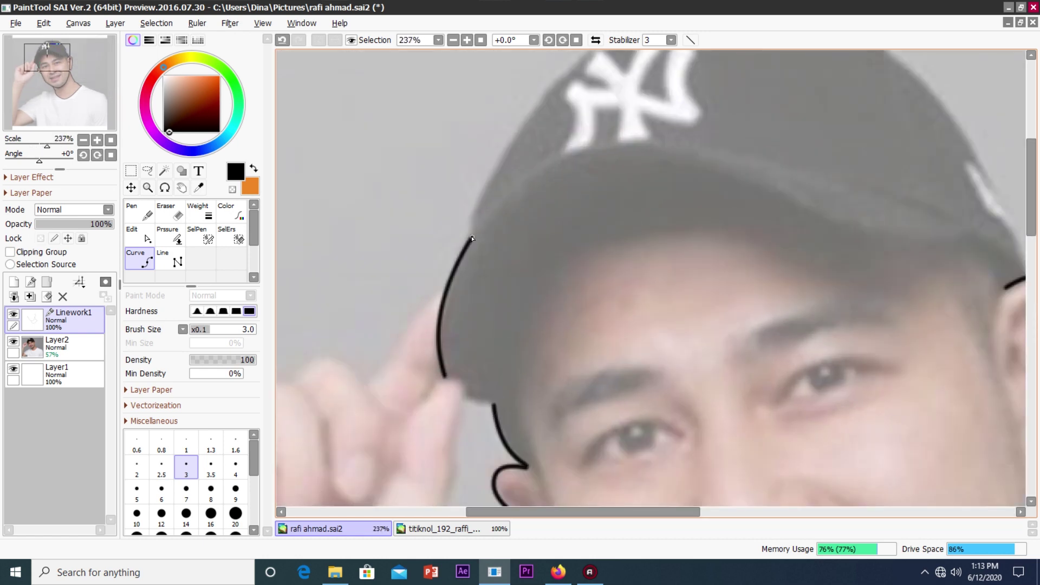
Trace the cap brim with a smooth black curve joining the face outline.
{"action": "left_click", "coordinate": [977, 226]}
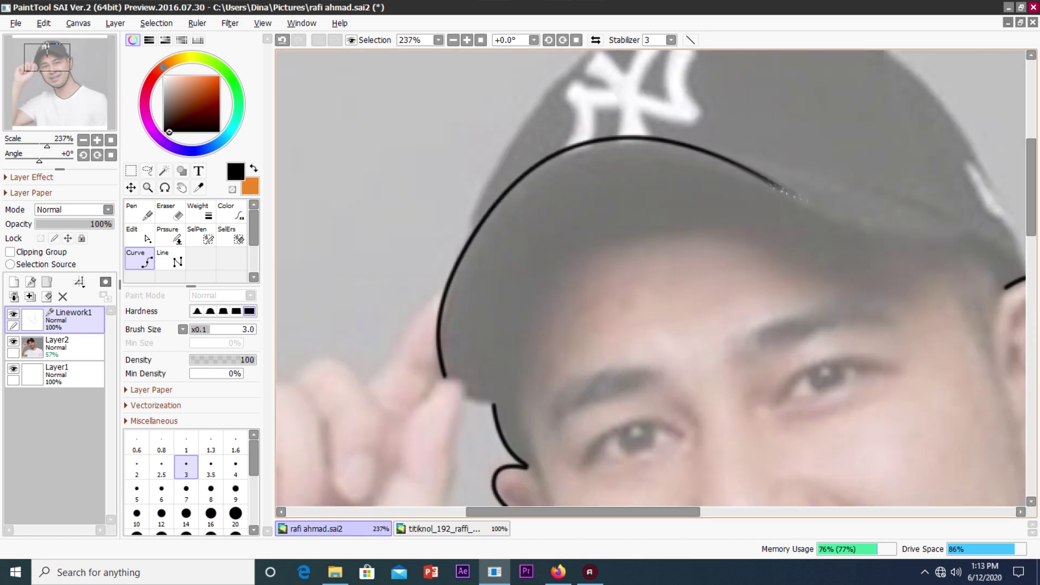
{"action": "left_click", "coordinate": [554, 161]}
{"action": "scroll", "coordinate": [438, 292], "scroll_direction": "up", "scroll_amount": 4}
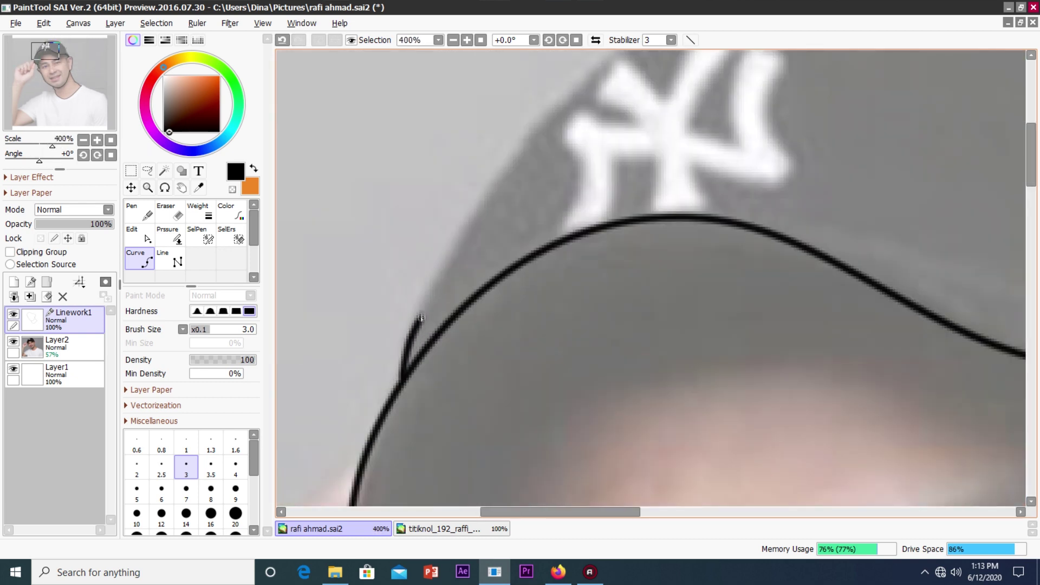
Extend the line up over the cap crown and flatten its top curve.
{"action": "left_click_drag", "start_coordinate": [421, 318], "coordinate": [578, 93]}
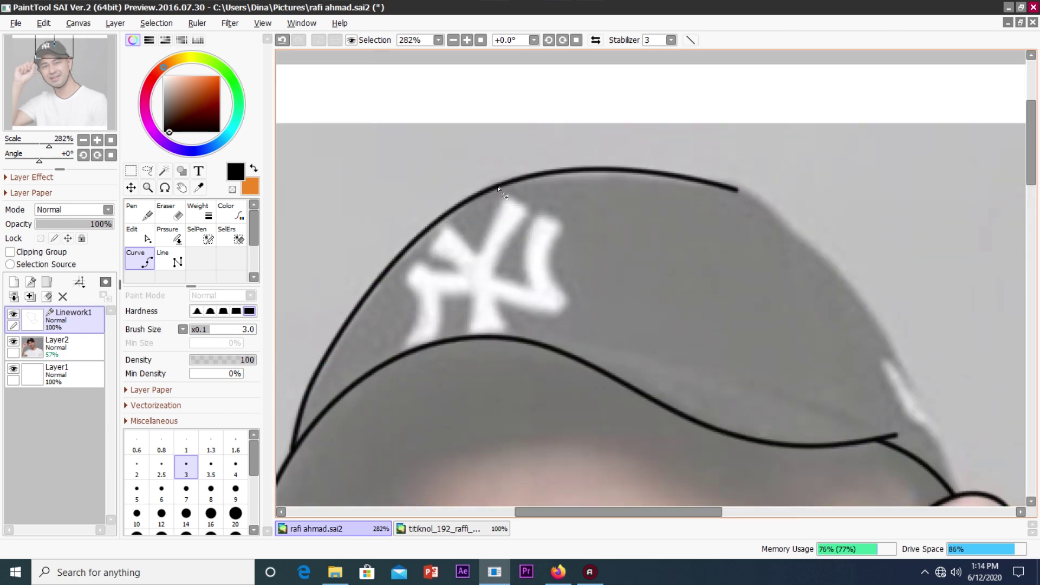
{"action": "left_click_drag", "start_coordinate": [584, 168], "coordinate": [583, 174]}
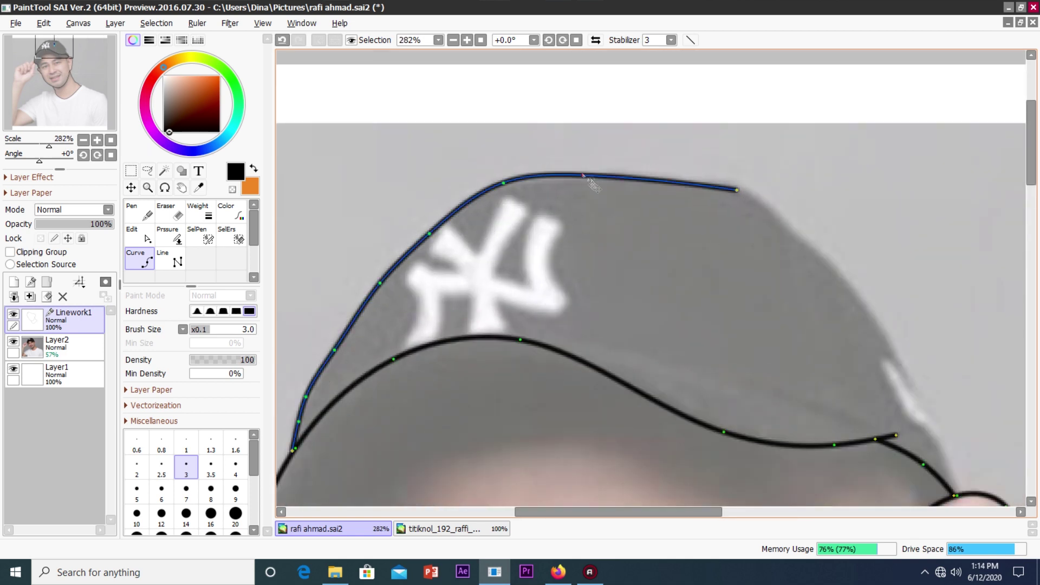
{"action": "scroll", "coordinate": [593, 184], "scroll_direction": "up", "scroll_amount": 3}
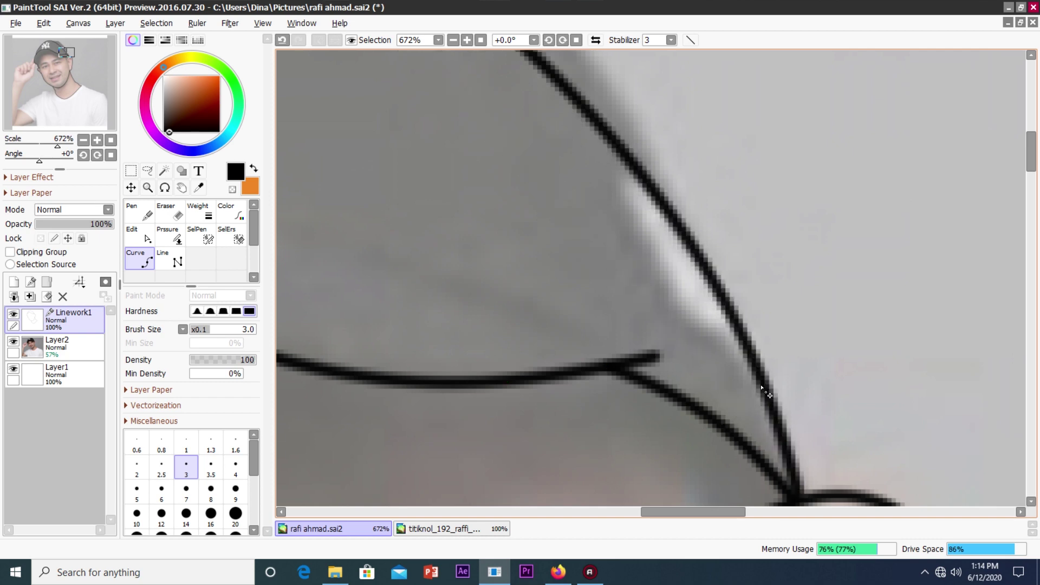
{"action": "scroll", "coordinate": [763, 393], "scroll_direction": "down", "scroll_amount": 3}
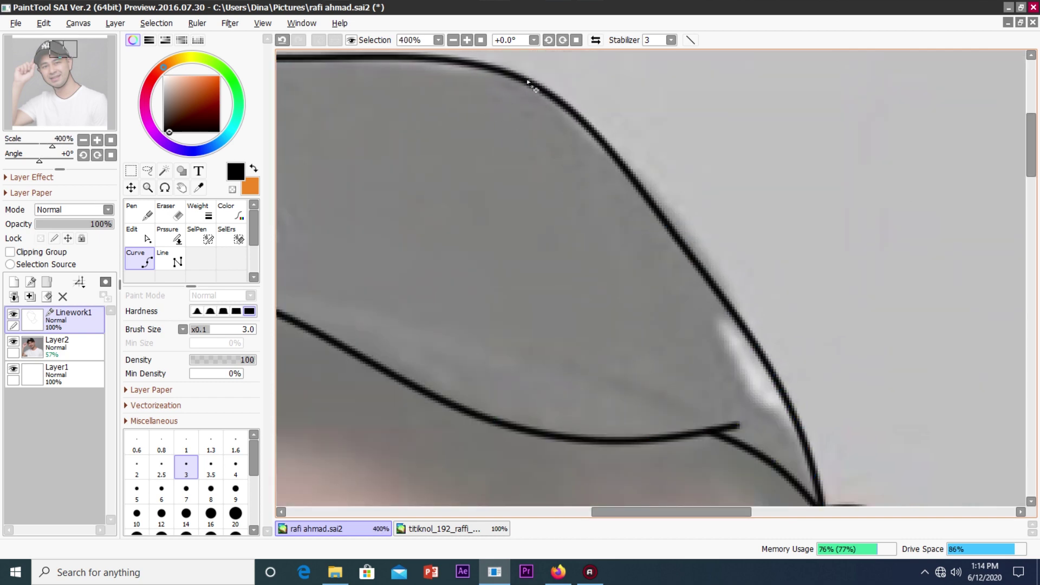
{"action": "scroll", "coordinate": [534, 86], "scroll_direction": "up", "scroll_amount": 1}
{"action": "scroll", "coordinate": [548, 110], "scroll_direction": "up", "scroll_amount": 2}
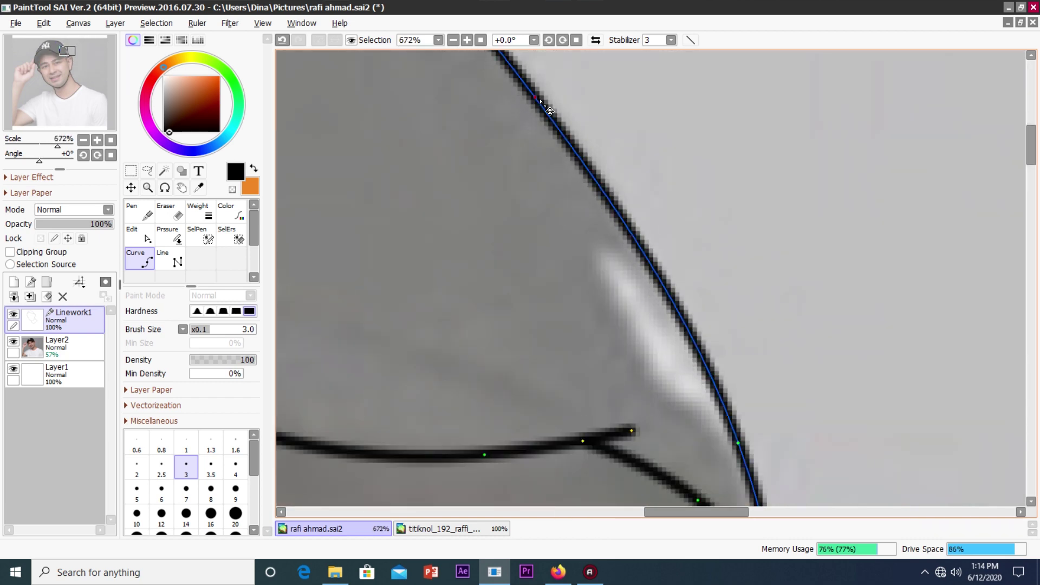
{"action": "scroll", "coordinate": [549, 111], "scroll_direction": "down", "scroll_amount": 3}
{"action": "scroll", "coordinate": [574, 216], "scroll_direction": "down", "scroll_amount": 2}
{"action": "scroll", "coordinate": [590, 282], "scroll_direction": "up", "scroll_amount": 2}
{"action": "scroll", "coordinate": [606, 347], "scroll_direction": "down", "scroll_amount": 3}
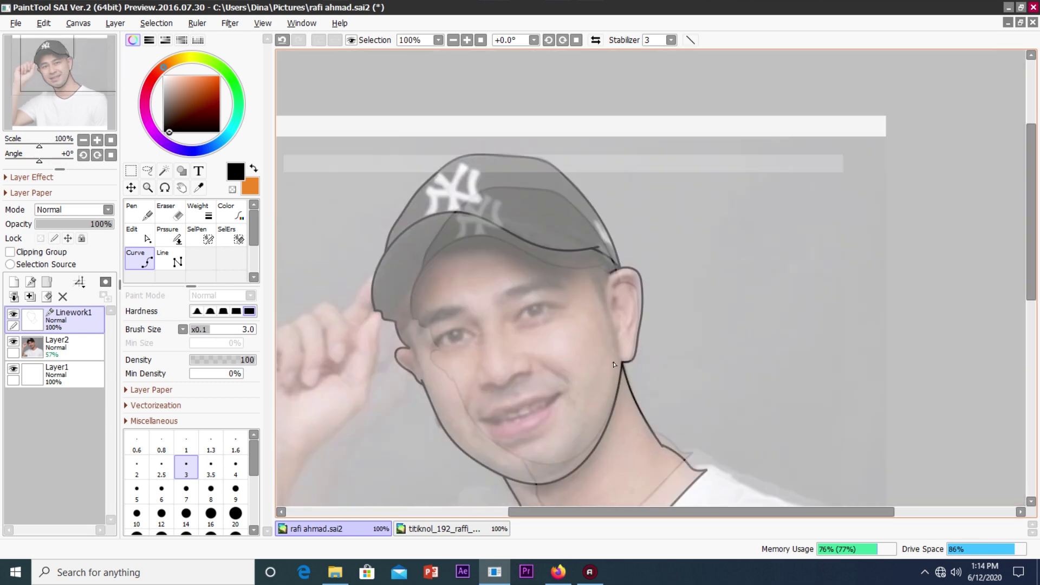
Trace the hooked shirt collar line across to the neck as one curve.
{"action": "scroll", "coordinate": [605, 346], "scroll_direction": "down", "scroll_amount": 2}
{"action": "scroll", "coordinate": [367, 307], "scroll_direction": "up", "scroll_amount": 5}
{"action": "scroll", "coordinate": [426, 267], "scroll_direction": "up", "scroll_amount": 3}
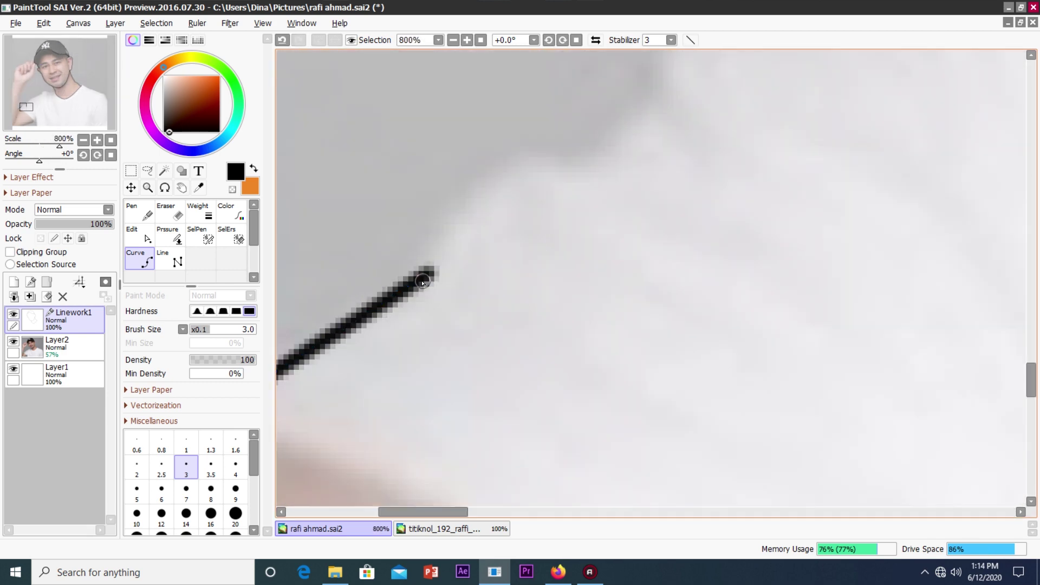
{"action": "scroll", "coordinate": [505, 240], "scroll_direction": "up", "scroll_amount": 1}
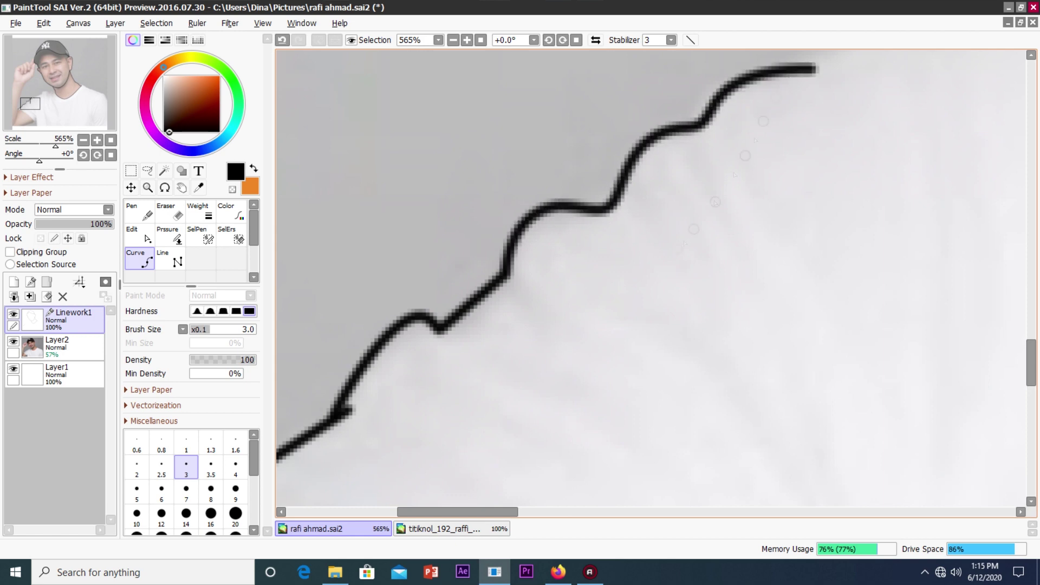
{"action": "scroll", "coordinate": [482, 341], "scroll_direction": "down", "scroll_amount": 3}
{"action": "scroll", "coordinate": [535, 303], "scroll_direction": "up", "scroll_amount": 1}
{"action": "scroll", "coordinate": [535, 304], "scroll_direction": "up", "scroll_amount": 3}
{"action": "left_click_drag", "start_coordinate": [584, 261], "coordinate": [631, 175]}
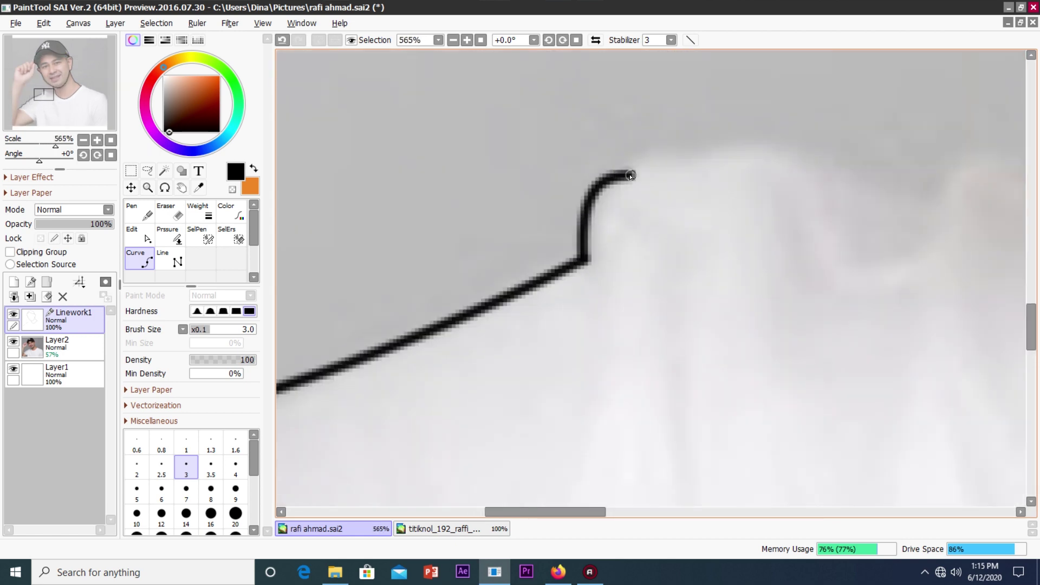
{"action": "left_click", "coordinate": [799, 157]}
{"action": "scroll", "coordinate": [490, 374], "scroll_direction": "down", "scroll_amount": 5}
{"action": "scroll", "coordinate": [490, 374], "scroll_direction": "up", "scroll_amount": 4}
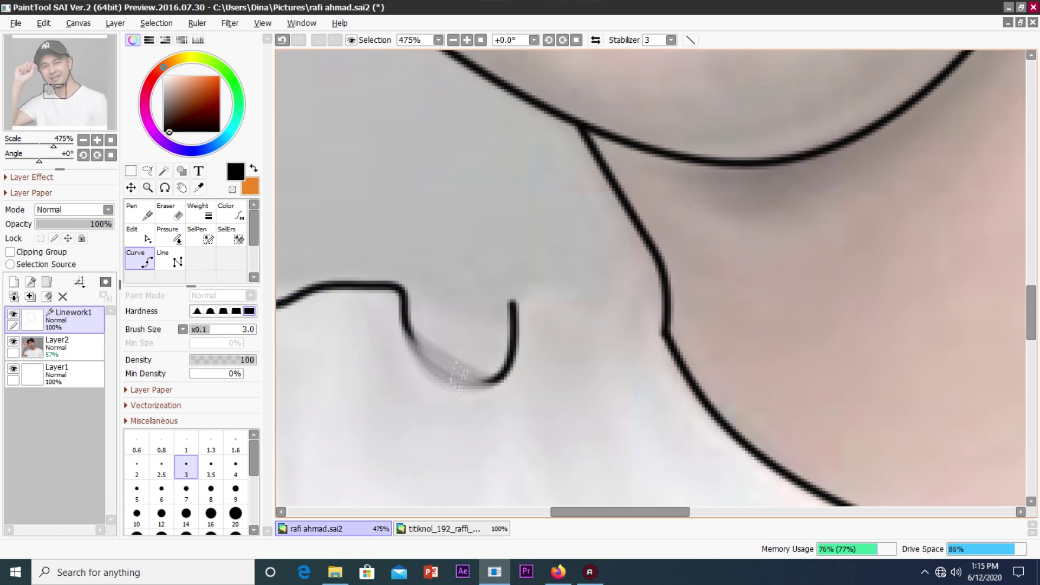
{"action": "left_click", "coordinate": [549, 295]}
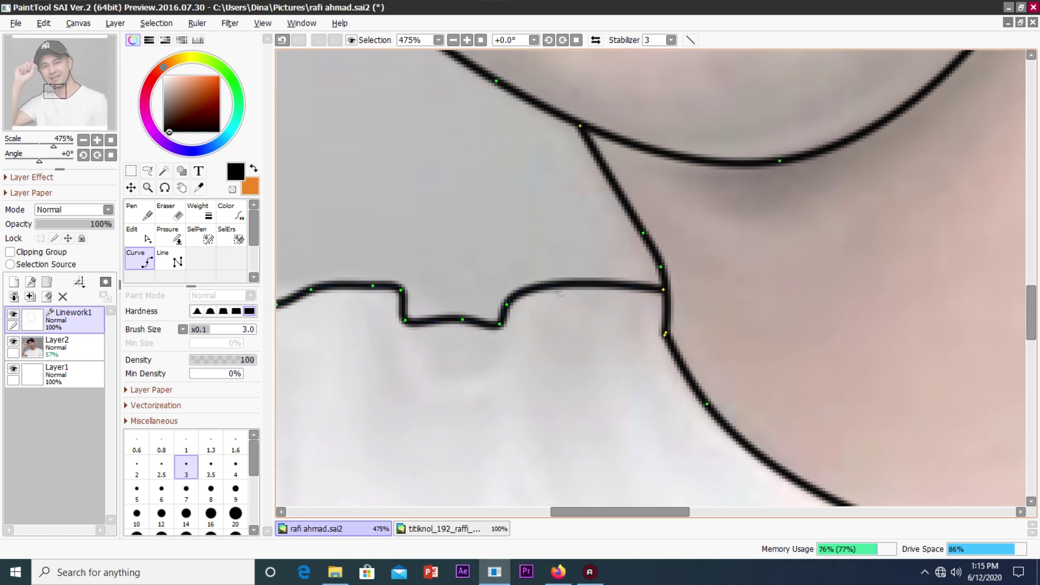
{"action": "key", "text": "Return"}
Trace the neckline and shoulder contour with a bent curve.
{"action": "scroll", "coordinate": [550, 295], "scroll_direction": "down", "scroll_amount": 10}
{"action": "scroll", "coordinate": [529, 385], "scroll_direction": "up", "scroll_amount": 4}
{"action": "scroll", "coordinate": [500, 444], "scroll_direction": "up", "scroll_amount": 3}
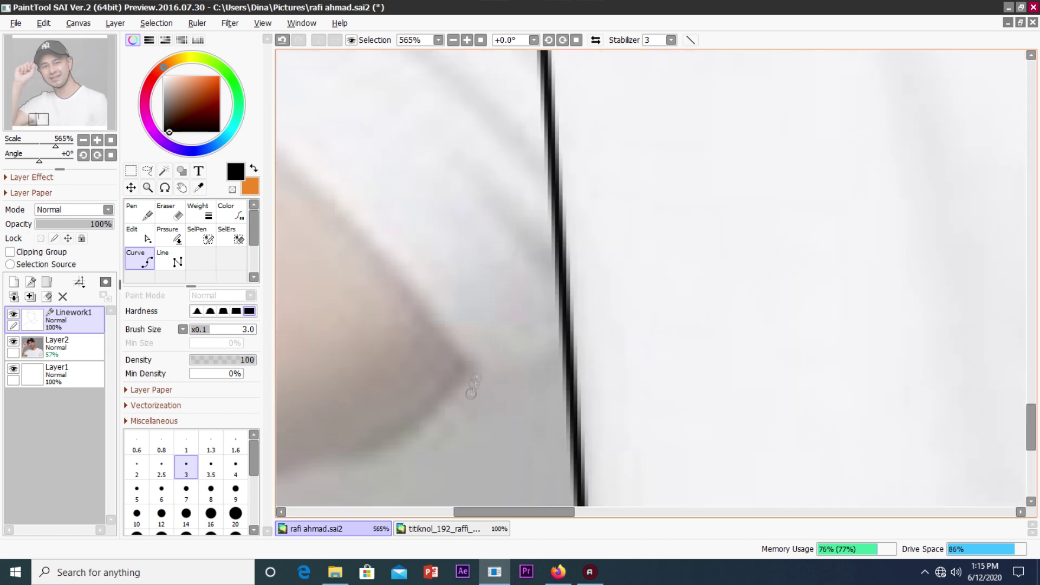
{"action": "scroll", "coordinate": [544, 353], "scroll_direction": "down", "scroll_amount": 3}
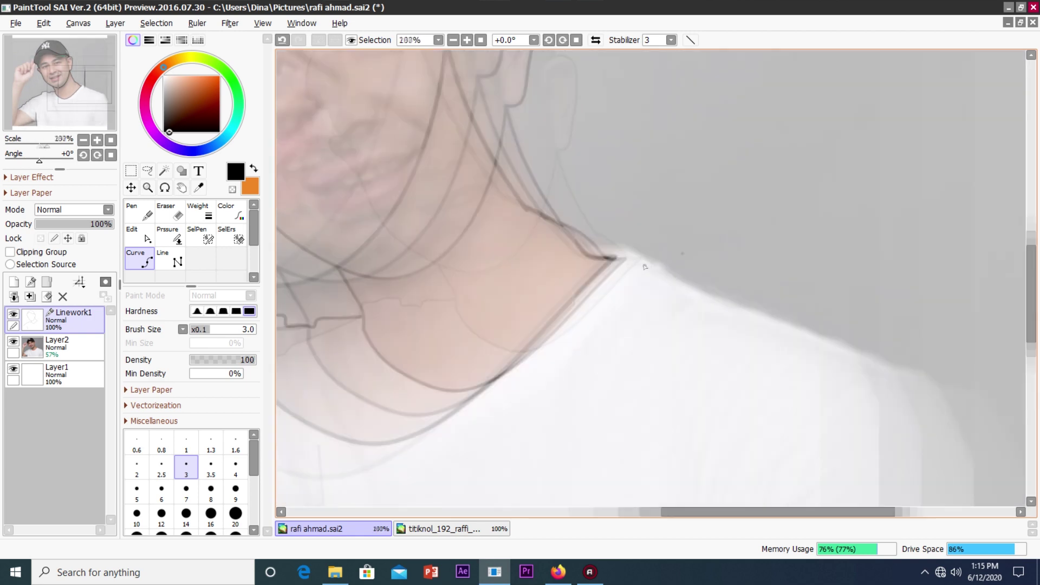
{"action": "scroll", "coordinate": [596, 228], "scroll_direction": "up", "scroll_amount": 3}
{"action": "left_click", "coordinate": [628, 222]}
{"action": "scroll", "coordinate": [793, 328], "scroll_direction": "down", "scroll_amount": 3}
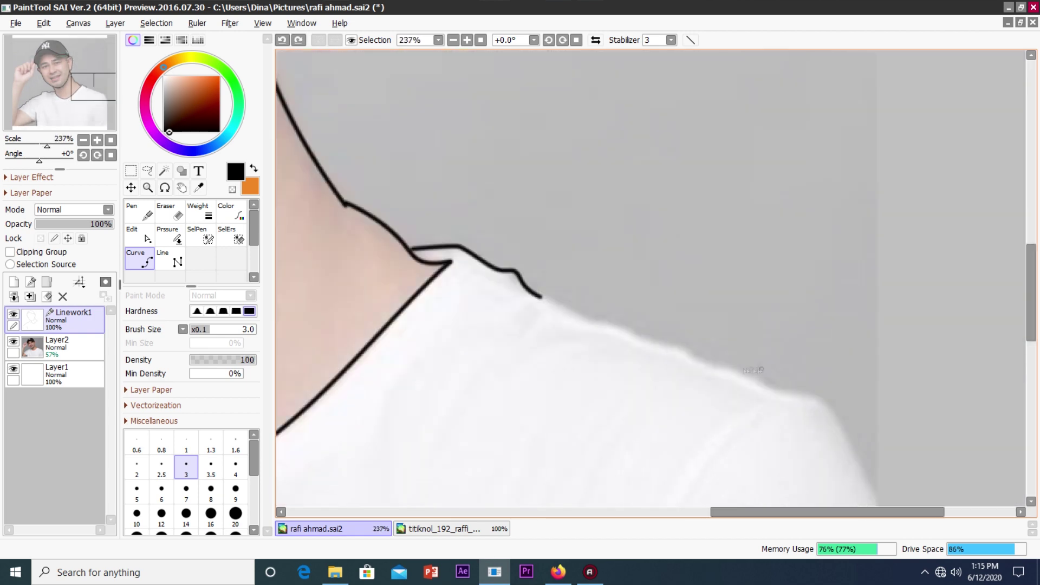
{"action": "scroll", "coordinate": [611, 316], "scroll_direction": "up", "scroll_amount": 2}
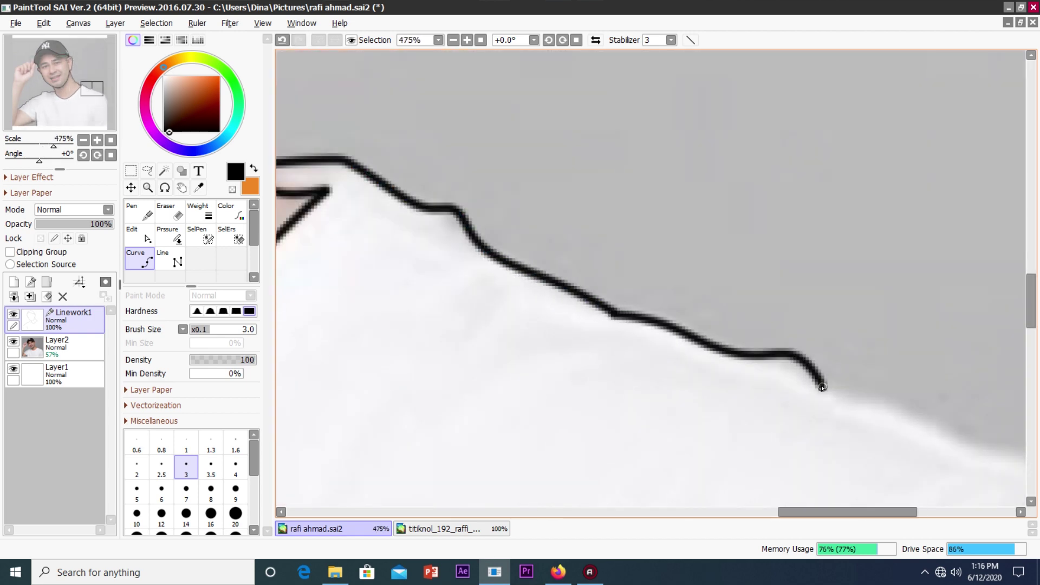
{"action": "scroll", "coordinate": [822, 387], "scroll_direction": "up", "scroll_amount": 1}
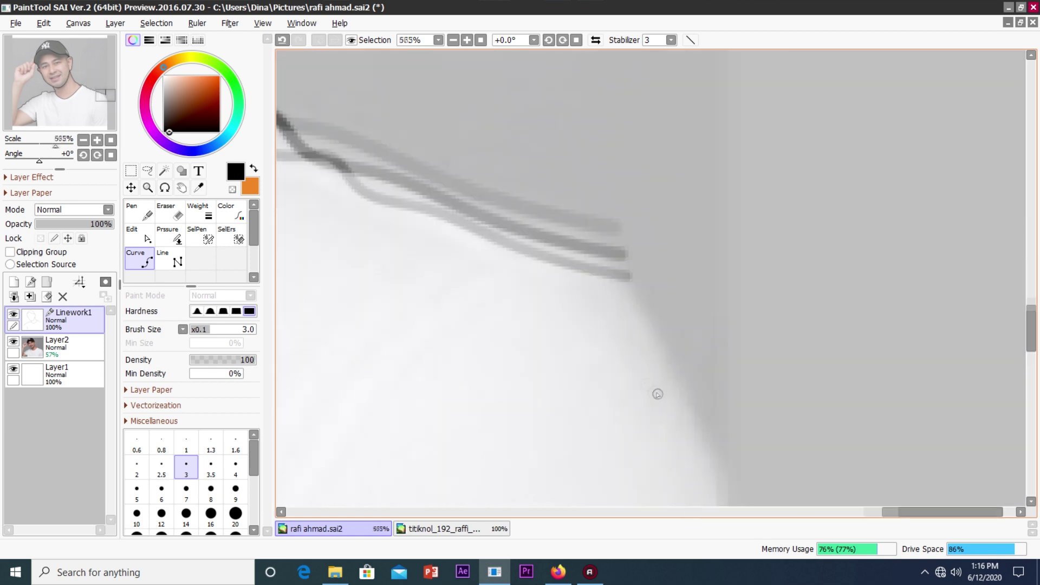
{"action": "scroll", "coordinate": [658, 393], "scroll_direction": "up", "scroll_amount": 1}
{"action": "key", "text": "Return"}
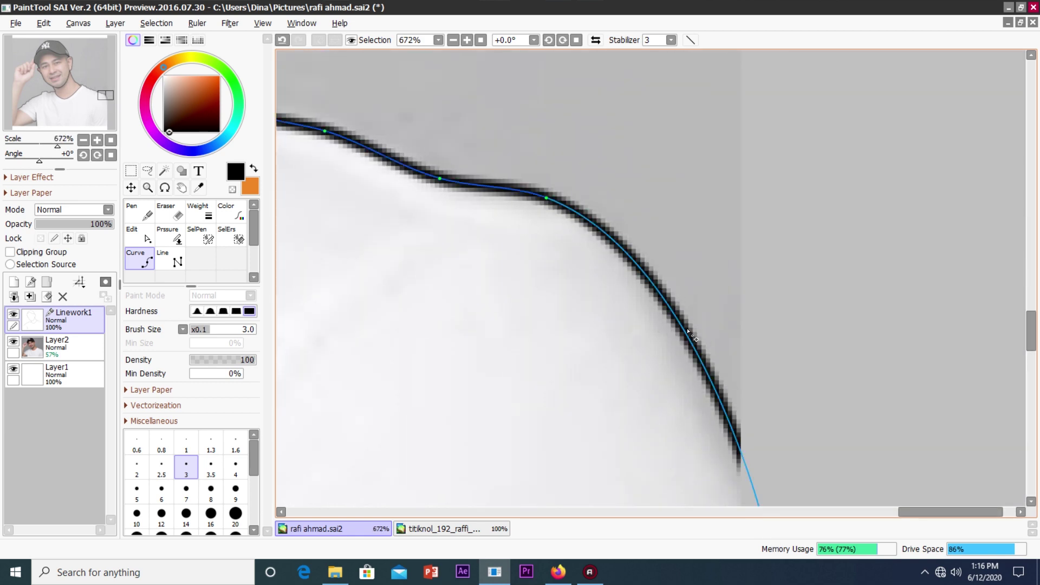
Reduce the brush size twice for thinner detail lines.
{"action": "scroll", "coordinate": [693, 337], "scroll_direction": "down", "scroll_amount": 10}
{"action": "scroll", "coordinate": [642, 232], "scroll_direction": "up", "scroll_amount": 6}
{"action": "scroll", "coordinate": [642, 232], "scroll_direction": "up", "scroll_amount": 2}
{"action": "key", "text": "bracketleft"}
{"action": "key", "text": "bracketleft"}
{"action": "scroll", "coordinate": [643, 233], "scroll_direction": "up", "scroll_amount": 2}
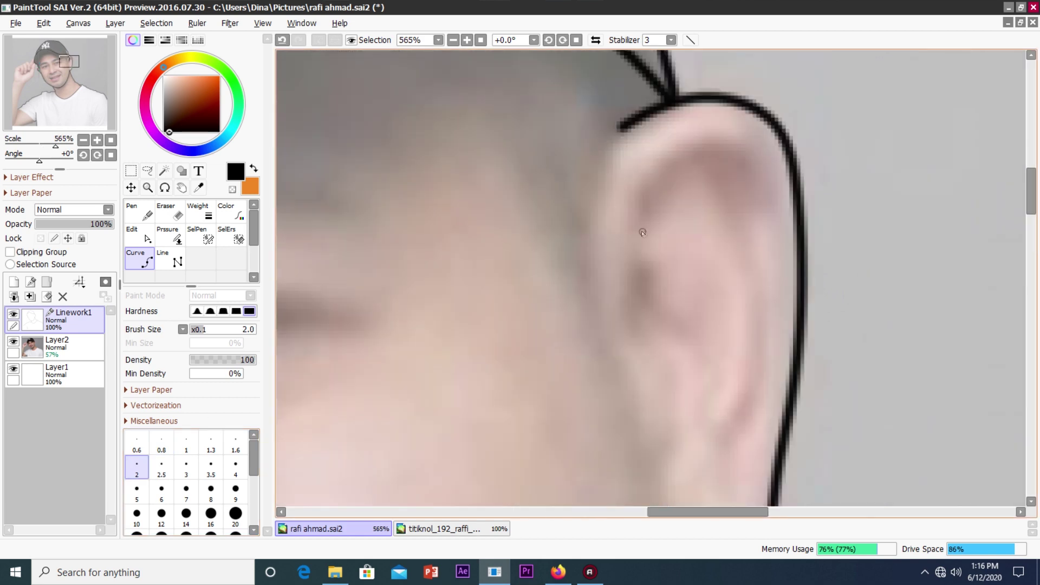
{"action": "key", "text": "bracketleft"}
Trace the inner fold of the ear, redoing the first attempt.
{"action": "scroll", "coordinate": [623, 206], "scroll_direction": "up", "scroll_amount": 2}
{"action": "mouse_move", "coordinate": [650, 262]}
{"action": "left_mouse_down"}
{"action": "mouse_move", "coordinate": [720, 144]}
{"action": "mouse_move", "coordinate": [845, 211]}
{"action": "mouse_move", "coordinate": [804, 233]}
{"action": "mouse_move", "coordinate": [658, 258]}
{"action": "left_mouse_up"}
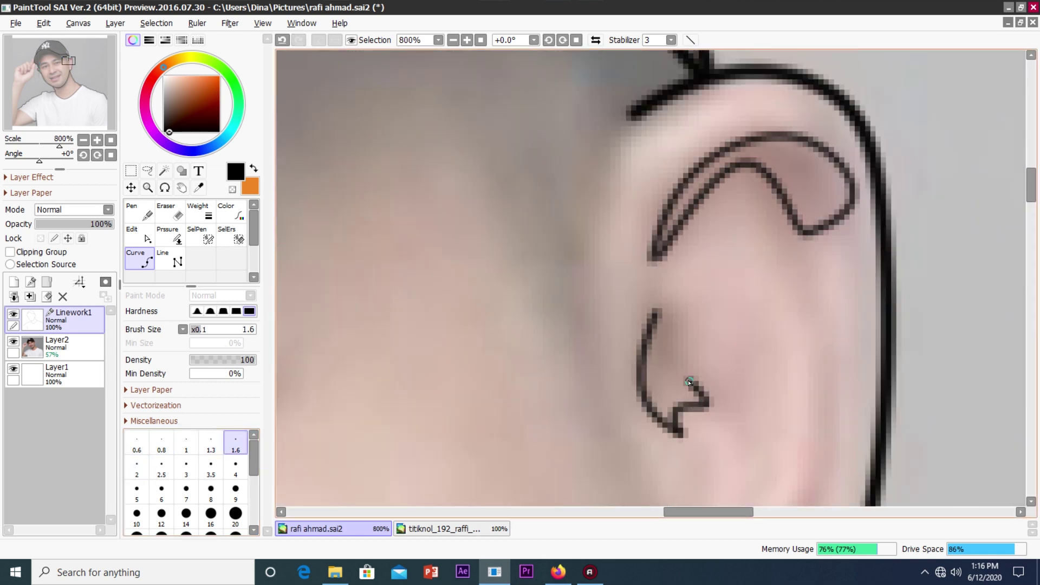
{"action": "key", "text": "ctrl+z"}
{"action": "scroll", "coordinate": [663, 313], "scroll_direction": "down", "scroll_amount": 4}
{"action": "scroll", "coordinate": [487, 324], "scroll_direction": "down", "scroll_amount": 2}
{"action": "scroll", "coordinate": [350, 329], "scroll_direction": "up", "scroll_amount": 8}
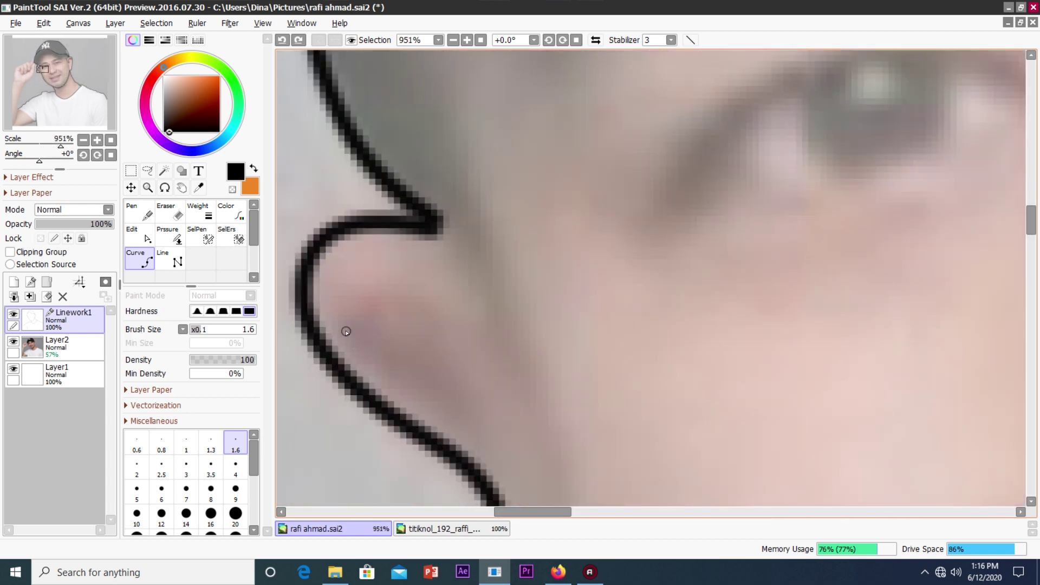
{"action": "left_click_drag", "start_coordinate": [456, 373], "coordinate": [378, 379]}
{"action": "key", "text": "Return"}
{"action": "scroll", "coordinate": [455, 419], "scroll_direction": "up", "scroll_amount": 2}
Outline the first eye's upper and lower eyelids.
{"action": "left_click", "coordinate": [484, 327]}
{"action": "left_click", "coordinate": [666, 169]}
{"action": "left_click", "coordinate": [902, 217]}
{"action": "key", "text": "Return"}
{"action": "left_click", "coordinate": [487, 332]}
{"action": "left_click", "coordinate": [899, 217]}
{"action": "key", "text": "Return"}
{"action": "left_click", "coordinate": [589, 200]}
Draw the iris arc inside the first eye.
{"action": "left_click", "coordinate": [644, 322]}
{"action": "left_click", "coordinate": [758, 165]}
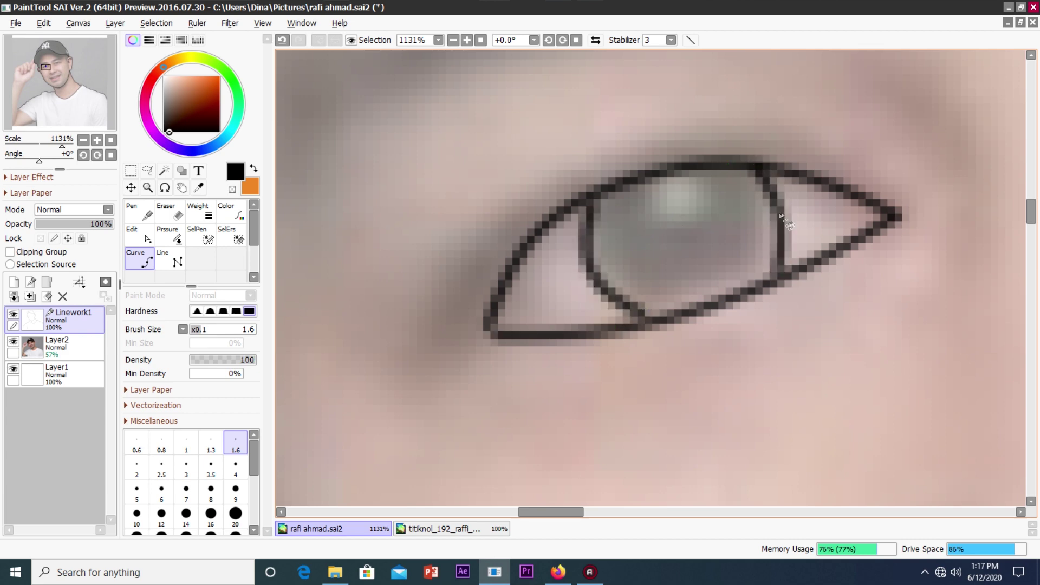
{"action": "key", "text": "Return"}
{"action": "scroll", "coordinate": [791, 224], "scroll_direction": "down", "scroll_amount": 5}
{"action": "scroll", "coordinate": [704, 216], "scroll_direction": "up", "scroll_amount": 4}
Outline the second eye's upper and lower eyelids.
{"action": "left_click", "coordinate": [579, 271]}
{"action": "left_click", "coordinate": [690, 156]}
{"action": "left_click", "coordinate": [983, 164]}
{"action": "key", "text": "Return"}
{"action": "left_click", "coordinate": [580, 274]}
{"action": "left_click", "coordinate": [699, 265]}
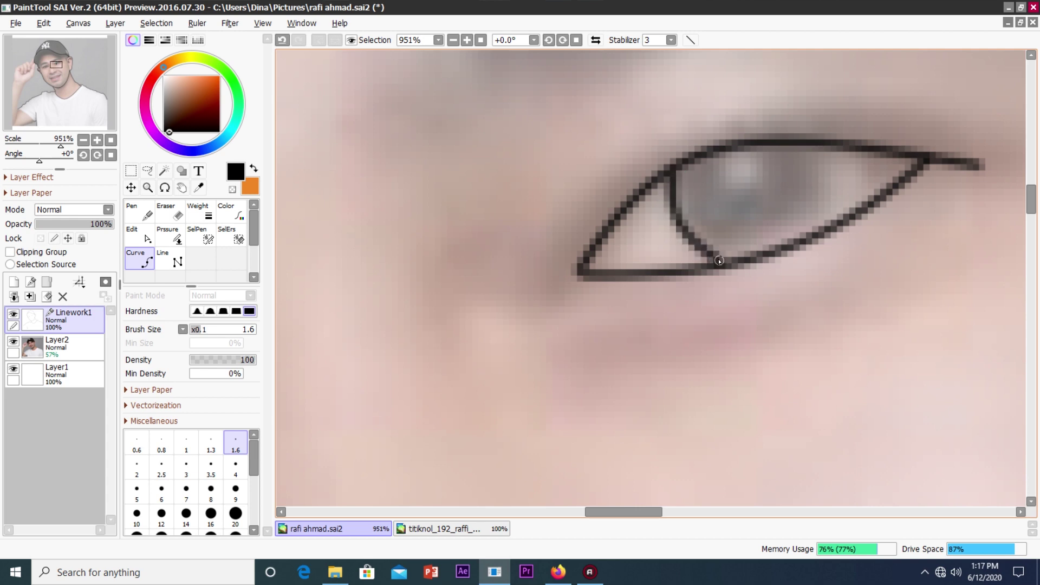
{"action": "key", "text": "Return"}
{"action": "scroll", "coordinate": [791, 230], "scroll_direction": "down", "scroll_amount": 5}
{"action": "scroll", "coordinate": [650, 216], "scroll_direction": "up", "scroll_amount": 4}
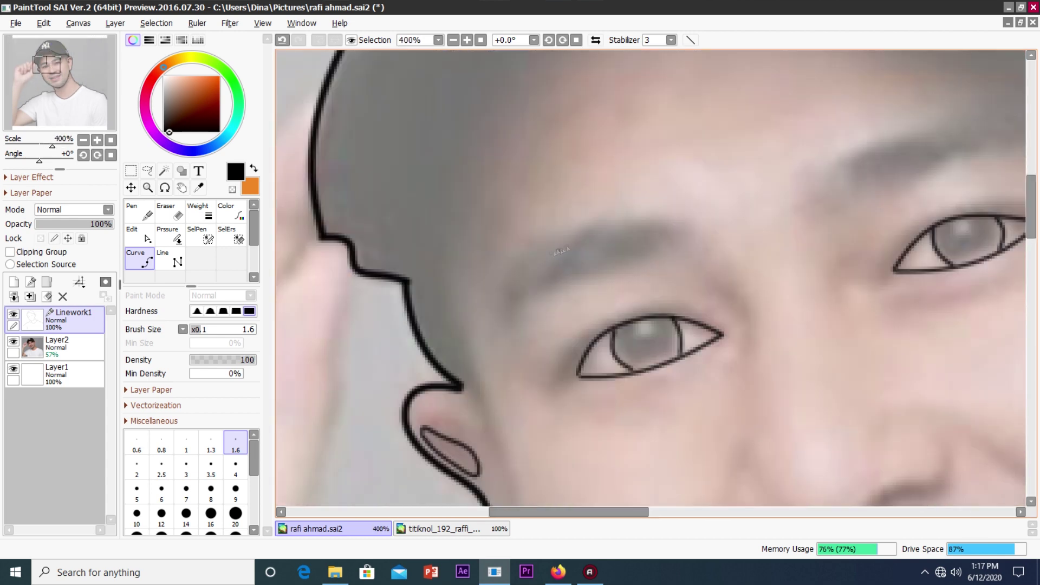
Outline the eyebrows with closed curves.
{"action": "left_click", "coordinate": [710, 215]}
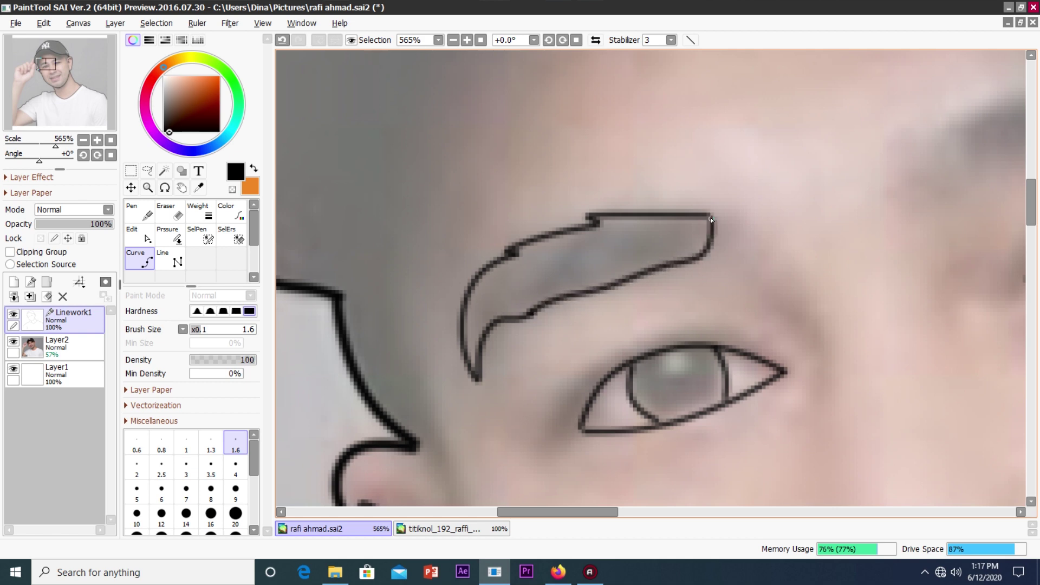
{"action": "scroll", "coordinate": [711, 219], "scroll_direction": "up", "scroll_amount": 1}
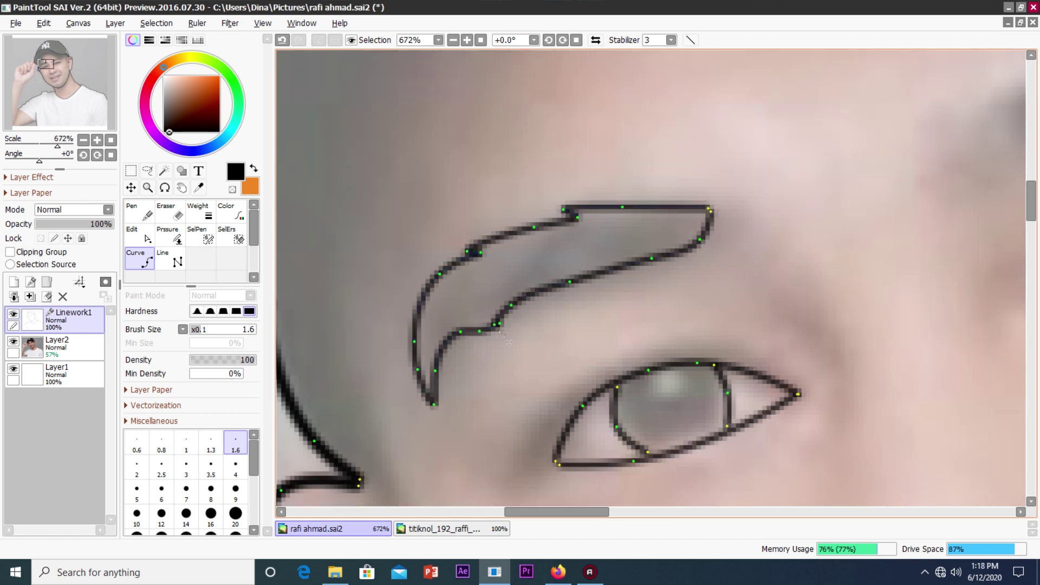
{"action": "scroll", "coordinate": [508, 341], "scroll_direction": "down", "scroll_amount": 3}
{"action": "scroll", "coordinate": [542, 325], "scroll_direction": "up", "scroll_amount": 3}
{"action": "scroll", "coordinate": [562, 317], "scroll_direction": "up", "scroll_amount": 2}
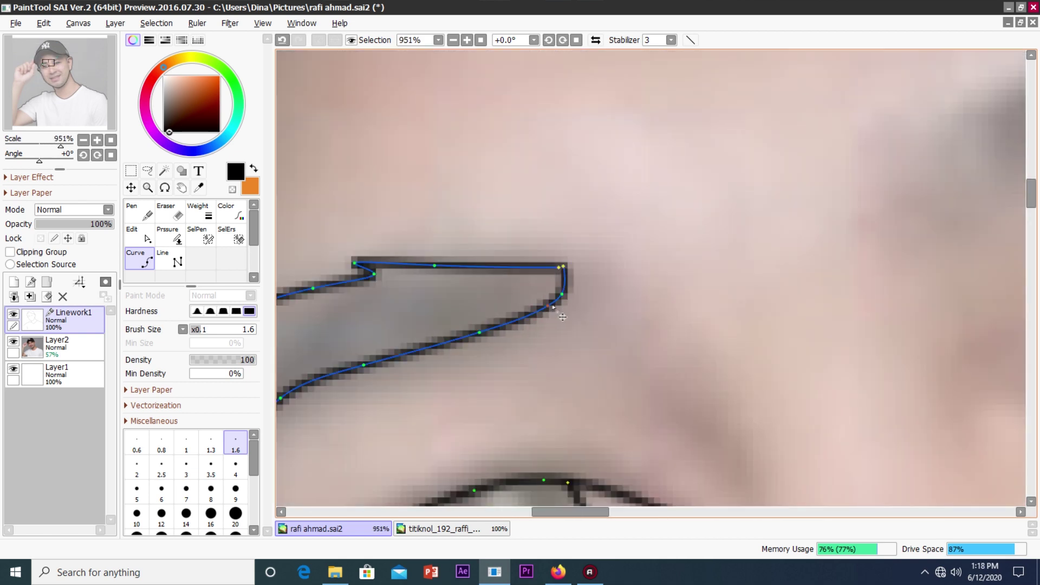
{"action": "key", "text": "Return"}
{"action": "scroll", "coordinate": [562, 317], "scroll_direction": "down", "scroll_amount": 3}
{"action": "scroll", "coordinate": [487, 265], "scroll_direction": "up", "scroll_amount": 3}
{"action": "left_click", "coordinate": [475, 276]}
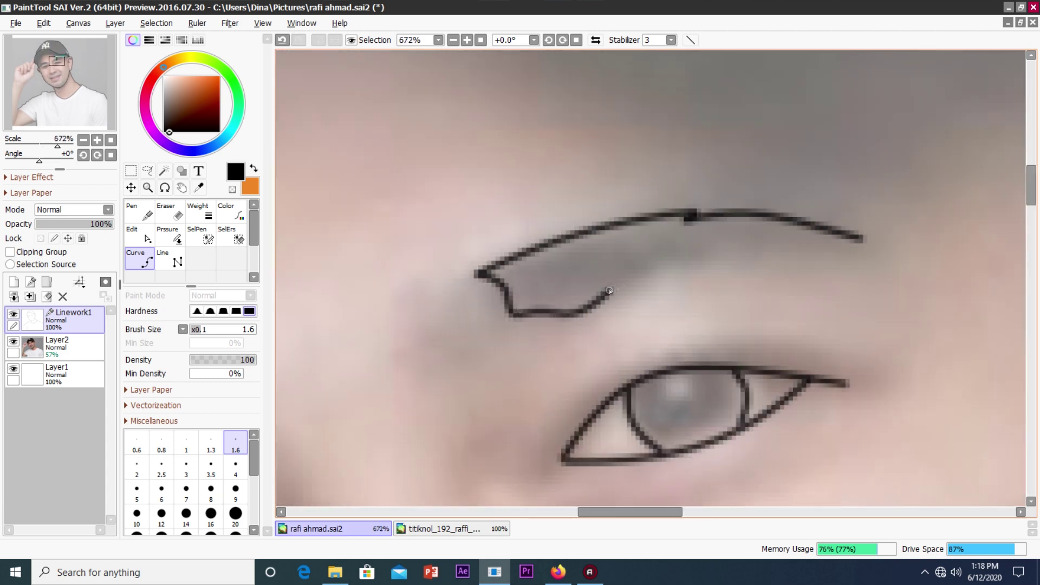
{"action": "key", "text": "Return"}
{"action": "scroll", "coordinate": [758, 244], "scroll_direction": "down", "scroll_amount": 3}
{"action": "scroll", "coordinate": [704, 189], "scroll_direction": "up", "scroll_amount": 1}
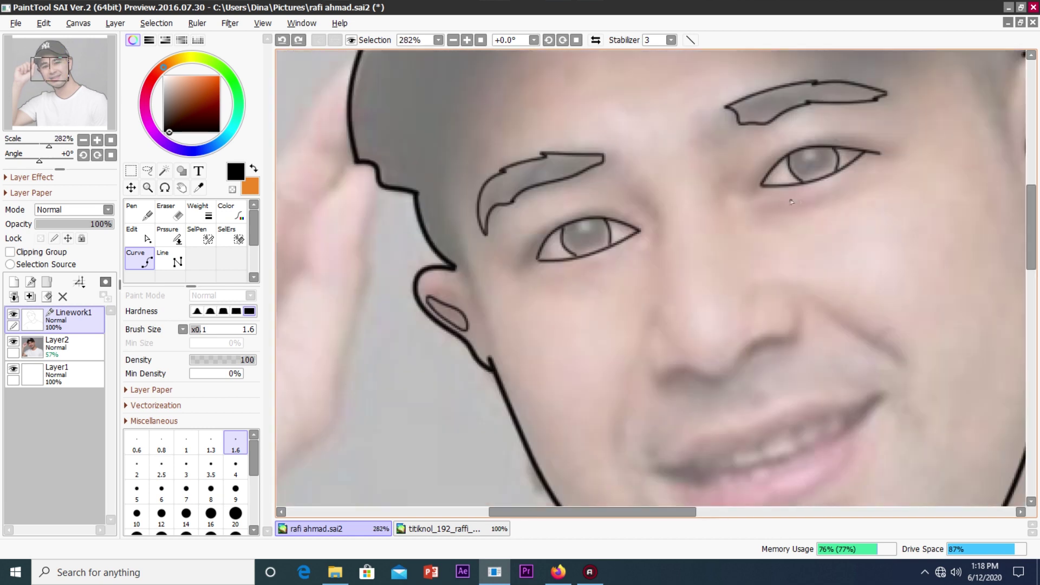
Finish the curve beneath the eye.
{"action": "scroll", "coordinate": [688, 164], "scroll_direction": "up", "scroll_amount": 4}
{"action": "scroll", "coordinate": [688, 164], "scroll_direction": "down", "scroll_amount": 4}
{"action": "scroll", "coordinate": [688, 163], "scroll_direction": "up", "scroll_amount": 2}
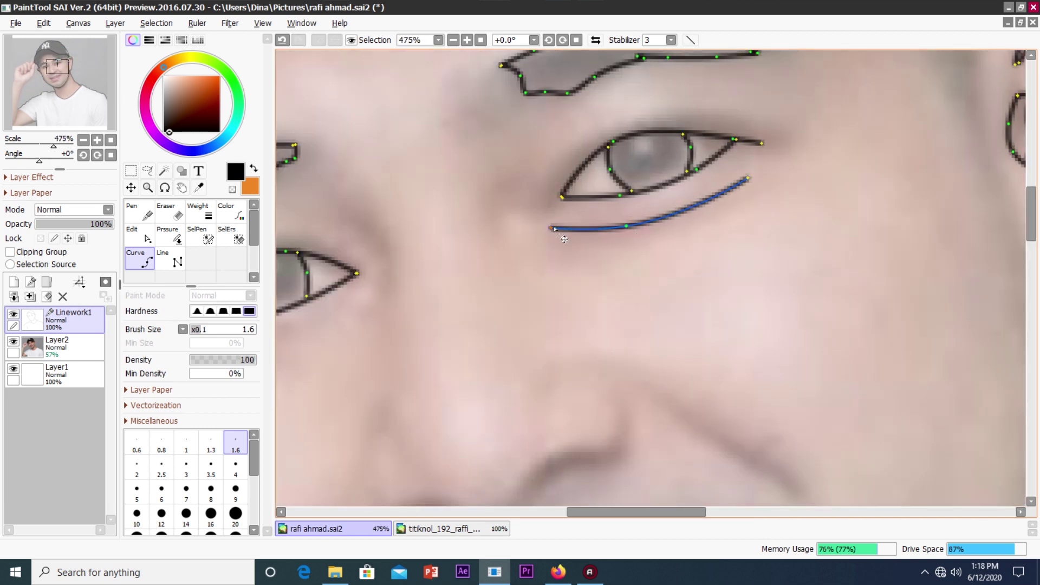
{"action": "key", "text": "Return"}
{"action": "scroll", "coordinate": [563, 239], "scroll_direction": "down", "scroll_amount": 2}
{"action": "scroll", "coordinate": [861, 182], "scroll_direction": "up", "scroll_amount": 4}
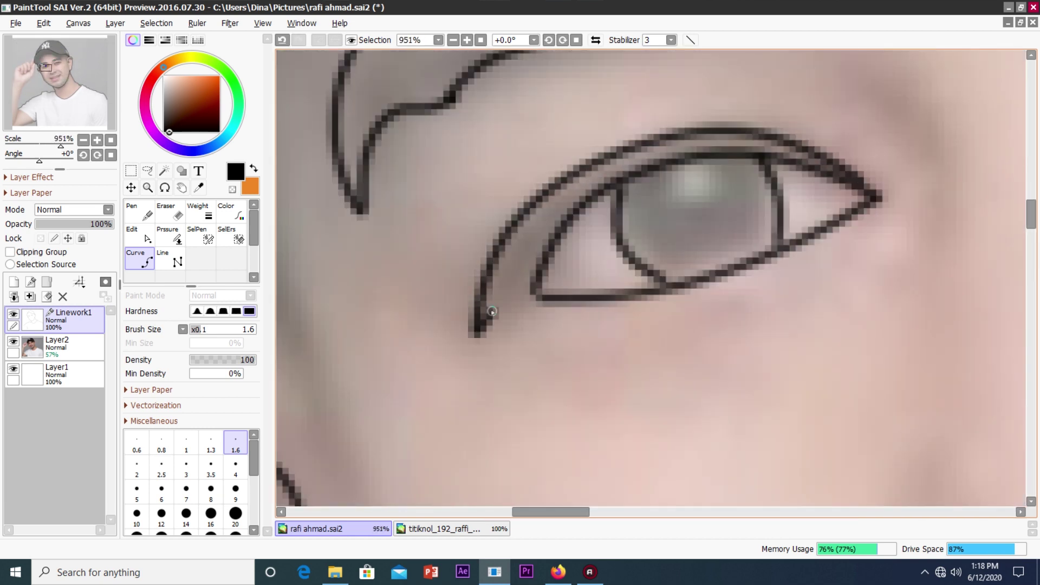
{"action": "scroll", "coordinate": [492, 311], "scroll_direction": "down", "scroll_amount": 7}
{"action": "scroll", "coordinate": [482, 276], "scroll_direction": "up", "scroll_amount": 3}
{"action": "scroll", "coordinate": [481, 276], "scroll_direction": "up", "scroll_amount": 3}
Draw the upper eye crease line.
{"action": "left_click", "coordinate": [482, 281]}
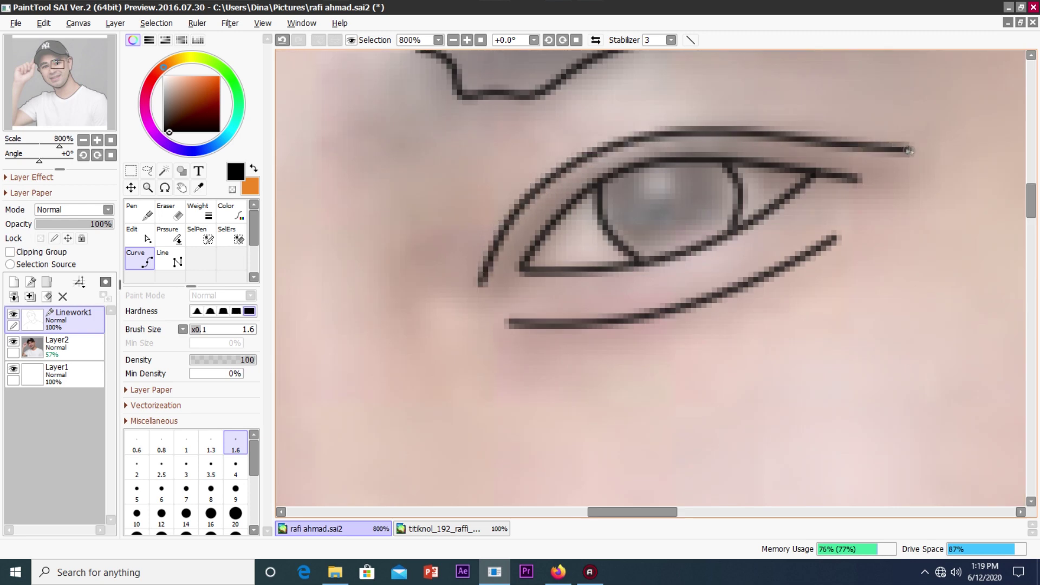
{"action": "left_click", "coordinate": [904, 148]}
{"action": "key", "text": "Return"}
{"action": "scroll", "coordinate": [502, 283], "scroll_direction": "down", "scroll_amount": 5}
{"action": "scroll", "coordinate": [466, 347], "scroll_direction": "up", "scroll_amount": 5}
Outline the upper and lower lips from corner to corner.
{"action": "left_click", "coordinate": [428, 360]}
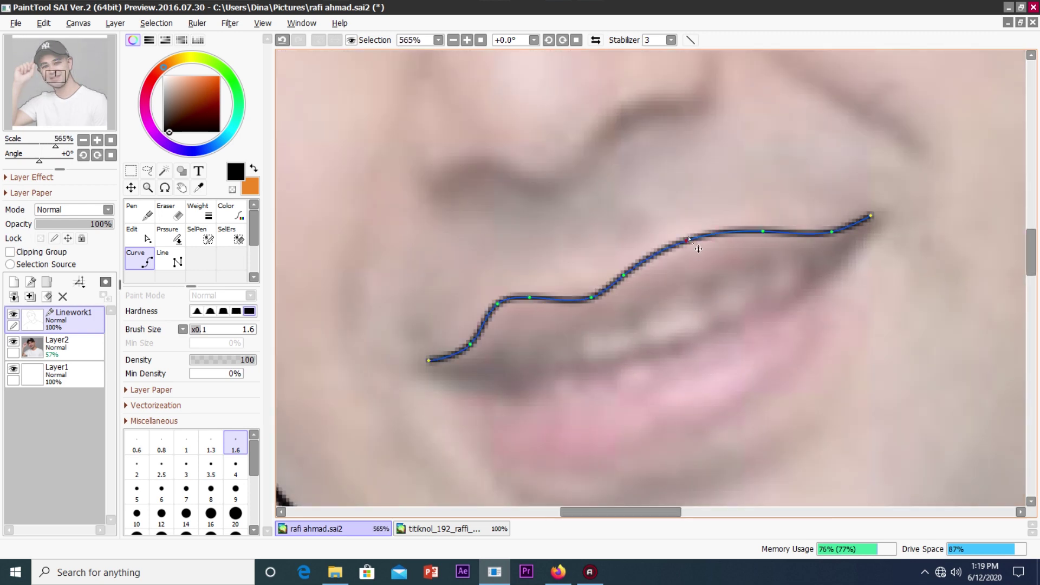
{"action": "scroll", "coordinate": [332, 370], "scroll_direction": "up", "scroll_amount": 1}
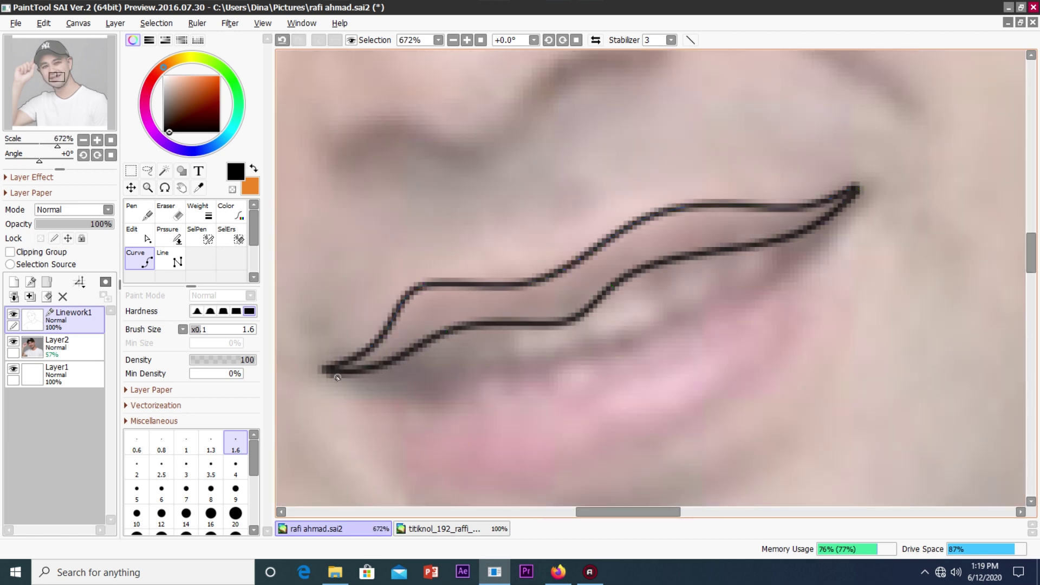
{"action": "left_click", "coordinate": [456, 399]}
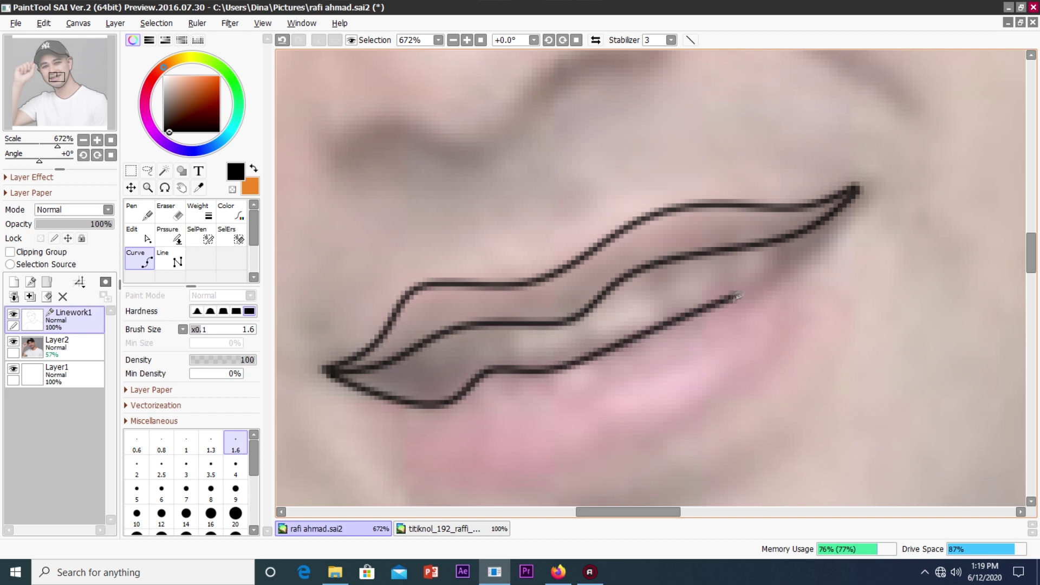
{"action": "double_click", "coordinate": [838, 215]}
{"action": "left_click_drag", "start_coordinate": [838, 215], "coordinate": [796, 152]}
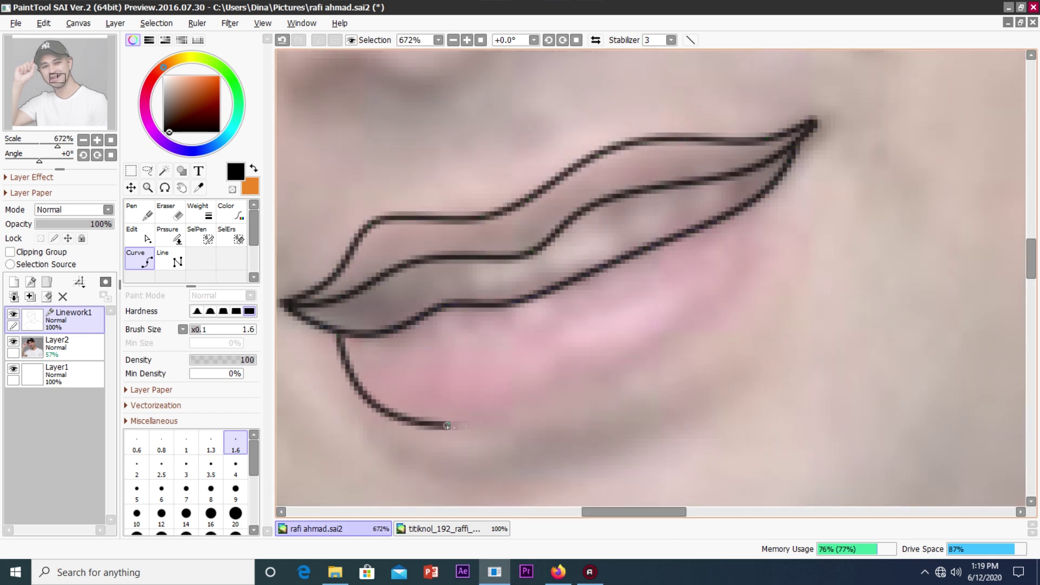
{"action": "double_click", "coordinate": [816, 123]}
{"action": "scroll", "coordinate": [357, 376], "scroll_direction": "down", "scroll_amount": 10}
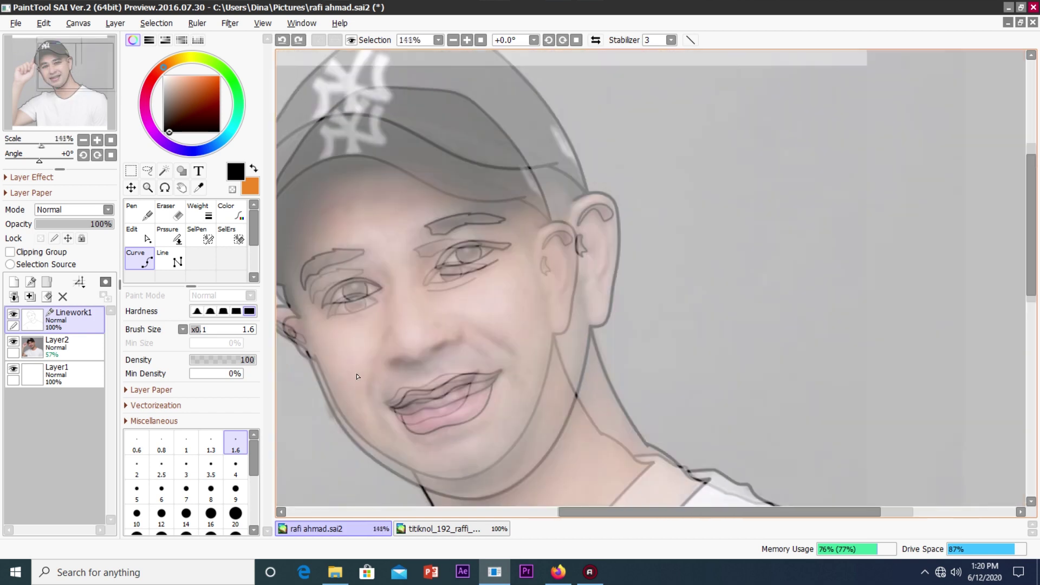
{"action": "scroll", "coordinate": [357, 376], "scroll_direction": "up", "scroll_amount": 10}
Draw the nose line above the mouth.
{"action": "double_click", "coordinate": [581, 282]}
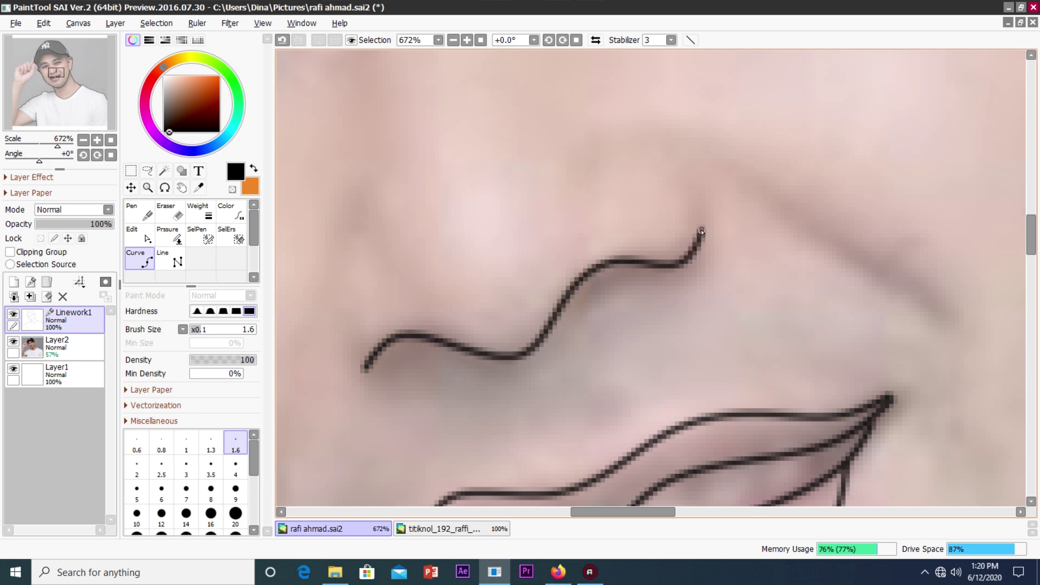
{"action": "scroll", "coordinate": [632, 413], "scroll_direction": "down", "scroll_amount": 8}
{"action": "scroll", "coordinate": [632, 413], "scroll_direction": "up", "scroll_amount": 7}
{"action": "scroll", "coordinate": [632, 413], "scroll_direction": "down", "scroll_amount": 15}
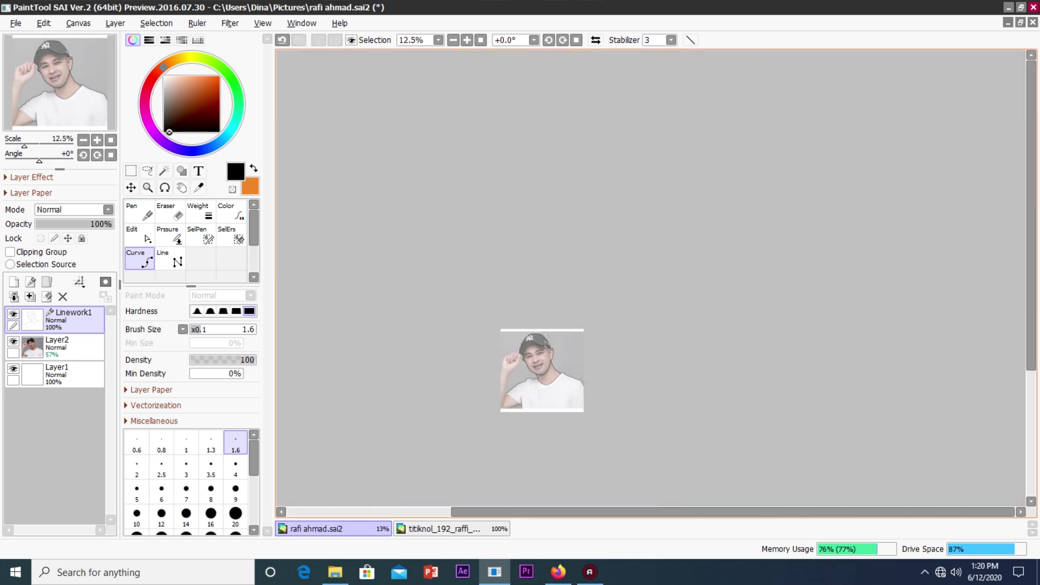
{"action": "scroll", "coordinate": [517, 201], "scroll_direction": "up", "scroll_amount": 3}
{"action": "scroll", "coordinate": [517, 200], "scroll_direction": "up", "scroll_amount": 14}
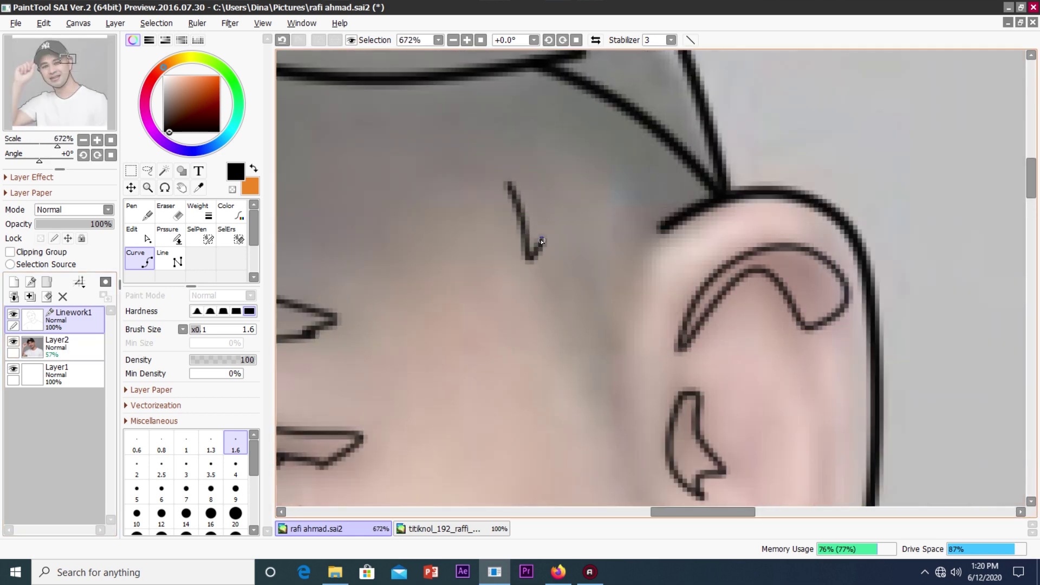
{"action": "scroll", "coordinate": [662, 229], "scroll_direction": "down", "scroll_amount": 3}
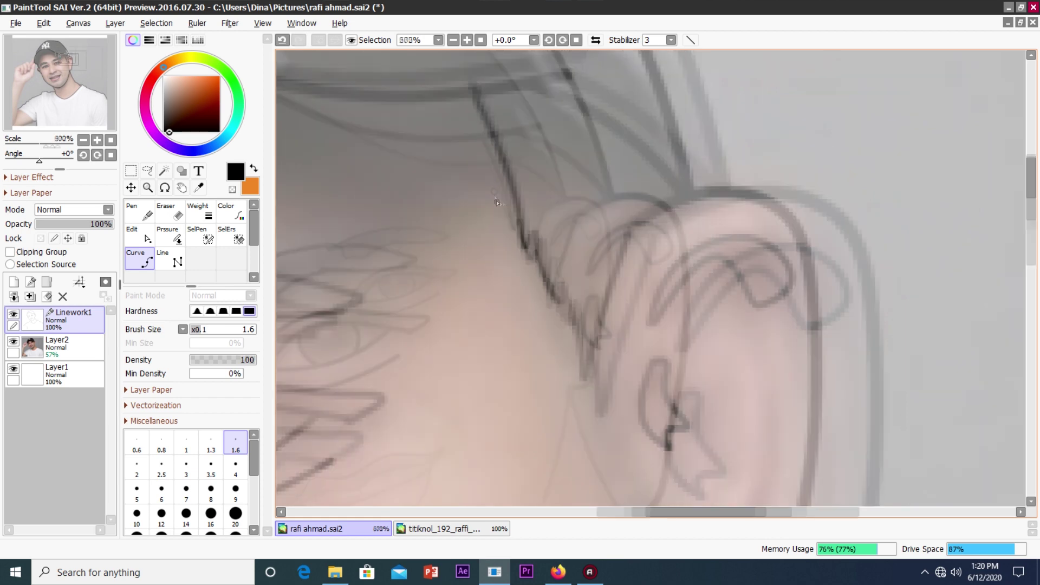
{"action": "scroll", "coordinate": [417, 225], "scroll_direction": "up", "scroll_amount": 2}
{"action": "scroll", "coordinate": [481, 440], "scroll_direction": "down", "scroll_amount": 2}
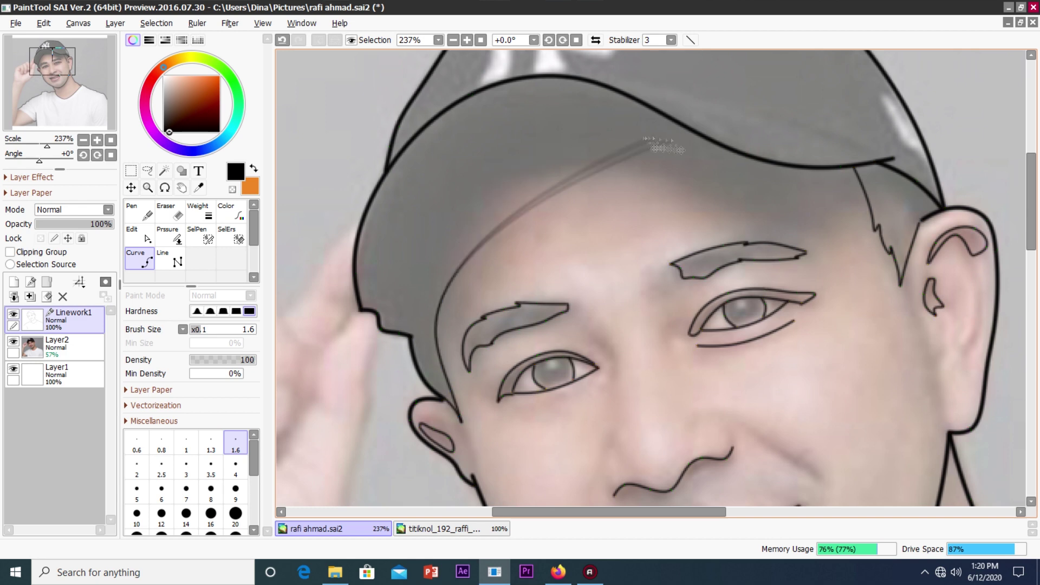
{"action": "scroll", "coordinate": [665, 296], "scroll_direction": "down", "scroll_amount": 3}
{"action": "scroll", "coordinate": [665, 296], "scroll_direction": "up", "scroll_amount": 4}
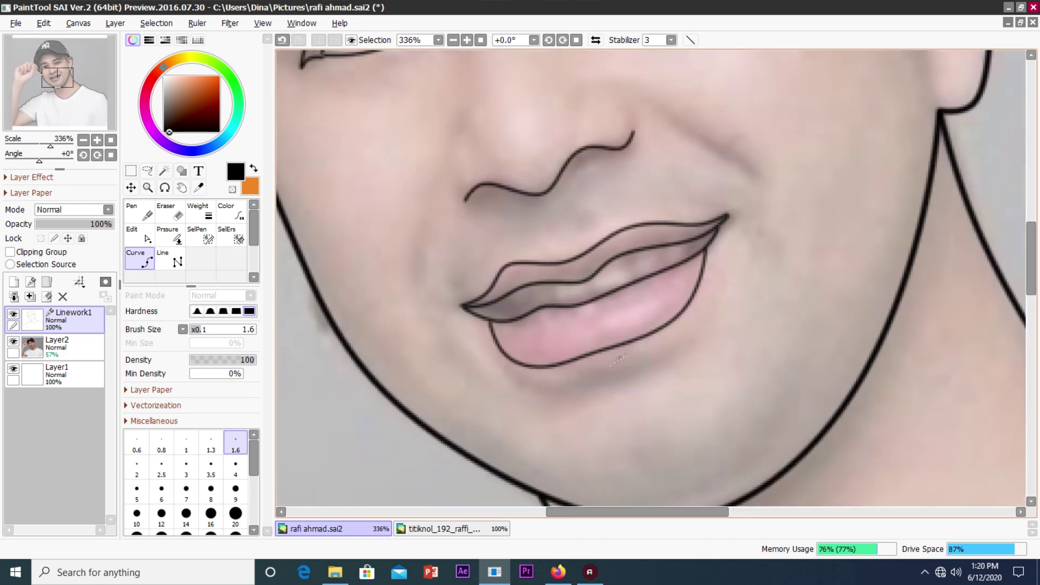
{"action": "scroll", "coordinate": [665, 296], "scroll_direction": "up", "scroll_amount": 3}
Set the Layer2 reference photo to 100% opacity.
{"action": "left_click", "coordinate": [57, 347]}
{"action": "left_click", "coordinate": [139, 258]}
{"action": "left_click_drag", "start_coordinate": [74, 224], "coordinate": [113, 224]}
{"action": "scroll", "coordinate": [531, 321], "scroll_direction": "down", "scroll_amount": 5}
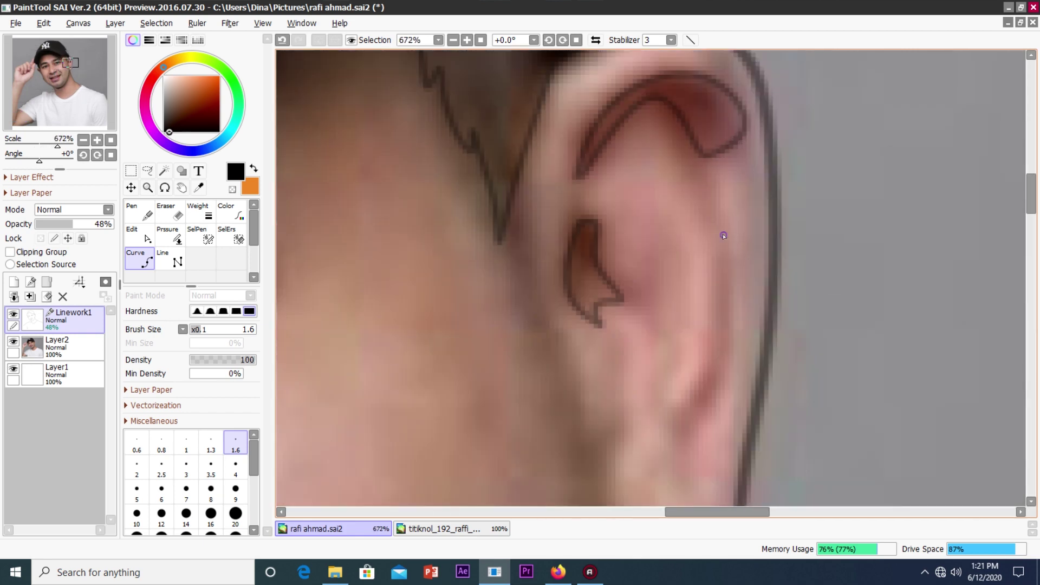
{"action": "scroll", "coordinate": [737, 239], "scroll_direction": "down", "scroll_amount": 3}
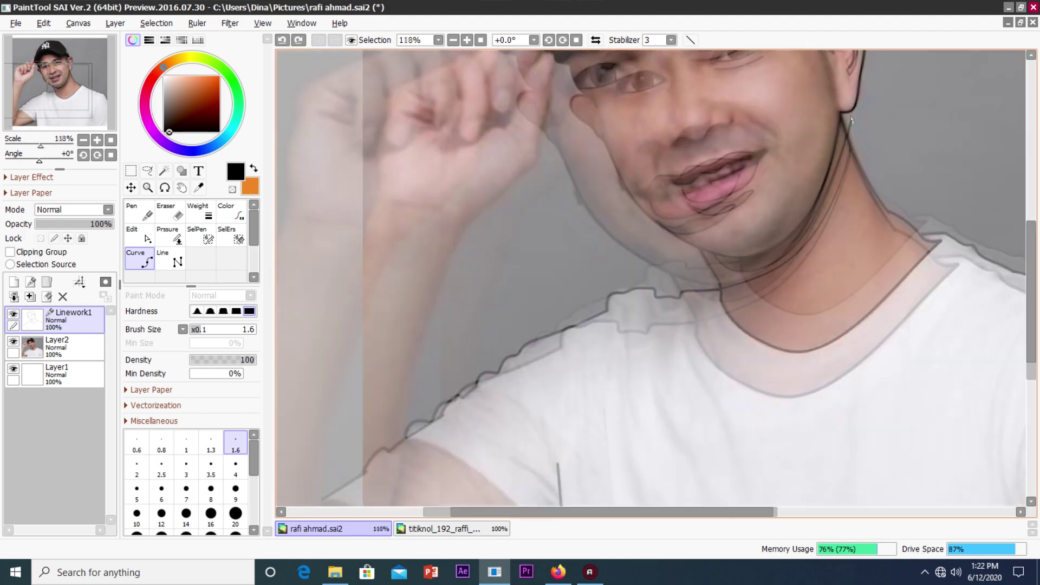
Draw the smile-fold curve beside the mouth and redraw the nostril curve.
{"action": "scroll", "coordinate": [685, 455], "scroll_direction": "down", "scroll_amount": 2}
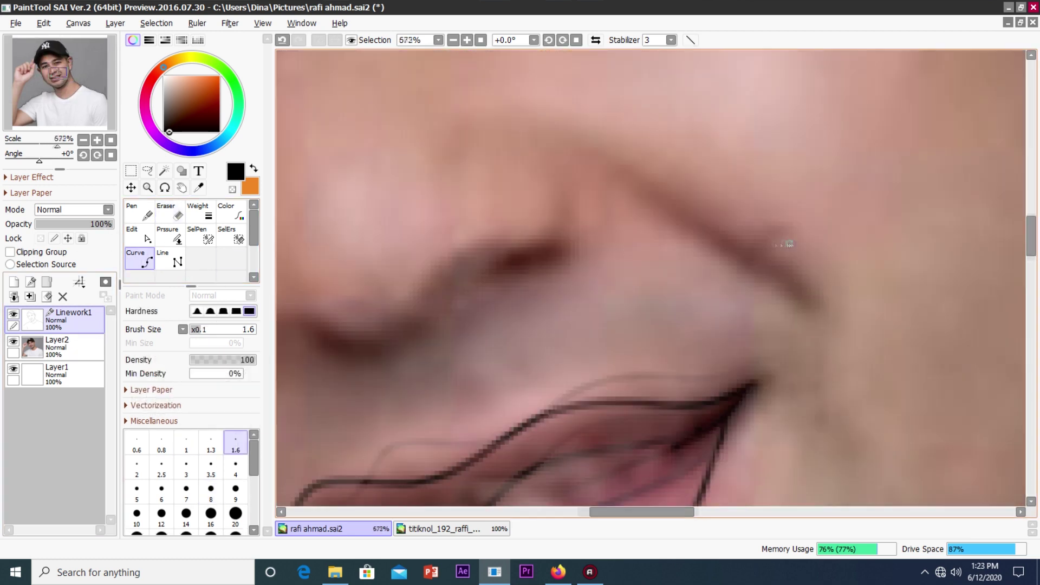
{"action": "left_click", "coordinate": [604, 158]}
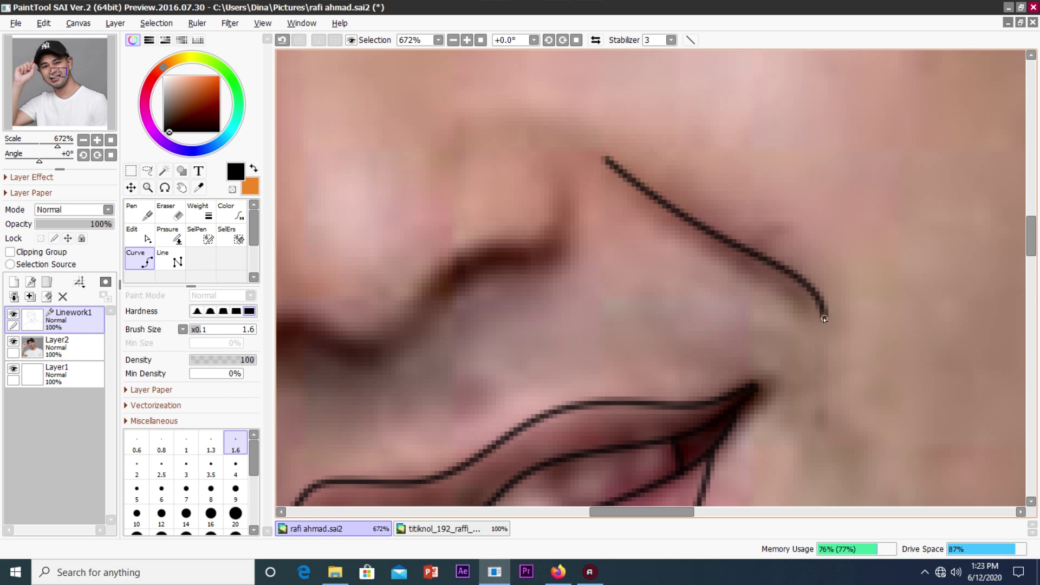
{"action": "scroll", "coordinate": [651, 208], "scroll_direction": "down", "scroll_amount": 5}
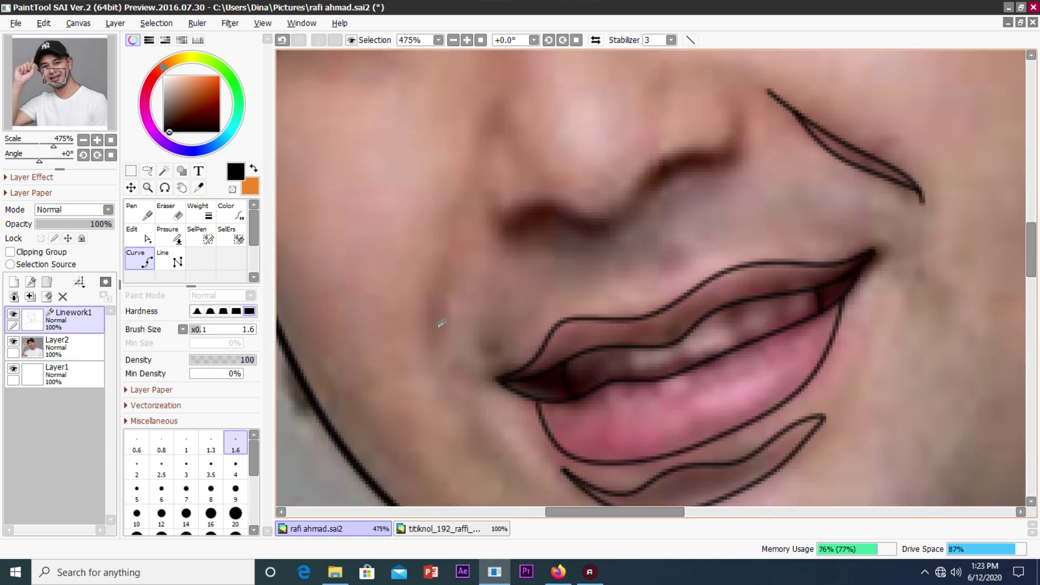
{"action": "scroll", "coordinate": [497, 311], "scroll_direction": "up", "scroll_amount": 6}
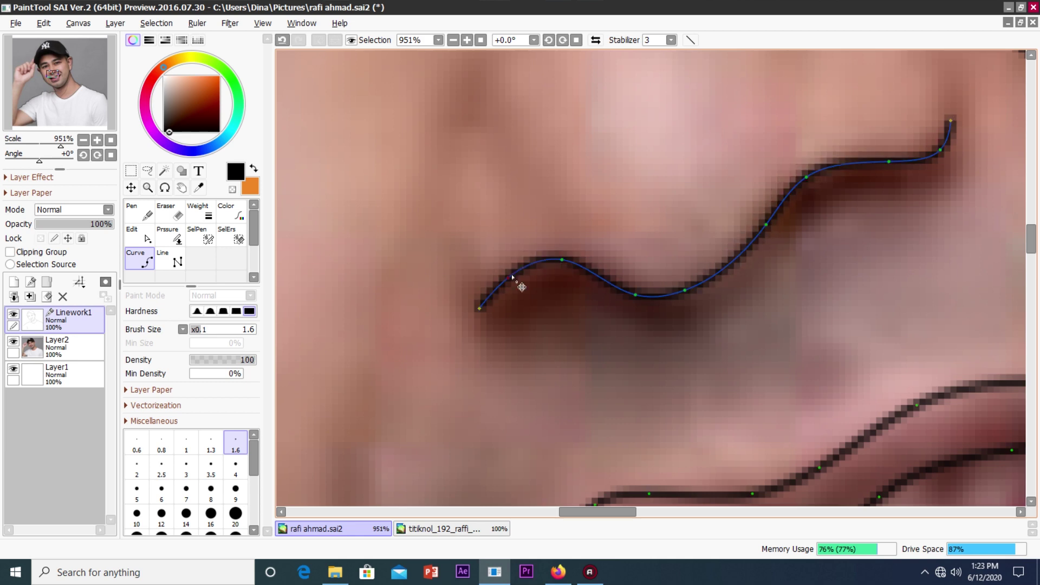
{"action": "scroll", "coordinate": [512, 277], "scroll_direction": "up", "scroll_amount": 3}
{"action": "scroll", "coordinate": [525, 353], "scroll_direction": "down", "scroll_amount": 5}
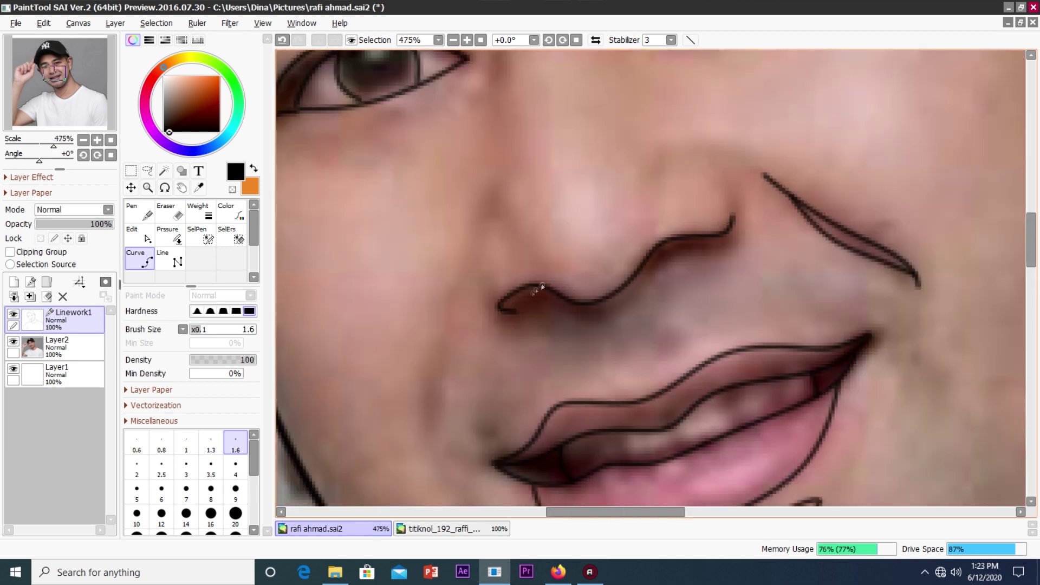
{"action": "scroll", "coordinate": [479, 242], "scroll_direction": "up", "scroll_amount": 5}
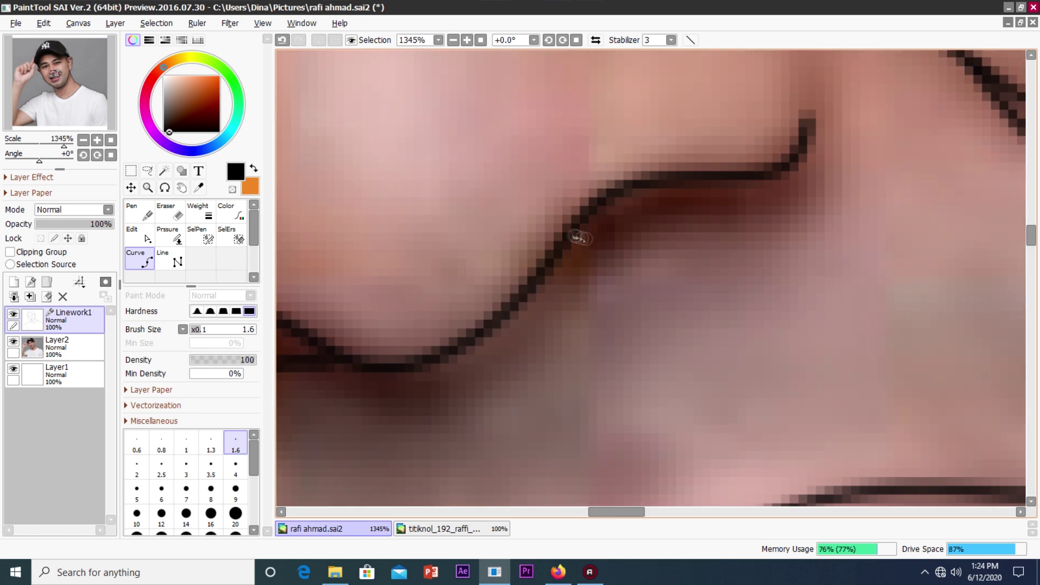
{"action": "scroll", "coordinate": [450, 336], "scroll_direction": "down", "scroll_amount": 1}
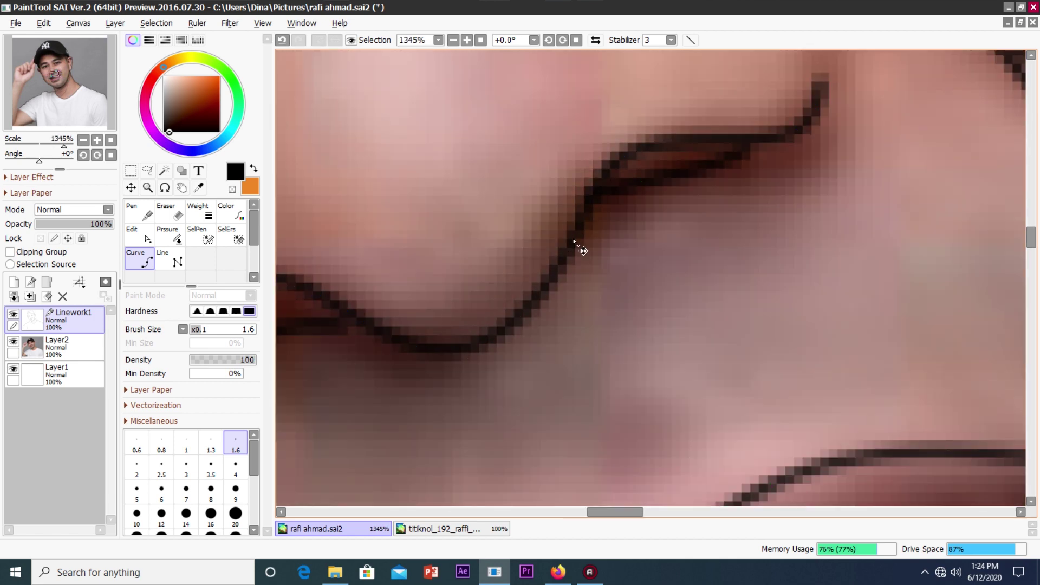
{"action": "scroll", "coordinate": [571, 241], "scroll_direction": "down", "scroll_amount": 1}
{"action": "scroll", "coordinate": [431, 279], "scroll_direction": "down", "scroll_amount": 5}
{"action": "scroll", "coordinate": [414, 137], "scroll_direction": "up", "scroll_amount": 4}
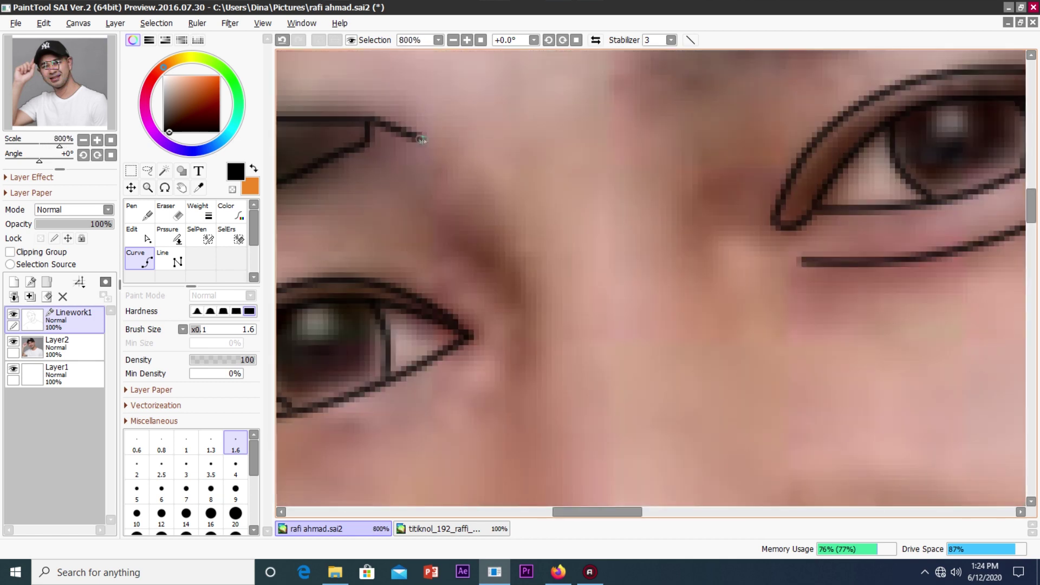
{"action": "scroll", "coordinate": [535, 363], "scroll_direction": "down", "scroll_amount": 5}
Draw a curved line from the eyebrow down beside the nose, finishing with a double-click.
{"action": "scroll", "coordinate": [502, 181], "scroll_direction": "up", "scroll_amount": 3}
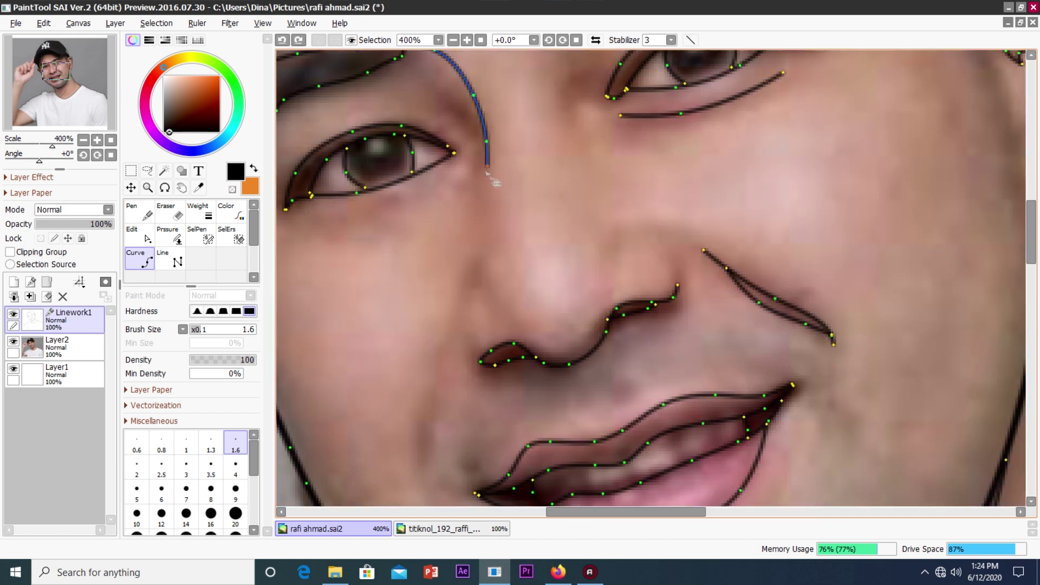
{"action": "scroll", "coordinate": [485, 204], "scroll_direction": "down", "scroll_amount": 4}
{"action": "scroll", "coordinate": [596, 228], "scroll_direction": "up", "scroll_amount": 2}
{"action": "scroll", "coordinate": [650, 233], "scroll_direction": "up", "scroll_amount": 2}
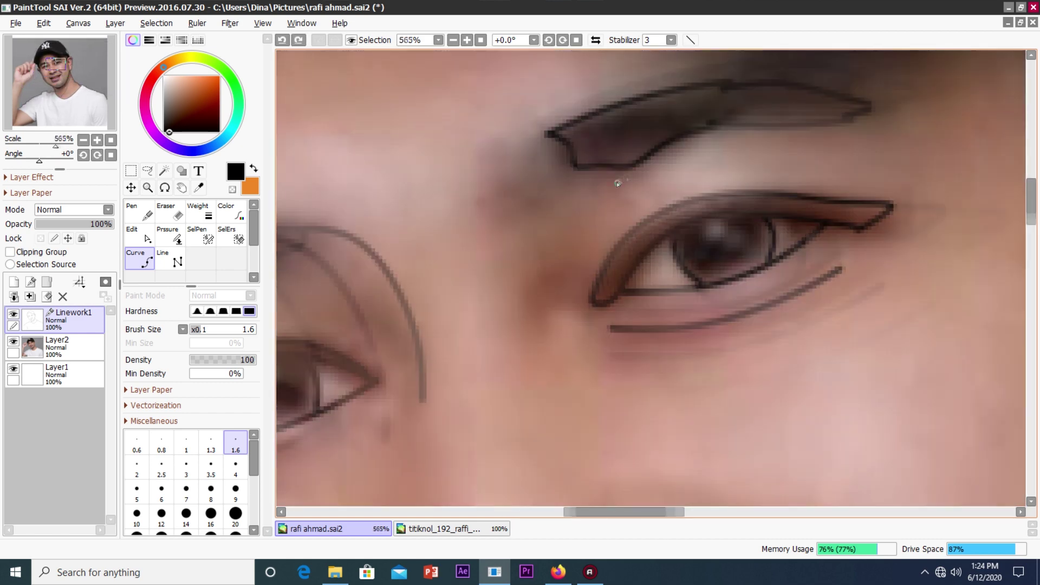
{"action": "scroll", "coordinate": [669, 237], "scroll_direction": "up", "scroll_amount": 2}
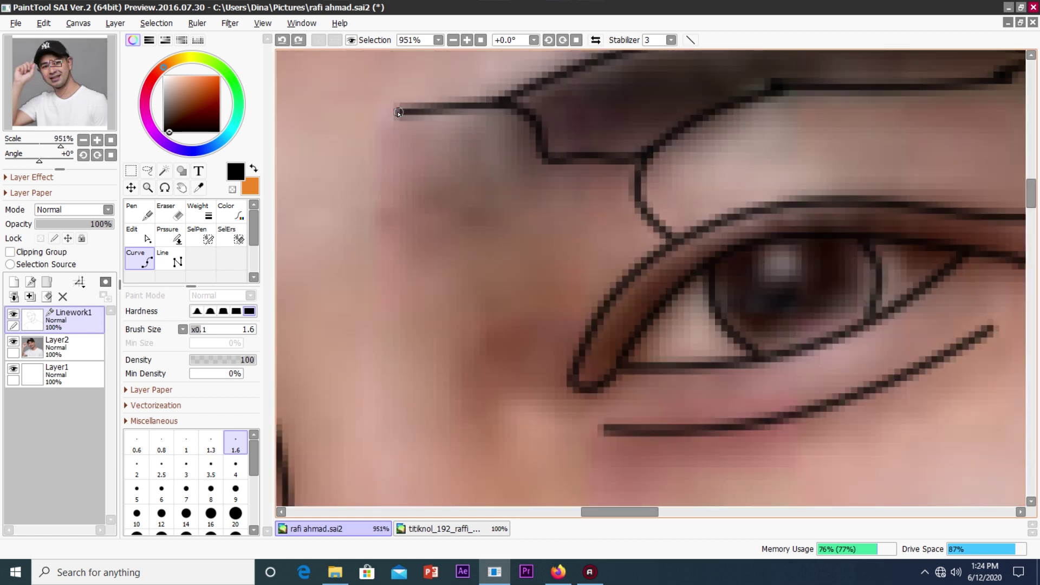
{"action": "scroll", "coordinate": [466, 379], "scroll_direction": "down", "scroll_amount": 3}
{"action": "double_click", "coordinate": [477, 427]}
{"action": "scroll", "coordinate": [461, 390], "scroll_direction": "down", "scroll_amount": 4}
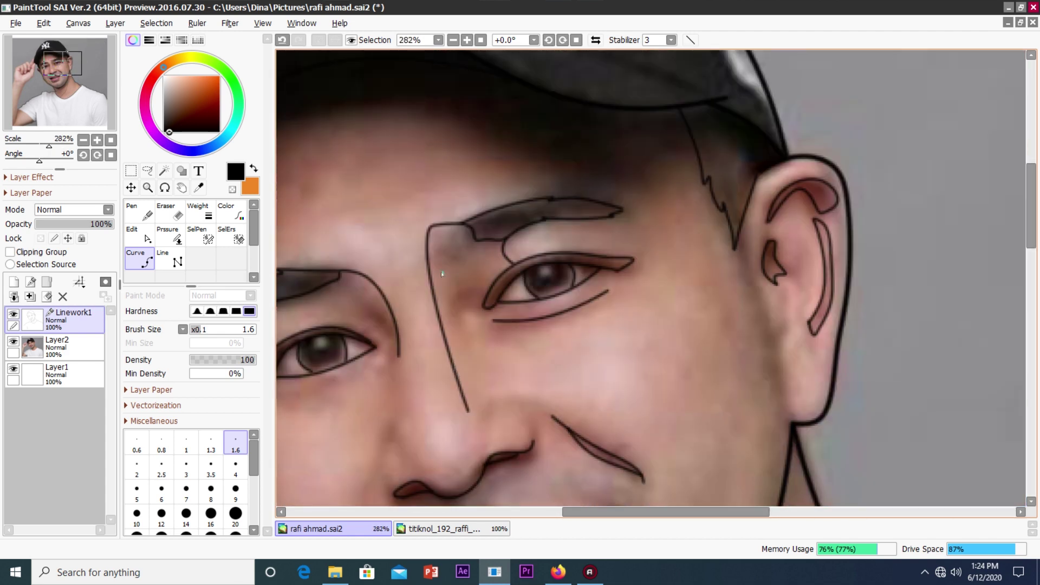
{"action": "scroll", "coordinate": [447, 374], "scroll_direction": "up", "scroll_amount": 3}
{"action": "scroll", "coordinate": [496, 221], "scroll_direction": "up", "scroll_amount": 6}
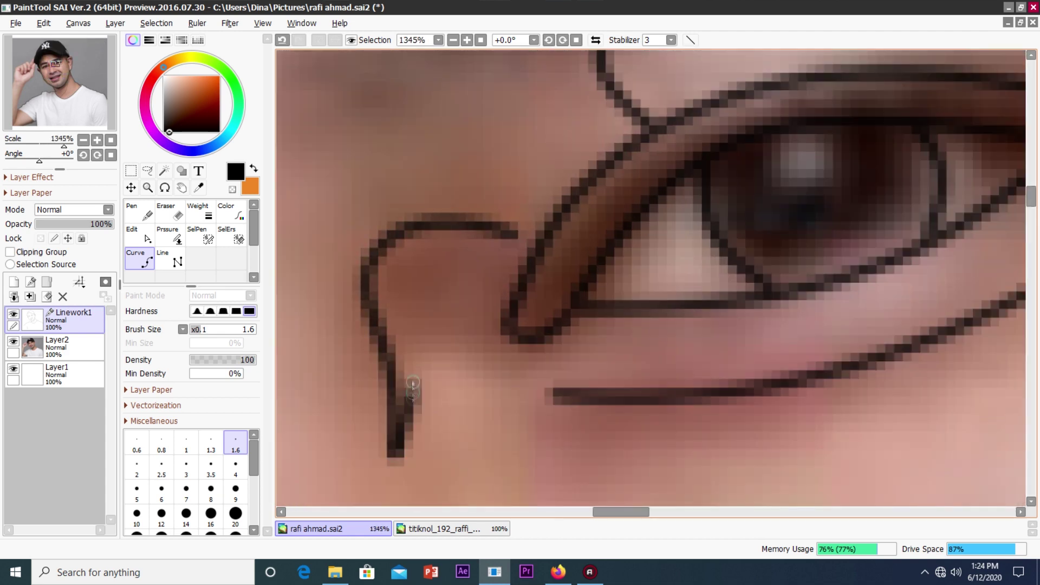
{"action": "scroll", "coordinate": [407, 245], "scroll_direction": "down", "scroll_amount": 2}
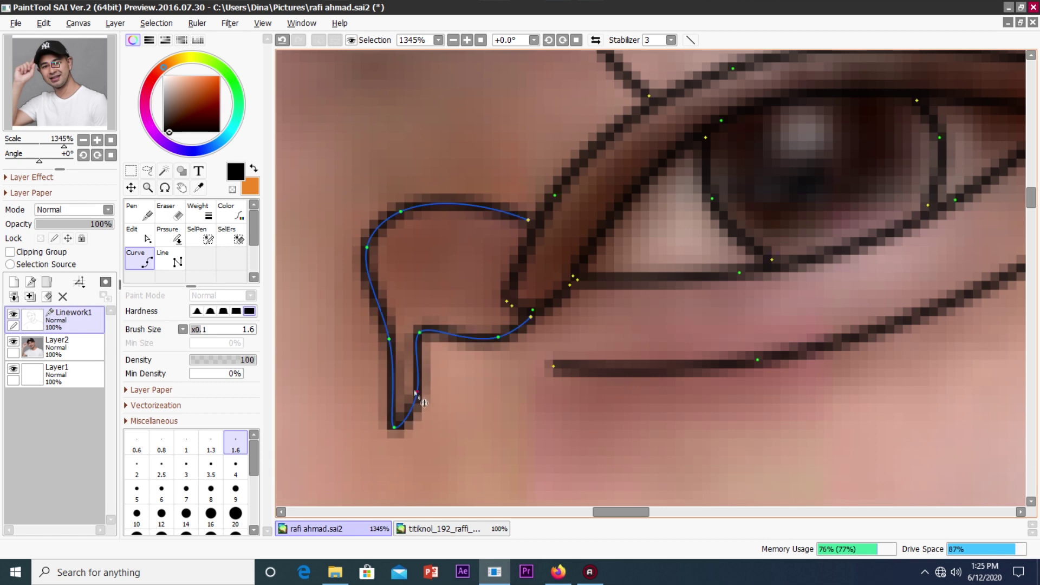
{"action": "scroll", "coordinate": [406, 245], "scroll_direction": "down", "scroll_amount": 4}
{"action": "scroll", "coordinate": [407, 245], "scroll_direction": "down", "scroll_amount": 2}
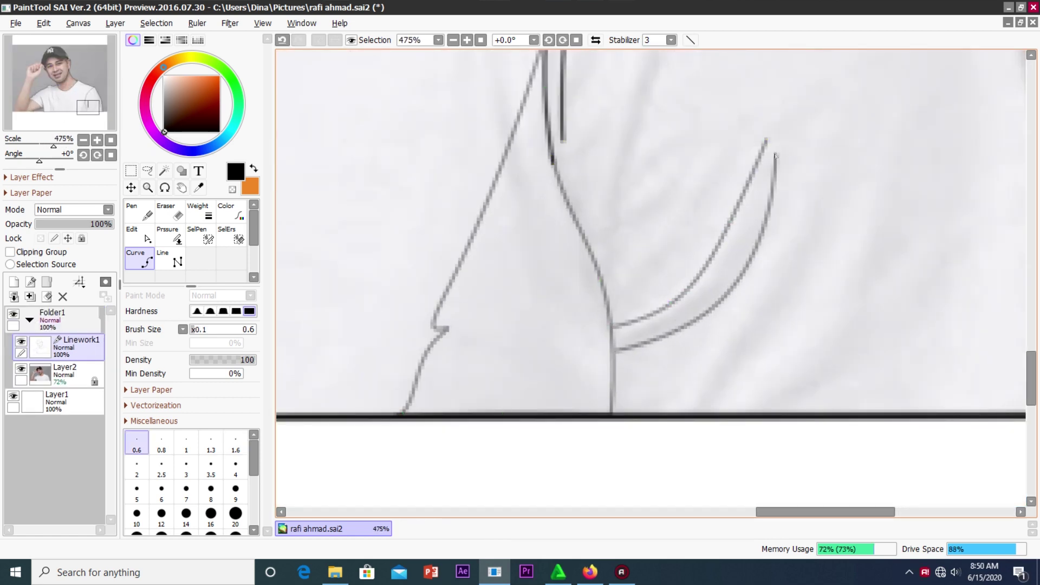
Draw curved fold lines across the shirt sleeve on Linework1.
{"action": "scroll", "coordinate": [769, 235], "scroll_direction": "down", "scroll_amount": 1}
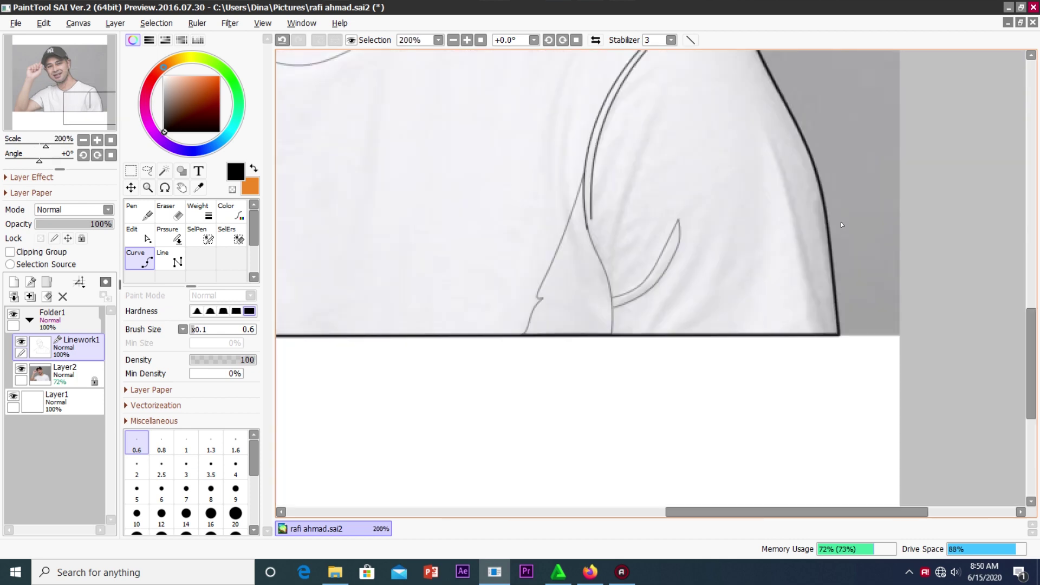
{"action": "scroll", "coordinate": [799, 134], "scroll_direction": "down", "scroll_amount": 7}
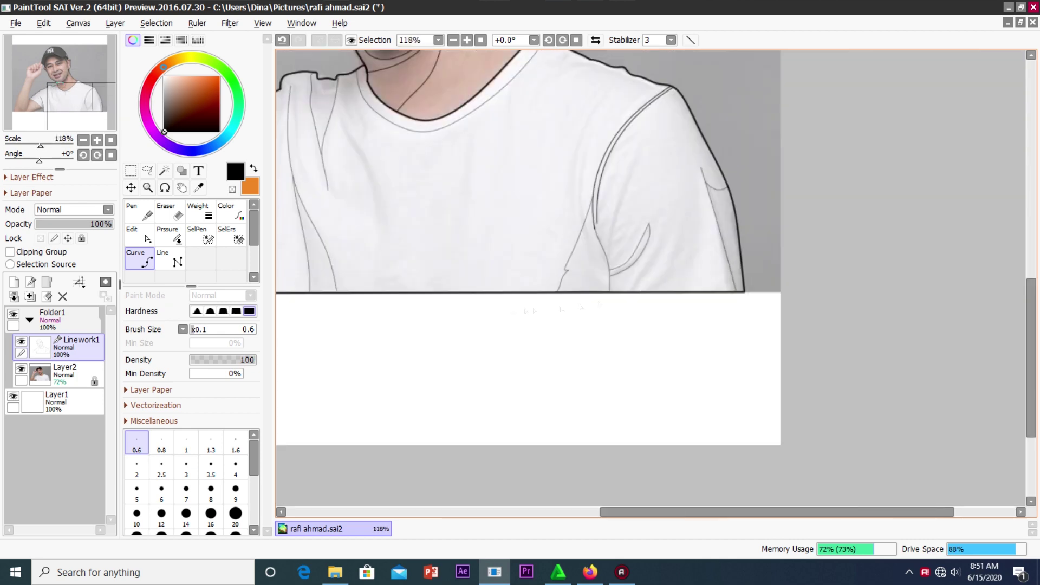
{"action": "scroll", "coordinate": [819, 339], "scroll_direction": "up", "scroll_amount": 8}
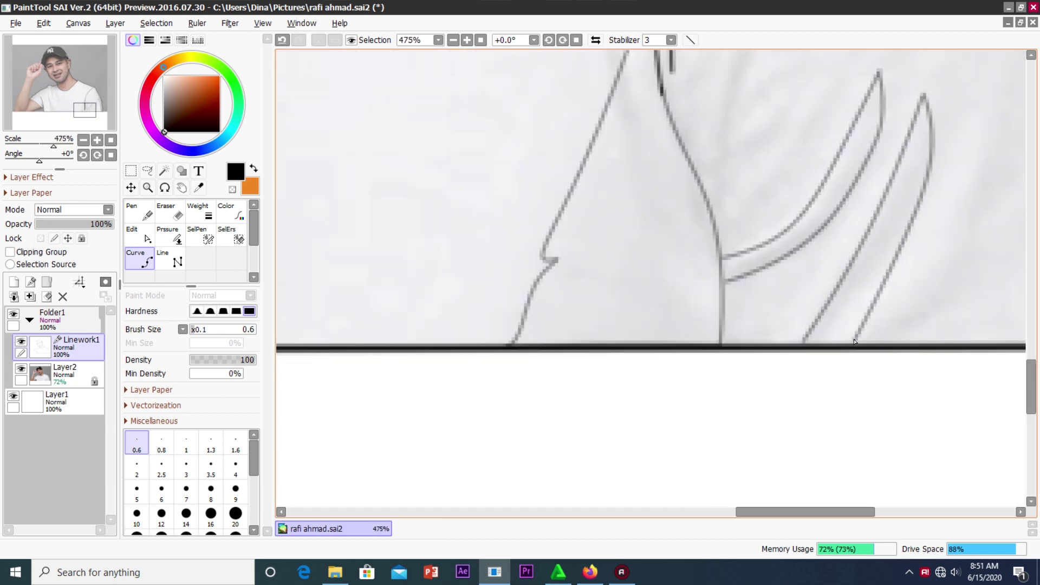
{"action": "scroll", "coordinate": [689, 267], "scroll_direction": "down", "scroll_amount": 6}
{"action": "scroll", "coordinate": [417, 174], "scroll_direction": "up", "scroll_amount": 5}
{"action": "scroll", "coordinate": [349, 177], "scroll_direction": "up", "scroll_amount": 3}
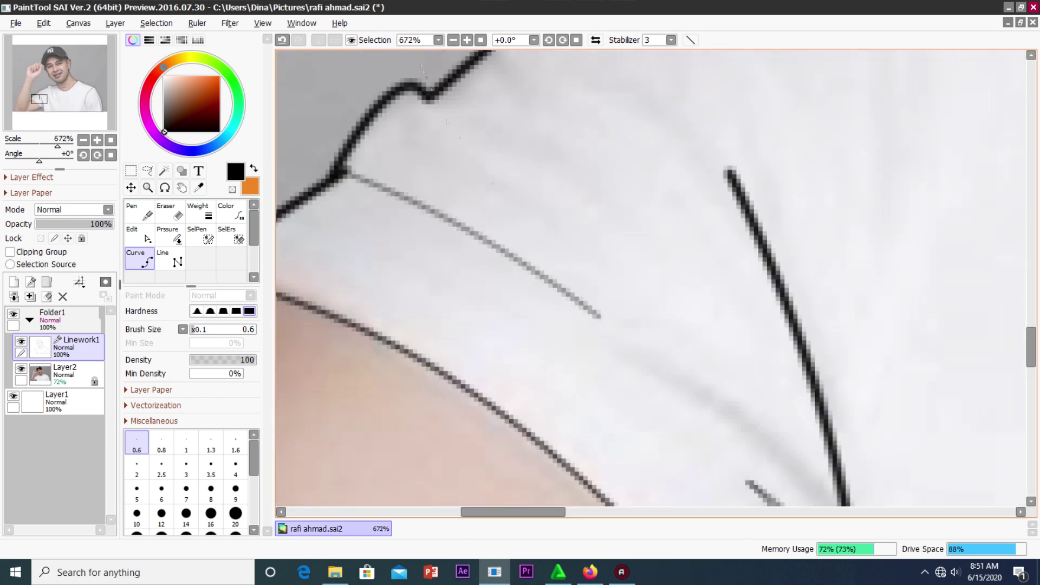
{"action": "scroll", "coordinate": [653, 312], "scroll_direction": "up", "scroll_amount": 3}
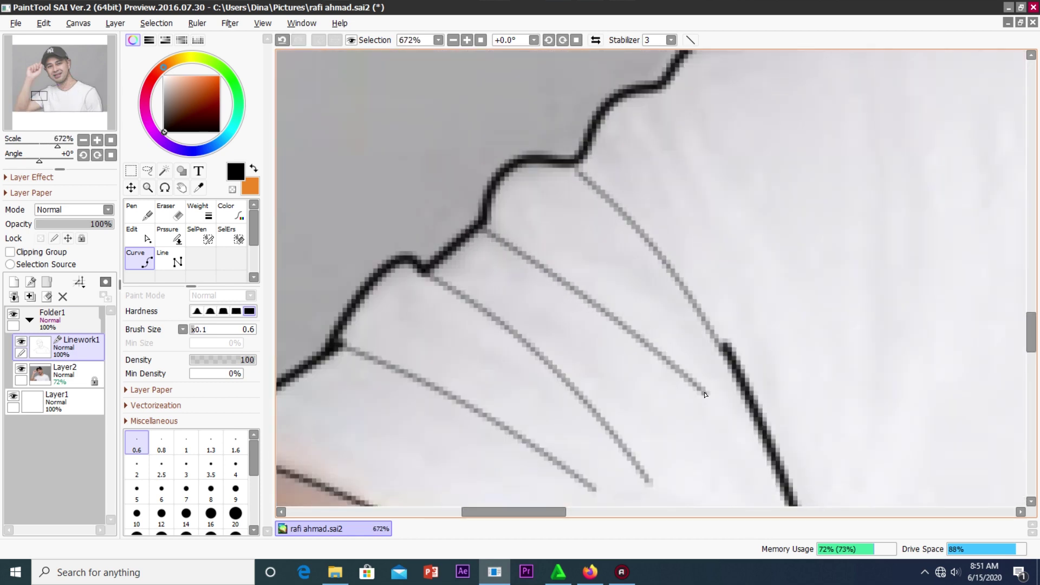
{"action": "scroll", "coordinate": [553, 195], "scroll_direction": "down", "scroll_amount": 2}
{"action": "scroll", "coordinate": [554, 195], "scroll_direction": "down", "scroll_amount": 4}
{"action": "scroll", "coordinate": [554, 195], "scroll_direction": "up", "scroll_amount": 5}
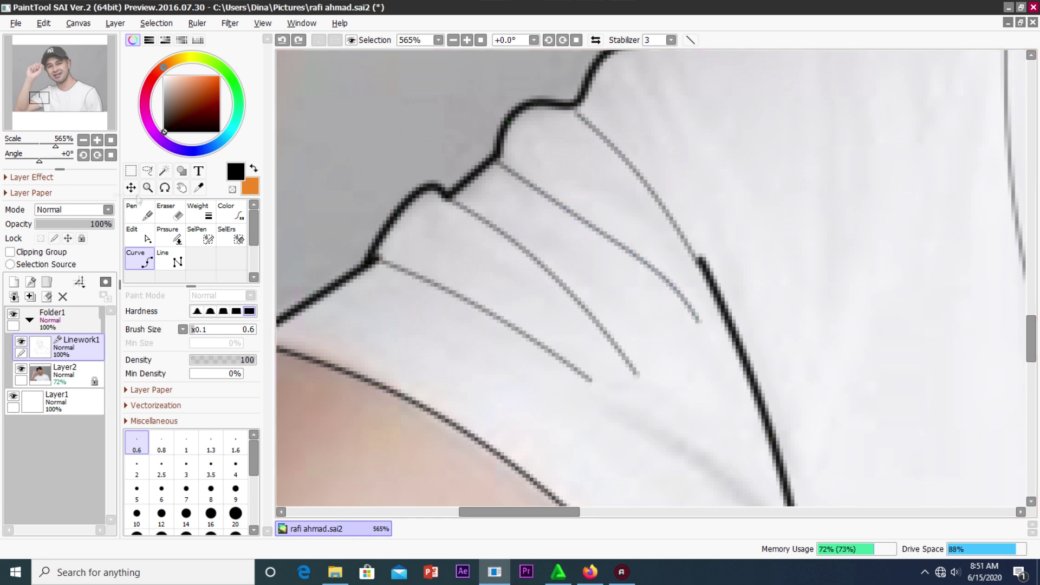
Erase the stray short stroke beside the sleeve fold lines with the Eraser.
{"action": "key", "text": "e"}
{"action": "left_click_drag", "start_coordinate": [577, 217], "coordinate": [699, 322]}
{"action": "scroll", "coordinate": [700, 321], "scroll_direction": "down", "scroll_amount": 4}
{"action": "scroll", "coordinate": [402, 212], "scroll_direction": "up", "scroll_amount": 5}
{"action": "key", "text": "c"}
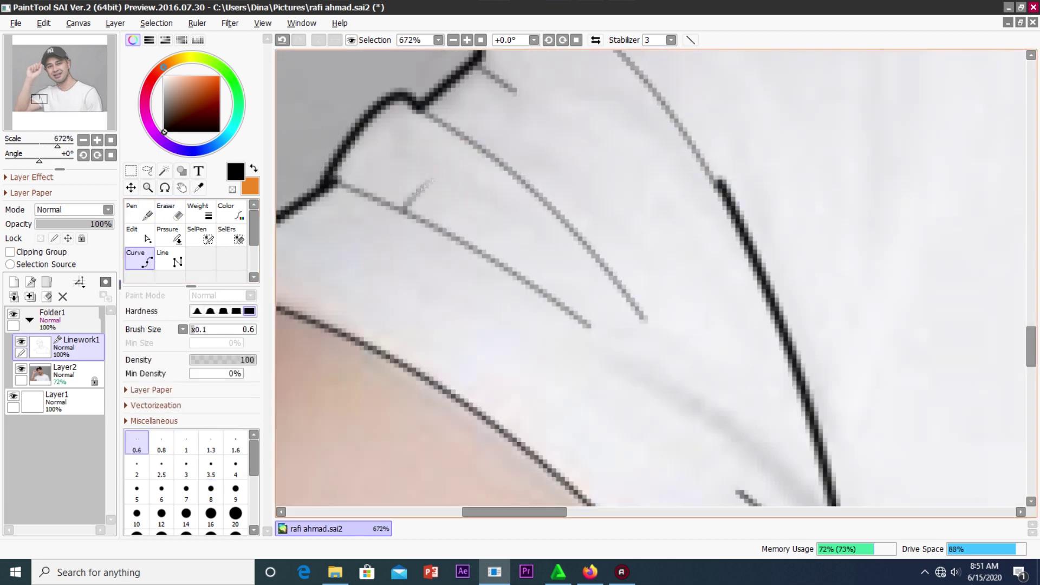
Add more thin Curve fold lines across the sleeve and torso.
{"action": "scroll", "coordinate": [353, 221], "scroll_direction": "up", "scroll_amount": 1}
{"action": "scroll", "coordinate": [370, 257], "scroll_direction": "down", "scroll_amount": 10}
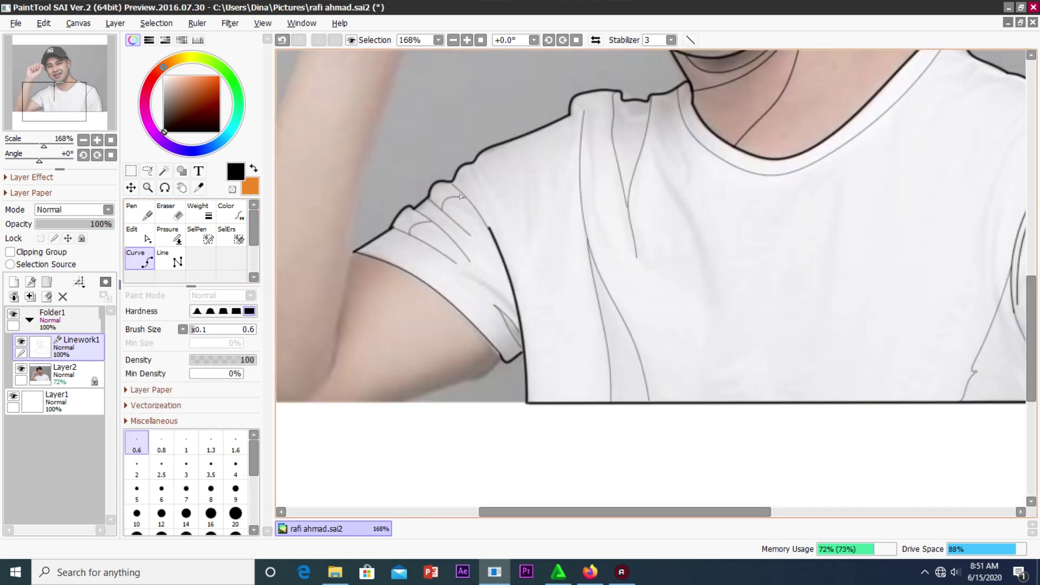
{"action": "scroll", "coordinate": [369, 257], "scroll_direction": "up", "scroll_amount": 5}
{"action": "scroll", "coordinate": [461, 206], "scroll_direction": "down", "scroll_amount": 10}
{"action": "scroll", "coordinate": [558, 155], "scroll_direction": "up", "scroll_amount": 6}
{"action": "scroll", "coordinate": [623, 325], "scroll_direction": "up", "scroll_amount": 3}
{"action": "scroll", "coordinate": [434, 135], "scroll_direction": "down", "scroll_amount": 3}
{"action": "scroll", "coordinate": [386, 178], "scroll_direction": "up", "scroll_amount": 11}
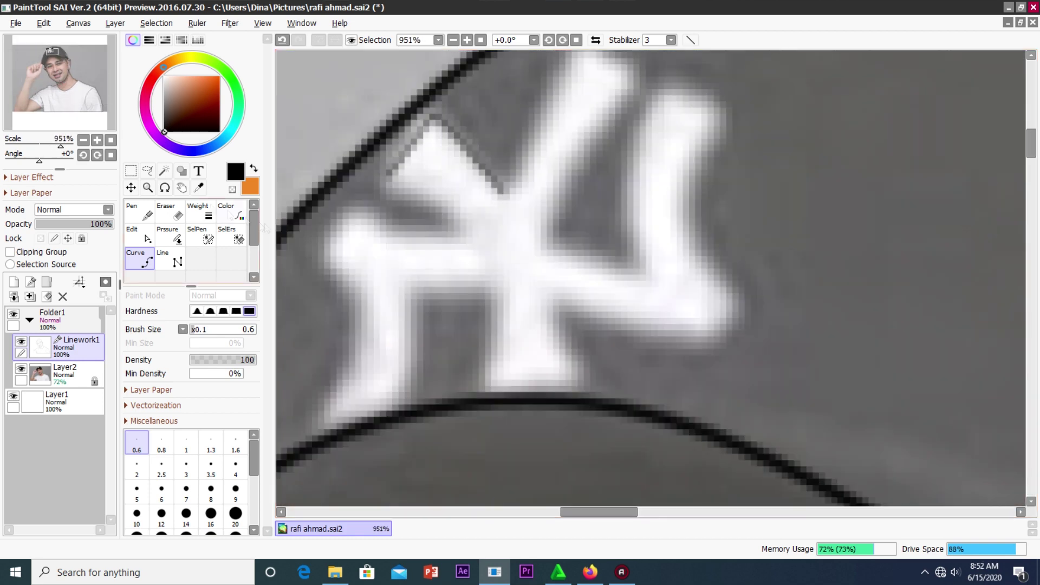
Draw the first straight edge of the NY logo with the Line tool at size 0.8.
{"action": "key", "text": "l"}
{"action": "left_click_drag", "start_coordinate": [505, 211], "coordinate": [440, 249]}
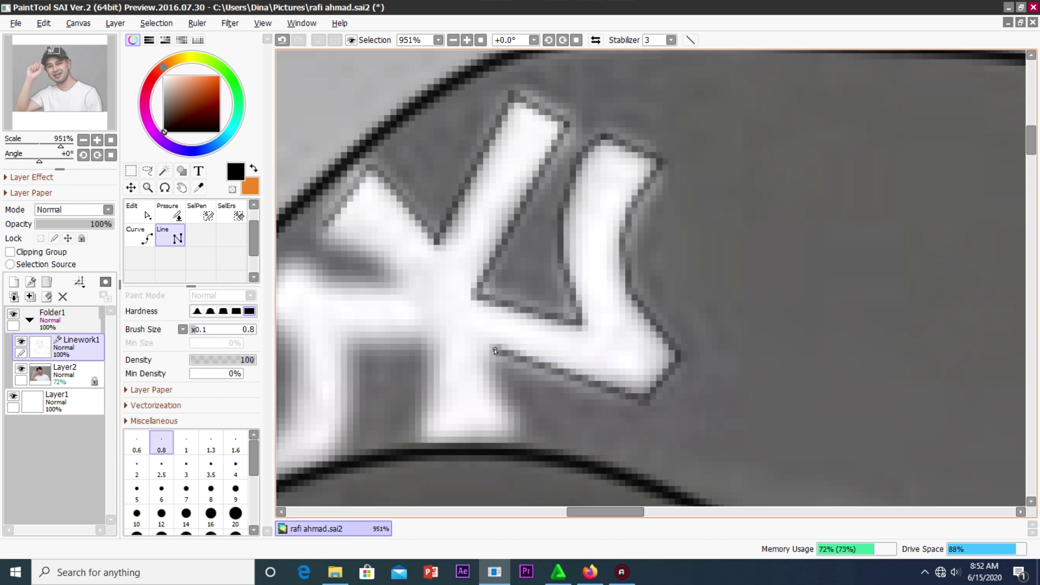
{"action": "scroll", "coordinate": [512, 446], "scroll_direction": "up", "scroll_amount": 1}
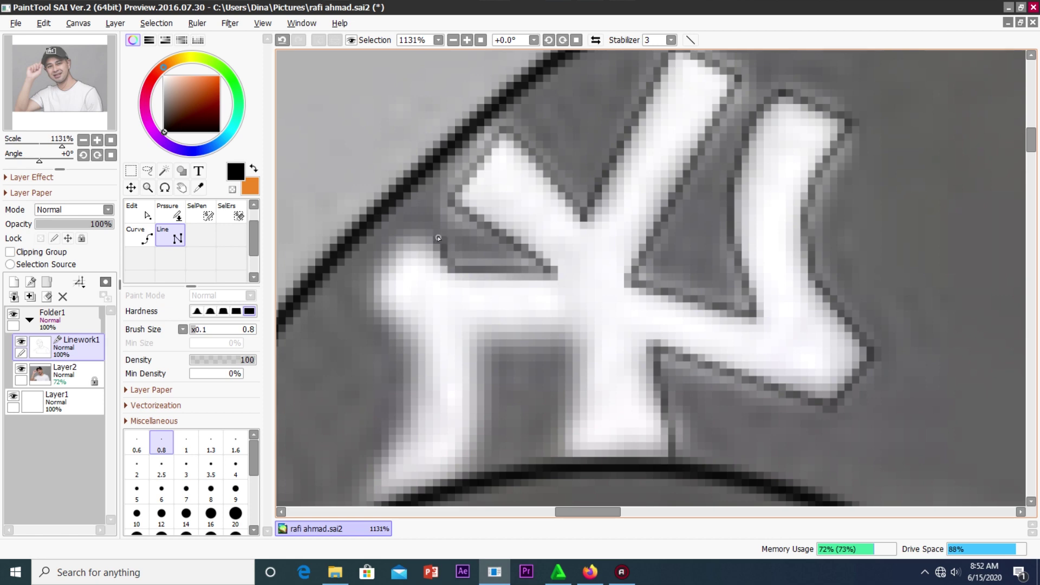
{"action": "scroll", "coordinate": [373, 277], "scroll_direction": "down", "scroll_amount": 1}
{"action": "scroll", "coordinate": [430, 332], "scroll_direction": "up", "scroll_amount": 3}
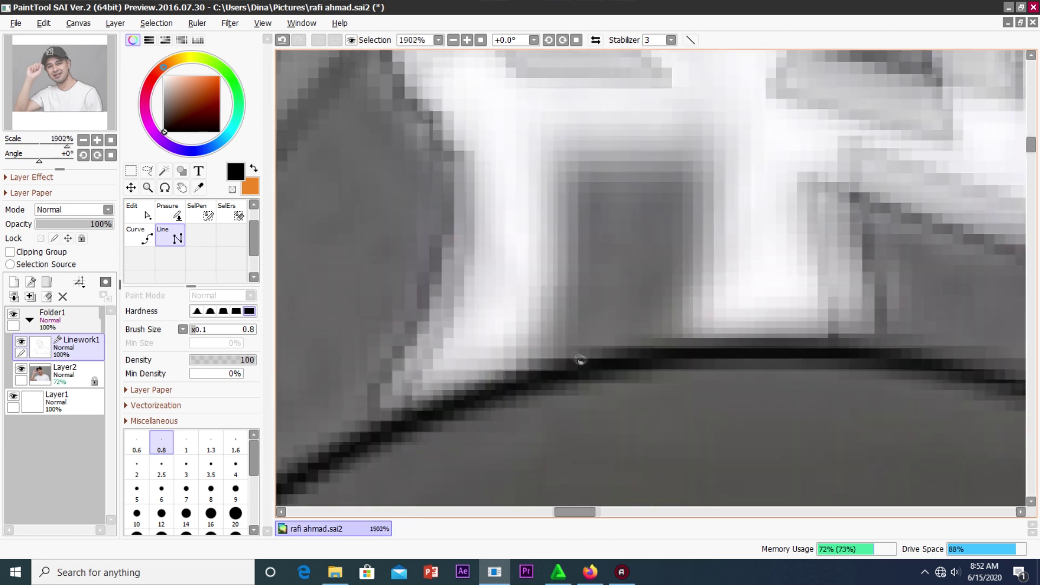
{"action": "scroll", "coordinate": [580, 360], "scroll_direction": "down", "scroll_amount": 1}
Continue tracing the NY logo edges, undoing the misplaced line segments.
{"action": "left_click", "coordinate": [547, 114]}
{"action": "left_click", "coordinate": [726, 116]}
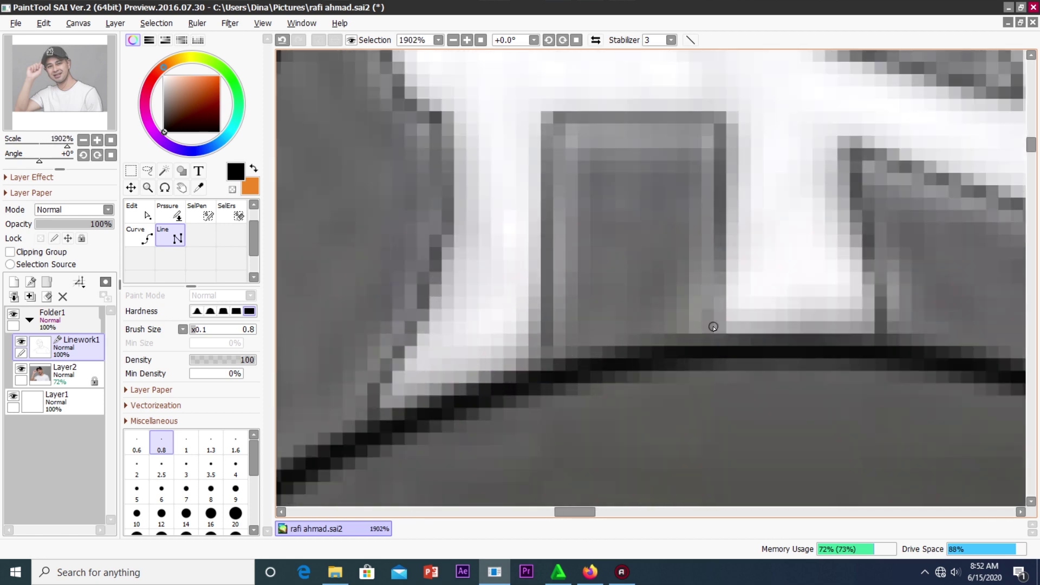
{"action": "key", "text": "ctrl+z"}
{"action": "scroll", "coordinate": [623, 217], "scroll_direction": "down", "scroll_amount": 10}
{"action": "scroll", "coordinate": [617, 260], "scroll_direction": "up", "scroll_amount": 9}
{"action": "left_click", "coordinate": [643, 170]}
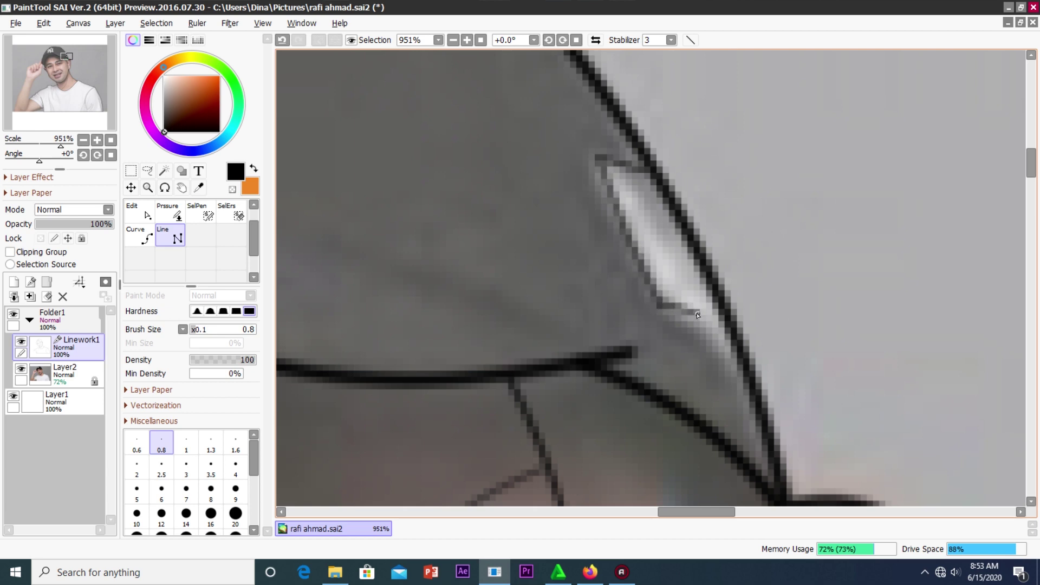
{"action": "scroll", "coordinate": [697, 315], "scroll_direction": "down", "scroll_amount": 1}
{"action": "key", "text": "ctrl+z"}
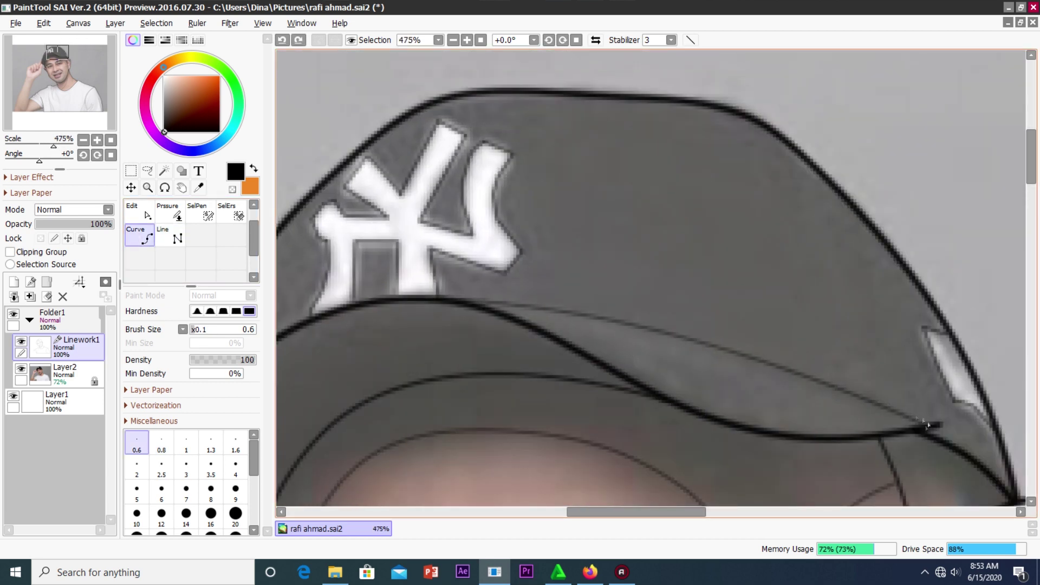
{"action": "scroll", "coordinate": [927, 425], "scroll_direction": "down", "scroll_amount": 5}
{"action": "scroll", "coordinate": [596, 271], "scroll_direction": "down", "scroll_amount": 1}
Toggle the photo layer off to check the lines and extend the nose curve to join the nostril.
{"action": "left_click", "coordinate": [21, 368]}
{"action": "scroll", "coordinate": [538, 228], "scroll_direction": "up", "scroll_amount": 3}
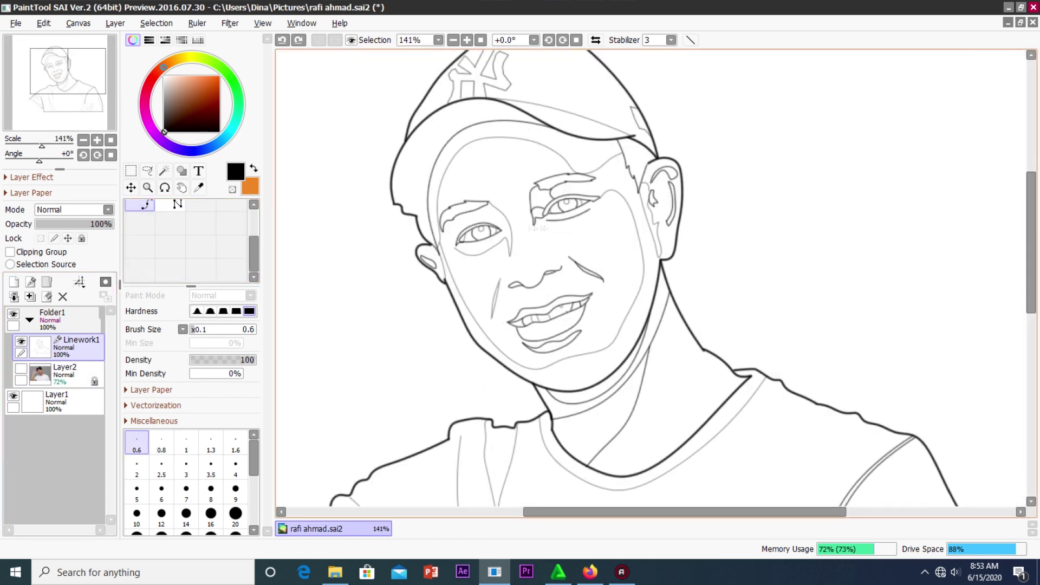
{"action": "scroll", "coordinate": [538, 228], "scroll_direction": "up", "scroll_amount": 2}
{"action": "scroll", "coordinate": [537, 228], "scroll_direction": "up", "scroll_amount": 3}
{"action": "scroll", "coordinate": [539, 233], "scroll_direction": "up", "scroll_amount": 3}
{"action": "scroll", "coordinate": [540, 241], "scroll_direction": "up", "scroll_amount": 1}
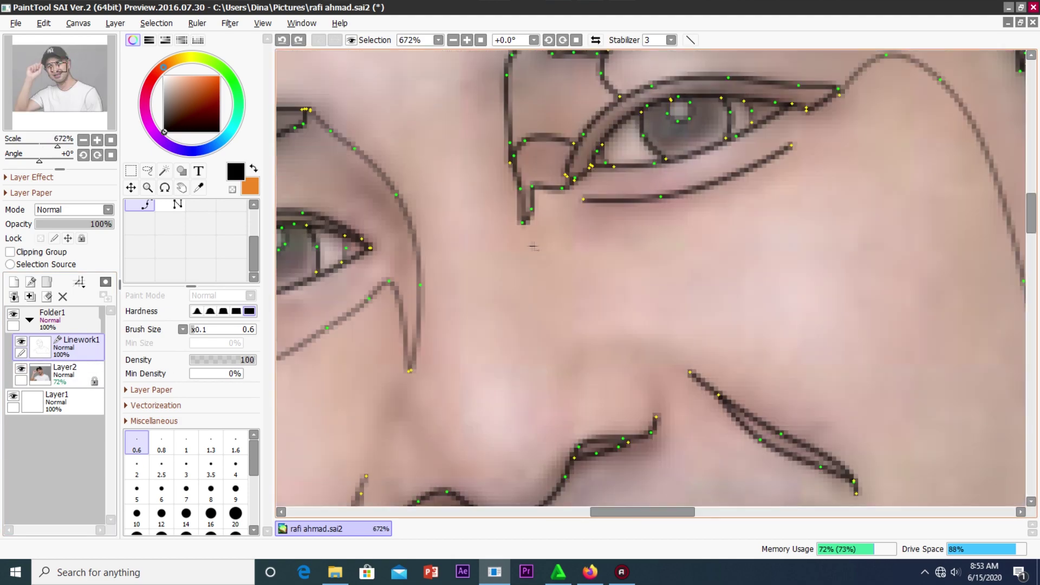
{"action": "left_click_drag", "start_coordinate": [650, 389], "coordinate": [654, 417]}
{"action": "scroll", "coordinate": [650, 389], "scroll_direction": "down", "scroll_amount": 5}
{"action": "scroll", "coordinate": [633, 360], "scroll_direction": "up", "scroll_amount": 7}
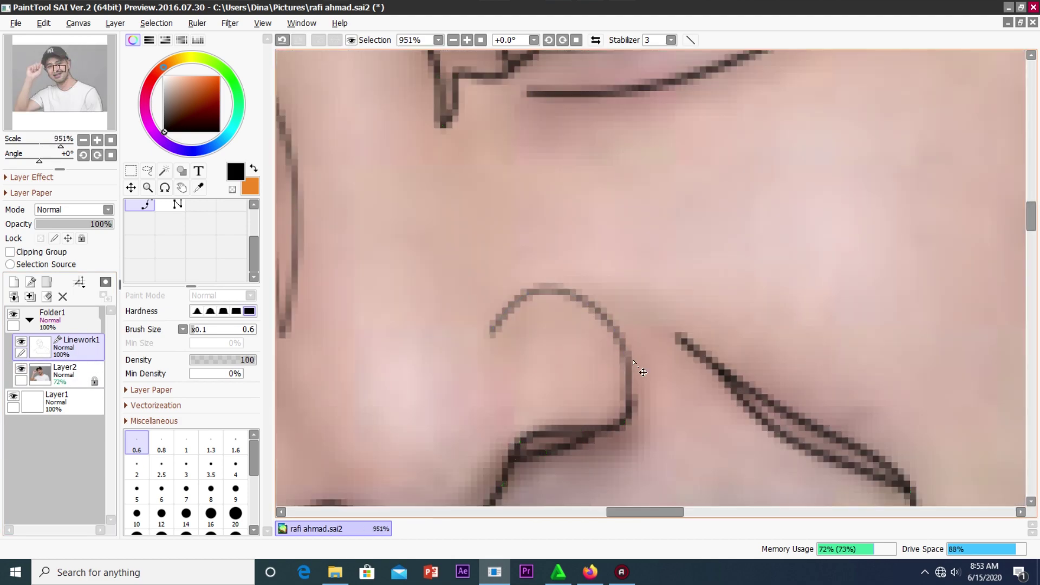
{"action": "scroll", "coordinate": [615, 385], "scroll_direction": "down", "scroll_amount": 1}
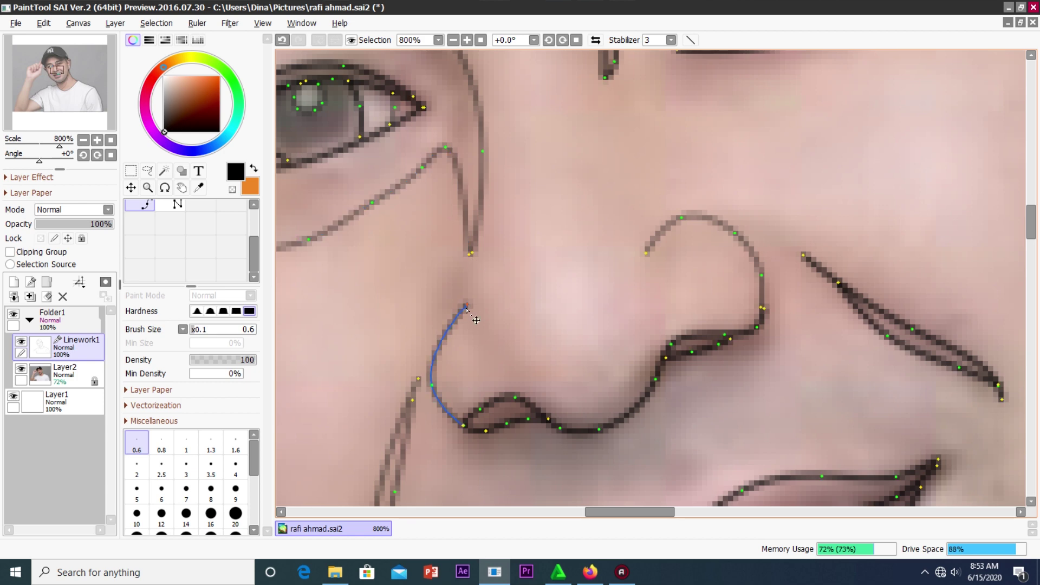
{"action": "scroll", "coordinate": [438, 327], "scroll_direction": "down", "scroll_amount": 8}
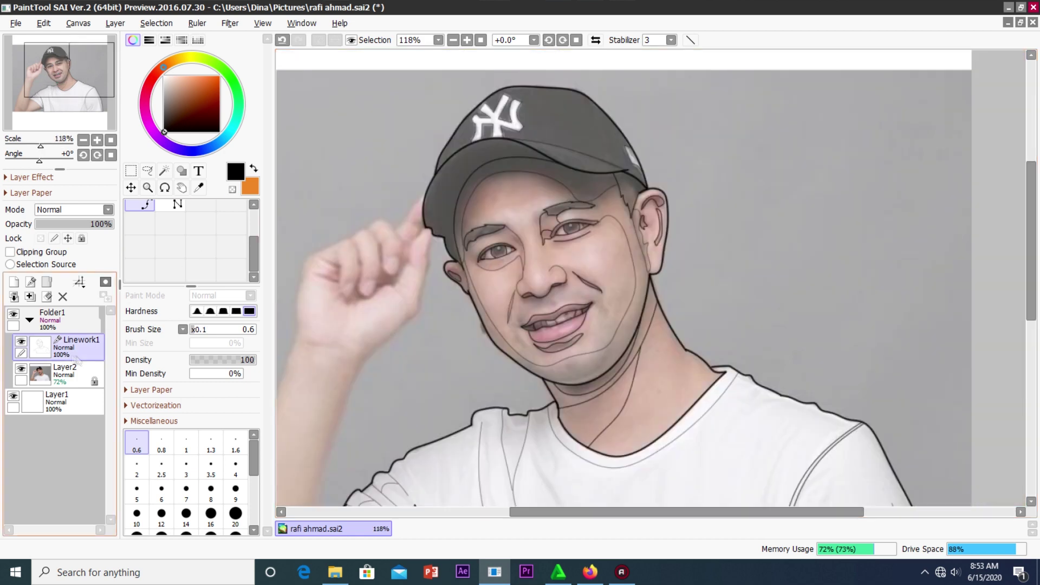
Hide Layer2 and Magic Wand-select the empty background around the figure.
{"action": "left_click", "coordinate": [21, 369]}
{"action": "left_click", "coordinate": [164, 171]}
{"action": "scroll", "coordinate": [547, 271], "scroll_direction": "up", "scroll_amount": 2}
{"action": "left_click", "coordinate": [547, 271]}
{"action": "left_click", "coordinate": [156, 23]}
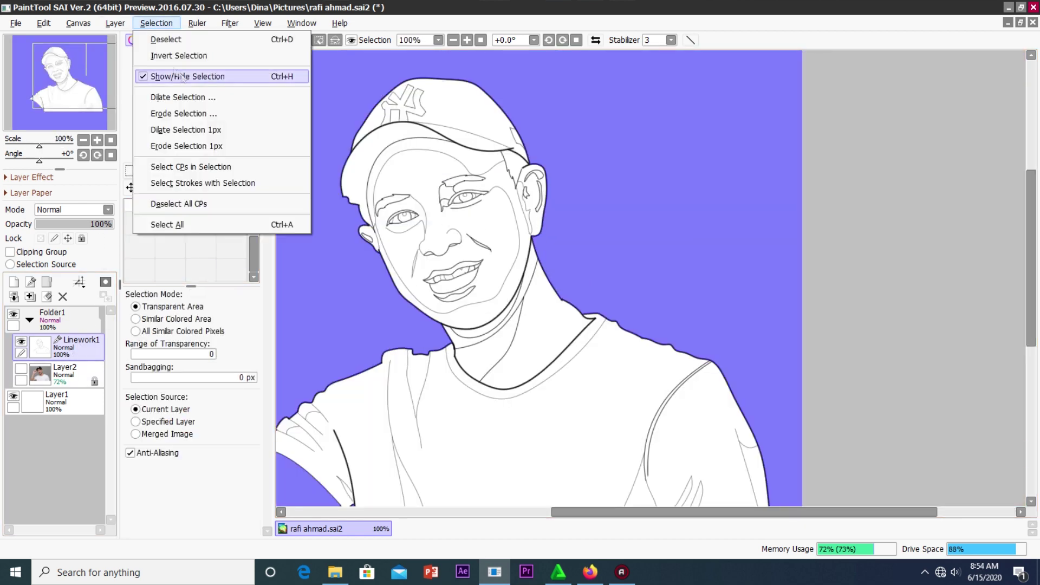
Invert the selection and bucket-fill it with the photo's skin colour on new Layer3.
{"action": "left_click", "coordinate": [162, 53]}
{"action": "left_click", "coordinate": [13, 282]}
{"action": "left_click", "coordinate": [140, 259]}
{"action": "left_click", "coordinate": [21, 396]}
{"action": "left_click", "coordinate": [199, 188]}
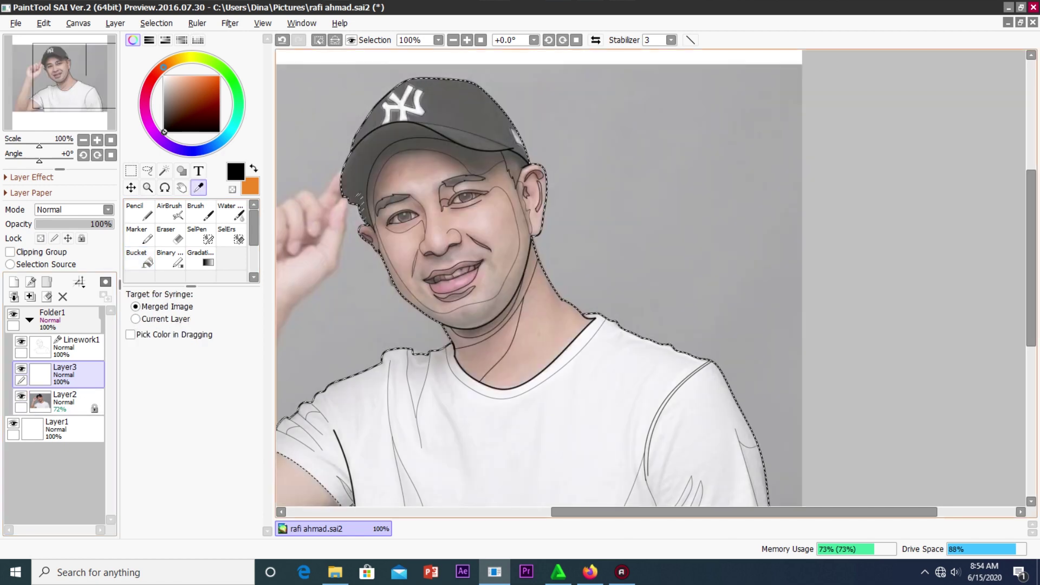
{"action": "left_click", "coordinate": [412, 187]}
{"action": "scroll", "coordinate": [412, 187], "scroll_direction": "up", "scroll_amount": 1}
{"action": "left_click", "coordinate": [64, 380]}
{"action": "left_click", "coordinate": [140, 259]}
{"action": "left_click", "coordinate": [541, 434]}
{"action": "scroll", "coordinate": [541, 325], "scroll_direction": "down", "scroll_amount": 5}
Add Layer4, Magic Wand the hair area from Linework1, and clip Layer4 to the skin fill.
{"action": "left_click", "coordinate": [14, 282]}
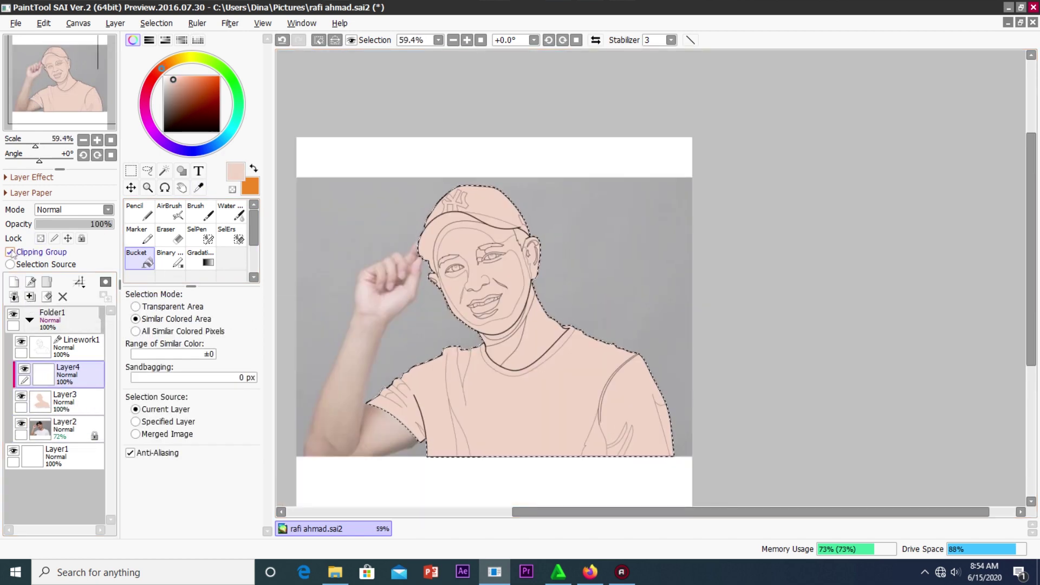
{"action": "left_click", "coordinate": [76, 347]}
{"action": "left_click", "coordinate": [164, 171]}
{"action": "scroll", "coordinate": [424, 188], "scroll_direction": "up", "scroll_amount": 5}
{"action": "left_click", "coordinate": [424, 187]}
{"action": "scroll", "coordinate": [424, 188], "scroll_direction": "down", "scroll_amount": 4}
{"action": "scroll", "coordinate": [458, 271], "scroll_direction": "up", "scroll_amount": 2}
{"action": "scroll", "coordinate": [458, 271], "scroll_direction": "up", "scroll_amount": 1}
{"action": "scroll", "coordinate": [457, 271], "scroll_direction": "up", "scroll_amount": 1}
{"action": "scroll", "coordinate": [458, 271], "scroll_direction": "down", "scroll_amount": 1}
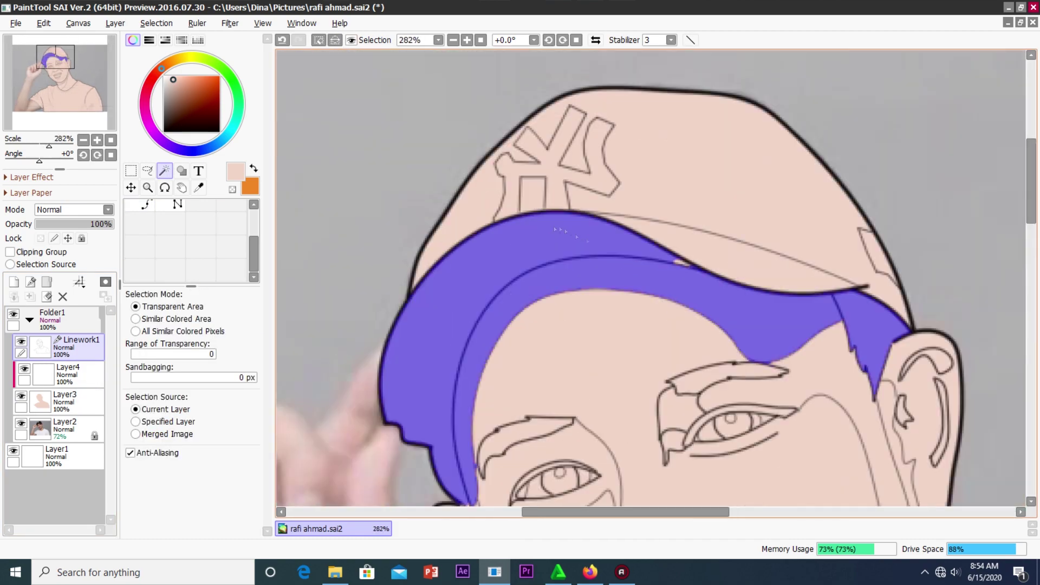
{"action": "scroll", "coordinate": [915, 275], "scroll_direction": "up", "scroll_amount": 7}
{"action": "scroll", "coordinate": [899, 288], "scroll_direction": "down", "scroll_amount": 6}
{"action": "left_click", "coordinate": [65, 374]}
{"action": "left_click", "coordinate": [9, 252]}
{"action": "left_click", "coordinate": [139, 259]}
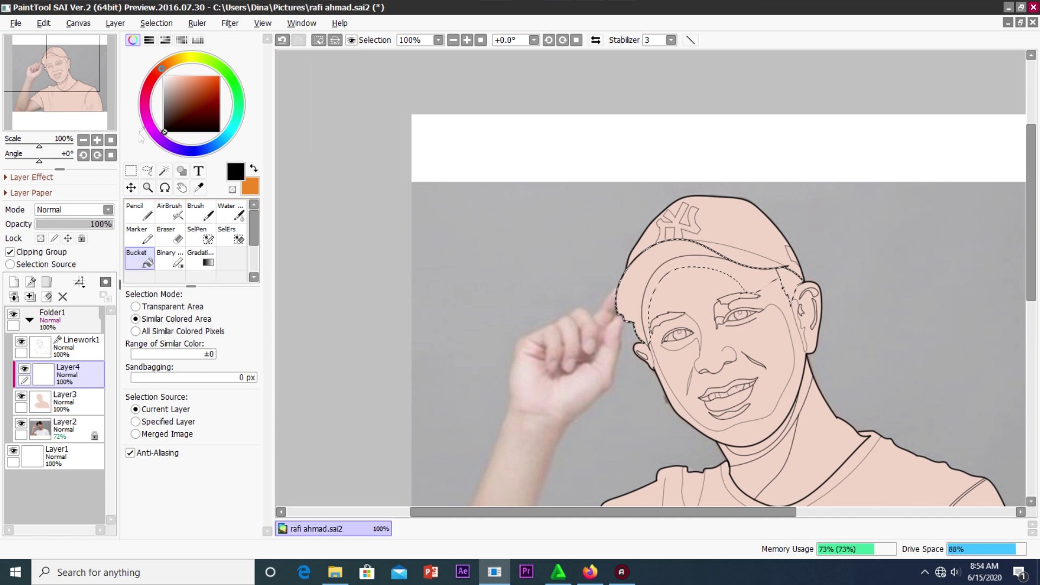
Bucket-fill the hair with near-black on the clipped Layer4.
{"action": "left_click", "coordinate": [697, 213]}
{"action": "scroll", "coordinate": [697, 214], "scroll_direction": "up", "scroll_amount": 2}
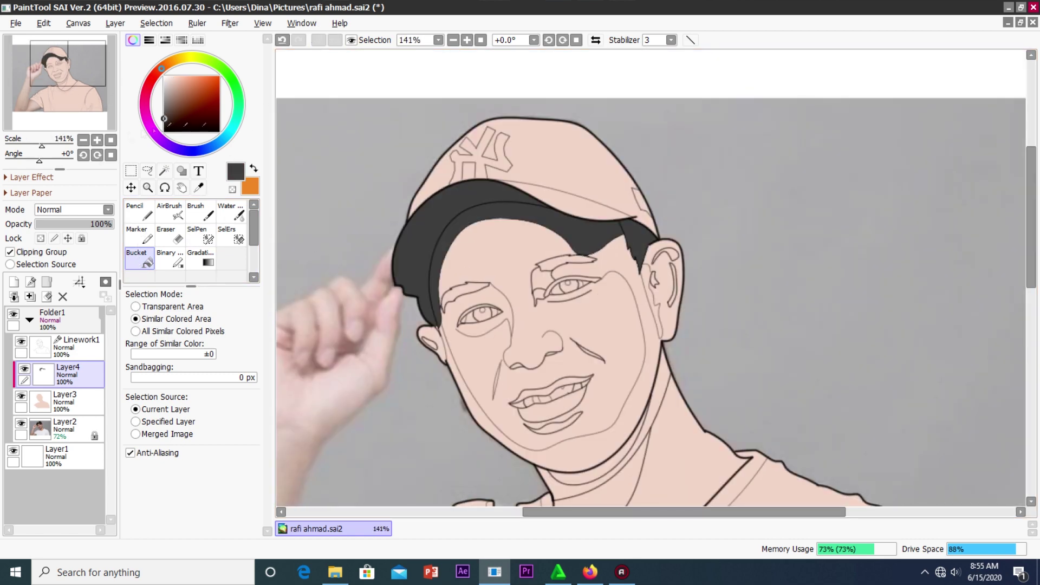
{"action": "left_click", "coordinate": [61, 347]}
Select both eyebrows and the upper eyelid lines on Linework1, hiding the skin-colour layer.
{"action": "scroll", "coordinate": [590, 246], "scroll_direction": "up", "scroll_amount": 10}
{"action": "scroll", "coordinate": [590, 247], "scroll_direction": "up", "scroll_amount": 3}
{"action": "scroll", "coordinate": [590, 246], "scroll_direction": "up", "scroll_amount": 2}
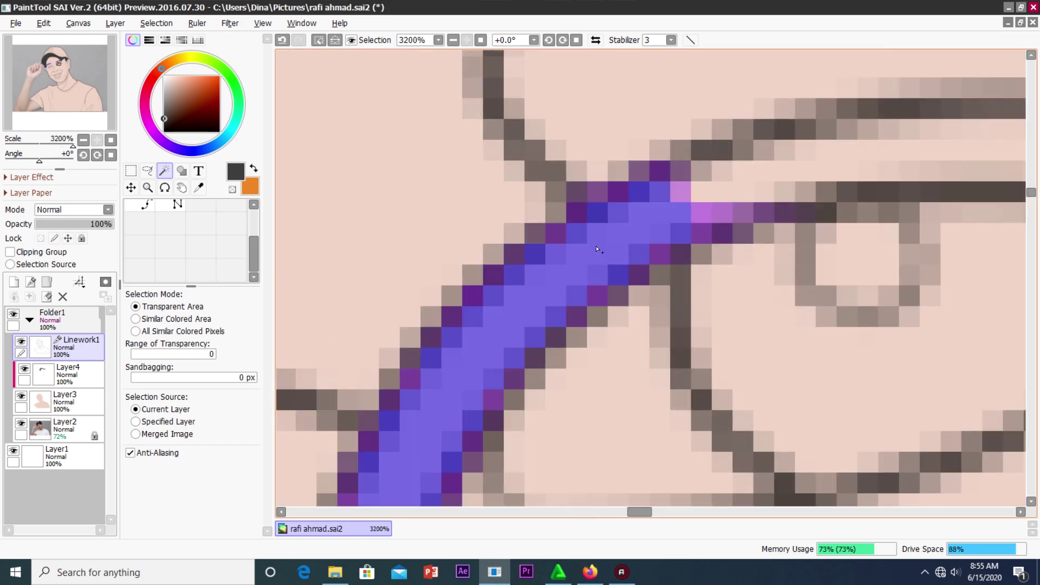
{"action": "scroll", "coordinate": [591, 247], "scroll_direction": "up", "scroll_amount": 1}
{"action": "scroll", "coordinate": [590, 247], "scroll_direction": "down", "scroll_amount": 10}
{"action": "scroll", "coordinate": [340, 390], "scroll_direction": "up", "scroll_amount": 4}
{"action": "scroll", "coordinate": [340, 390], "scroll_direction": "up", "scroll_amount": 3}
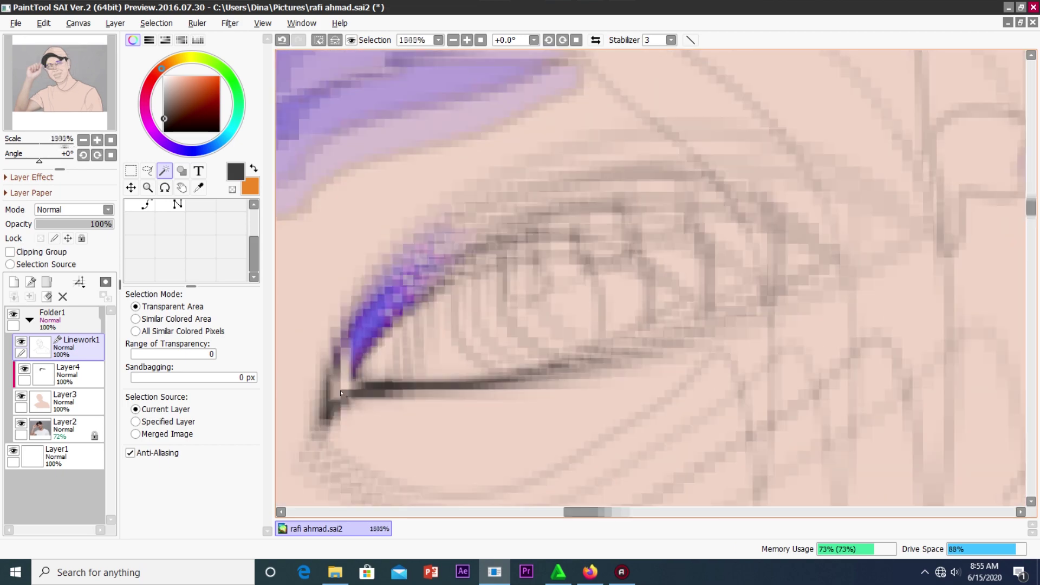
{"action": "scroll", "coordinate": [325, 398], "scroll_direction": "up", "scroll_amount": 2}
{"action": "scroll", "coordinate": [325, 398], "scroll_direction": "up", "scroll_amount": 1}
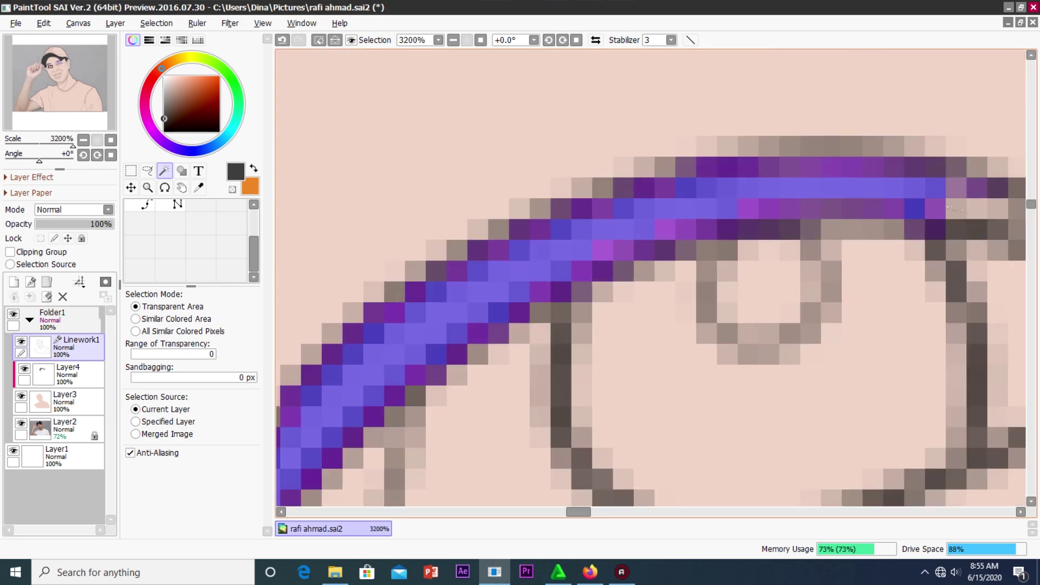
{"action": "scroll", "coordinate": [649, 225], "scroll_direction": "down", "scroll_amount": 3}
{"action": "scroll", "coordinate": [455, 157], "scroll_direction": "down", "scroll_amount": 4}
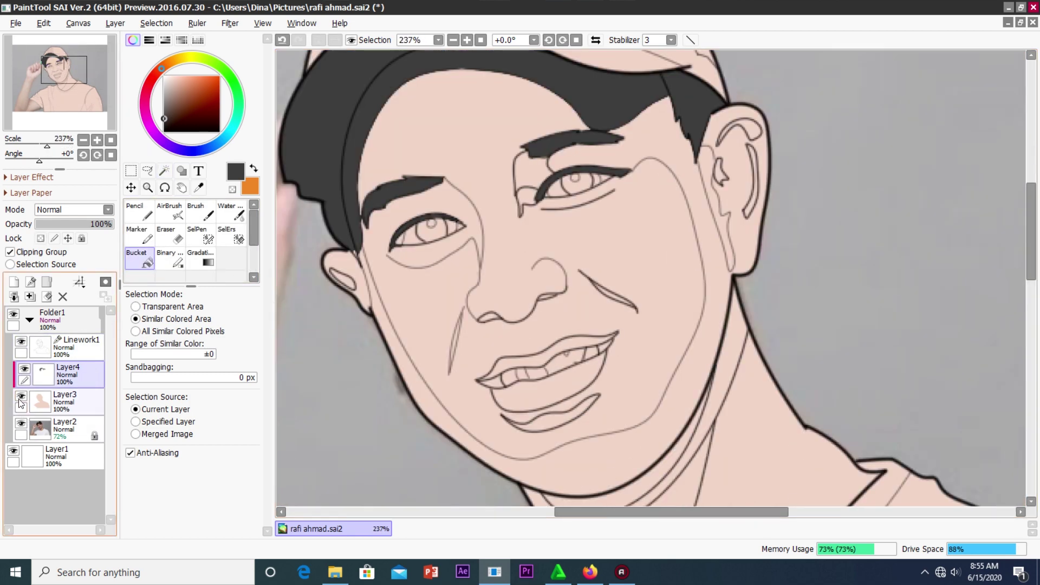
{"action": "left_click", "coordinate": [20, 398]}
{"action": "left_click", "coordinate": [76, 346]}
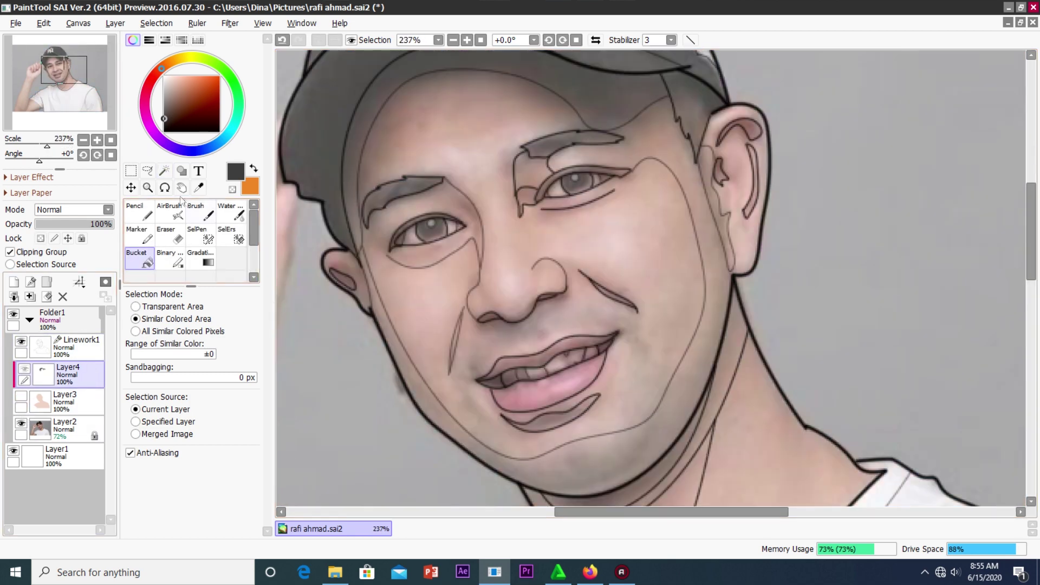
Select the Magic Wand, then return to the hair-and-eyebrow fill layer with the Bucket.
{"action": "left_click", "coordinate": [164, 171]}
{"action": "scroll", "coordinate": [503, 187], "scroll_direction": "up", "scroll_amount": 5}
{"action": "scroll", "coordinate": [503, 187], "scroll_direction": "up", "scroll_amount": 4}
{"action": "scroll", "coordinate": [503, 186], "scroll_direction": "up", "scroll_amount": 3}
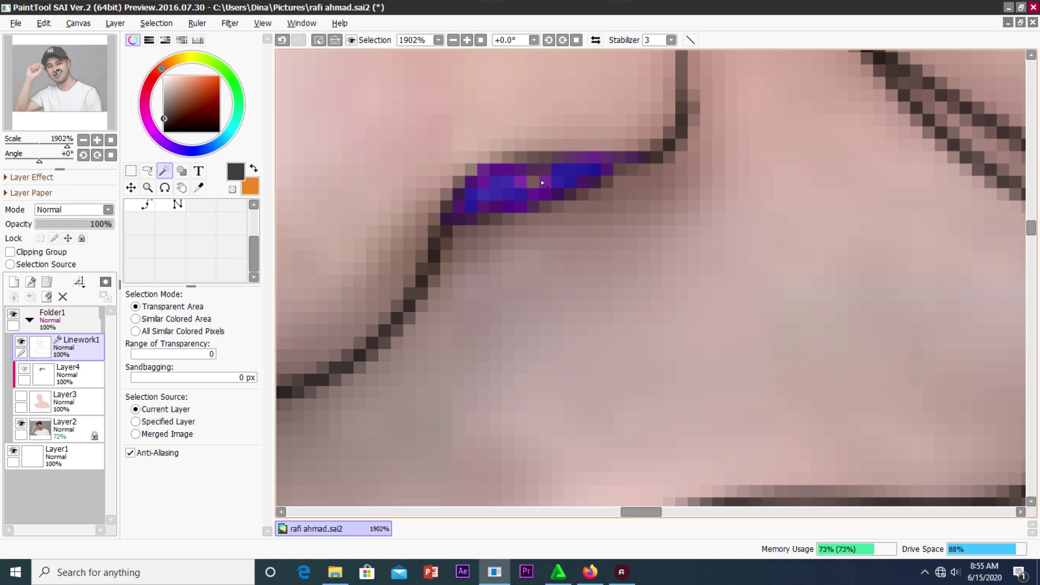
{"action": "scroll", "coordinate": [554, 180], "scroll_direction": "down", "scroll_amount": 5}
{"action": "scroll", "coordinate": [590, 316], "scroll_direction": "up", "scroll_amount": 3}
{"action": "scroll", "coordinate": [591, 315], "scroll_direction": "up", "scroll_amount": 3}
{"action": "scroll", "coordinate": [591, 316], "scroll_direction": "up", "scroll_amount": 2}
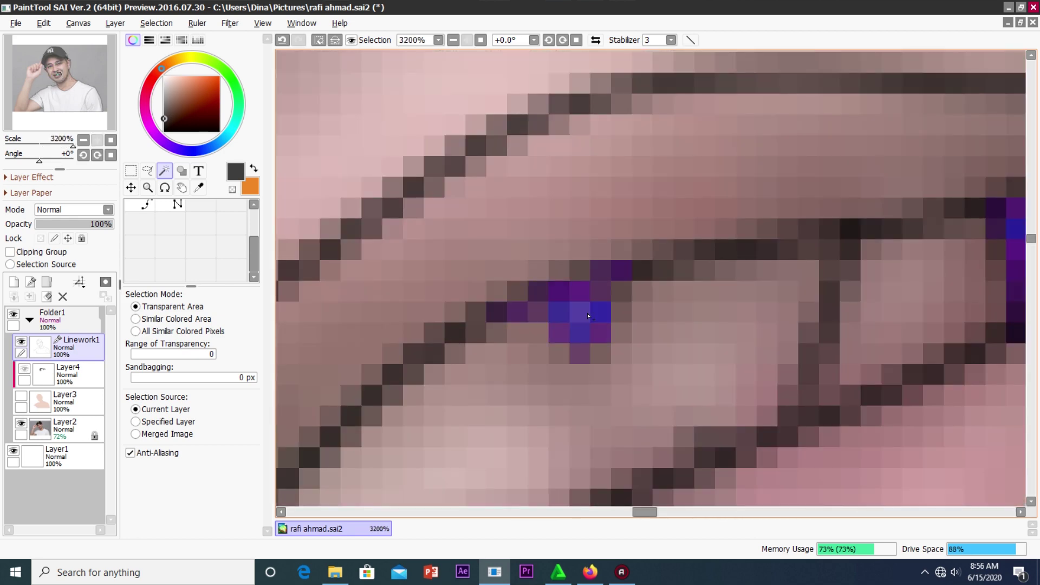
{"action": "scroll", "coordinate": [591, 316], "scroll_direction": "down", "scroll_amount": 10}
{"action": "scroll", "coordinate": [588, 293], "scroll_direction": "down", "scroll_amount": 1}
{"action": "scroll", "coordinate": [584, 267], "scroll_direction": "up", "scroll_amount": 5}
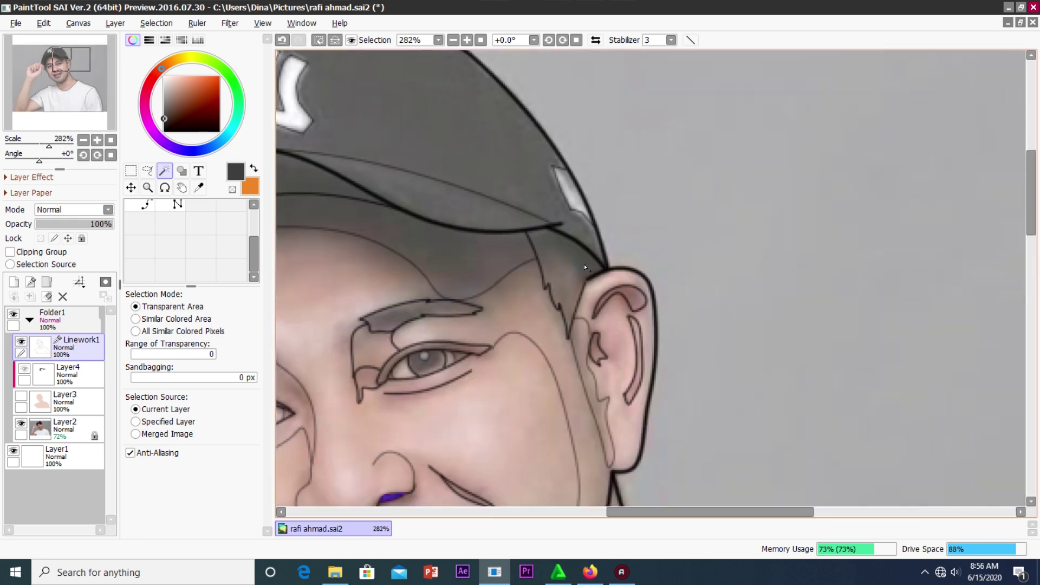
{"action": "left_click", "coordinate": [70, 378]}
{"action": "left_click", "coordinate": [20, 396]}
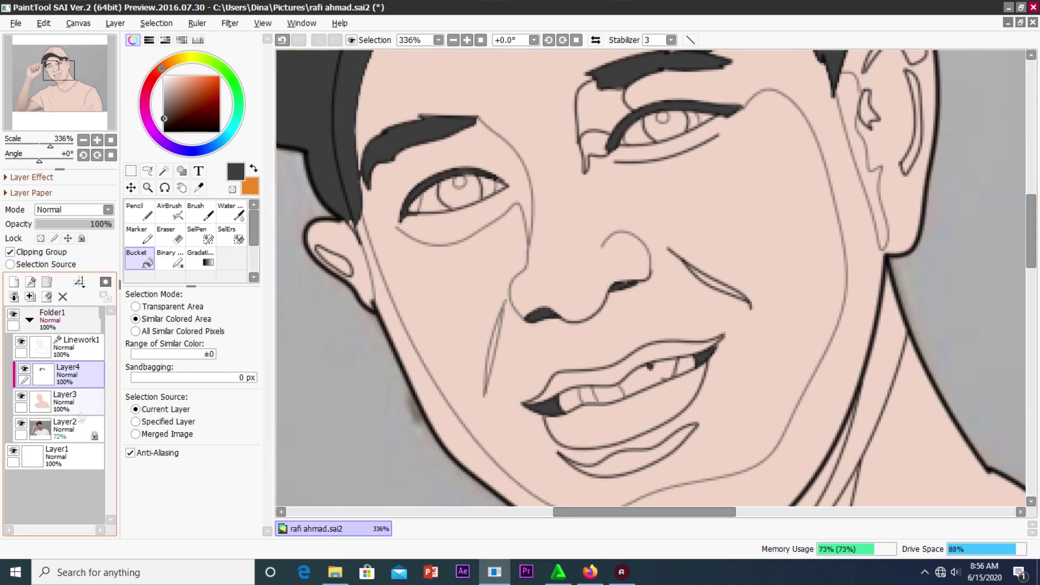
Add a new empty layer and raise the reference photo to full opacity.
{"action": "left_click", "coordinate": [20, 396]}
{"action": "left_click", "coordinate": [13, 281]}
{"action": "left_click", "coordinate": [65, 455]}
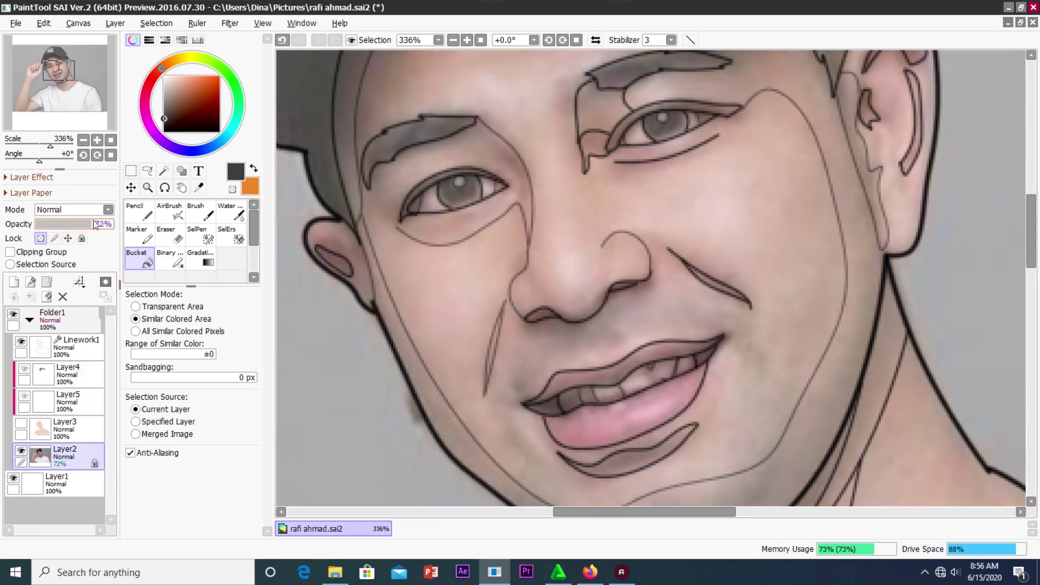
{"action": "left_click_drag", "start_coordinate": [81, 223], "coordinate": [112, 224]}
{"action": "left_click", "coordinate": [164, 170]}
{"action": "left_click", "coordinate": [136, 319]}
Select the irises from the line art and fill both dark grey.
{"action": "scroll", "coordinate": [612, 168], "scroll_direction": "up", "scroll_amount": 5}
{"action": "left_click", "coordinate": [612, 168]}
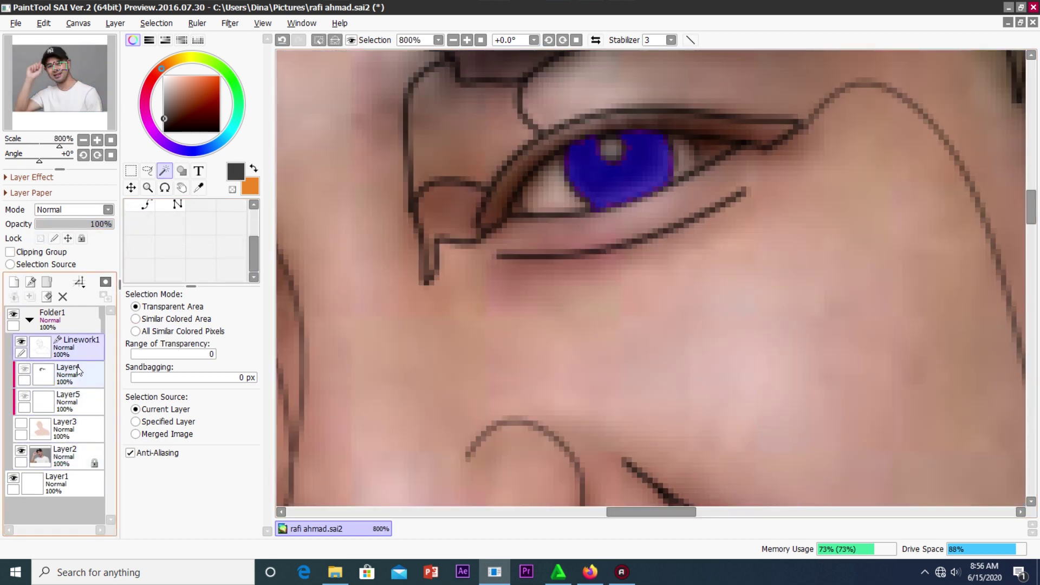
{"action": "left_click", "coordinate": [71, 374]}
{"action": "left_click", "coordinate": [9, 252]}
{"action": "left_click", "coordinate": [525, 187]}
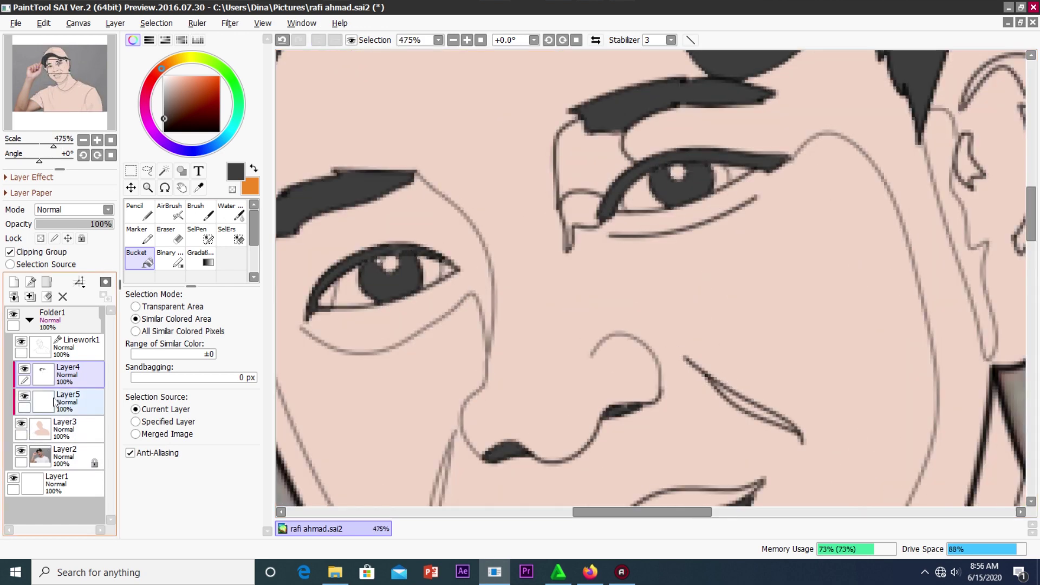
Magic-wand the three eye-white areas on the line art layer.
{"action": "left_click", "coordinate": [76, 347]}
{"action": "left_click", "coordinate": [164, 171]}
{"action": "left_click", "coordinate": [379, 216]}
{"action": "scroll", "coordinate": [379, 216], "scroll_direction": "up", "scroll_amount": 3}
{"action": "left_click", "coordinate": [356, 189]}
{"action": "scroll", "coordinate": [356, 190], "scroll_direction": "up", "scroll_amount": 3}
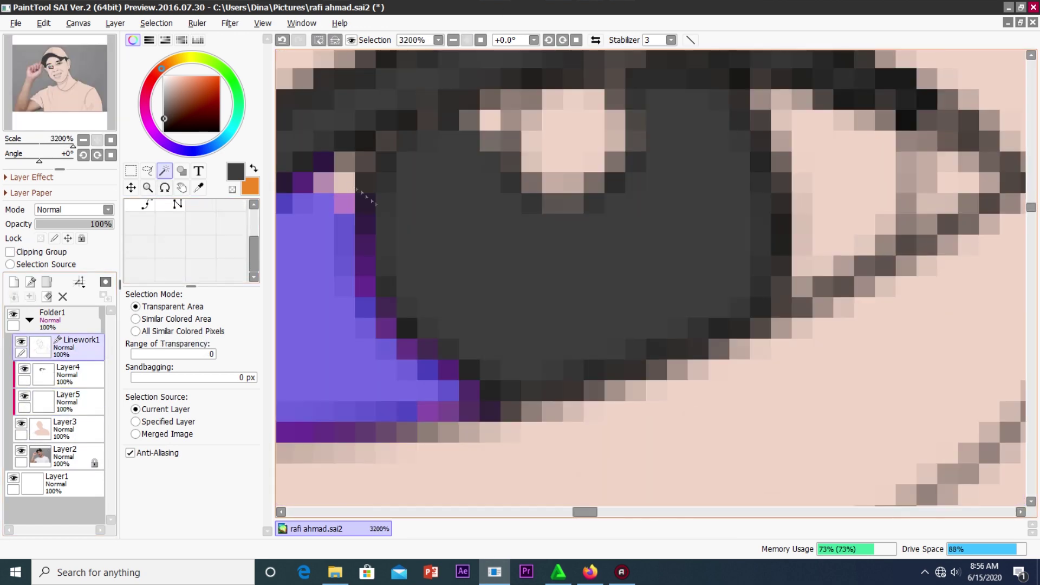
{"action": "scroll", "coordinate": [356, 189], "scroll_direction": "down", "scroll_amount": 4}
{"action": "scroll", "coordinate": [718, 242], "scroll_direction": "up", "scroll_amount": 4}
{"action": "left_click", "coordinate": [718, 242]}
{"action": "scroll", "coordinate": [718, 242], "scroll_direction": "down", "scroll_amount": 3}
{"action": "scroll", "coordinate": [718, 242], "scroll_direction": "up", "scroll_amount": 3}
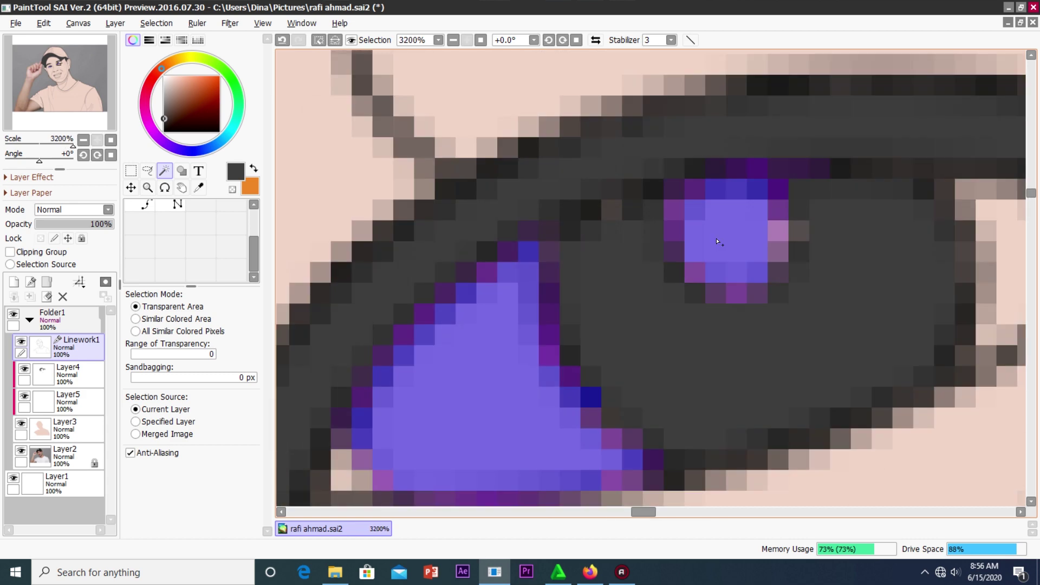
{"action": "scroll", "coordinate": [765, 248], "scroll_direction": "down", "scroll_amount": 1}
{"action": "scroll", "coordinate": [764, 248], "scroll_direction": "down", "scroll_amount": 1}
Fill the eye whites with white on the dark fill layer and deselect.
{"action": "left_click", "coordinate": [76, 374]}
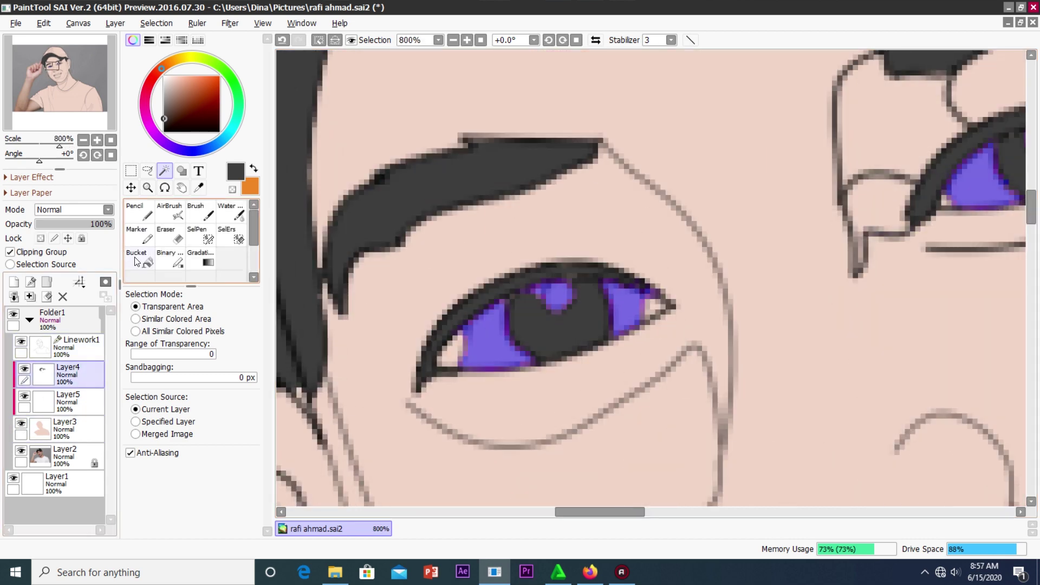
{"action": "left_click", "coordinate": [140, 258]}
{"action": "left_click", "coordinate": [164, 76]}
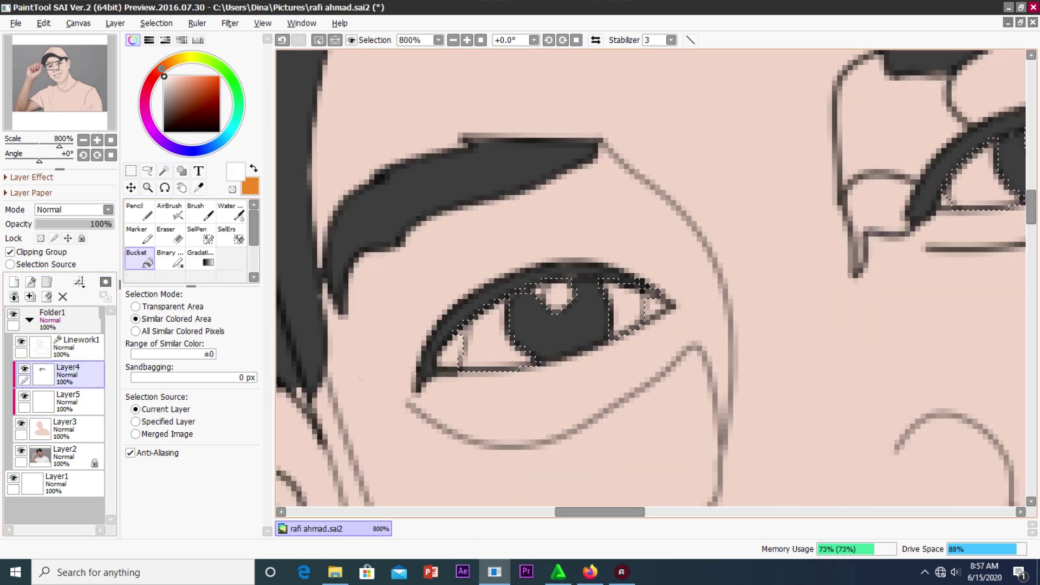
{"action": "left_click", "coordinate": [359, 377]}
{"action": "key", "text": "ctrl+d"}
{"action": "left_click", "coordinate": [70, 400]}
{"action": "scroll", "coordinate": [595, 271], "scroll_direction": "down", "scroll_amount": 2}
{"action": "scroll", "coordinate": [596, 271], "scroll_direction": "up", "scroll_amount": 2}
Pick a pale skin pink and magic-wand the small eye corners on the line art.
{"action": "left_click", "coordinate": [175, 76]}
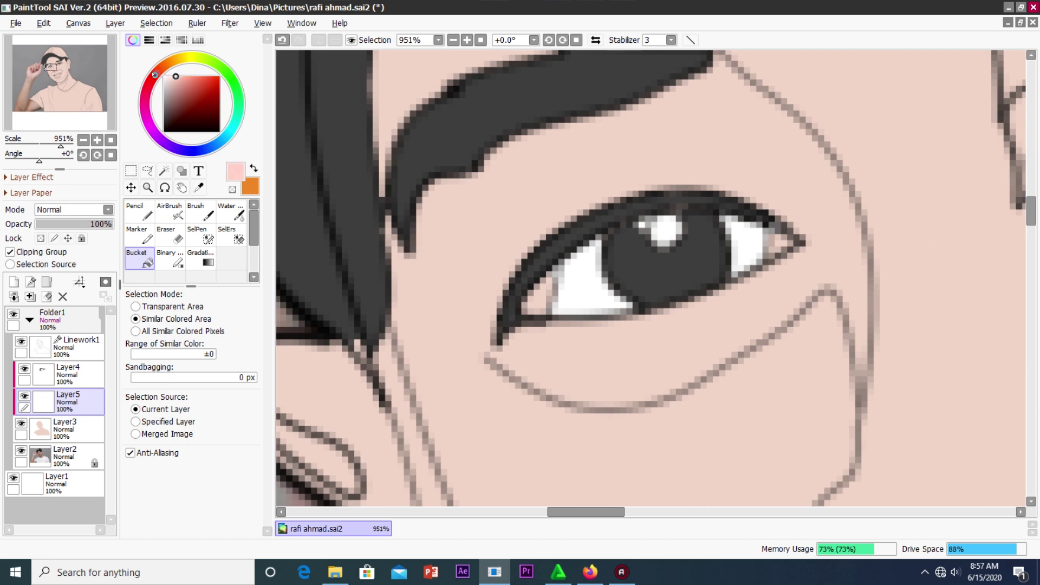
{"action": "left_click", "coordinate": [164, 171]}
{"action": "left_click", "coordinate": [76, 346]}
{"action": "scroll", "coordinate": [447, 178], "scroll_direction": "up", "scroll_amount": 2}
{"action": "scroll", "coordinate": [447, 178], "scroll_direction": "up", "scroll_amount": 1}
{"action": "left_click", "coordinate": [447, 178]}
{"action": "scroll", "coordinate": [503, 80], "scroll_direction": "down", "scroll_amount": 3}
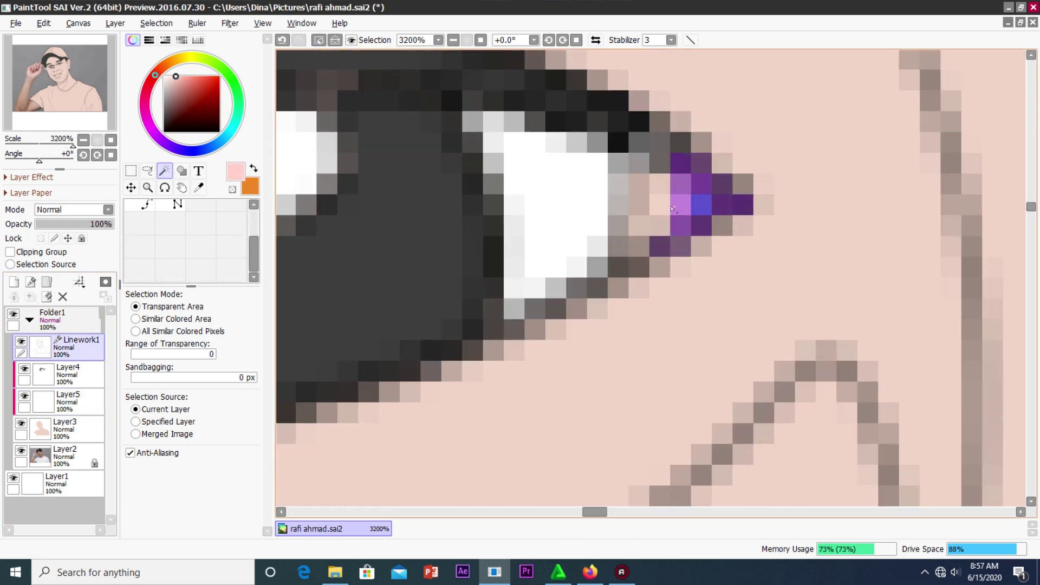
{"action": "scroll", "coordinate": [541, 162], "scroll_direction": "down", "scroll_amount": 4}
{"action": "scroll", "coordinate": [627, 223], "scroll_direction": "up", "scroll_amount": 6}
{"action": "scroll", "coordinate": [627, 224], "scroll_direction": "down", "scroll_amount": 9}
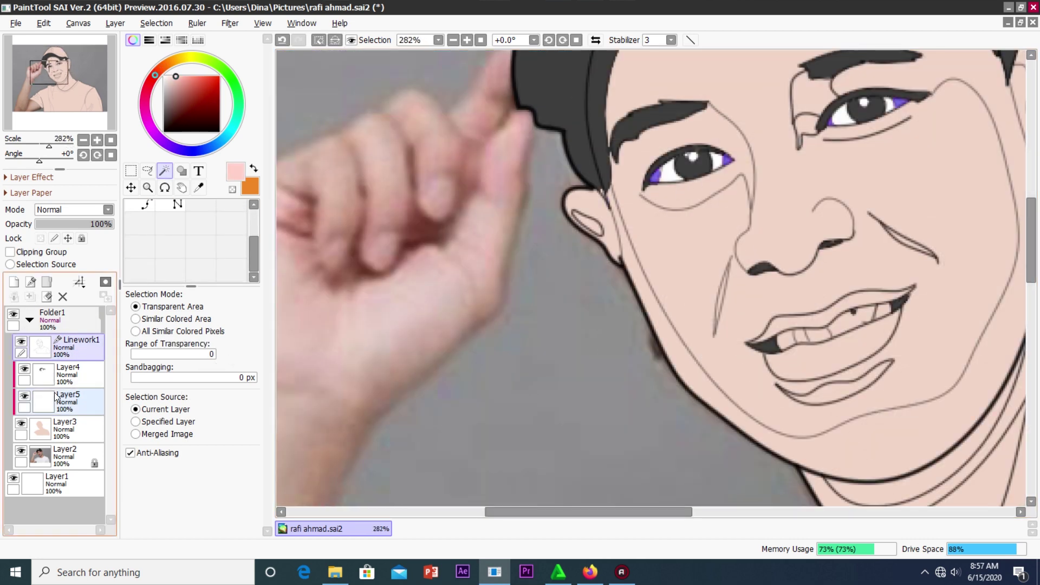
Fill the selected eye corners pale pink on the eye-corner layer.
{"action": "left_click", "coordinate": [139, 259]}
{"action": "left_click", "coordinate": [71, 401]}
{"action": "left_click", "coordinate": [736, 210]}
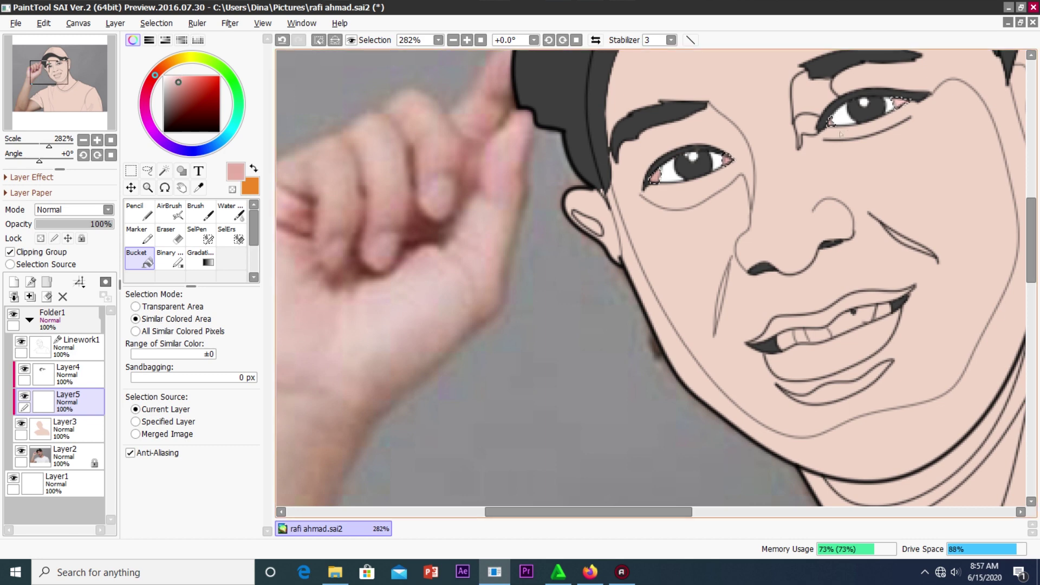
{"action": "scroll", "coordinate": [653, 280], "scroll_direction": "down", "scroll_amount": 2}
{"action": "scroll", "coordinate": [653, 281], "scroll_direction": "down", "scroll_amount": 2}
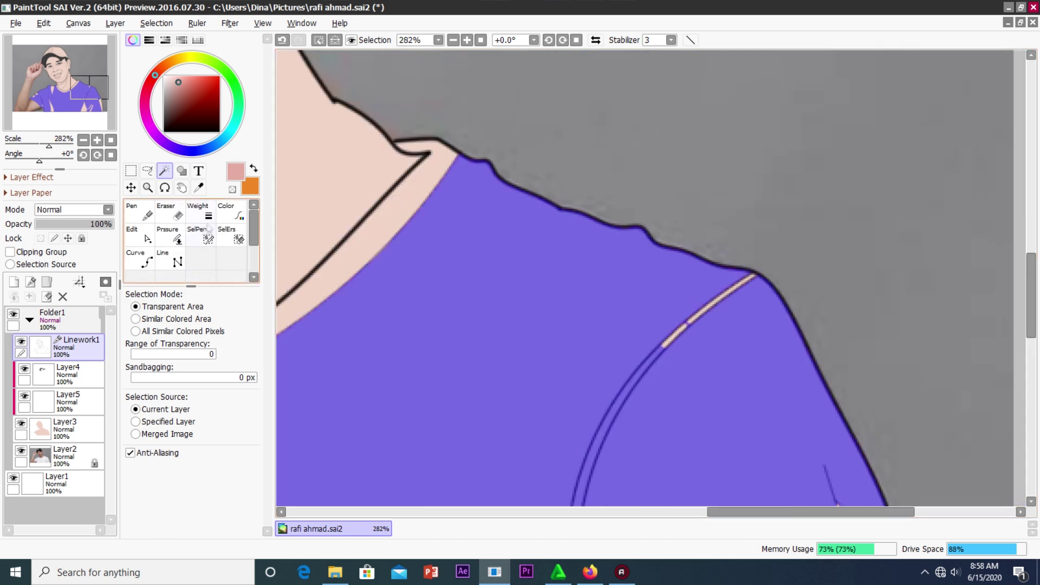
Add a new shirt layer and fill the selected shirt near-white.
{"action": "left_click", "coordinate": [208, 236]}
{"action": "left_click_drag", "start_coordinate": [663, 344], "coordinate": [735, 284]}
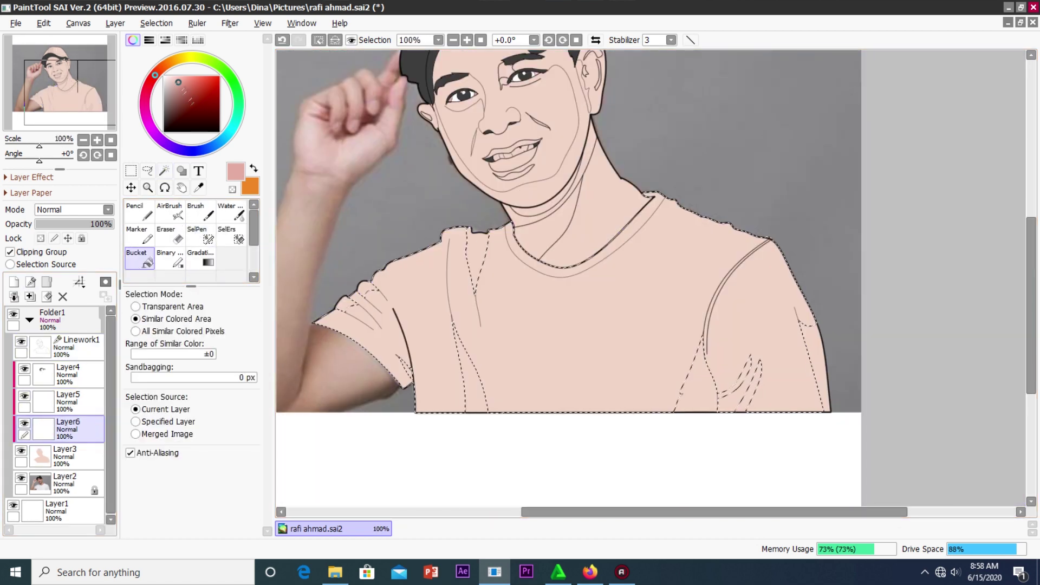
{"action": "left_click", "coordinate": [425, 247]}
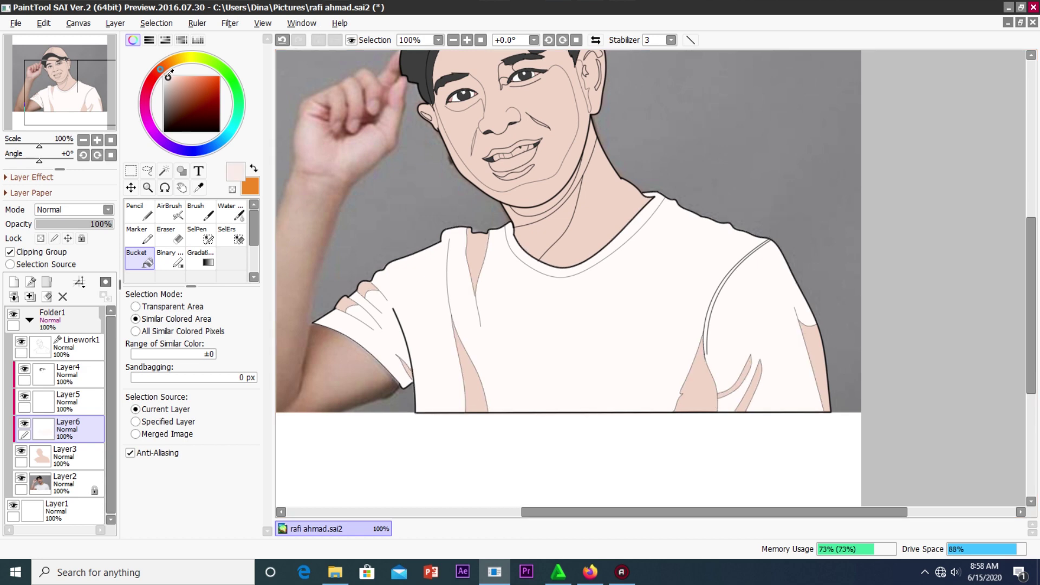
Clear the selection and return to the shirt colour layer with the Bucket tool.
{"action": "left_click", "coordinate": [80, 354]}
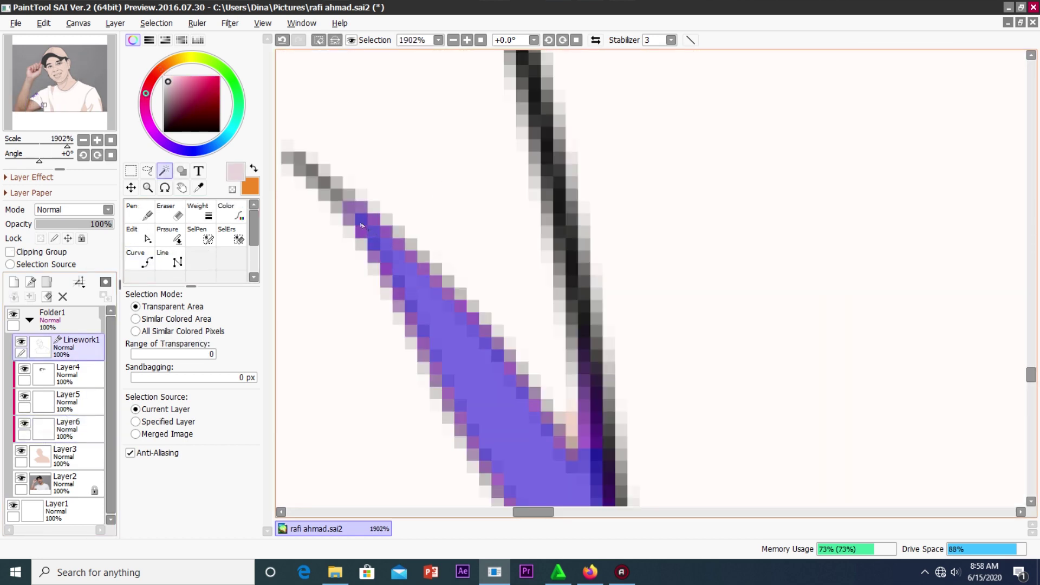
{"action": "scroll", "coordinate": [363, 226], "scroll_direction": "down", "scroll_amount": 3}
{"action": "scroll", "coordinate": [430, 248], "scroll_direction": "up", "scroll_amount": 2}
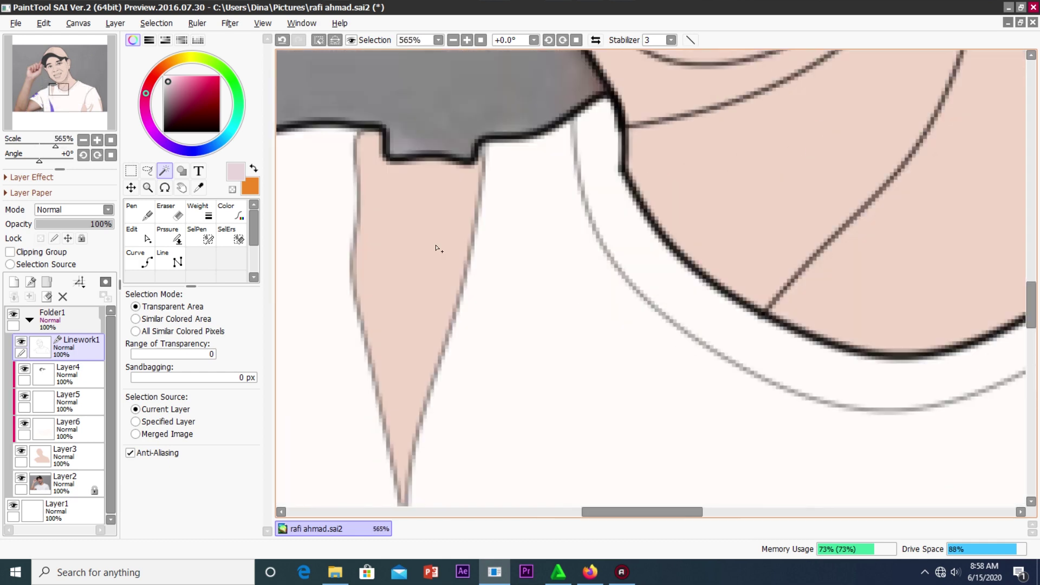
{"action": "scroll", "coordinate": [420, 217], "scroll_direction": "down", "scroll_amount": 3}
{"action": "scroll", "coordinate": [690, 263], "scroll_direction": "up", "scroll_amount": 3}
{"action": "scroll", "coordinate": [690, 263], "scroll_direction": "down", "scroll_amount": 5}
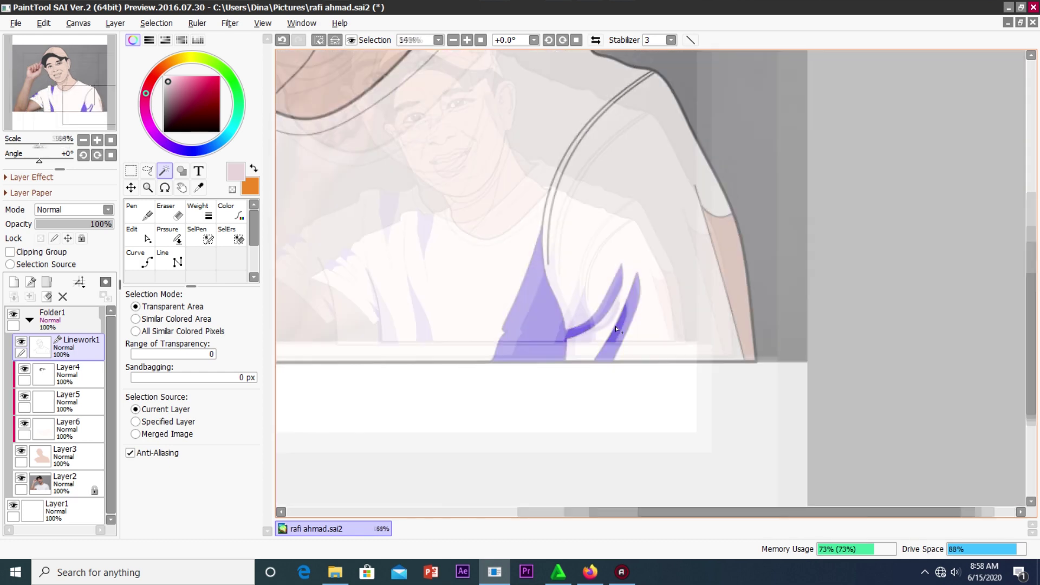
{"action": "scroll", "coordinate": [609, 274], "scroll_direction": "up", "scroll_amount": 3}
{"action": "scroll", "coordinate": [608, 274], "scroll_direction": "up", "scroll_amount": 3}
{"action": "left_click", "coordinate": [68, 374]}
{"action": "key", "text": "ctrl+d"}
{"action": "left_click", "coordinate": [139, 259]}
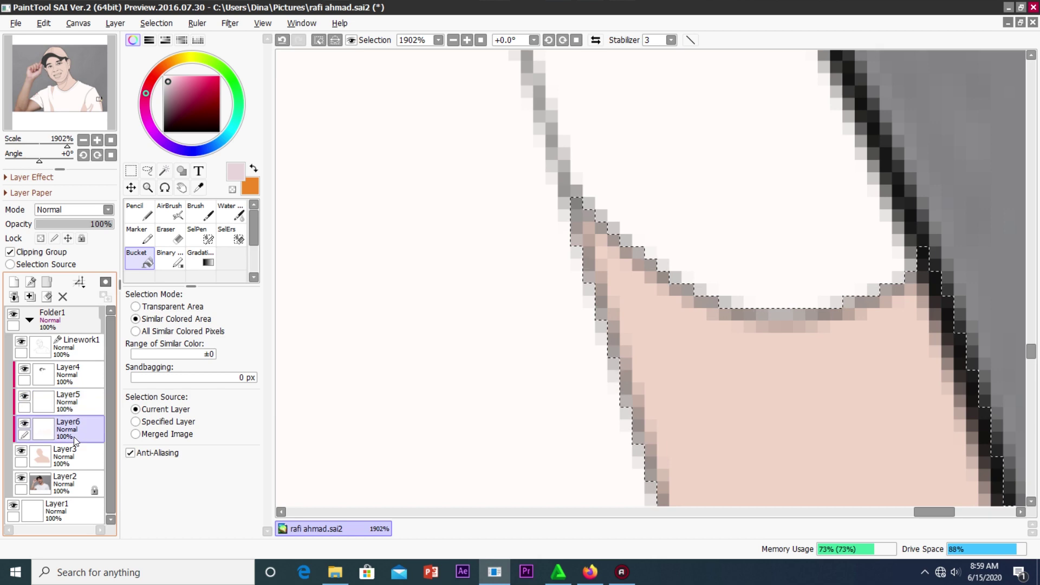
{"action": "left_click", "coordinate": [65, 428]}
{"action": "scroll", "coordinate": [531, 155], "scroll_direction": "down", "scroll_amount": 8}
{"action": "scroll", "coordinate": [531, 154], "scroll_direction": "up", "scroll_amount": 2}
{"action": "scroll", "coordinate": [531, 154], "scroll_direction": "up", "scroll_amount": 1}
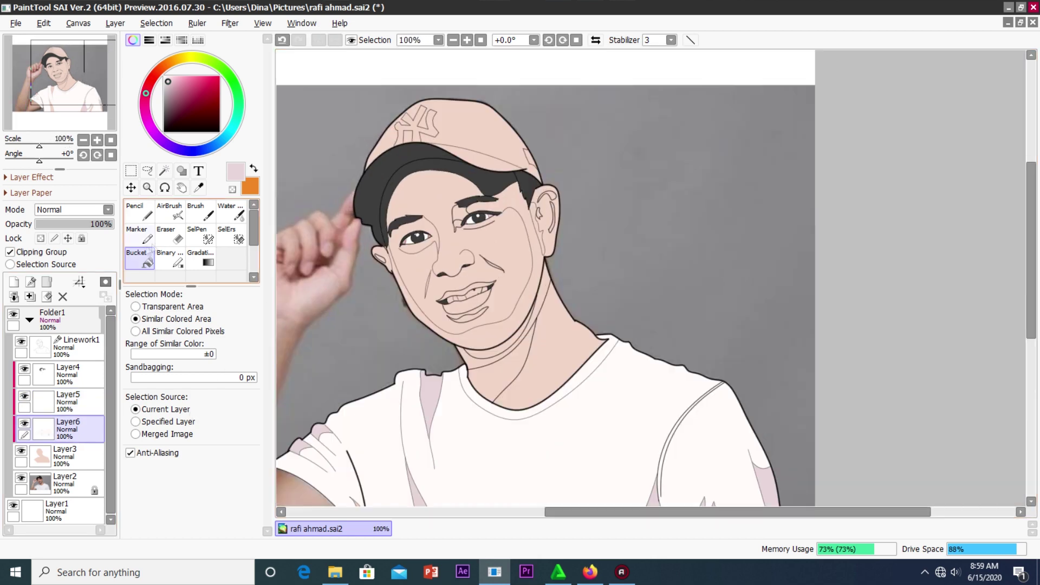
Magic-wand the cap's crown and the rest of the cap on the line art layer.
{"action": "left_click", "coordinate": [165, 171]}
{"action": "left_click", "coordinate": [65, 347]}
{"action": "left_click", "coordinate": [541, 132]}
{"action": "scroll", "coordinate": [541, 133], "scroll_direction": "up", "scroll_amount": 5}
{"action": "scroll", "coordinate": [579, 229], "scroll_direction": "up", "scroll_amount": 3}
{"action": "scroll", "coordinate": [590, 271], "scroll_direction": "down", "scroll_amount": 1}
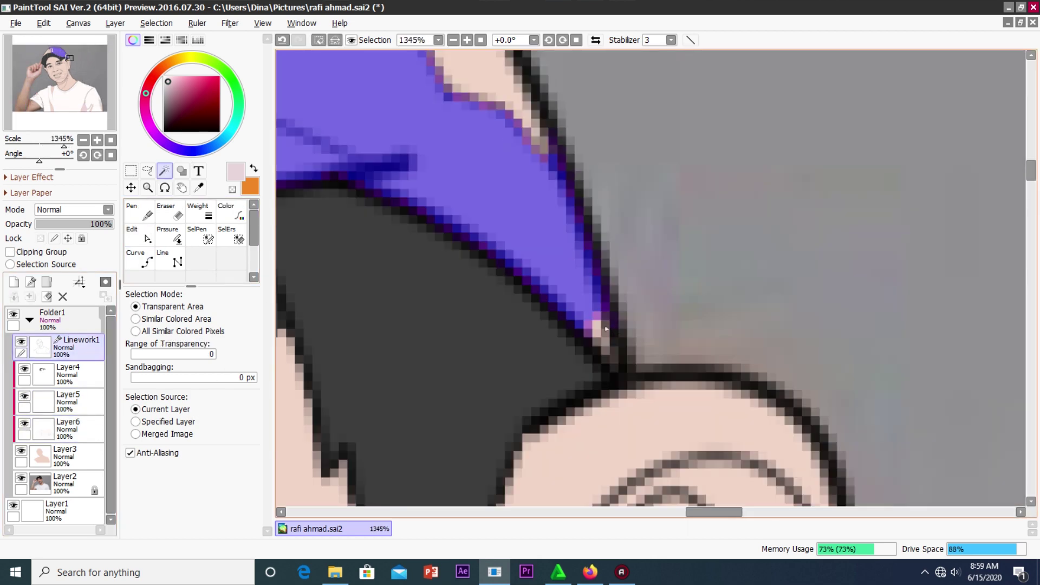
{"action": "scroll", "coordinate": [603, 347], "scroll_direction": "down", "scroll_amount": 5}
{"action": "scroll", "coordinate": [704, 325], "scroll_direction": "up", "scroll_amount": 4}
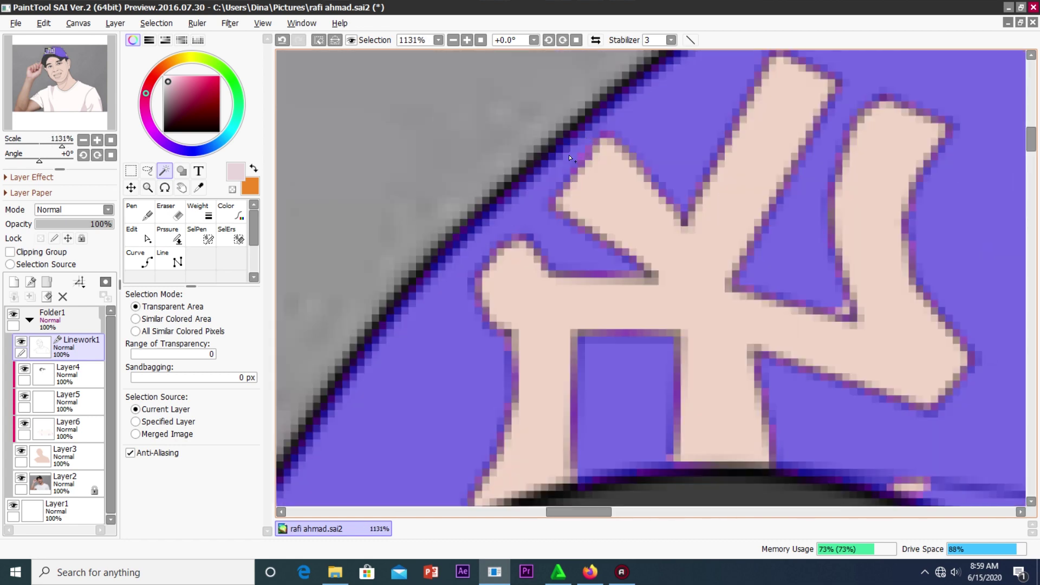
{"action": "scroll", "coordinate": [851, 345], "scroll_direction": "up", "scroll_amount": 3}
{"action": "scroll", "coordinate": [852, 345], "scroll_direction": "down", "scroll_amount": 3}
{"action": "scroll", "coordinate": [595, 336], "scroll_direction": "up", "scroll_amount": 2}
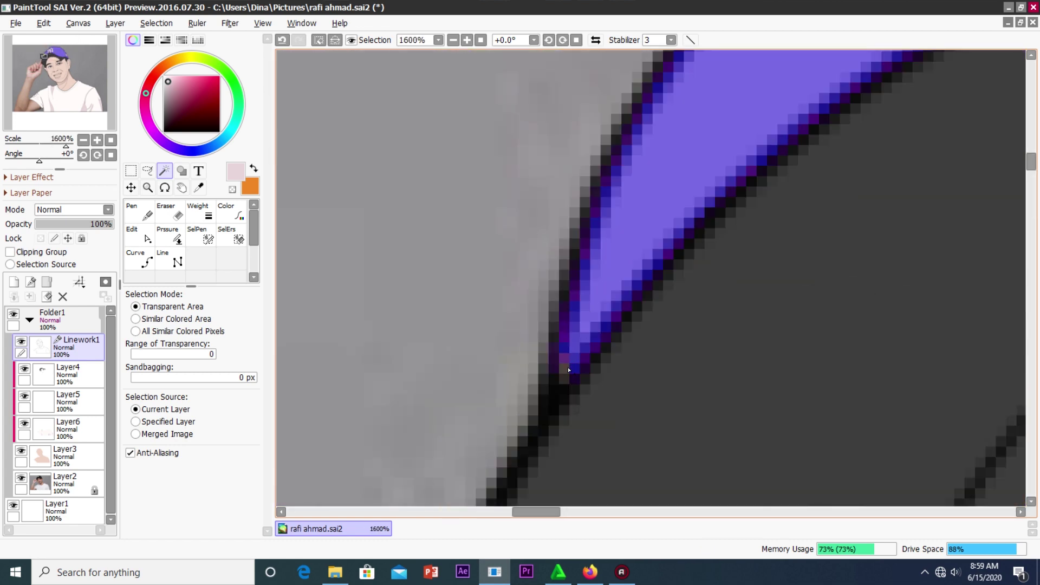
{"action": "scroll", "coordinate": [665, 351], "scroll_direction": "down", "scroll_amount": 6}
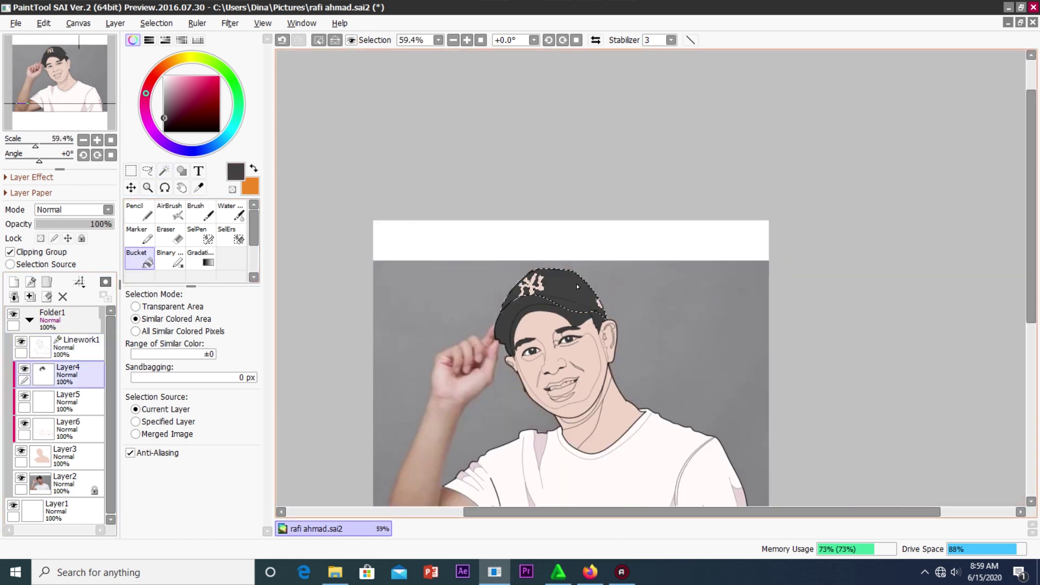
{"action": "scroll", "coordinate": [568, 261], "scroll_direction": "up", "scroll_amount": 4}
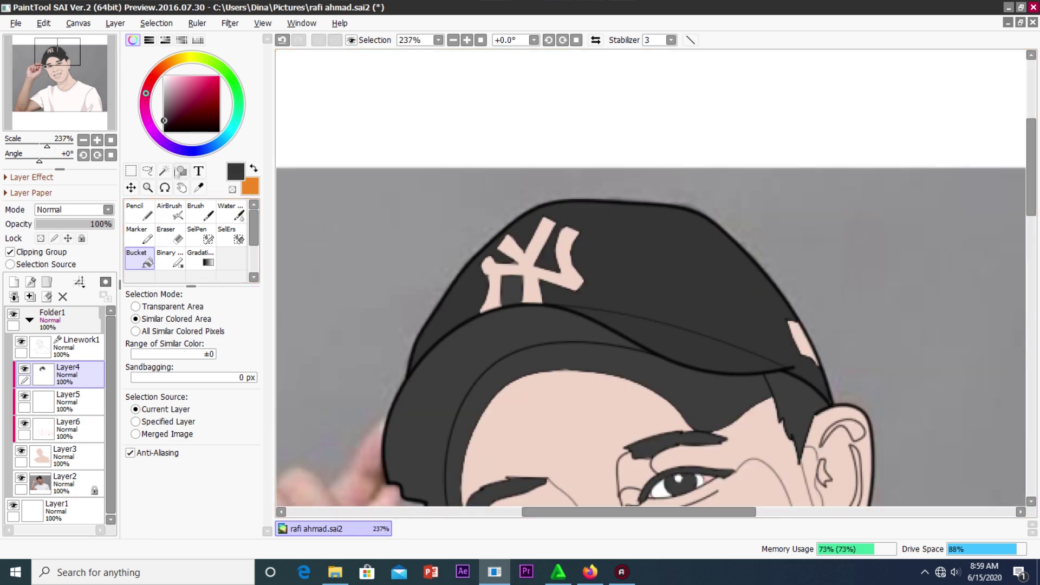
{"action": "scroll", "coordinate": [628, 346], "scroll_direction": "up", "scroll_amount": 8}
{"action": "left_click", "coordinate": [813, 368]}
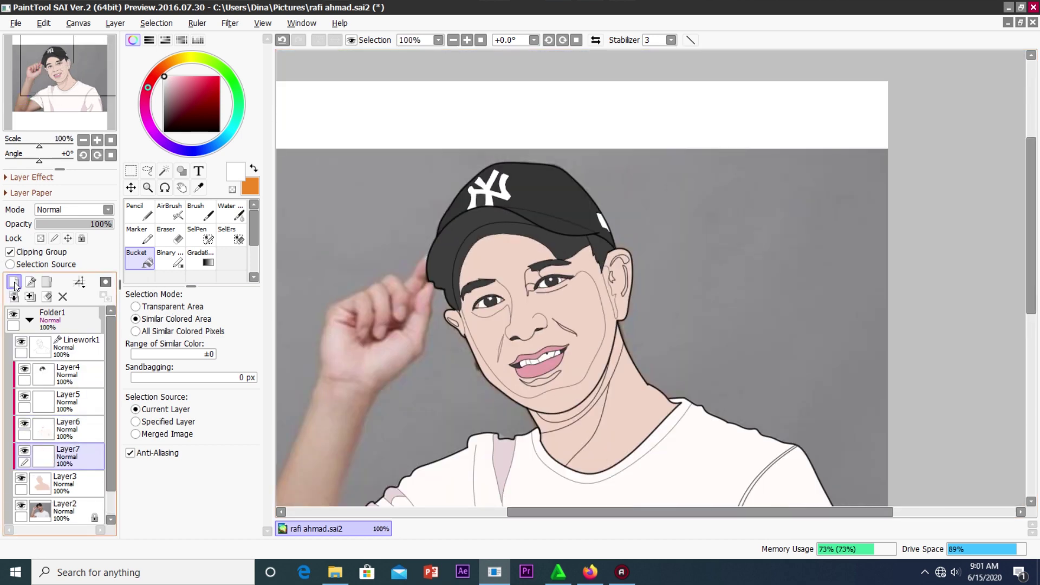
{"action": "left_click", "coordinate": [199, 188]}
{"action": "left_click", "coordinate": [536, 255]}
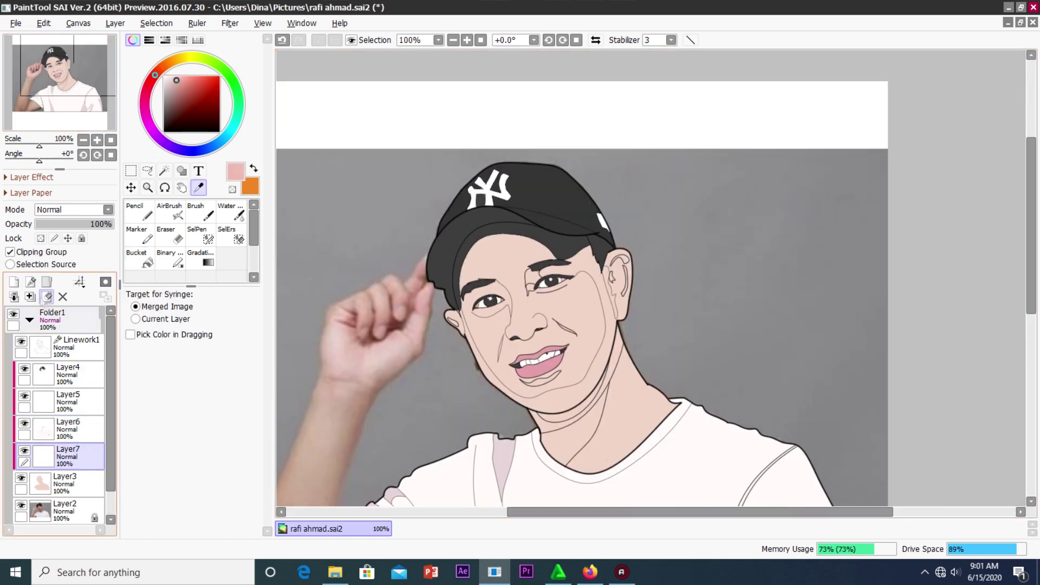
{"action": "left_click", "coordinate": [139, 257]}
{"action": "left_click", "coordinate": [494, 313]}
{"action": "left_click", "coordinate": [73, 209]}
{"action": "left_click", "coordinate": [51, 237]}
{"action": "left_click_drag", "start_coordinate": [65, 224], "coordinate": [40, 225]}
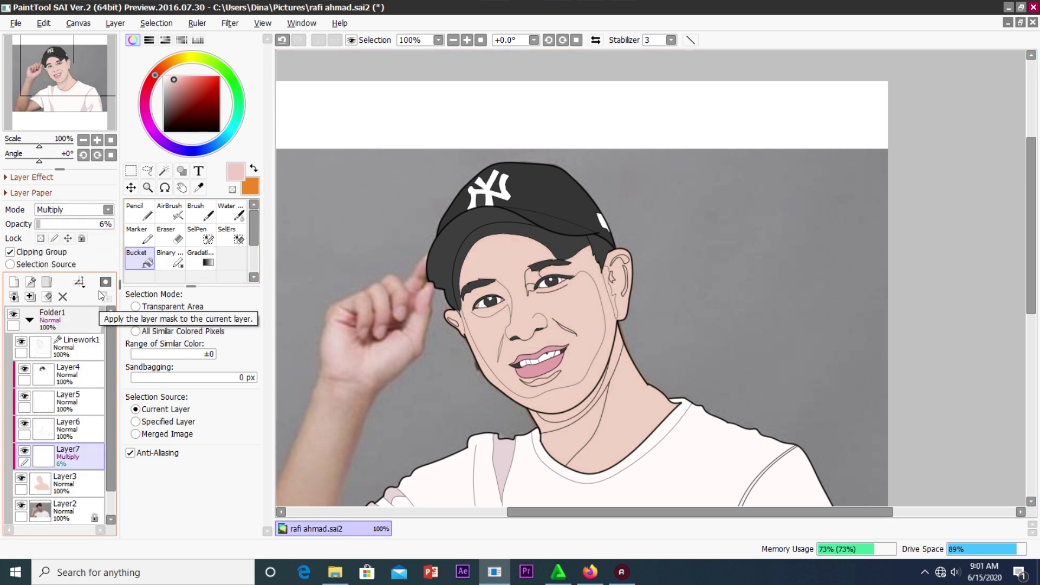
{"action": "left_click", "coordinate": [30, 297]}
{"action": "left_click", "coordinate": [38, 403]}
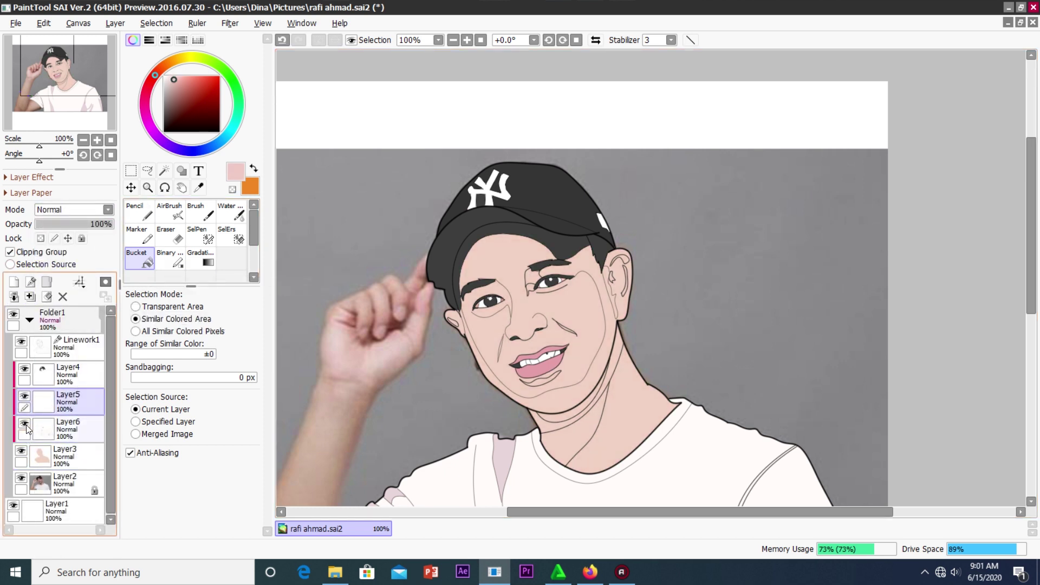
{"action": "left_click", "coordinate": [26, 428]}
{"action": "key", "text": "minus"}
{"action": "key", "text": "minus"}
{"action": "key", "text": "minus"}
{"action": "left_click", "coordinate": [147, 171]}
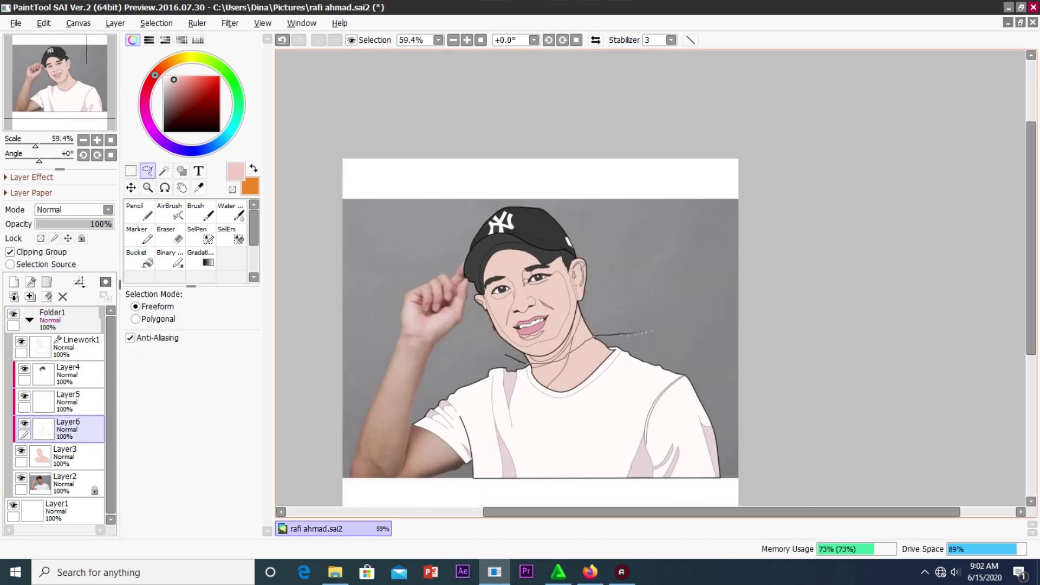
{"action": "left_click_drag", "start_coordinate": [407, 445], "coordinate": [509, 355]}
{"action": "left_click", "coordinate": [14, 281]}
{"action": "left_click", "coordinate": [201, 259]}
{"action": "left_click", "coordinate": [165, 93]}
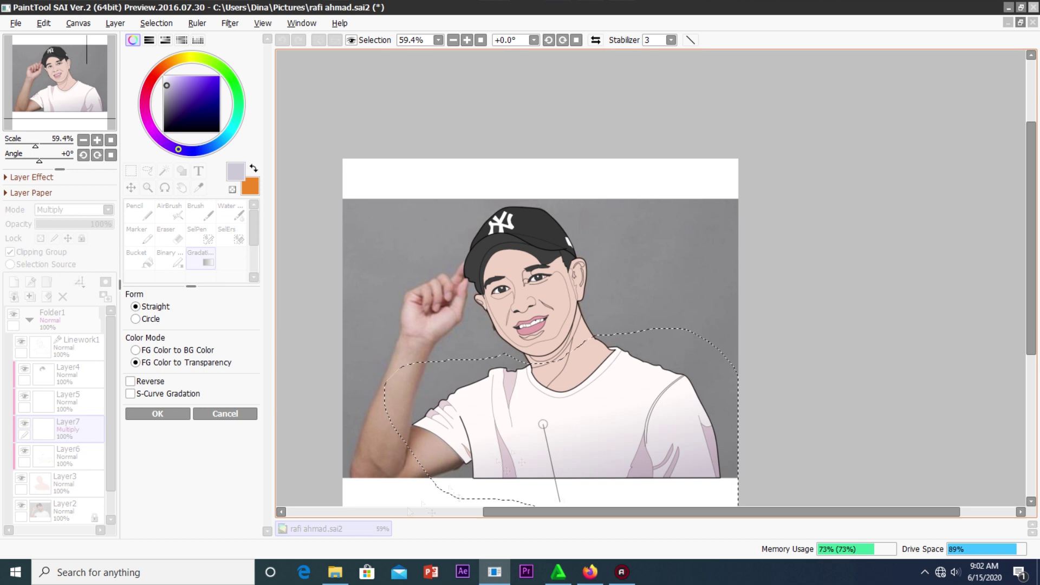
{"action": "left_click", "coordinate": [90, 211]}
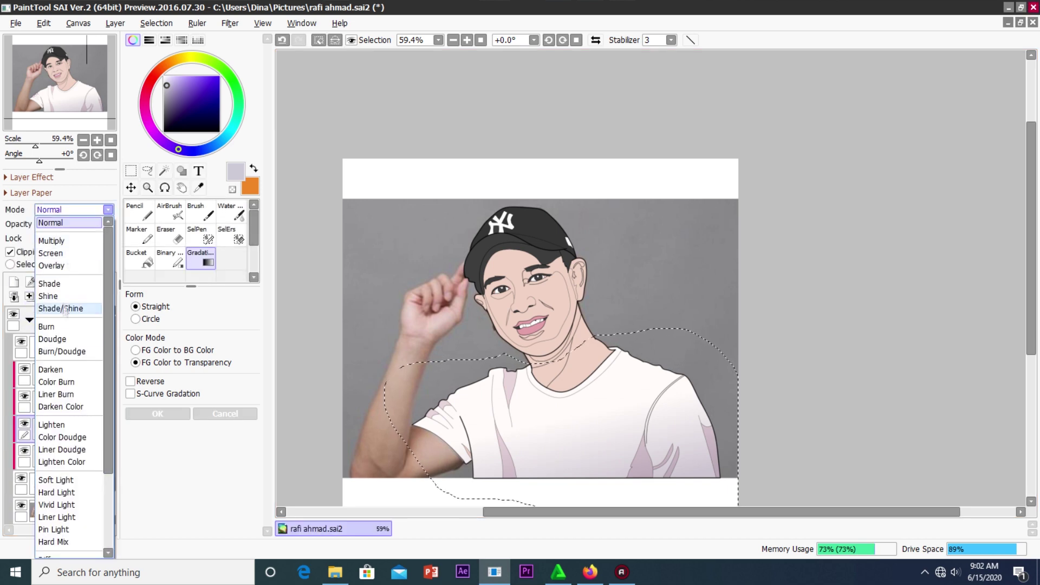
{"action": "left_click", "coordinate": [54, 265]}
{"action": "left_click", "coordinate": [171, 77]}
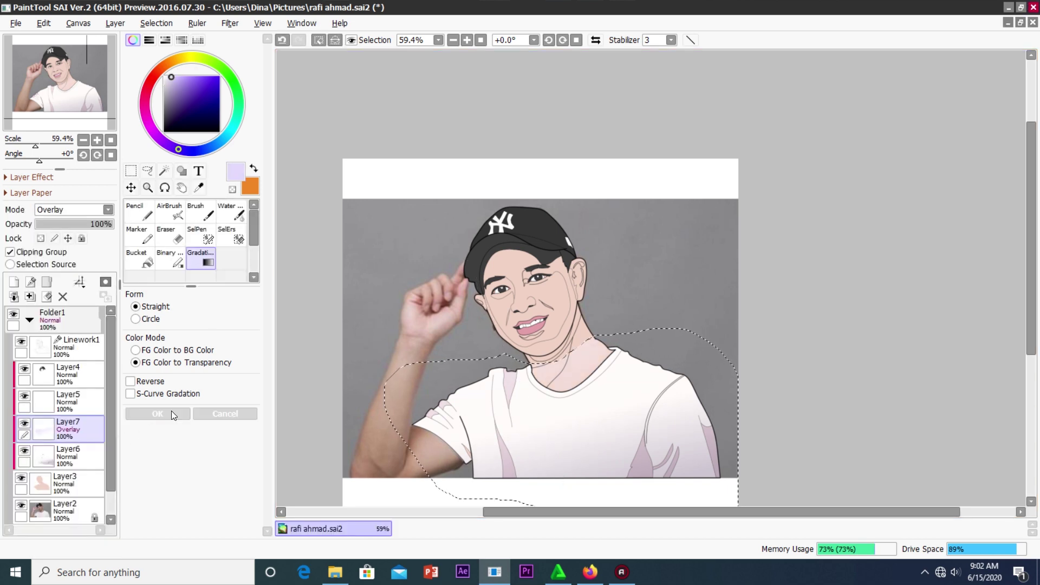
{"action": "left_click", "coordinate": [39, 225]}
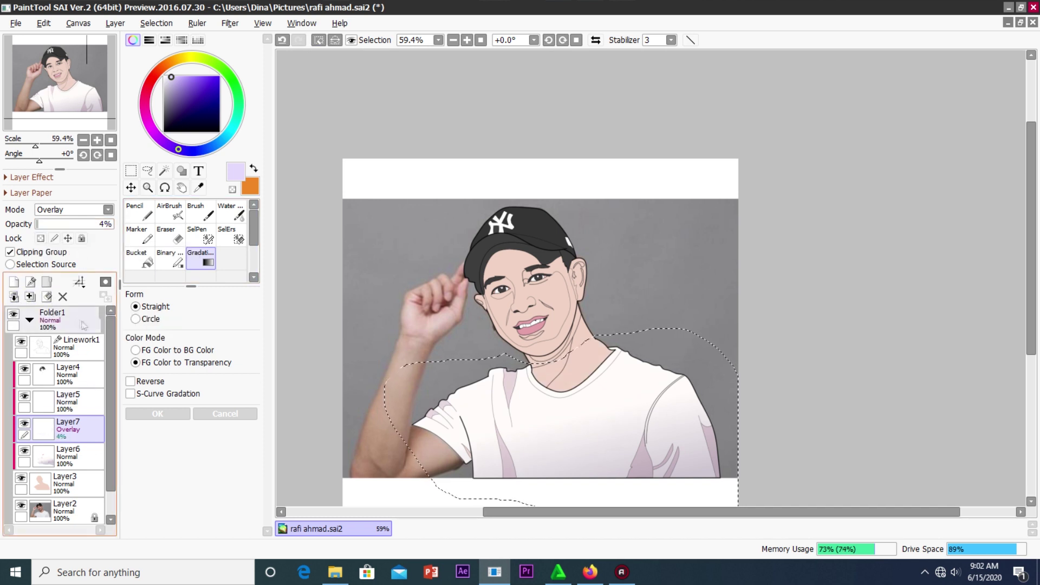
{"action": "left_click", "coordinate": [30, 296]}
{"action": "scroll", "coordinate": [479, 374], "scroll_direction": "up", "scroll_amount": 5}
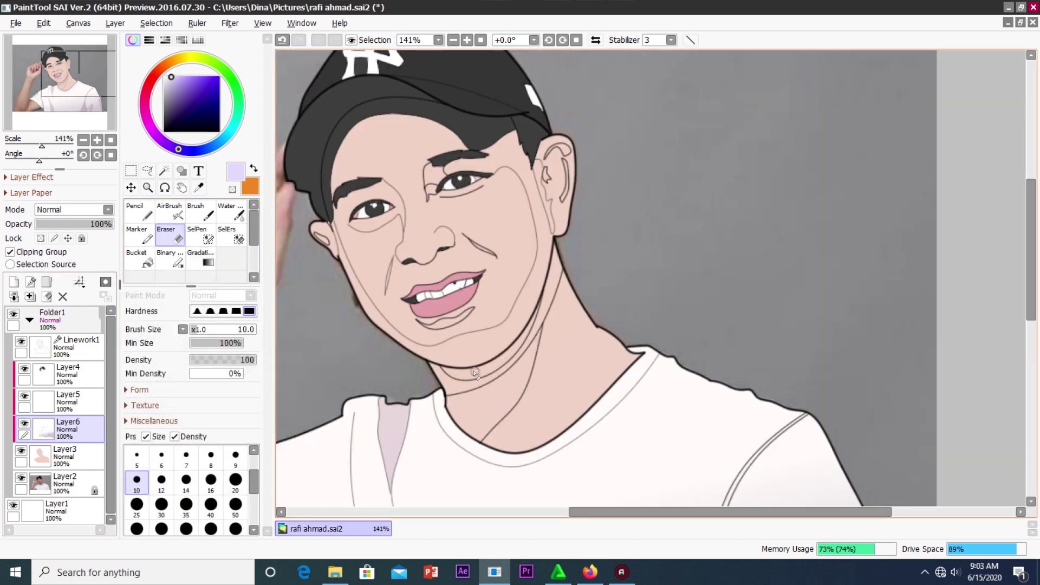
Add a new shadow layer and switch to the Magic Wand.
{"action": "scroll", "coordinate": [343, 487], "scroll_direction": "down", "scroll_amount": 6}
{"action": "left_click", "coordinate": [14, 281]}
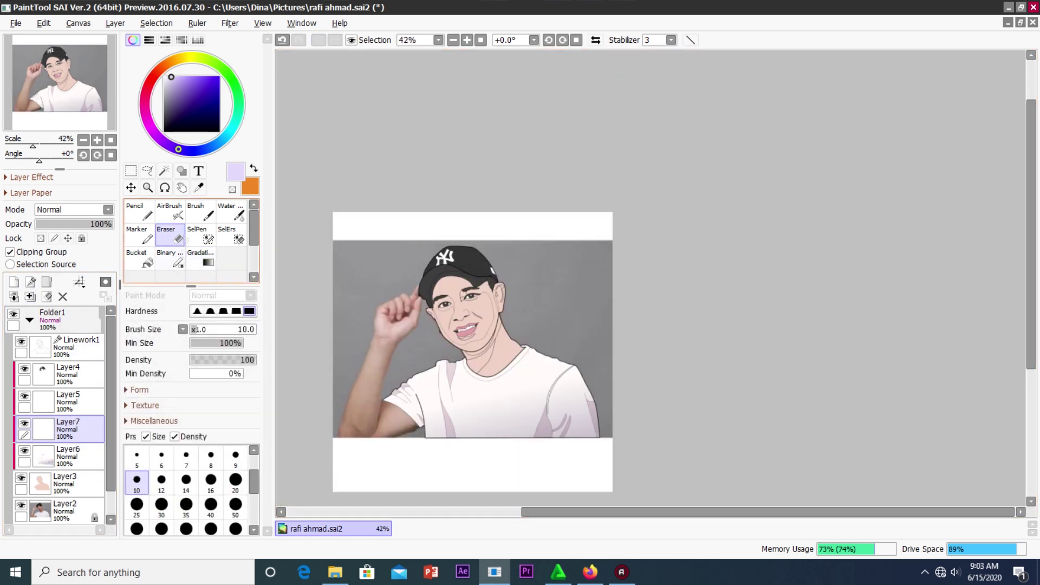
{"action": "key", "text": "w"}
{"action": "scroll", "coordinate": [526, 267], "scroll_direction": "up", "scroll_amount": 6}
{"action": "scroll", "coordinate": [526, 268], "scroll_direction": "up", "scroll_amount": 3}
{"action": "scroll", "coordinate": [526, 267], "scroll_direction": "up", "scroll_amount": 1}
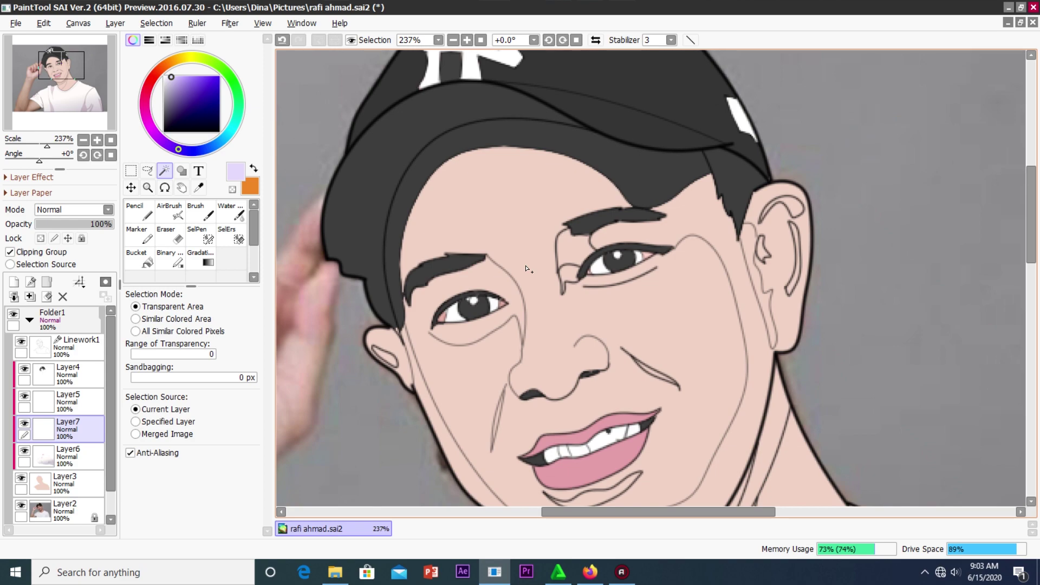
{"action": "scroll", "coordinate": [588, 230], "scroll_direction": "down", "scroll_amount": 3}
{"action": "scroll", "coordinate": [587, 271], "scroll_direction": "up", "scroll_amount": 6}
Magic-wand the ear's inner detail lines on the linework layer.
{"action": "left_click", "coordinate": [76, 347]}
{"action": "scroll", "coordinate": [591, 360], "scroll_direction": "down", "scroll_amount": 2}
{"action": "left_click", "coordinate": [591, 361]}
{"action": "scroll", "coordinate": [591, 361], "scroll_direction": "up", "scroll_amount": 2}
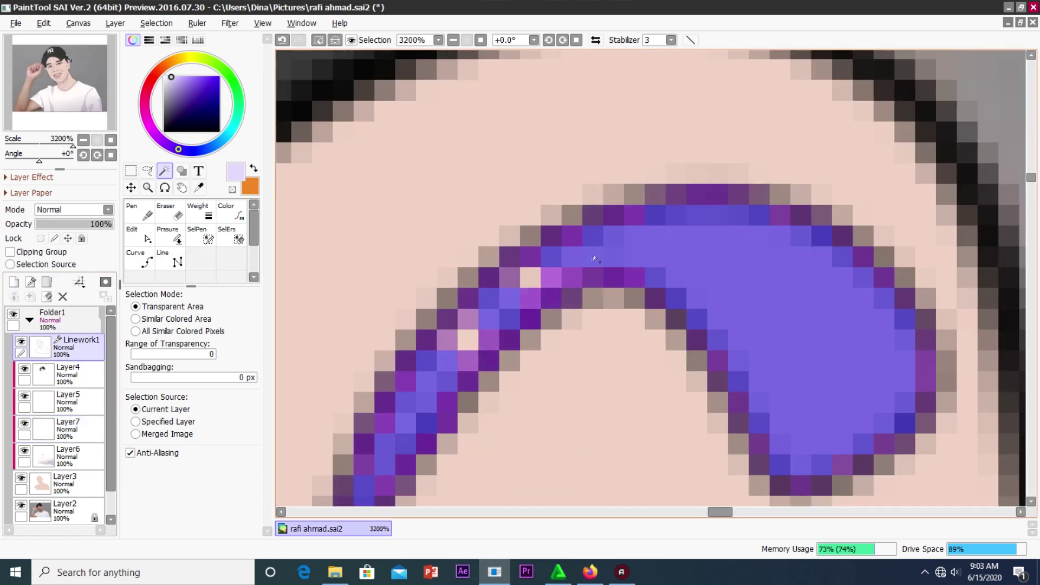
{"action": "scroll", "coordinate": [732, 391], "scroll_direction": "down", "scroll_amount": 2}
{"action": "scroll", "coordinate": [650, 325], "scroll_direction": "down", "scroll_amount": 2}
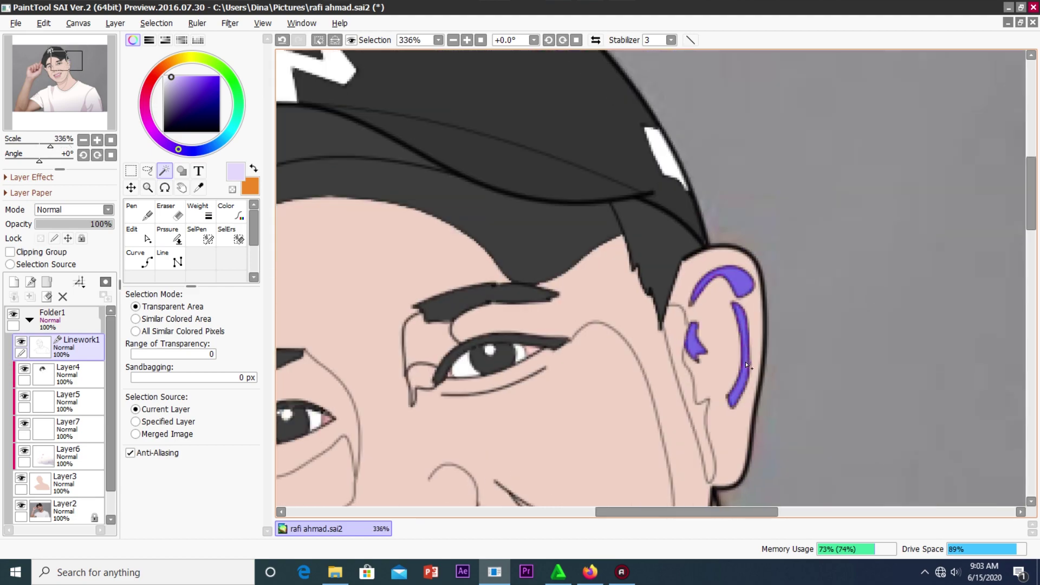
{"action": "scroll", "coordinate": [519, 238], "scroll_direction": "up", "scroll_amount": 2}
{"action": "scroll", "coordinate": [519, 238], "scroll_direction": "down", "scroll_amount": 3}
{"action": "scroll", "coordinate": [501, 243], "scroll_direction": "up", "scroll_amount": 4}
{"action": "scroll", "coordinate": [501, 243], "scroll_direction": "down", "scroll_amount": 5}
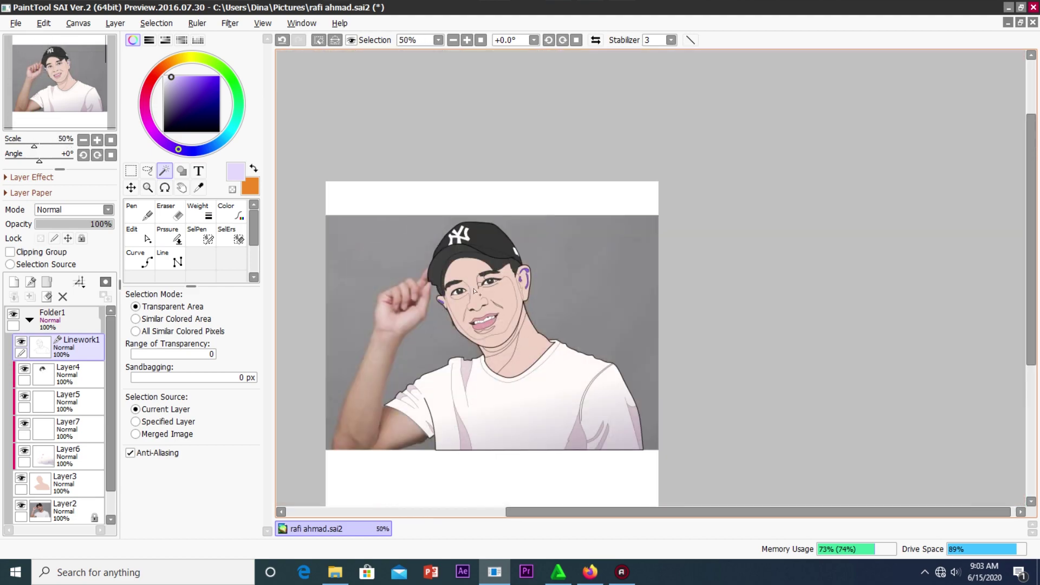
{"action": "scroll", "coordinate": [501, 243], "scroll_direction": "up", "scroll_amount": 1}
Sample a darker shadow pink and clip the new shadow layer to the skin.
{"action": "left_click", "coordinate": [75, 430]}
{"action": "left_click", "coordinate": [20, 478]}
{"action": "left_click", "coordinate": [198, 187]}
{"action": "scroll", "coordinate": [601, 412], "scroll_direction": "up", "scroll_amount": 2}
{"action": "left_click", "coordinate": [509, 194]}
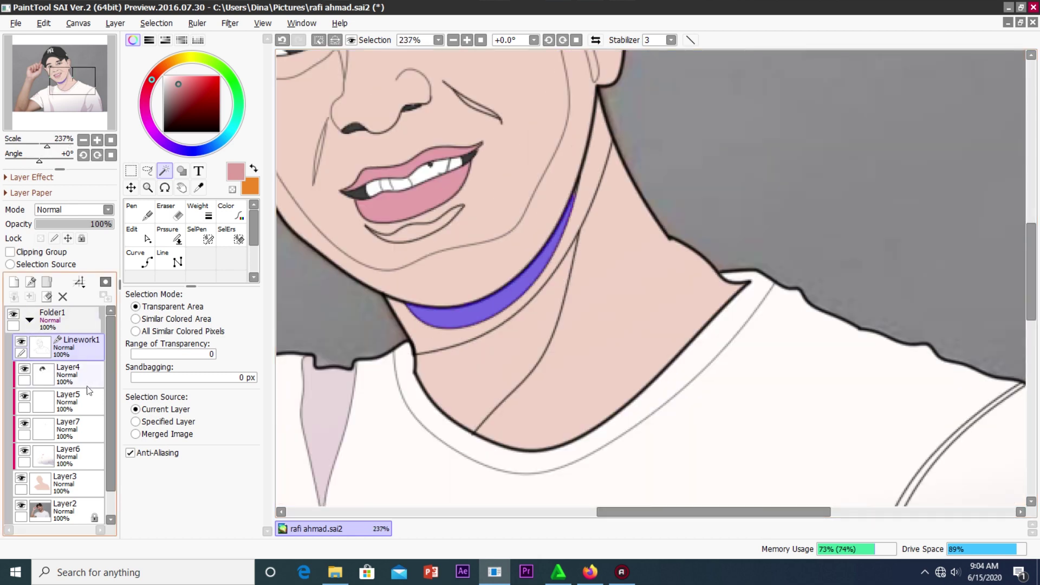
{"action": "left_click", "coordinate": [71, 428]}
{"action": "left_click", "coordinate": [9, 252]}
{"action": "left_click", "coordinate": [139, 260]}
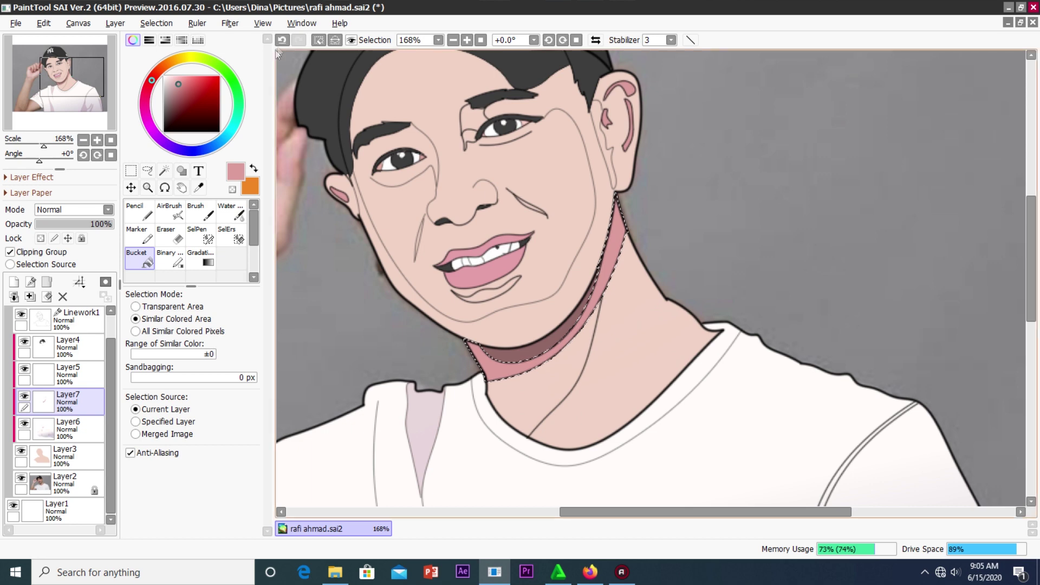
Undo the neck shadow fill and start sampling a lighter pink with Alt.
{"action": "key", "text": "ctrl+z"}
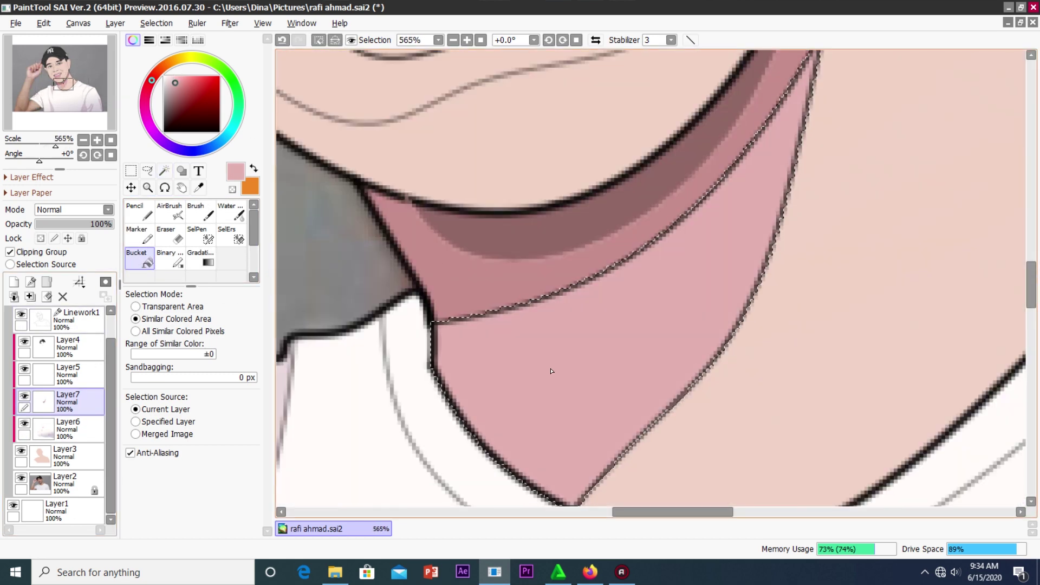
{"action": "key", "text": "alt"}
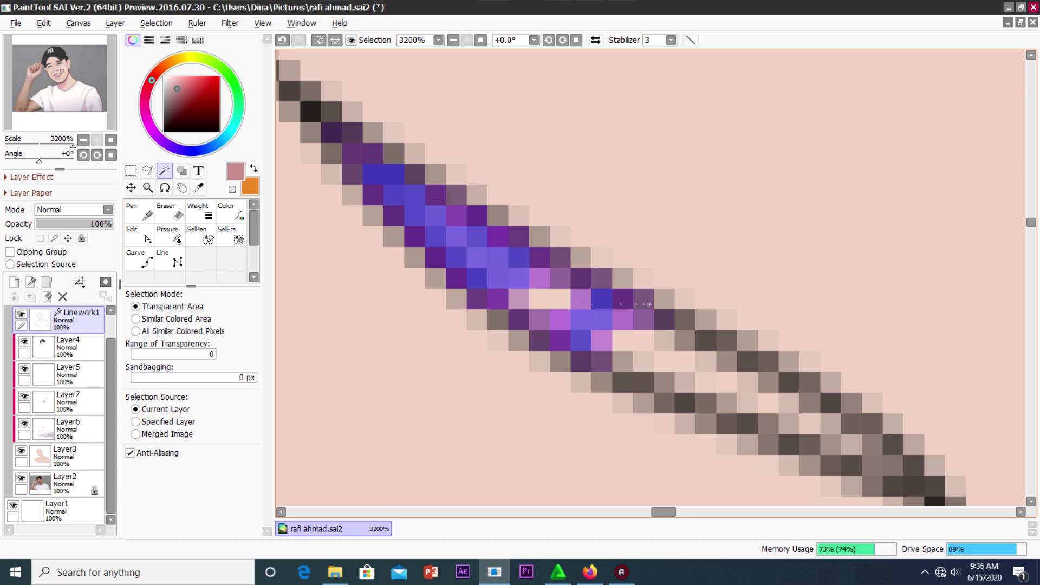
Recolour the cheek crease strokes on Linework1 pink.
{"action": "mouse_move", "coordinate": [541, 298]}
{"action": "left_mouse_down"}
{"action": "mouse_move", "coordinate": [785, 417]}
{"action": "mouse_move", "coordinate": [878, 476]}
{"action": "left_mouse_up"}
{"action": "scroll", "coordinate": [878, 477], "scroll_direction": "down", "scroll_amount": 5}
{"action": "scroll", "coordinate": [531, 409], "scroll_direction": "down", "scroll_amount": 2}
{"action": "scroll", "coordinate": [531, 409], "scroll_direction": "up", "scroll_amount": 4}
{"action": "scroll", "coordinate": [528, 417], "scroll_direction": "down", "scroll_amount": 4}
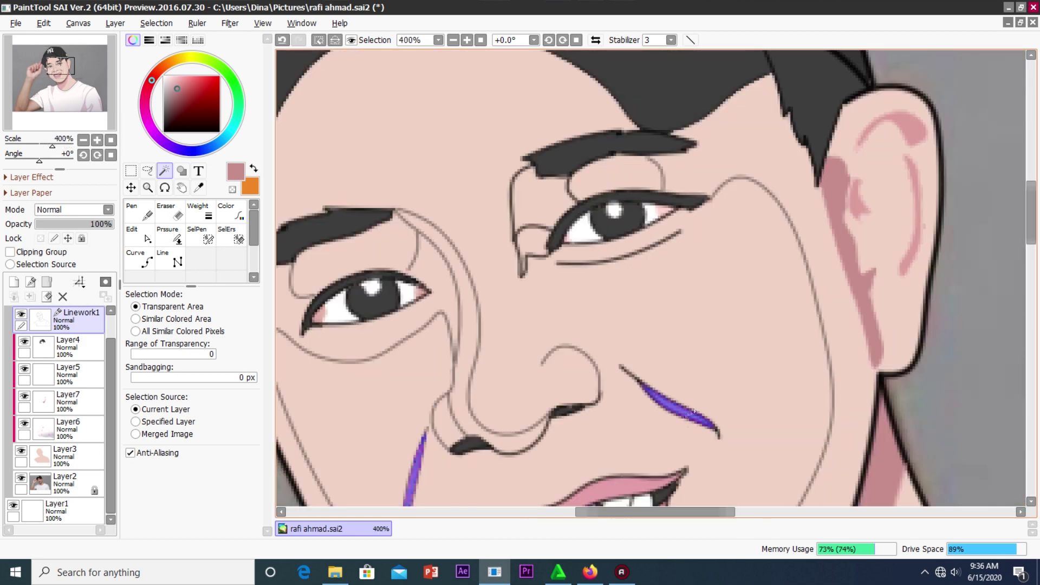
{"action": "scroll", "coordinate": [529, 417], "scroll_direction": "up", "scroll_amount": 3}
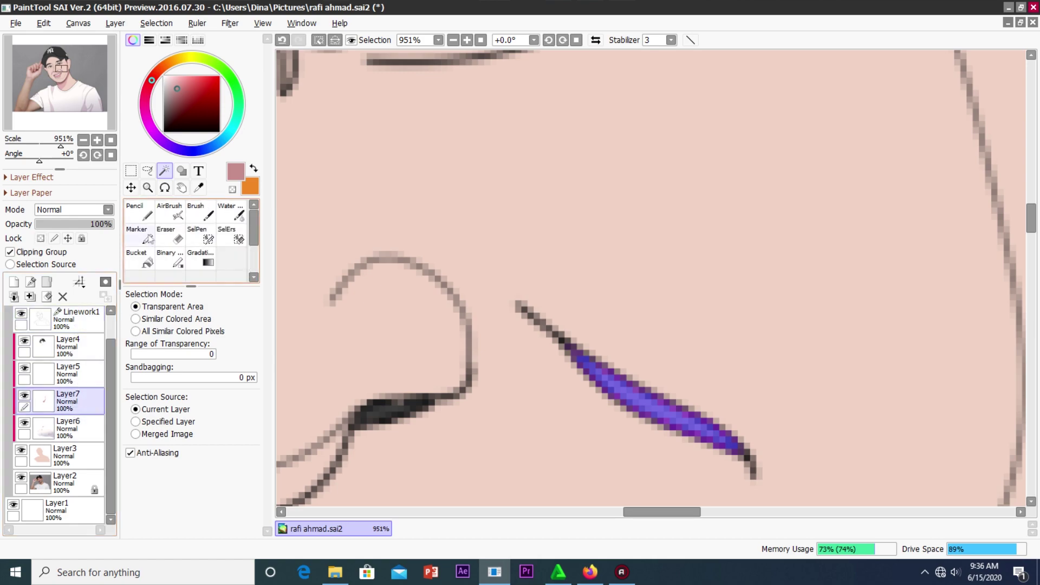
{"action": "scroll", "coordinate": [542, 271], "scroll_direction": "down", "scroll_amount": 3}
{"action": "scroll", "coordinate": [541, 271], "scroll_direction": "up", "scroll_amount": 3}
{"action": "left_click", "coordinate": [231, 212]}
{"action": "scroll", "coordinate": [650, 276], "scroll_direction": "down", "scroll_amount": 3}
{"action": "scroll", "coordinate": [650, 276], "scroll_direction": "up", "scroll_amount": 2}
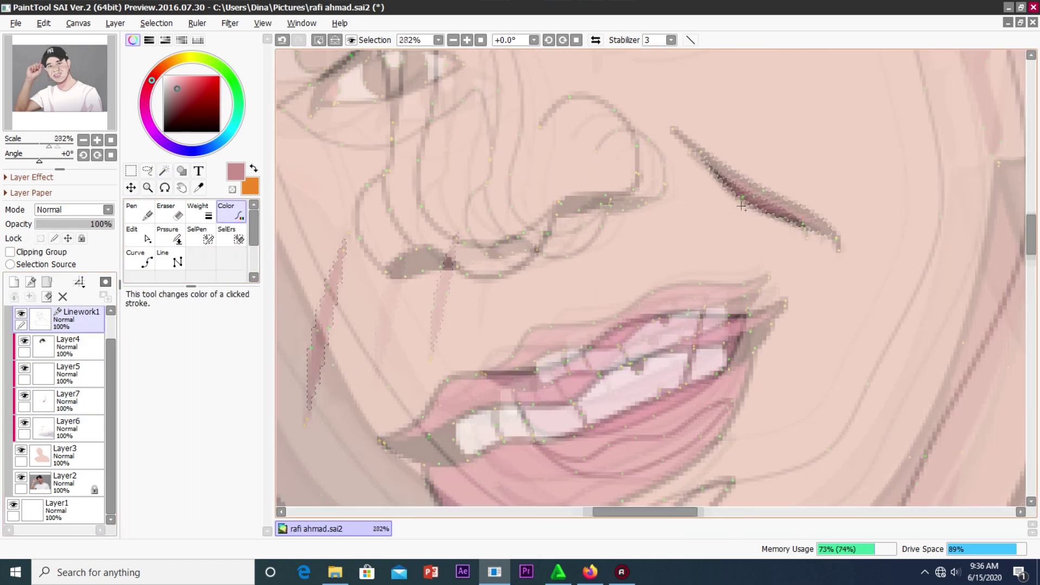
{"action": "scroll", "coordinate": [650, 276], "scroll_direction": "down", "scroll_amount": 2}
Fill the right side of the face on the shadow layer with pink sampled from the neck.
{"action": "left_click", "coordinate": [164, 170]}
{"action": "left_click", "coordinate": [650, 298]}
{"action": "left_click", "coordinate": [199, 187]}
{"action": "left_click", "coordinate": [67, 401]}
{"action": "left_click", "coordinate": [140, 263]}
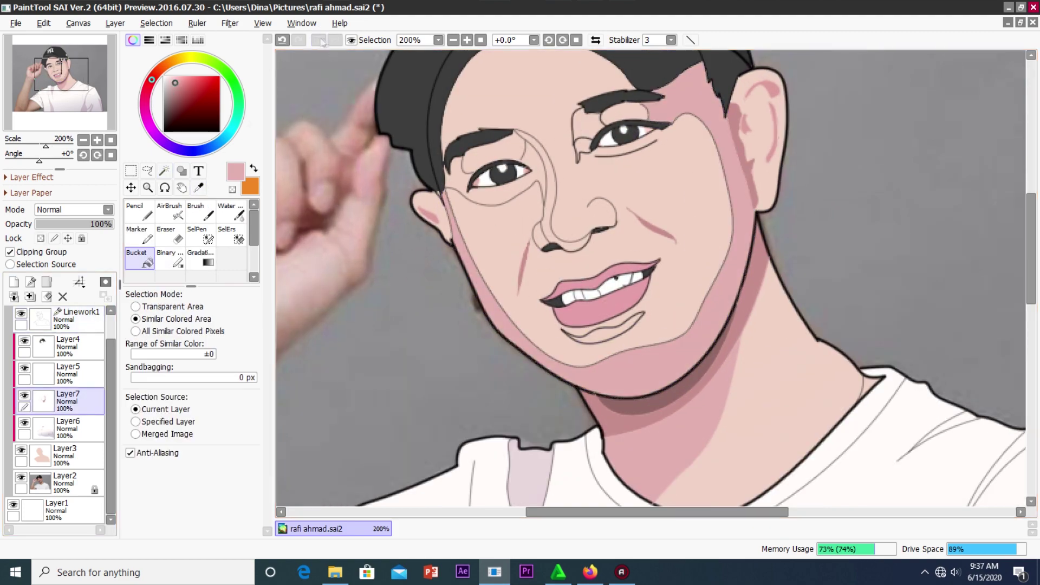
{"action": "scroll", "coordinate": [568, 326], "scroll_direction": "up", "scroll_amount": 2}
Clip another shading layer to the colours below for more face shadows.
{"action": "left_click", "coordinate": [76, 319]}
{"action": "scroll", "coordinate": [568, 325], "scroll_direction": "down", "scroll_amount": 1}
{"action": "scroll", "coordinate": [568, 326], "scroll_direction": "down", "scroll_amount": 2}
{"action": "left_click", "coordinate": [68, 374]}
{"action": "left_click", "coordinate": [164, 171]}
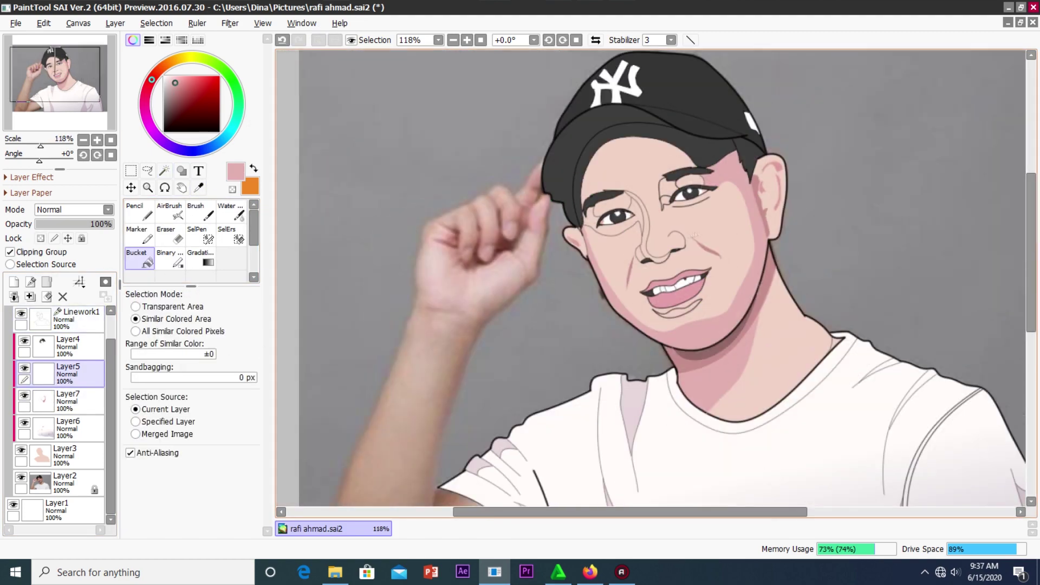
{"action": "scroll", "coordinate": [541, 217], "scroll_direction": "up", "scroll_amount": 3}
{"action": "left_click", "coordinate": [9, 252]}
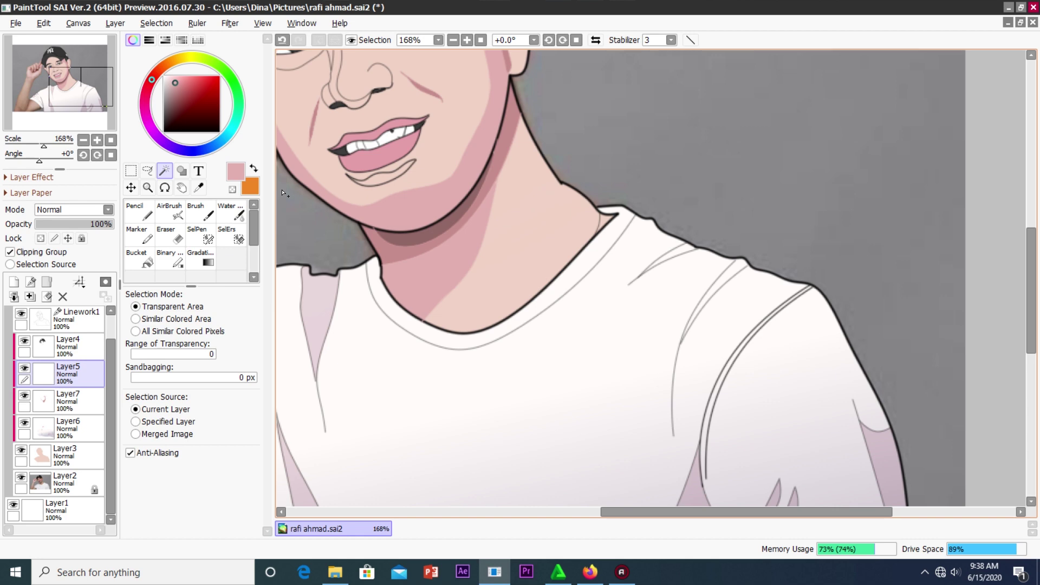
Fill the shirt-shoulder stroke area on the shirt shading layer, then deselect.
{"action": "scroll", "coordinate": [411, 260], "scroll_direction": "up", "scroll_amount": 2}
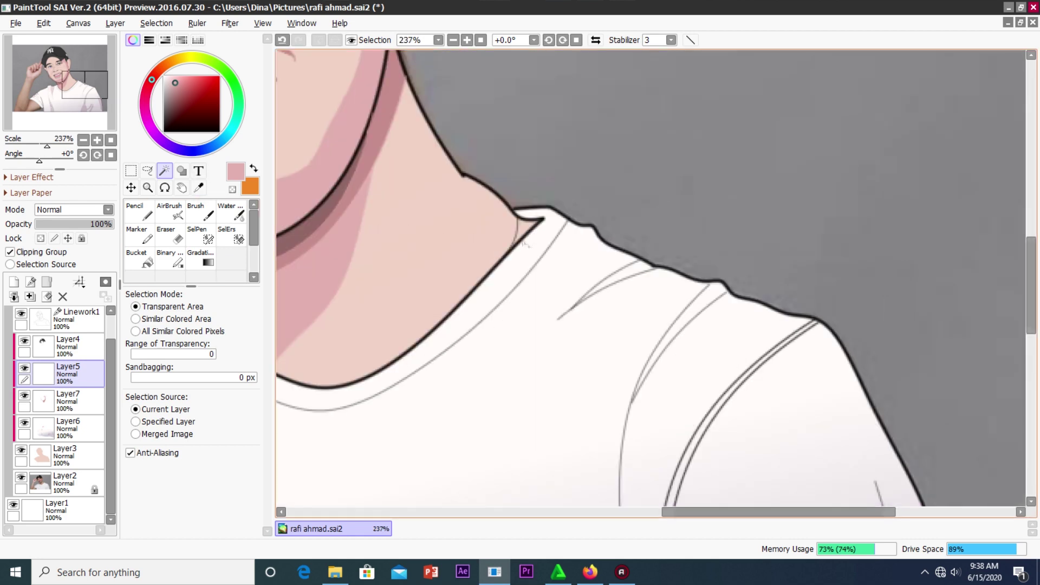
{"action": "scroll", "coordinate": [541, 325], "scroll_direction": "up", "scroll_amount": 5}
{"action": "scroll", "coordinate": [573, 320], "scroll_direction": "up", "scroll_amount": 2}
{"action": "left_click", "coordinate": [648, 225]}
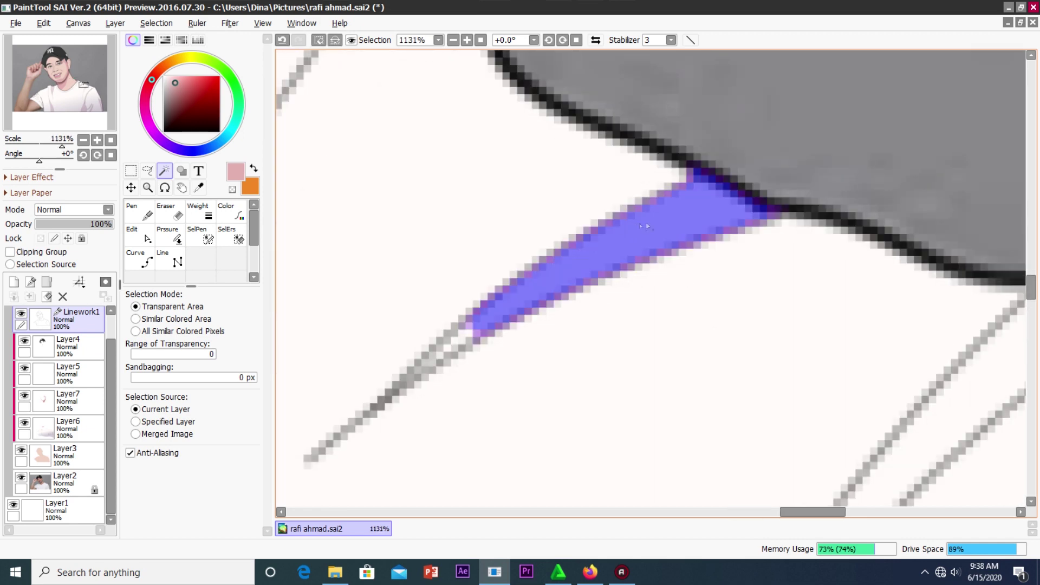
{"action": "scroll", "coordinate": [647, 226], "scroll_direction": "up", "scroll_amount": 3}
{"action": "scroll", "coordinate": [659, 281], "scroll_direction": "down", "scroll_amount": 2}
{"action": "scroll", "coordinate": [659, 282], "scroll_direction": "up", "scroll_amount": 2}
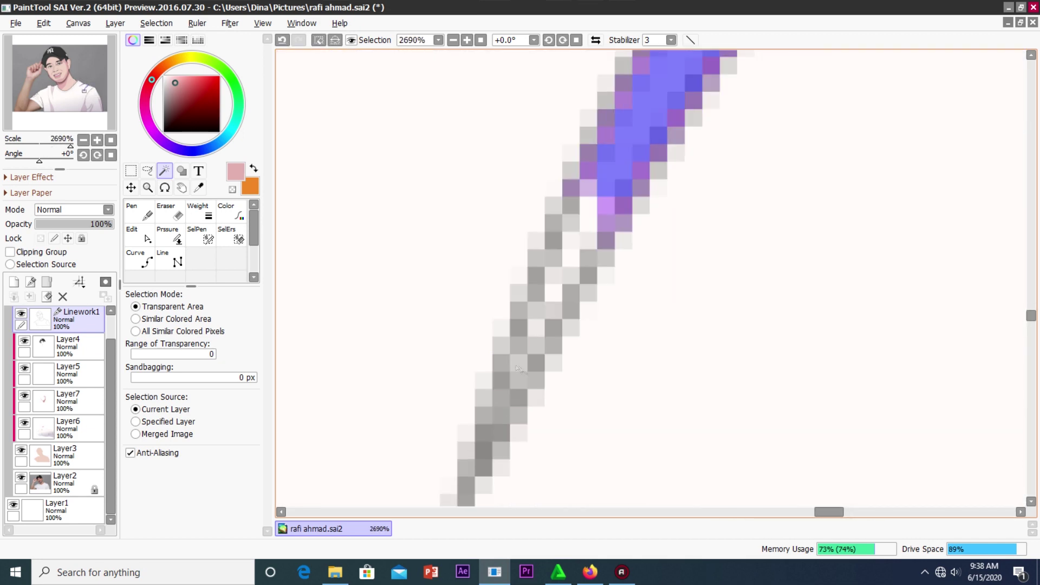
{"action": "scroll", "coordinate": [612, 159], "scroll_direction": "down", "scroll_amount": 3}
{"action": "scroll", "coordinate": [611, 158], "scroll_direction": "down", "scroll_amount": 5}
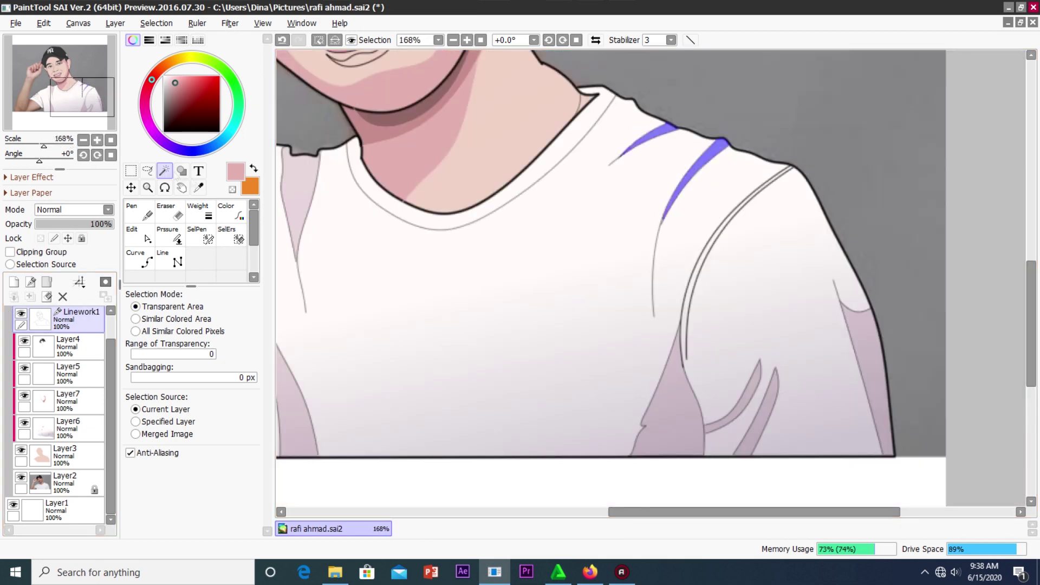
{"action": "left_click", "coordinate": [139, 260]}
{"action": "left_click", "coordinate": [68, 425]}
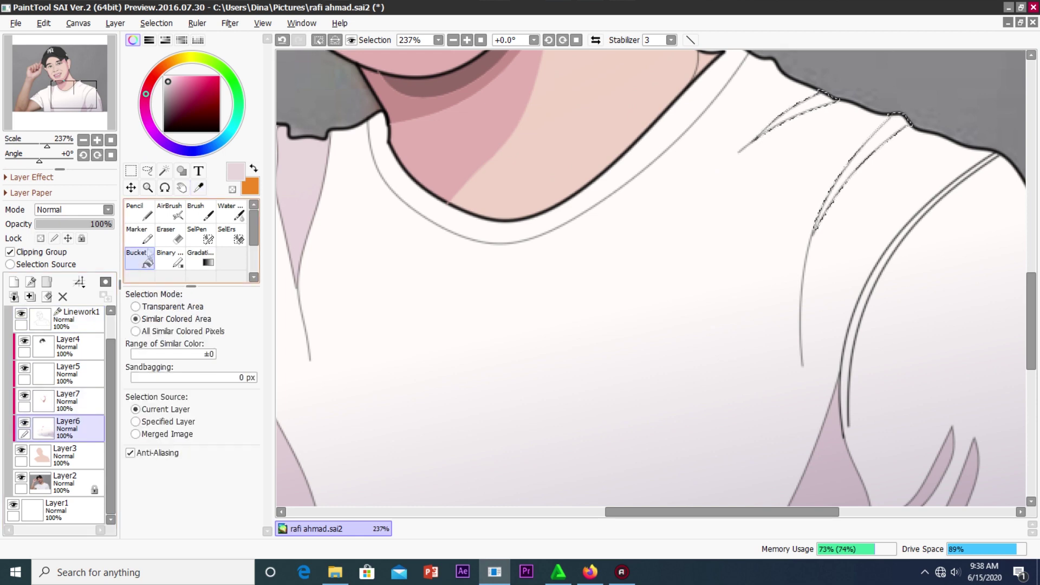
{"action": "left_click", "coordinate": [319, 40]}
{"action": "left_click", "coordinate": [76, 318]}
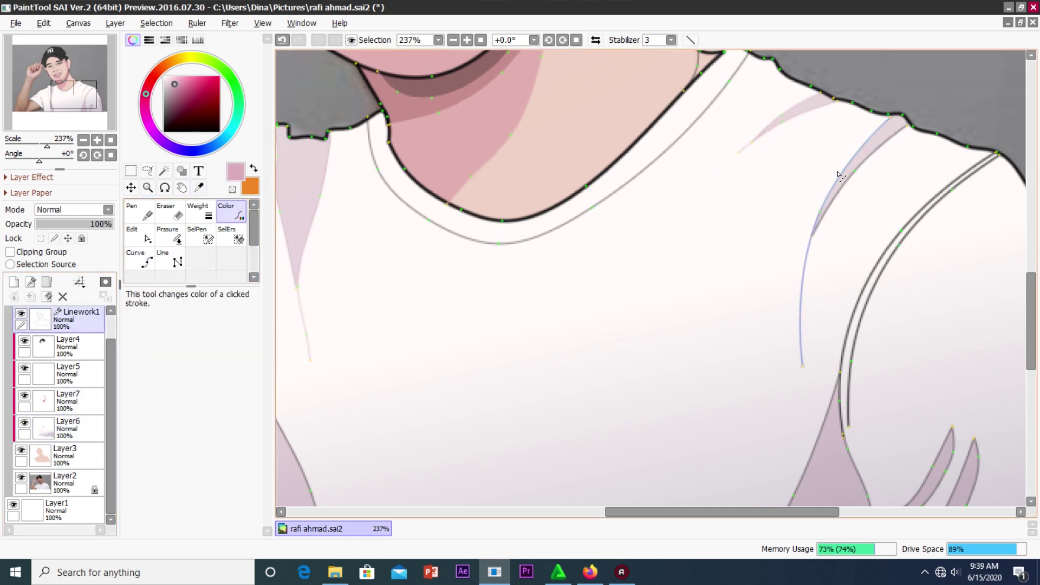
Select a shirt fold line near the sleeve and sample the shirt shading's light pink.
{"action": "scroll", "coordinate": [839, 176], "scroll_direction": "down", "scroll_amount": 2}
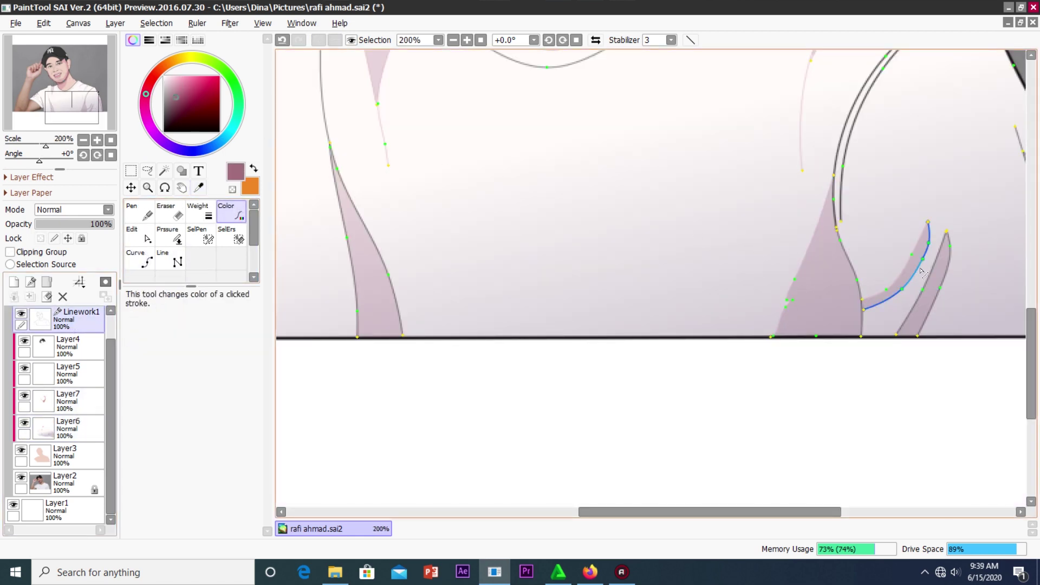
{"action": "scroll", "coordinate": [938, 289], "scroll_direction": "down", "scroll_amount": 3}
{"action": "scroll", "coordinate": [527, 252], "scroll_direction": "up", "scroll_amount": 4}
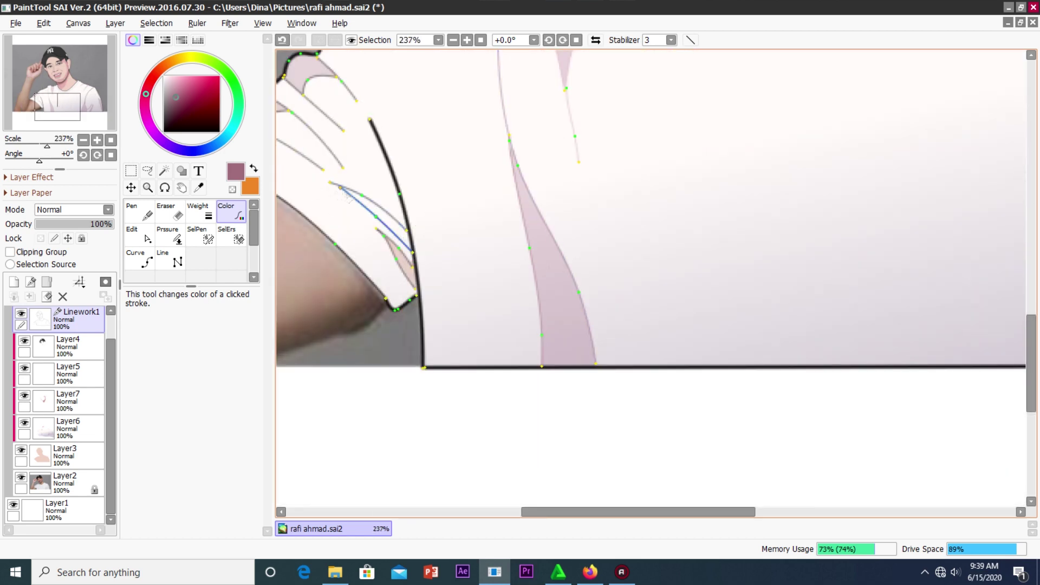
{"action": "scroll", "coordinate": [333, 70], "scroll_direction": "up", "scroll_amount": 2}
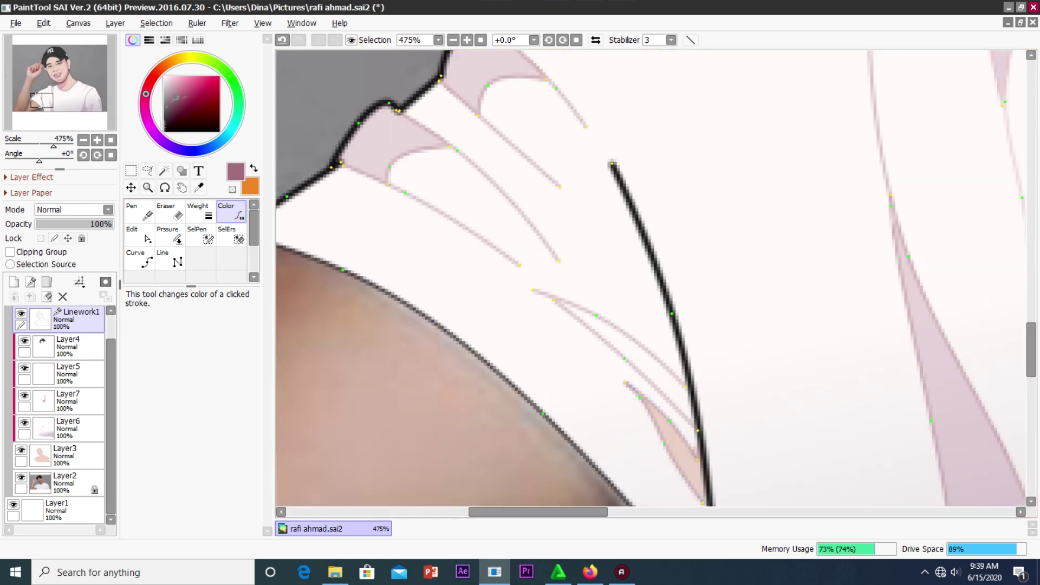
{"action": "left_click", "coordinate": [164, 171]}
{"action": "left_click", "coordinate": [469, 217]}
{"action": "scroll", "coordinate": [468, 217], "scroll_direction": "up", "scroll_amount": 8}
{"action": "scroll", "coordinate": [469, 217], "scroll_direction": "down", "scroll_amount": 2}
{"action": "scroll", "coordinate": [469, 217], "scroll_direction": "down", "scroll_amount": 4}
{"action": "left_click", "coordinate": [199, 187]}
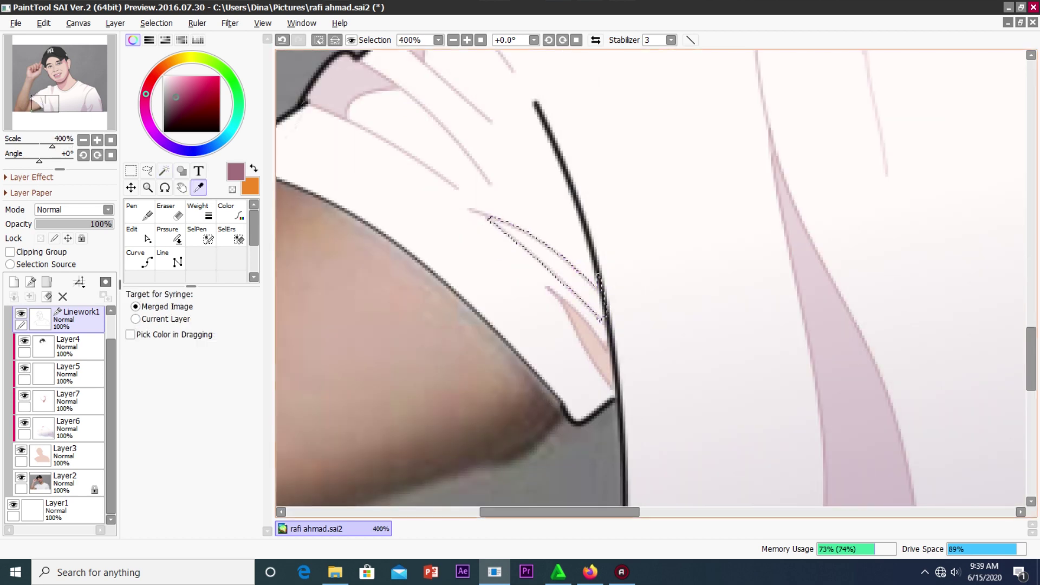
{"action": "left_click", "coordinate": [412, 124]}
{"action": "left_click", "coordinate": [70, 374]}
Recolour the shirt fold lines on the lineart with a dark maroon.
{"action": "left_click", "coordinate": [164, 170]}
{"action": "scroll", "coordinate": [650, 271], "scroll_direction": "down", "scroll_amount": 3}
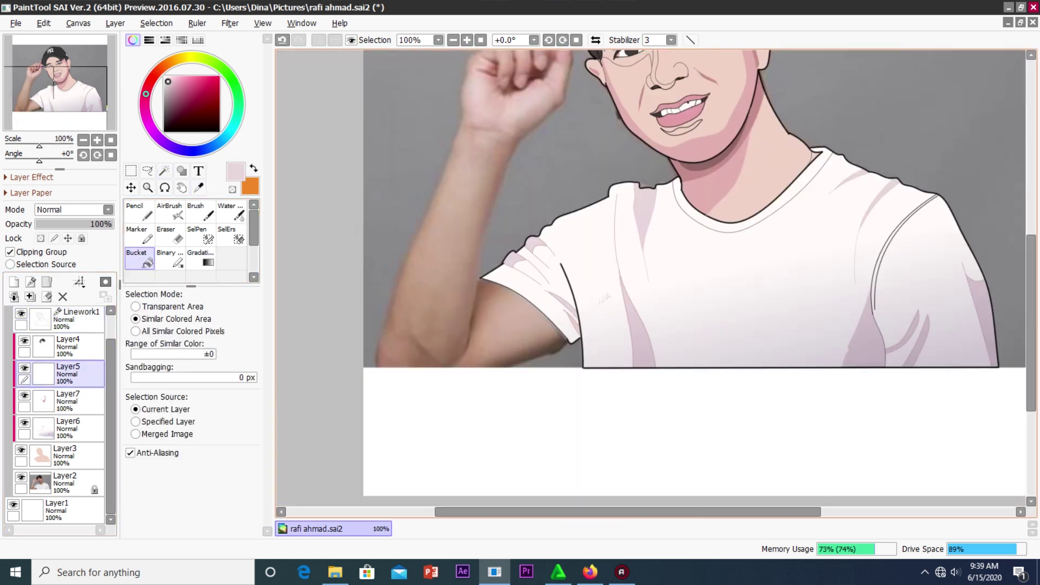
{"action": "scroll", "coordinate": [650, 270], "scroll_direction": "up", "scroll_amount": 3}
{"action": "left_click", "coordinate": [76, 318]}
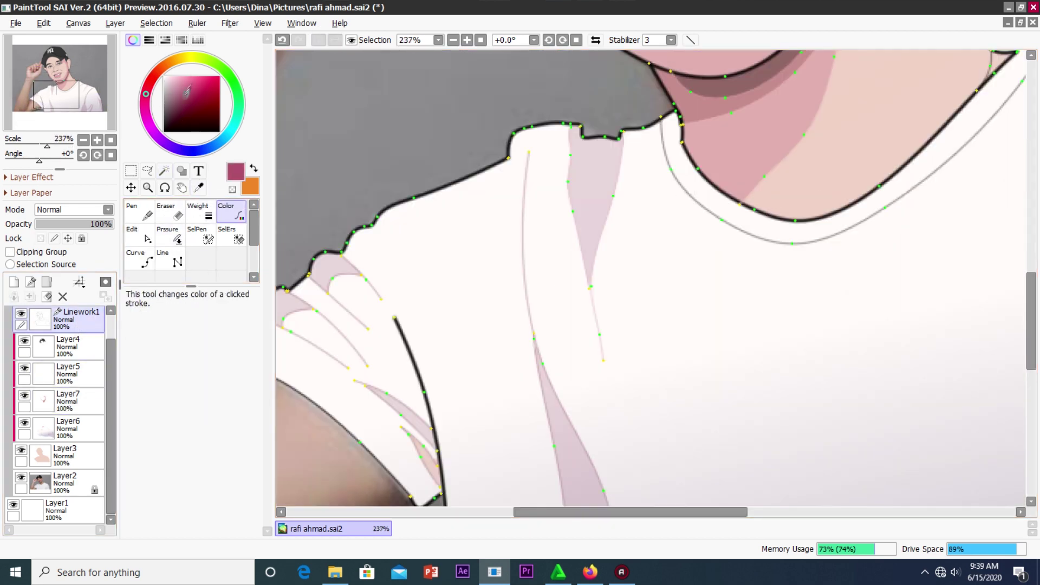
{"action": "scroll", "coordinate": [649, 271], "scroll_direction": "down", "scroll_amount": 3}
{"action": "scroll", "coordinate": [649, 271], "scroll_direction": "up", "scroll_amount": 2}
{"action": "left_click", "coordinate": [181, 109]}
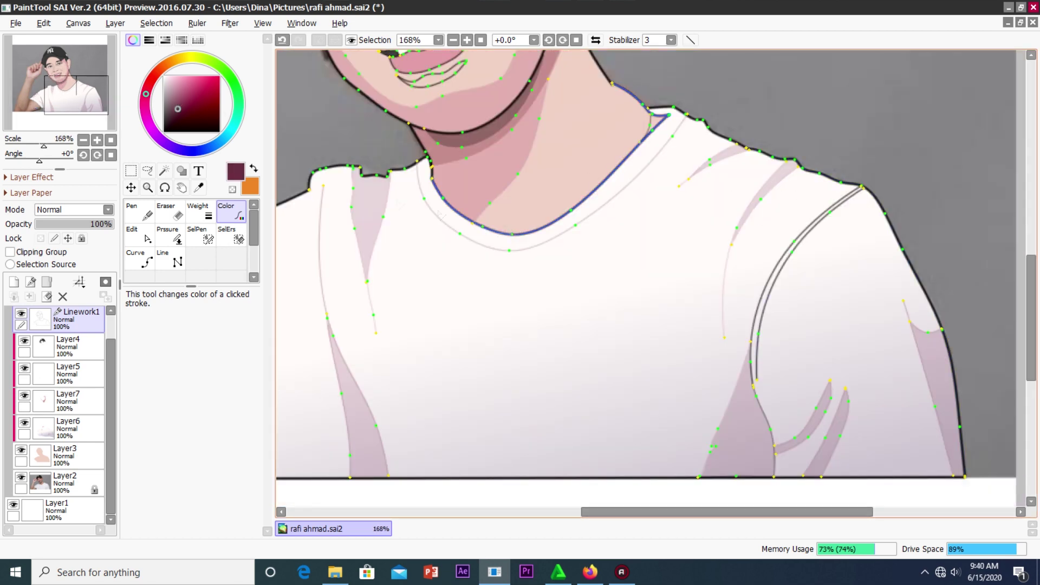
{"action": "scroll", "coordinate": [666, 163], "scroll_direction": "up", "scroll_amount": 2}
Fill the neck-collar gap with the sampled pink neck shadow on the shading layer.
{"action": "left_click", "coordinate": [164, 171]}
{"action": "left_click", "coordinate": [592, 359]}
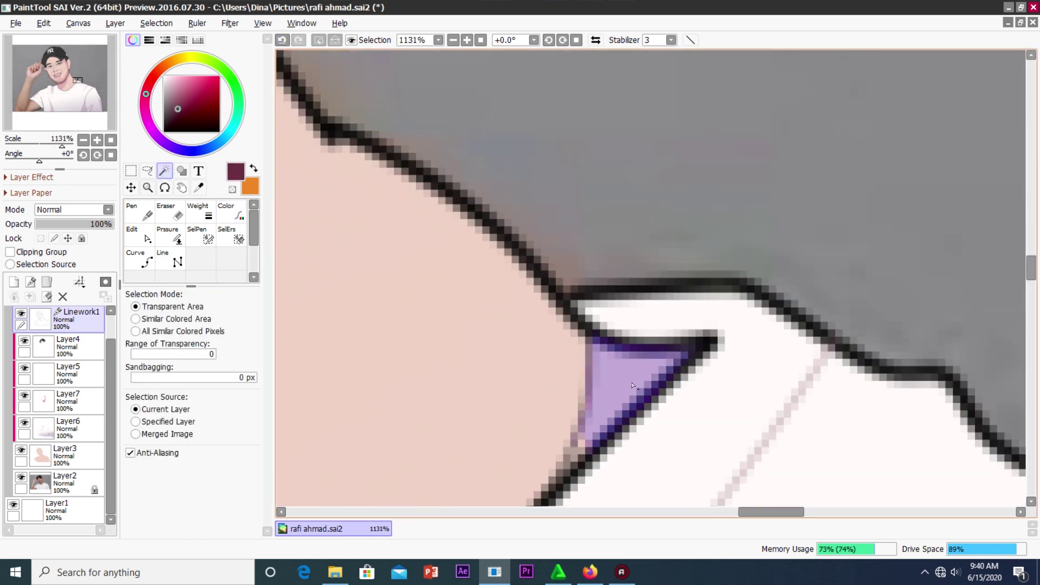
{"action": "scroll", "coordinate": [704, 309], "scroll_direction": "up", "scroll_amount": 1}
{"action": "left_click", "coordinate": [336, 342], "text": "alt"}
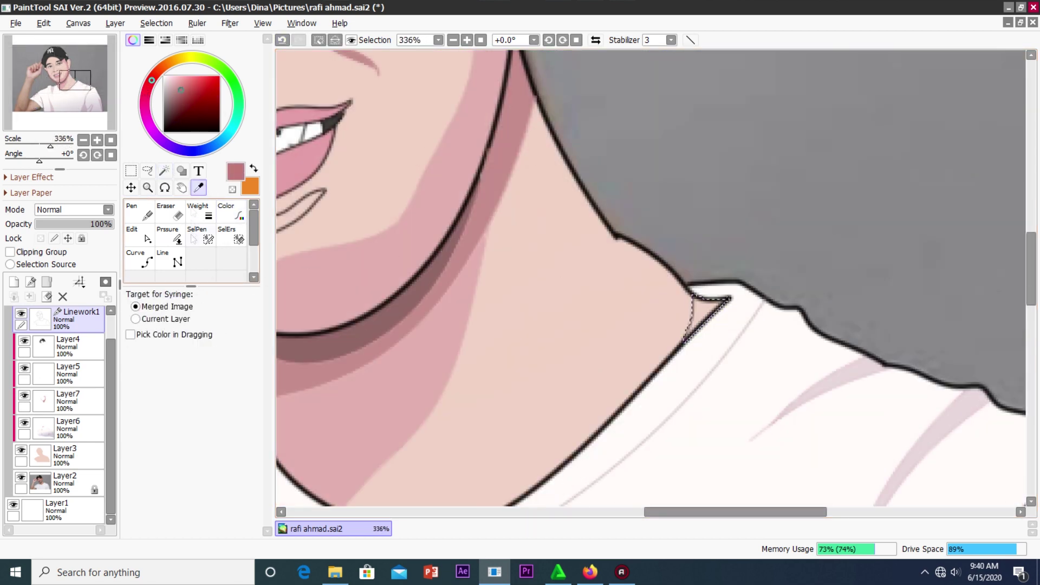
{"action": "left_click", "coordinate": [43, 401]}
{"action": "left_click", "coordinate": [139, 259]}
{"action": "left_click", "coordinate": [707, 312]}
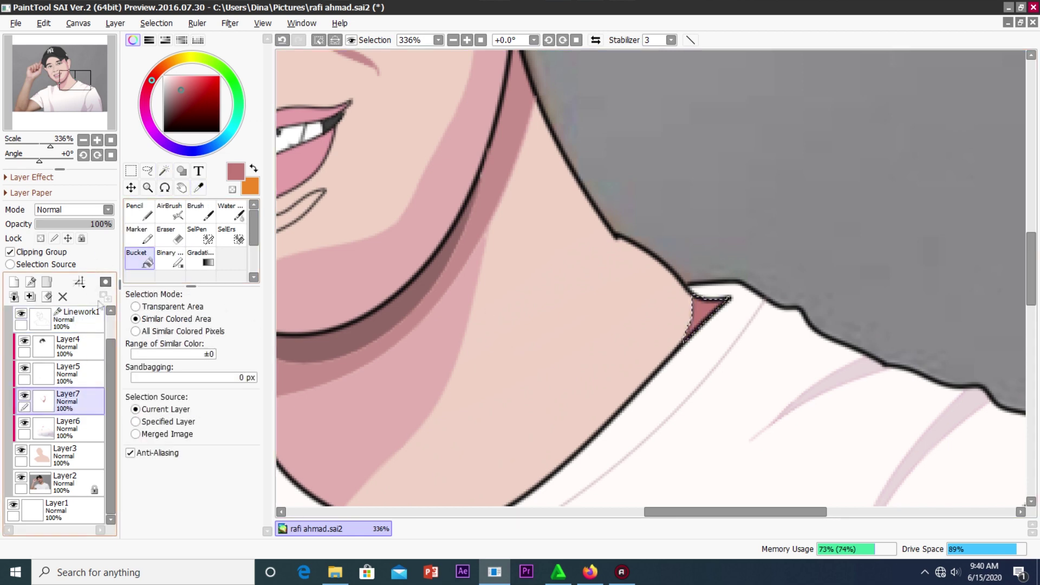
{"action": "left_click", "coordinate": [81, 318]}
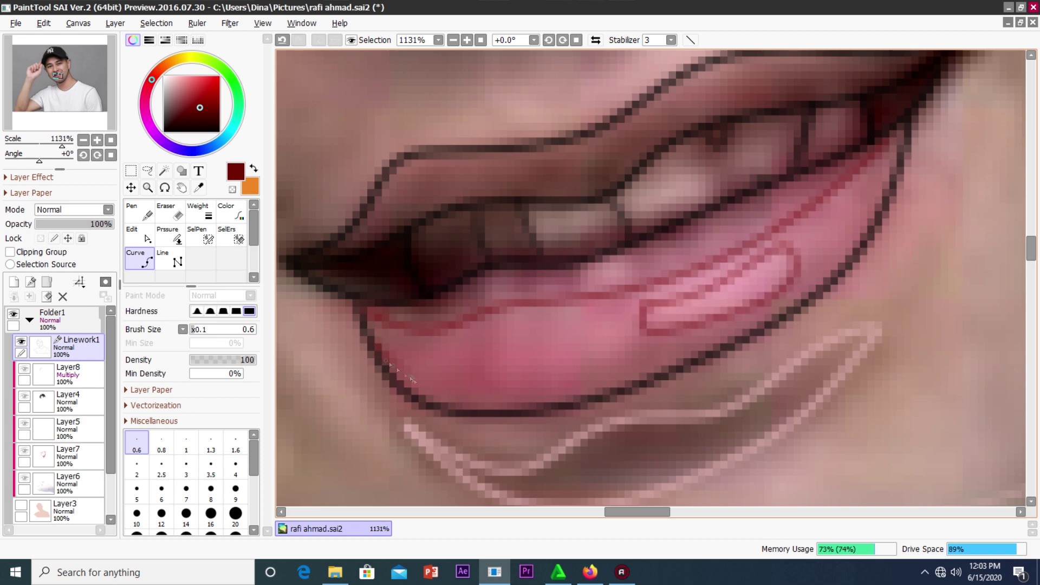
Draw curve guides along the tongue's lower edge and toward the nose line.
{"action": "left_click", "coordinate": [593, 371]}
{"action": "double_click", "coordinate": [797, 280]}
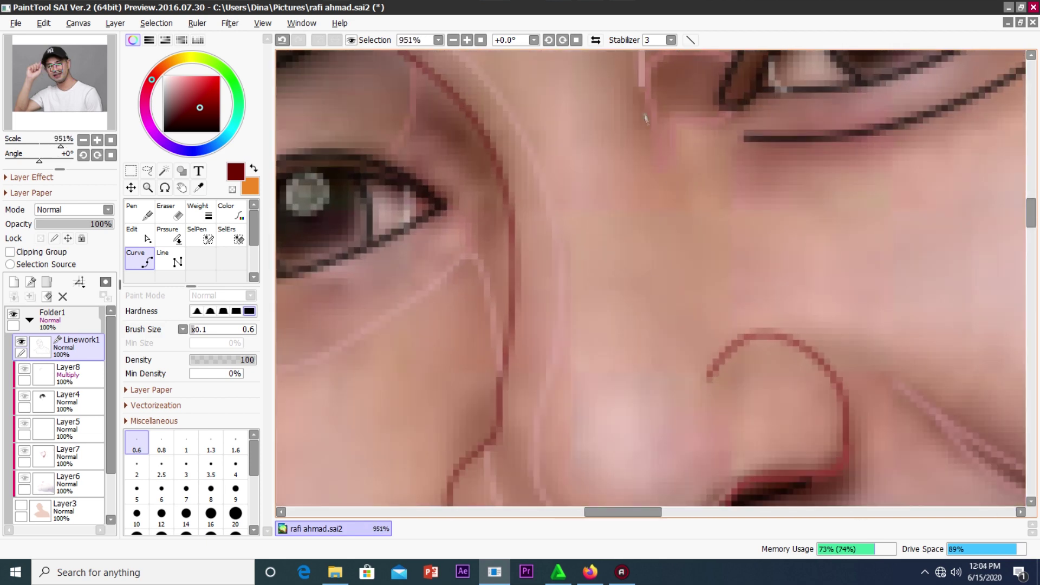
{"action": "double_click", "coordinate": [708, 378]}
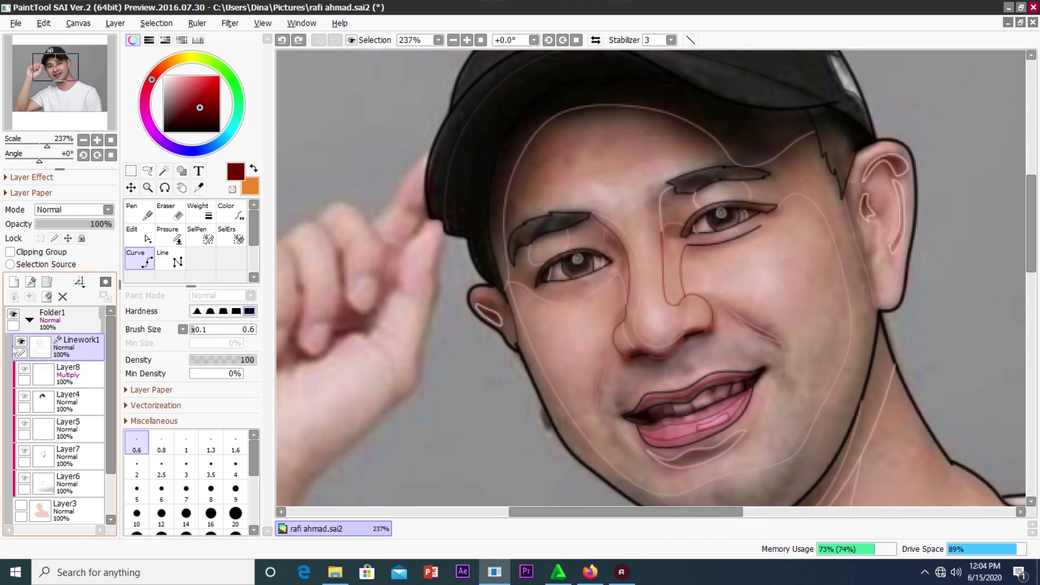
{"action": "scroll", "coordinate": [59, 406], "scroll_direction": "down", "scroll_amount": 2}
Show Layer3 and fill the area beside the nose with pink on the shading layer.
{"action": "left_click", "coordinate": [21, 450]}
{"action": "left_click", "coordinate": [164, 171]}
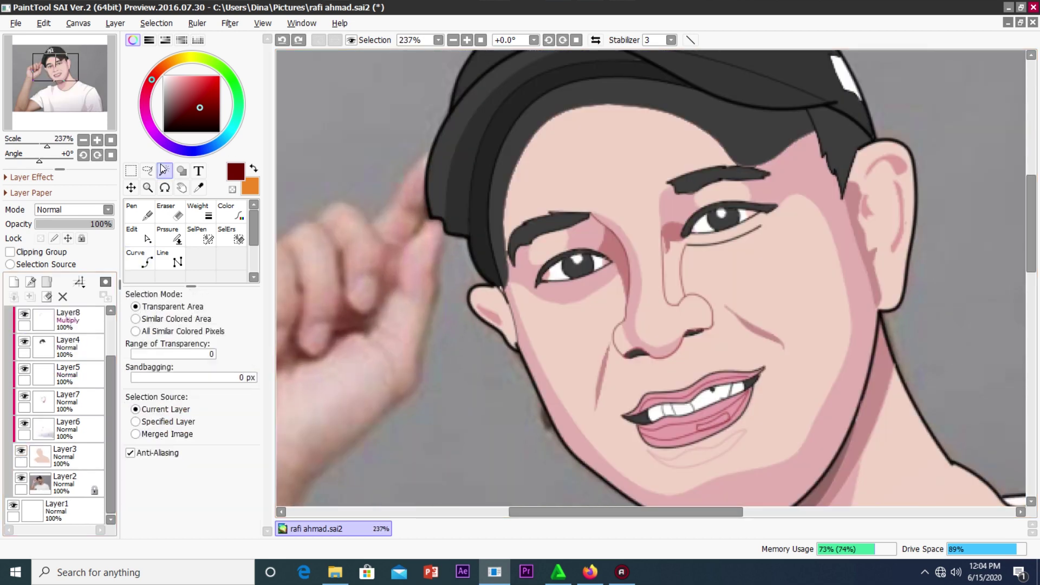
{"action": "left_click", "coordinate": [140, 259]}
{"action": "scroll", "coordinate": [736, 239], "scroll_direction": "up", "scroll_amount": 8}
{"action": "key", "text": "w"}
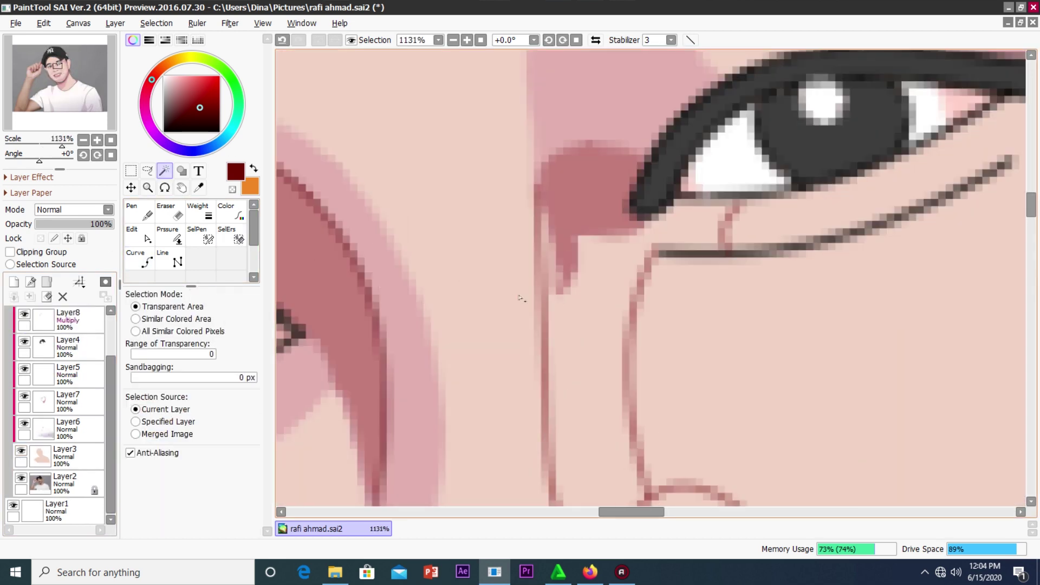
{"action": "left_click", "coordinate": [583, 318]}
{"action": "scroll", "coordinate": [582, 318], "scroll_direction": "down", "scroll_amount": 4}
{"action": "scroll", "coordinate": [582, 319], "scroll_direction": "down", "scroll_amount": 3}
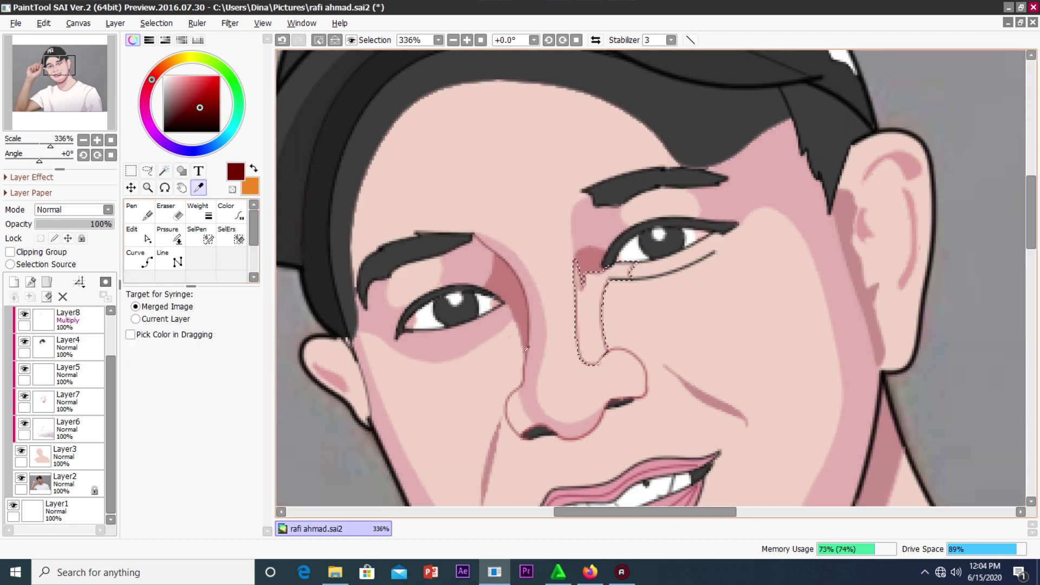
{"action": "left_click", "coordinate": [68, 401]}
{"action": "left_click", "coordinate": [139, 259]}
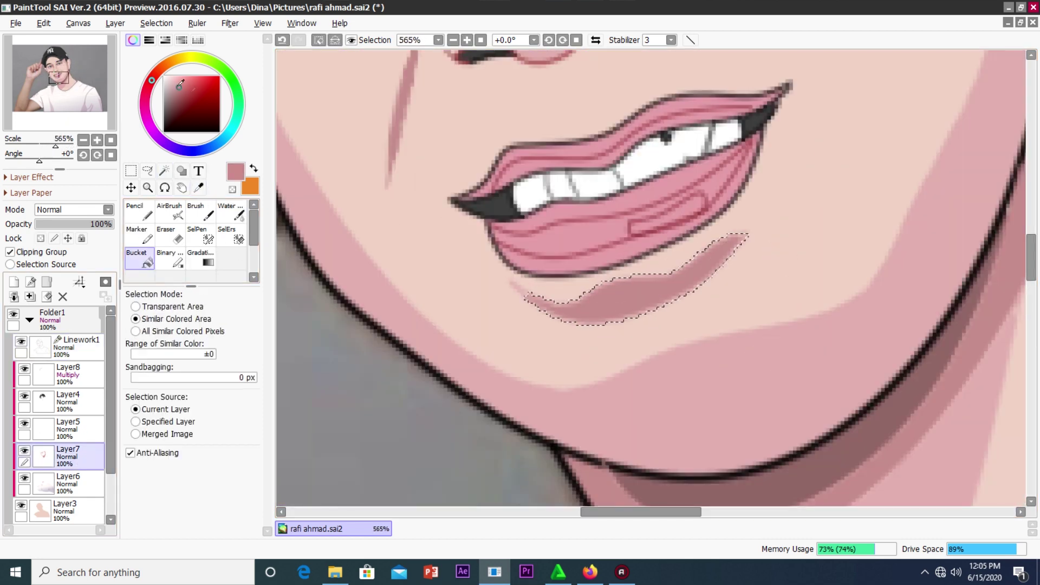
Clear the selection and check Layer7's properties, leaving its name unchanged.
{"action": "key", "text": "ctrl+d"}
{"action": "scroll", "coordinate": [556, 447], "scroll_direction": "down", "scroll_amount": 3}
{"action": "double_click", "coordinate": [19, 457]}
{"action": "key", "text": "Escape"}
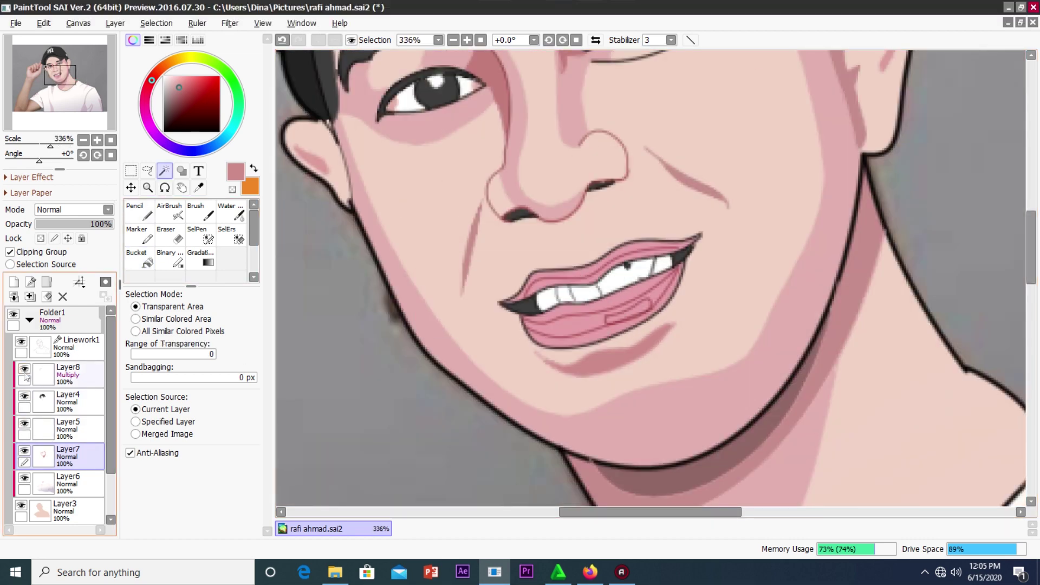
{"action": "double_click", "coordinate": [20, 454]}
{"action": "left_click", "coordinate": [558, 325]}
Add a Multiply layer and Magic Wand both lips on the lineart.
{"action": "left_click", "coordinate": [14, 281]}
{"action": "left_click", "coordinate": [68, 209]}
{"action": "left_click", "coordinate": [47, 238]}
{"action": "scroll", "coordinate": [650, 270], "scroll_direction": "up", "scroll_amount": 5}
{"action": "left_click", "coordinate": [76, 347]}
{"action": "left_click_drag", "start_coordinate": [931, 195], "coordinate": [464, 351]}
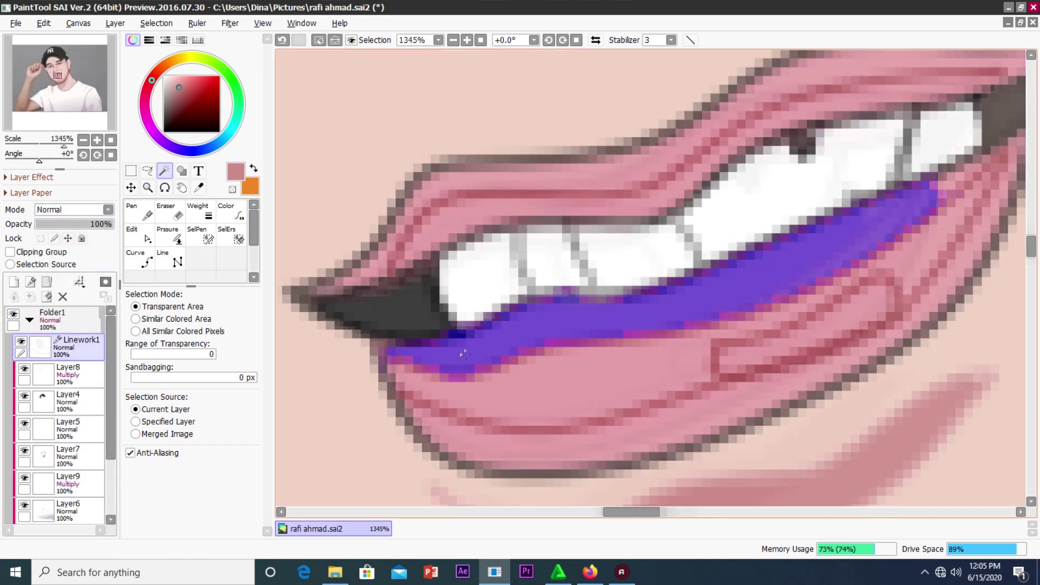
Fill the selected lips with darker shading on the Multiply layer, then deselect.
{"action": "scroll", "coordinate": [464, 350], "scroll_direction": "up", "scroll_amount": 3}
{"action": "scroll", "coordinate": [531, 297], "scroll_direction": "down", "scroll_amount": 5}
{"action": "scroll", "coordinate": [645, 220], "scroll_direction": "up", "scroll_amount": 4}
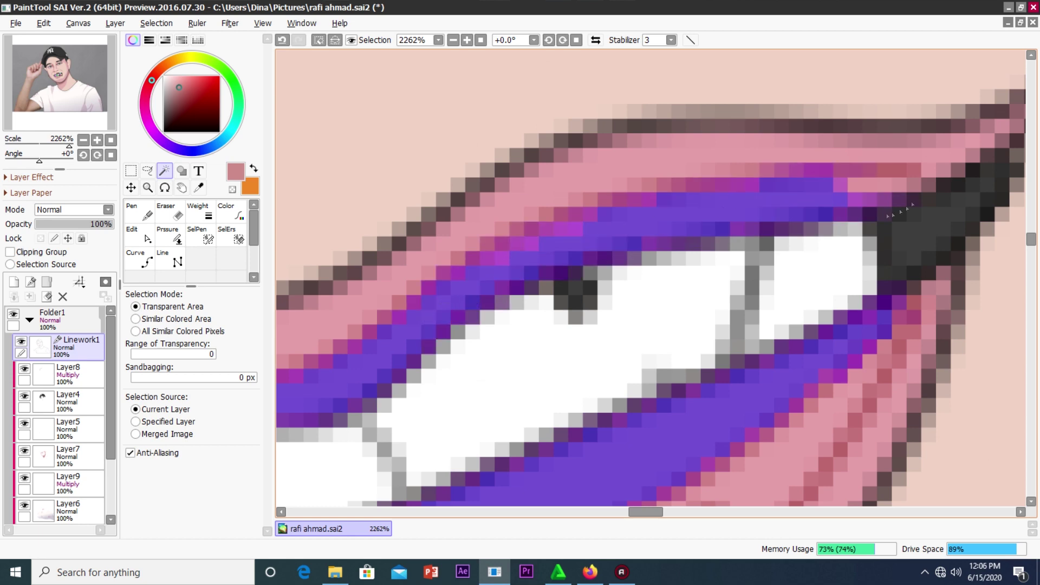
{"action": "scroll", "coordinate": [899, 213], "scroll_direction": "down", "scroll_amount": 5}
{"action": "scroll", "coordinate": [651, 281], "scroll_direction": "up", "scroll_amount": 4}
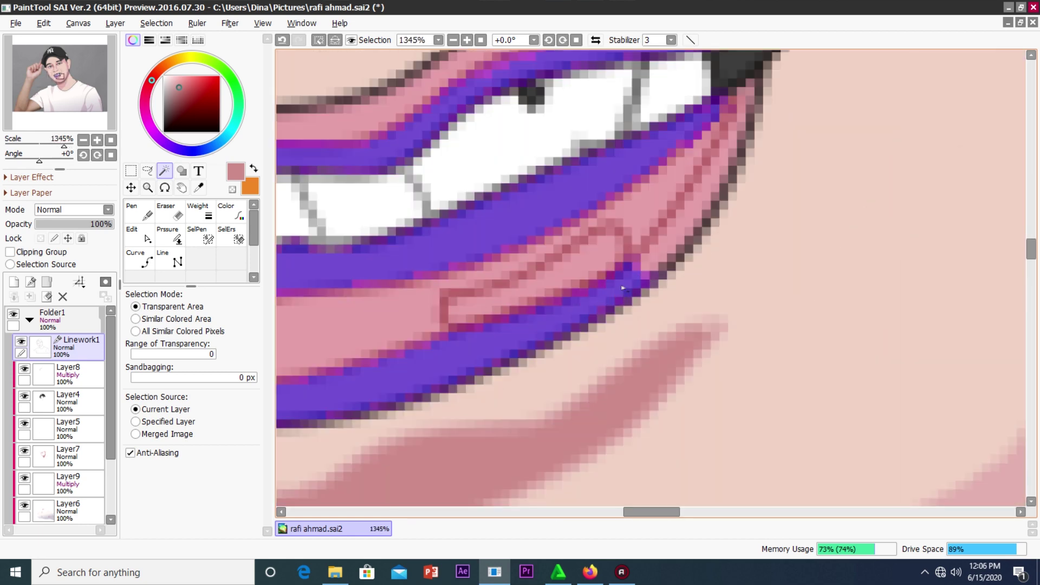
{"action": "scroll", "coordinate": [750, 96], "scroll_direction": "down", "scroll_amount": 5}
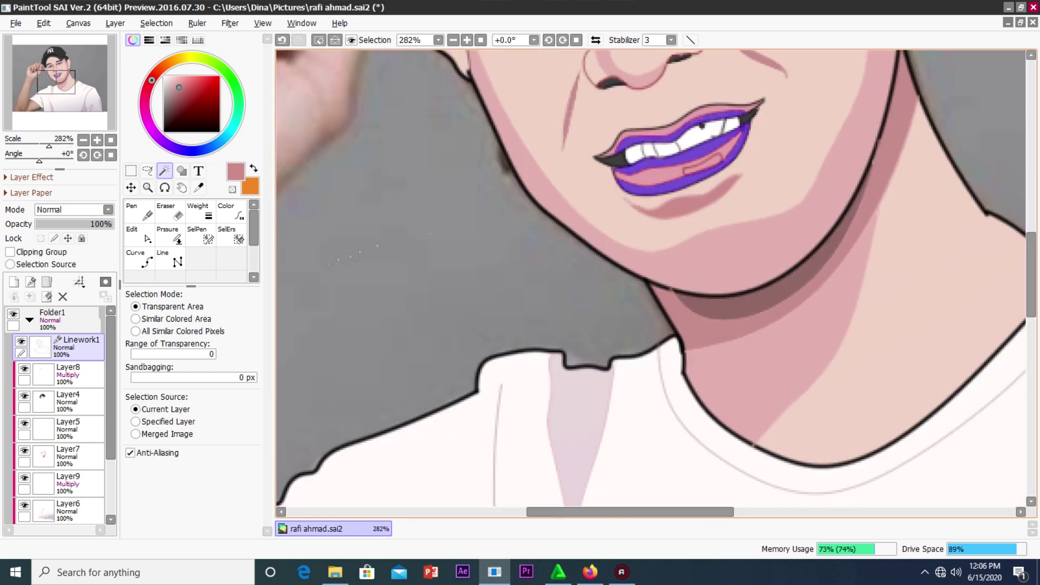
{"action": "left_click", "coordinate": [67, 484]}
{"action": "left_click", "coordinate": [139, 259]}
{"action": "scroll", "coordinate": [704, 244], "scroll_direction": "up", "scroll_amount": 4}
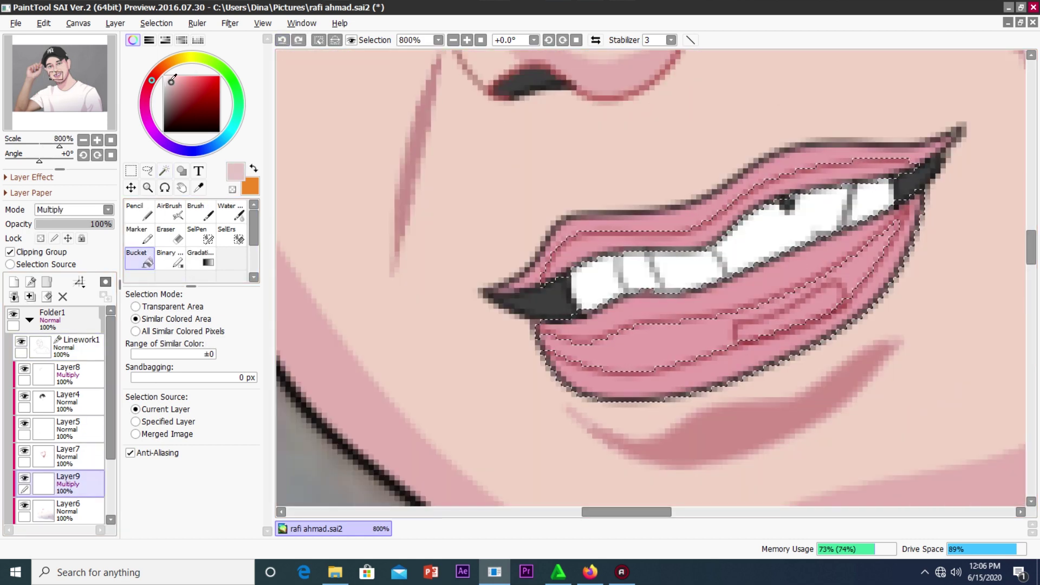
{"action": "key", "text": "ctrl+d"}
Recolour the line between the lips with pink picked from the lips.
{"action": "scroll", "coordinate": [650, 270], "scroll_direction": "down", "scroll_amount": 5}
{"action": "scroll", "coordinate": [595, 271], "scroll_direction": "up", "scroll_amount": 5}
{"action": "left_click", "coordinate": [68, 346]}
{"action": "left_click", "coordinate": [231, 211]}
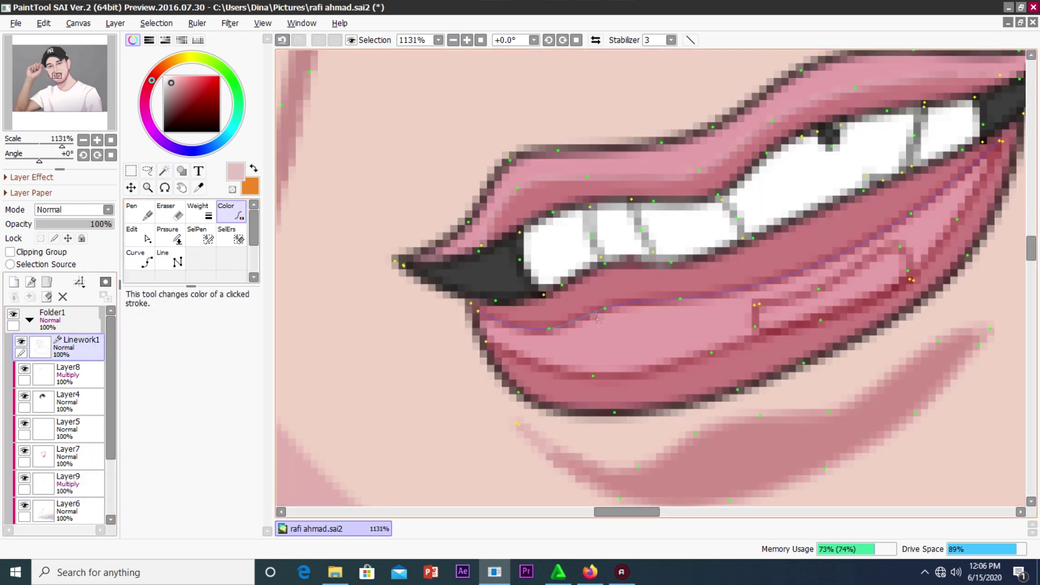
{"action": "key", "text": "alt"}
{"action": "left_click", "coordinate": [240, 216]}
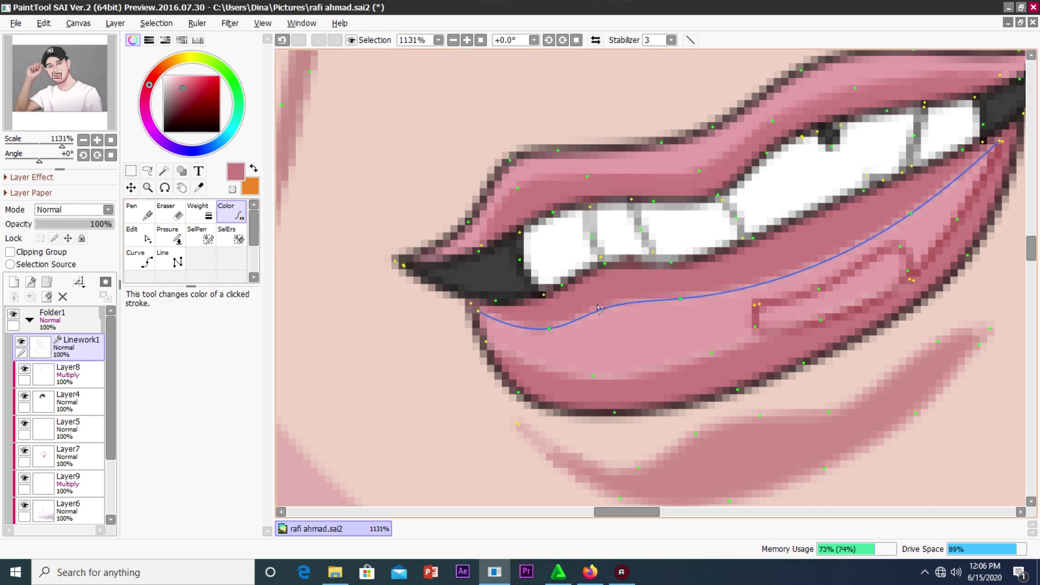
{"action": "left_click_drag", "start_coordinate": [707, 366], "coordinate": [447, 393]}
Fill a light pink highlight on the lower lip on a new layer.
{"action": "key", "text": "w"}
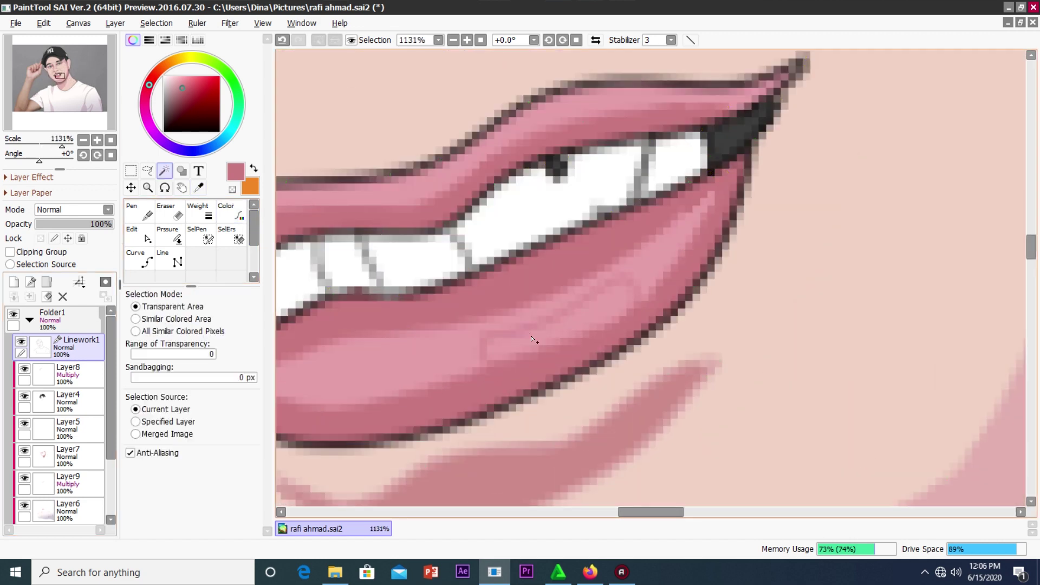
{"action": "key", "text": "ctrl+shift+n"}
{"action": "key", "text": "b"}
{"action": "left_click", "coordinate": [557, 331]}
{"action": "scroll", "coordinate": [326, 49], "scroll_direction": "down", "scroll_amount": 3}
{"action": "scroll", "coordinate": [326, 48], "scroll_direction": "down", "scroll_amount": 5}
{"action": "scroll", "coordinate": [541, 271], "scroll_direction": "up", "scroll_amount": 5}
{"action": "scroll", "coordinate": [542, 271], "scroll_direction": "up", "scroll_amount": 5}
{"action": "left_click", "coordinate": [199, 187]}
{"action": "scroll", "coordinate": [62, 463], "scroll_direction": "down", "scroll_amount": 1}
Magic-wand select the ear area from the shading layer.
{"action": "left_click", "coordinate": [61, 463]}
{"action": "key", "text": "n"}
{"action": "scroll", "coordinate": [374, 309], "scroll_direction": "up", "scroll_amount": 2}
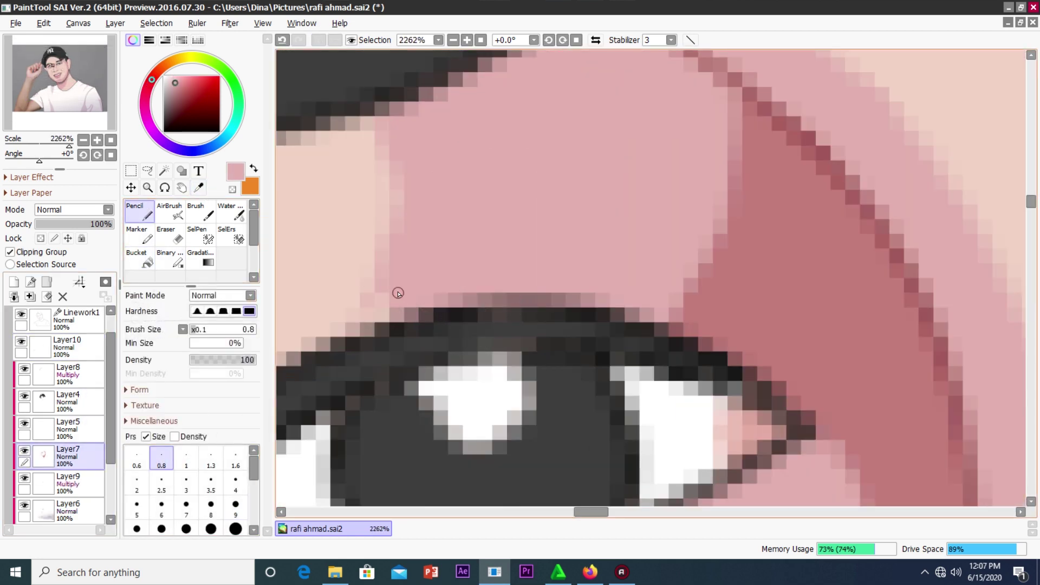
{"action": "scroll", "coordinate": [384, 195], "scroll_direction": "down", "scroll_amount": 3}
{"action": "scroll", "coordinate": [384, 195], "scroll_direction": "down", "scroll_amount": 2}
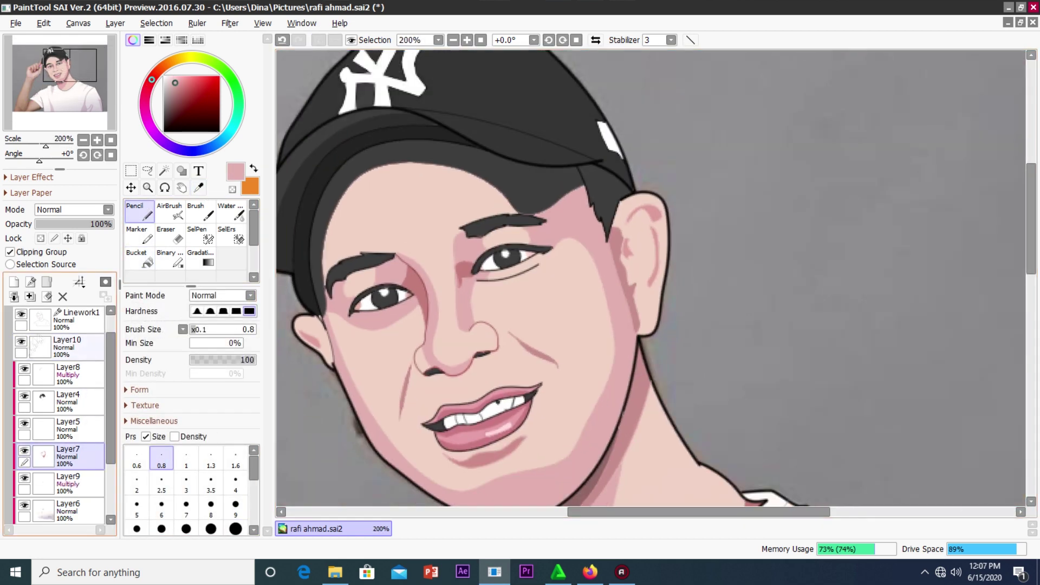
{"action": "scroll", "coordinate": [488, 244], "scroll_direction": "down", "scroll_amount": 1}
{"action": "scroll", "coordinate": [631, 244], "scroll_direction": "up", "scroll_amount": 1}
{"action": "key", "text": "w"}
{"action": "scroll", "coordinate": [631, 245], "scroll_direction": "up", "scroll_amount": 1}
{"action": "scroll", "coordinate": [61, 346], "scroll_direction": "up", "scroll_amount": 1}
{"action": "left_click", "coordinate": [63, 347]}
Fill the ear on Layer8 with a shading colour picked from the drawing.
{"action": "left_click", "coordinate": [622, 260]}
{"action": "left_click", "coordinate": [64, 348]}
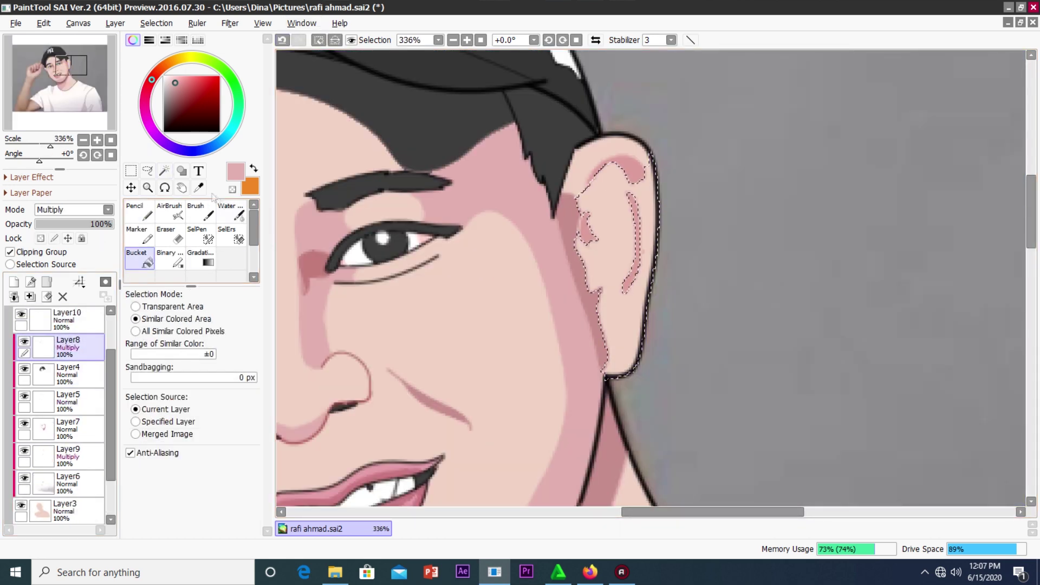
{"action": "key", "text": "alt"}
{"action": "left_click", "coordinate": [142, 259]}
{"action": "scroll", "coordinate": [650, 276], "scroll_direction": "down", "scroll_amount": 3}
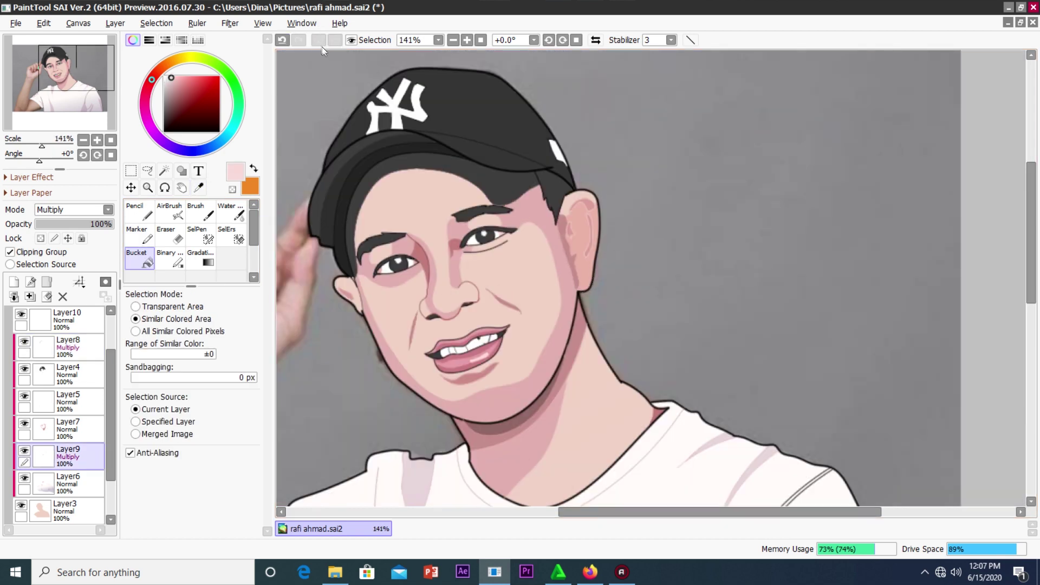
{"action": "scroll", "coordinate": [287, 283], "scroll_direction": "up", "scroll_amount": 1}
{"action": "scroll", "coordinate": [287, 283], "scroll_direction": "up", "scroll_amount": 4}
Reselect the ear, set the shading layer to Multiply, and fill it.
{"action": "left_click", "coordinate": [164, 170]}
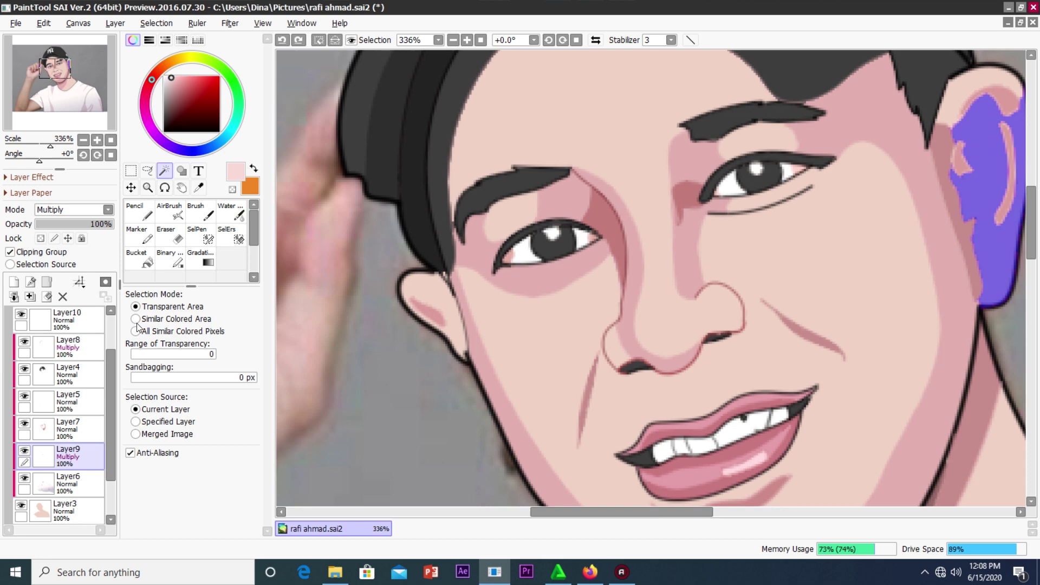
{"action": "left_click", "coordinate": [65, 509]}
{"action": "left_click", "coordinate": [76, 209]}
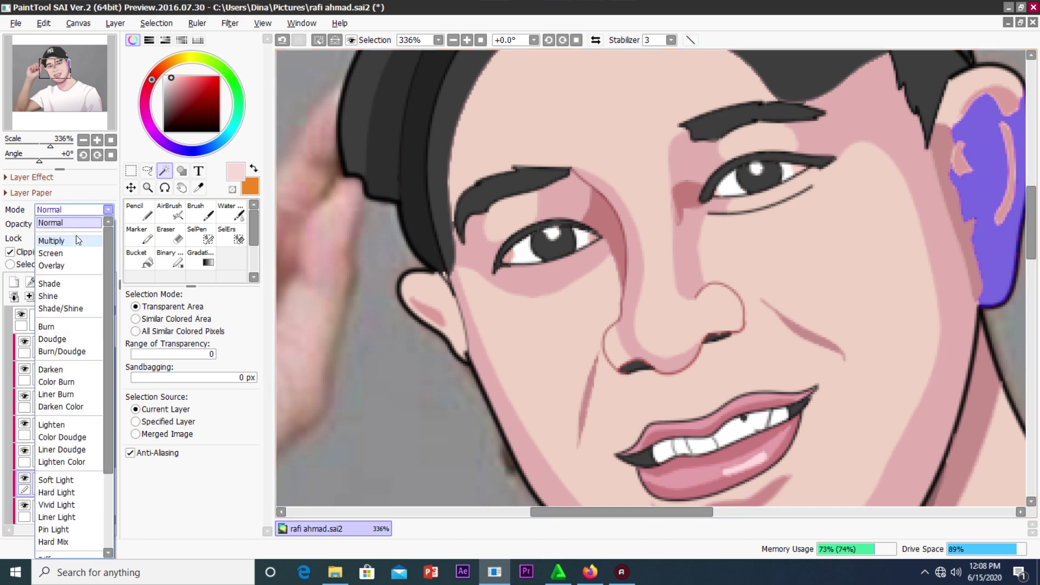
{"action": "left_click", "coordinate": [78, 240]}
{"action": "left_click", "coordinate": [142, 259]}
{"action": "scroll", "coordinate": [487, 217], "scroll_direction": "down", "scroll_amount": 2}
{"action": "left_click", "coordinate": [318, 40]}
{"action": "scroll", "coordinate": [60, 379], "scroll_direction": "up", "scroll_amount": 2}
Extend the ear selection along its inner edge and fill it with darker pink shading.
{"action": "left_click", "coordinate": [76, 346]}
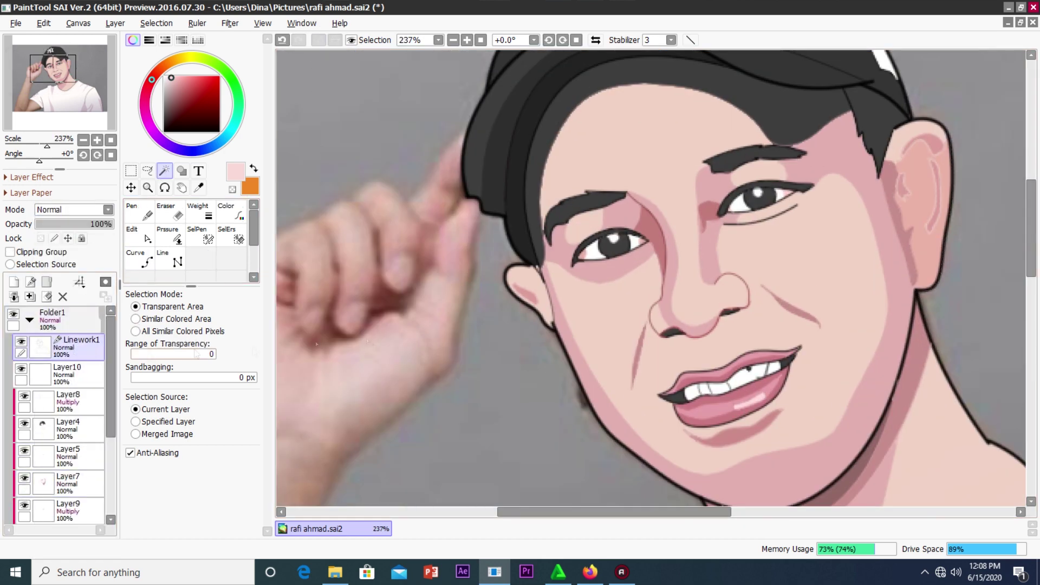
{"action": "scroll", "coordinate": [531, 260], "scroll_direction": "up", "scroll_amount": 4}
{"action": "scroll", "coordinate": [531, 260], "scroll_direction": "up", "scroll_amount": 3}
{"action": "left_click_drag", "start_coordinate": [370, 198], "coordinate": [519, 336]}
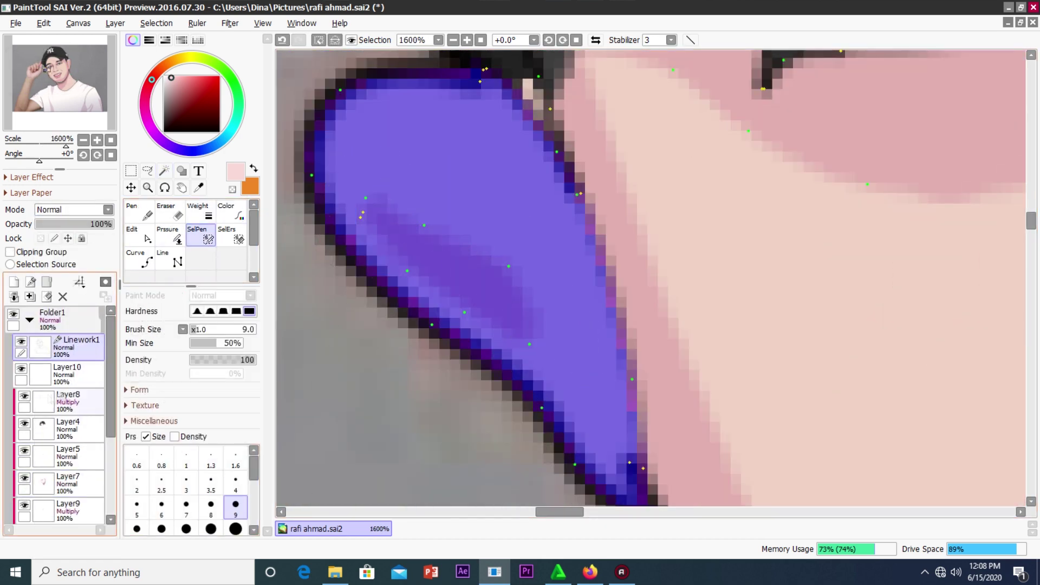
{"action": "scroll", "coordinate": [59, 412], "scroll_direction": "down", "scroll_amount": 3}
{"action": "left_click", "coordinate": [70, 427]}
{"action": "left_click", "coordinate": [139, 259]}
{"action": "scroll", "coordinate": [596, 271], "scroll_direction": "down", "scroll_amount": 6}
{"action": "scroll", "coordinate": [782, 76], "scroll_direction": "up", "scroll_amount": 1}
{"action": "scroll", "coordinate": [622, 189], "scroll_direction": "up", "scroll_amount": 6}
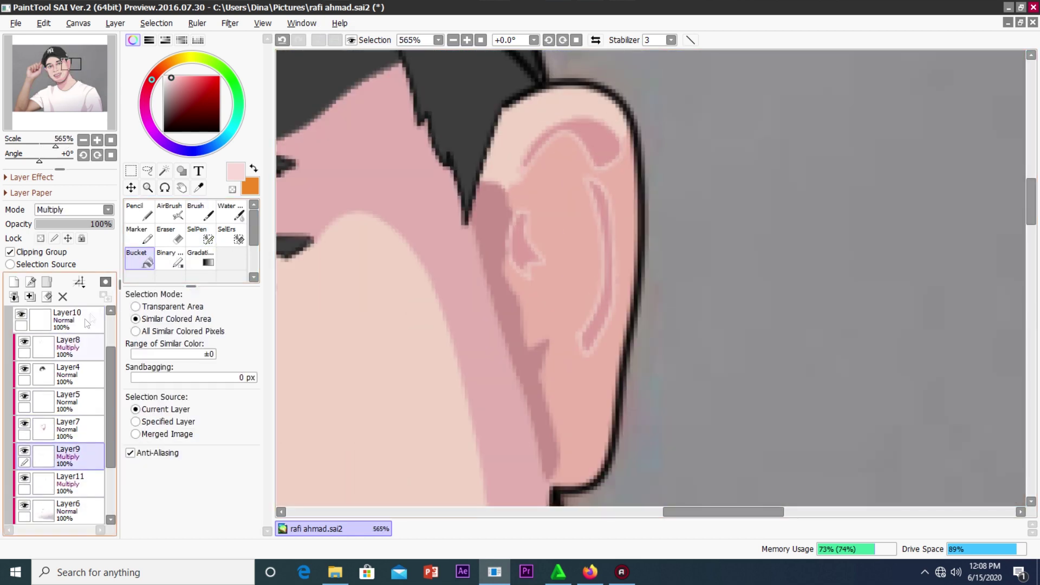
{"action": "scroll", "coordinate": [60, 379], "scroll_direction": "up", "scroll_amount": 2}
Select the lineart layer and pick the stroke recolouring tool.
{"action": "left_click", "coordinate": [75, 347]}
{"action": "left_click", "coordinate": [233, 212]}
{"action": "scroll", "coordinate": [528, 165], "scroll_direction": "down", "scroll_amount": 5}
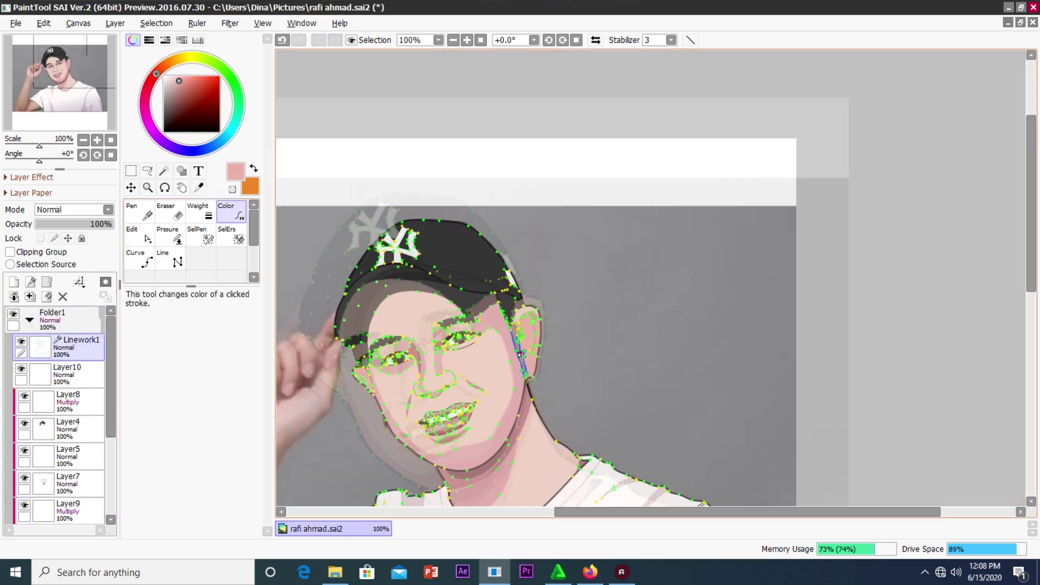
{"action": "scroll", "coordinate": [334, 370], "scroll_direction": "up", "scroll_amount": 3}
{"action": "scroll", "coordinate": [334, 370], "scroll_direction": "up", "scroll_amount": 2}
{"action": "scroll", "coordinate": [334, 369], "scroll_direction": "up", "scroll_amount": 2}
Return to the face colour layer and hide the painted layers to show the reference photo.
{"action": "left_click", "coordinate": [70, 427]}
{"action": "scroll", "coordinate": [515, 216], "scroll_direction": "down", "scroll_amount": 6}
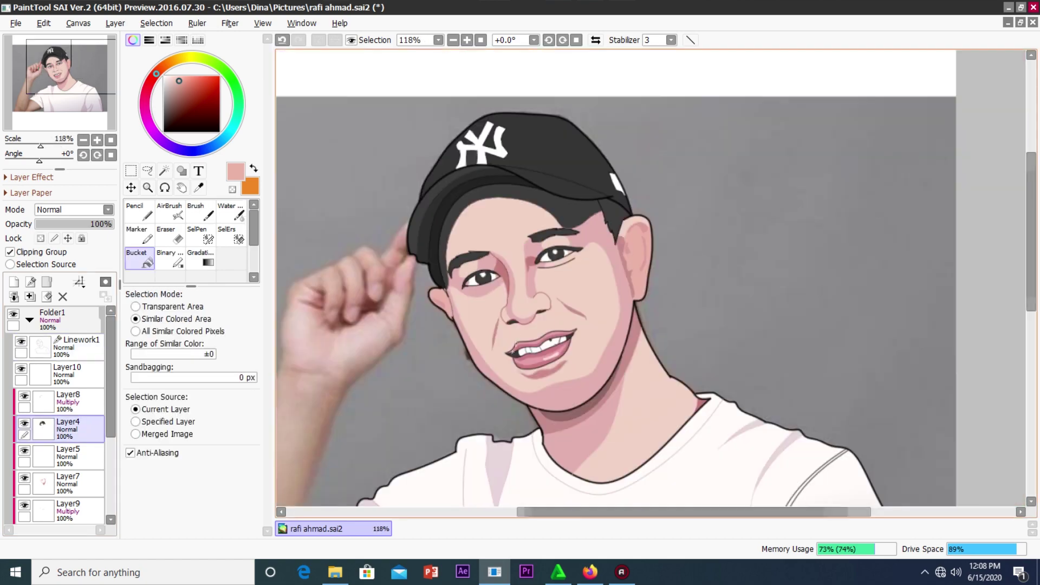
{"action": "scroll", "coordinate": [520, 260], "scroll_direction": "up", "scroll_amount": 5}
{"action": "scroll", "coordinate": [520, 259], "scroll_direction": "down", "scroll_amount": 5}
{"action": "scroll", "coordinate": [514, 142], "scroll_direction": "up", "scroll_amount": 1}
{"action": "scroll", "coordinate": [514, 142], "scroll_direction": "down", "scroll_amount": 1}
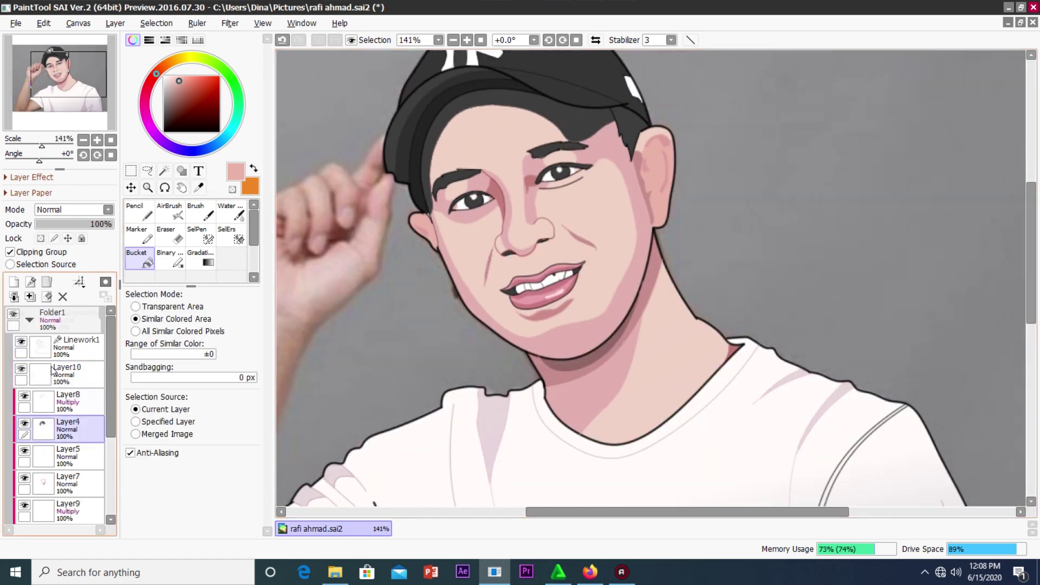
{"action": "left_click_drag", "start_coordinate": [24, 395], "coordinate": [24, 505]}
{"action": "scroll", "coordinate": [541, 244], "scroll_direction": "up", "scroll_amount": 5}
{"action": "left_click", "coordinate": [52, 352]}
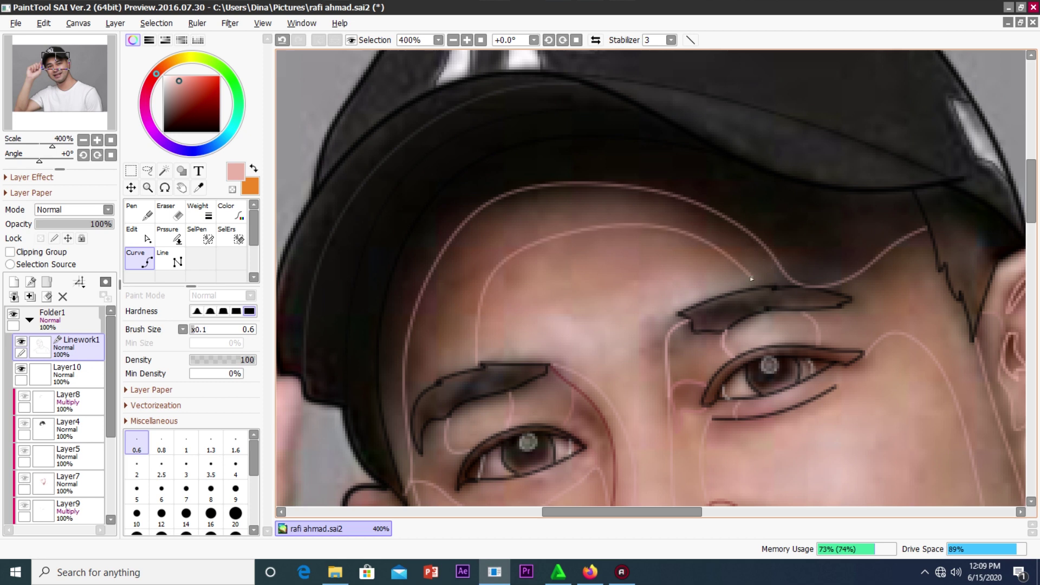
Magic-wand select the forehead area inside the lines on Linework1.
{"action": "left_click", "coordinate": [164, 170]}
{"action": "left_click", "coordinate": [541, 271]}
{"action": "key", "text": "ctrl+d"}
{"action": "left_click", "coordinate": [139, 234]}
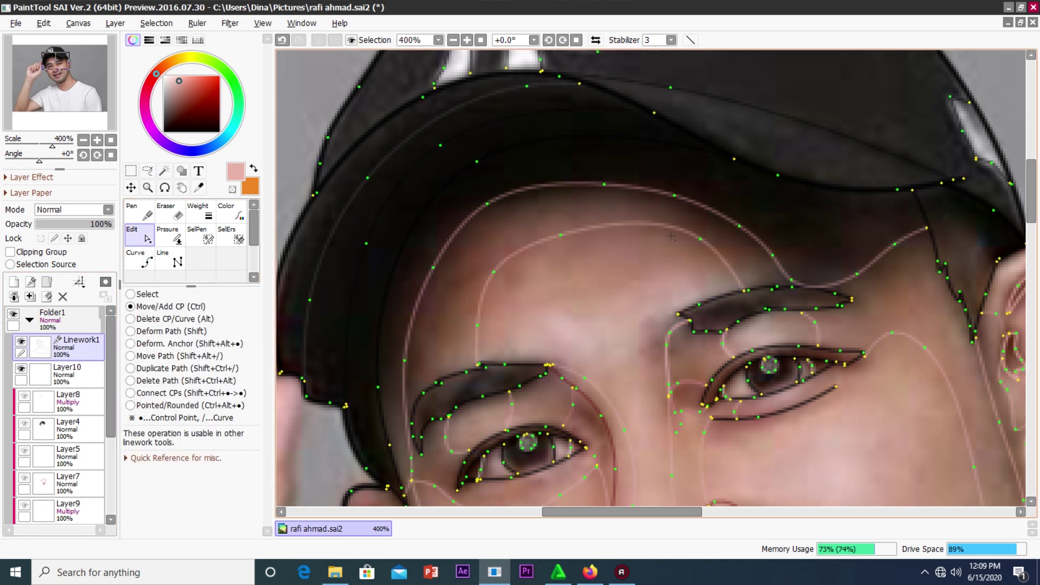
{"action": "left_click", "coordinate": [165, 170]}
{"action": "left_click", "coordinate": [542, 244]}
Show the painted layers again and fill the forehead with darker pink on multiply Layer11.
{"action": "scroll", "coordinate": [54, 412], "scroll_direction": "down", "scroll_amount": 3}
{"action": "left_click_drag", "start_coordinate": [24, 314], "coordinate": [23, 450]}
{"action": "left_click", "coordinate": [198, 188]}
{"action": "left_click", "coordinate": [71, 426]}
{"action": "key", "text": "ctrl+minus"}
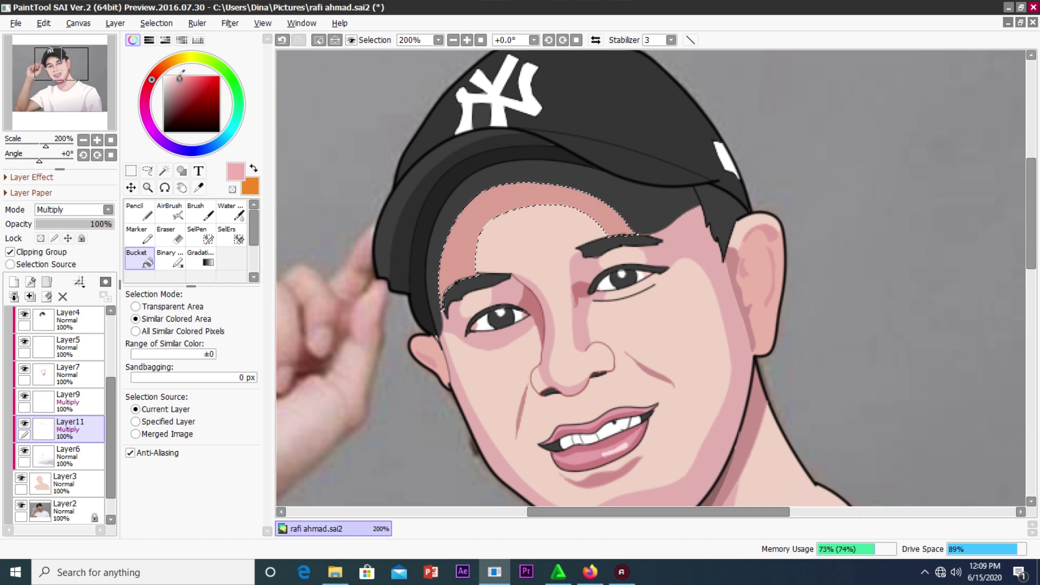
{"action": "left_click", "coordinate": [460, 222]}
Fill the forehead selection with pink shadow on Layer7 and deselect.
{"action": "scroll", "coordinate": [444, 205], "scroll_direction": "down", "scroll_amount": 5}
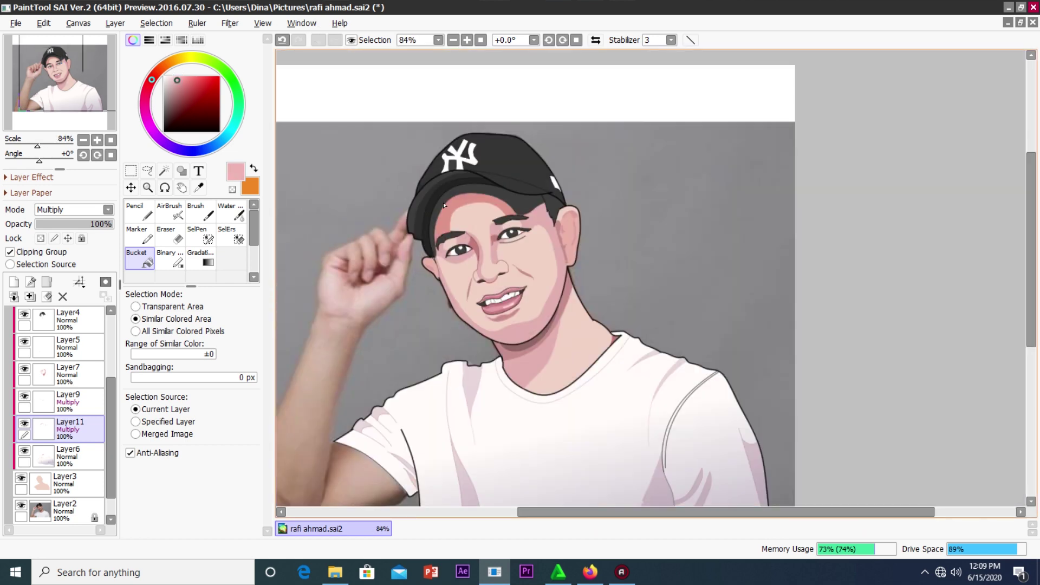
{"action": "left_click", "coordinate": [70, 374]}
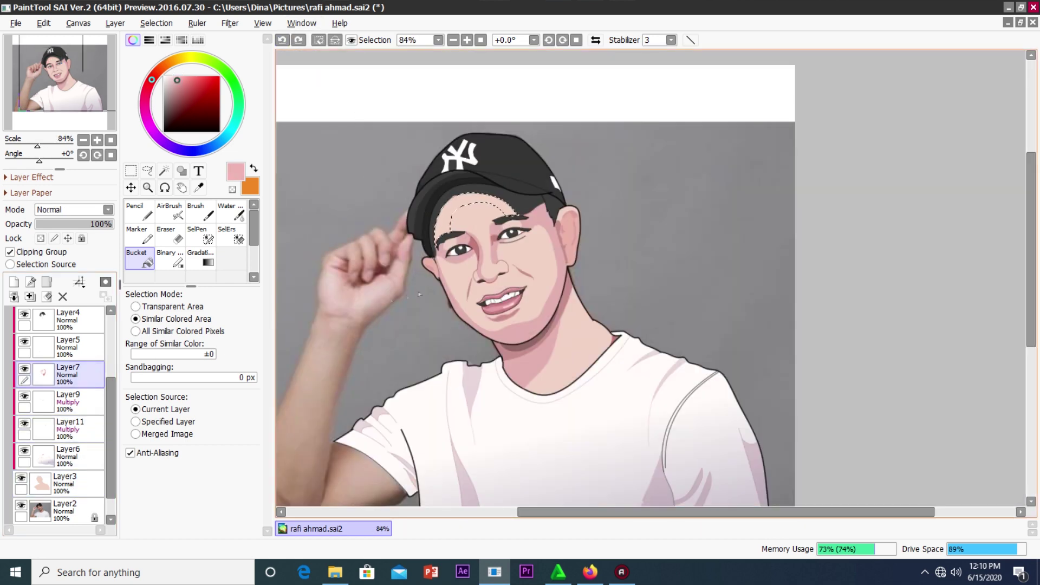
{"action": "scroll", "coordinate": [460, 202], "scroll_direction": "up", "scroll_amount": 4}
{"action": "left_click", "coordinate": [140, 260]}
{"action": "left_click", "coordinate": [520, 141]}
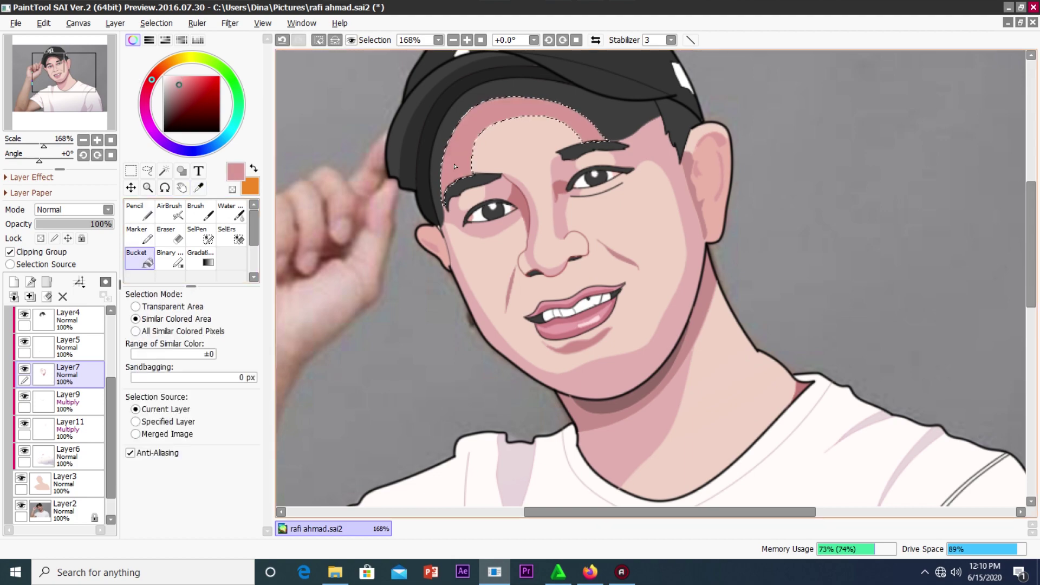
{"action": "key", "text": "ctrl+d"}
{"action": "scroll", "coordinate": [398, 210], "scroll_direction": "down", "scroll_amount": 4}
{"action": "scroll", "coordinate": [399, 210], "scroll_direction": "up", "scroll_amount": 1}
{"action": "scroll", "coordinate": [398, 210], "scroll_direction": "up", "scroll_amount": 3}
{"action": "scroll", "coordinate": [533, 197], "scroll_direction": "up", "scroll_amount": 3}
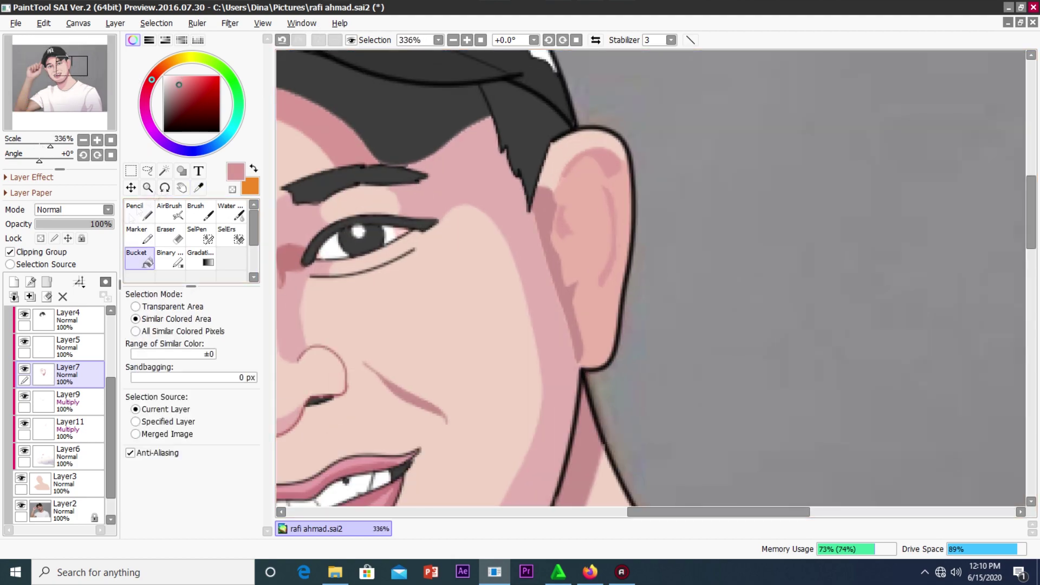
{"action": "scroll", "coordinate": [534, 198], "scroll_direction": "down", "scroll_amount": 3}
{"action": "scroll", "coordinate": [533, 198], "scroll_direction": "down", "scroll_amount": 2}
{"action": "scroll", "coordinate": [303, 276], "scroll_direction": "up", "scroll_amount": 4}
{"action": "scroll", "coordinate": [518, 199], "scroll_direction": "up", "scroll_amount": 3}
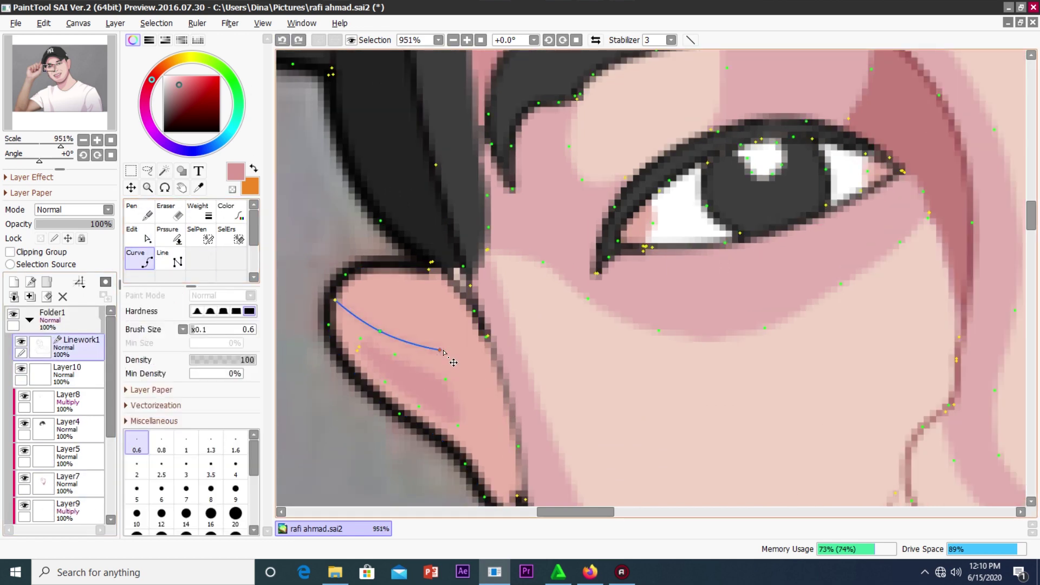
Select the upper ear and fill it with shading on Layer9.
{"action": "left_click", "coordinate": [164, 171]}
{"action": "left_click", "coordinate": [401, 303]}
{"action": "scroll", "coordinate": [76, 460], "scroll_direction": "down", "scroll_amount": 3}
{"action": "left_click", "coordinate": [75, 436]}
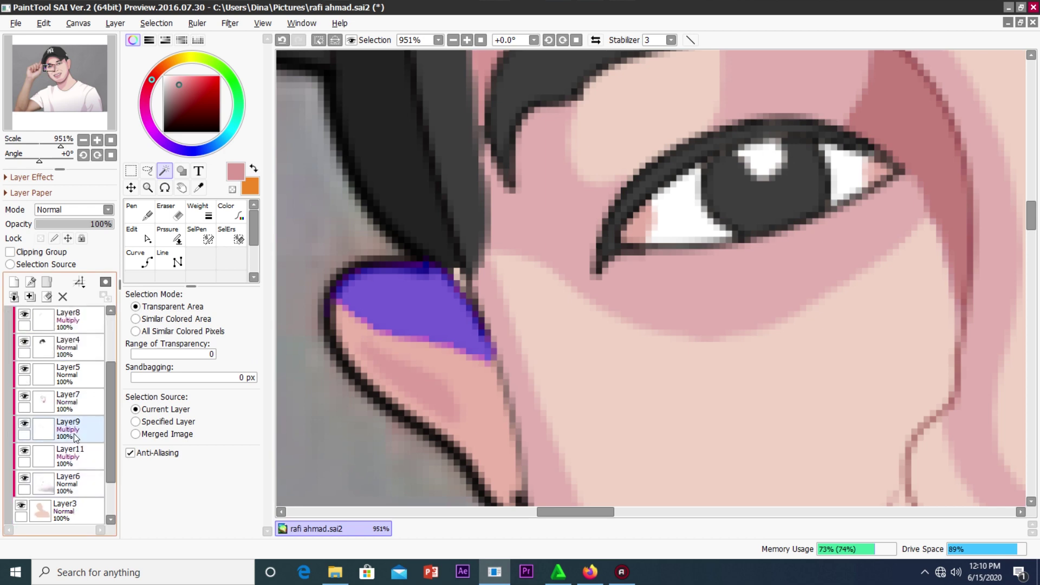
{"action": "left_click", "coordinate": [319, 41]}
{"action": "scroll", "coordinate": [404, 303], "scroll_direction": "down", "scroll_amount": 5}
{"action": "scroll", "coordinate": [404, 303], "scroll_direction": "up", "scroll_amount": 2}
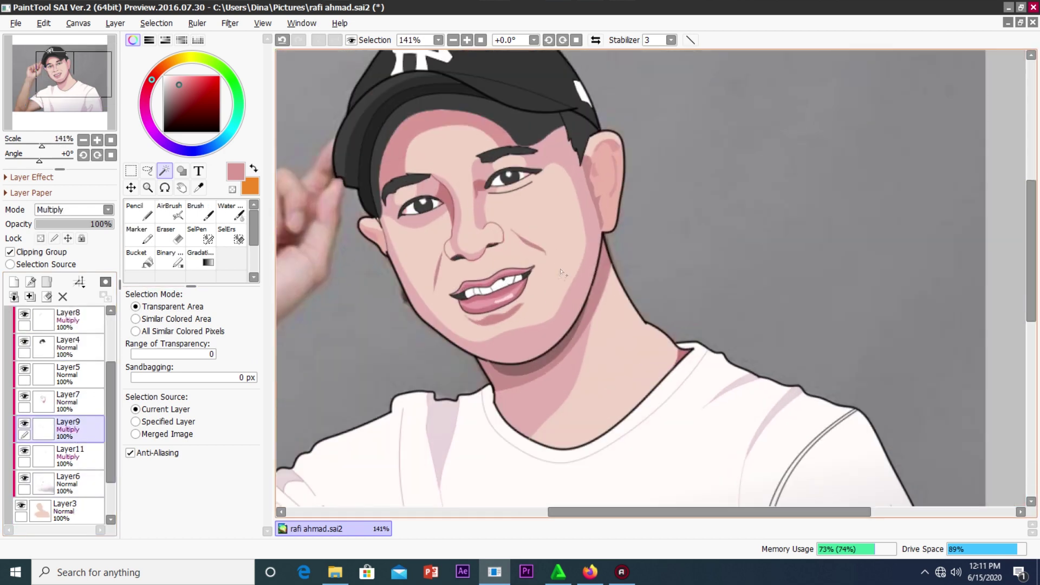
{"action": "scroll", "coordinate": [403, 303], "scroll_direction": "up", "scroll_amount": 2}
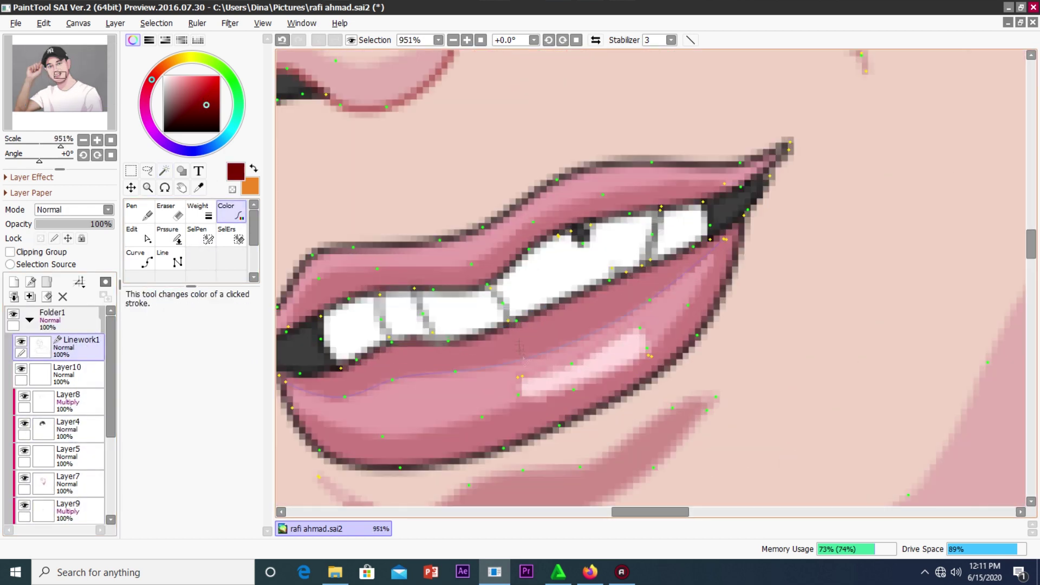
{"action": "scroll", "coordinate": [434, 291], "scroll_direction": "down", "scroll_amount": 2}
{"action": "scroll", "coordinate": [454, 309], "scroll_direction": "up", "scroll_amount": 1}
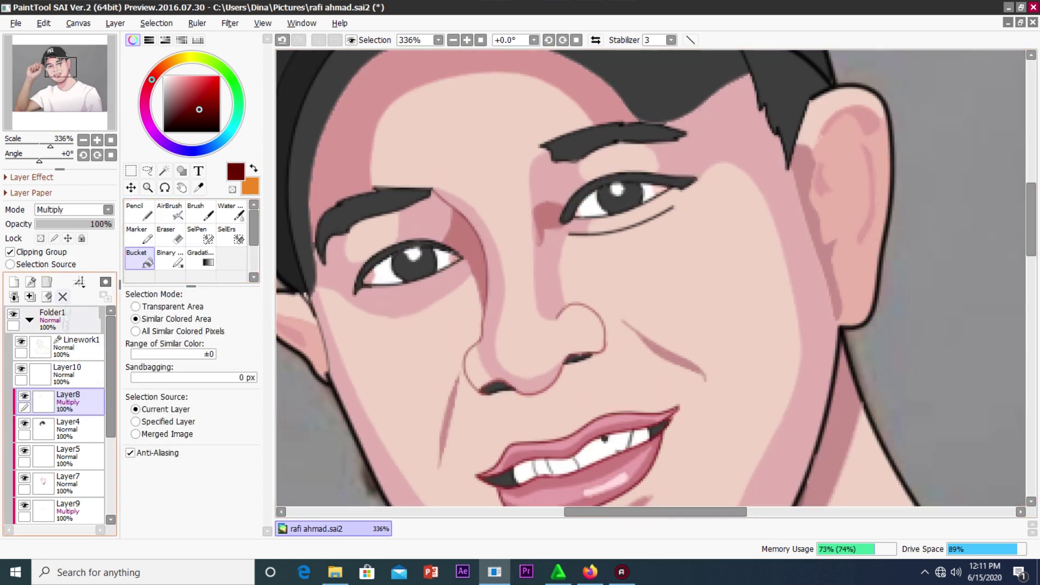
Recolour the mouth's line strokes on the linework and select the cap's left edge.
{"action": "left_click", "coordinate": [76, 346]}
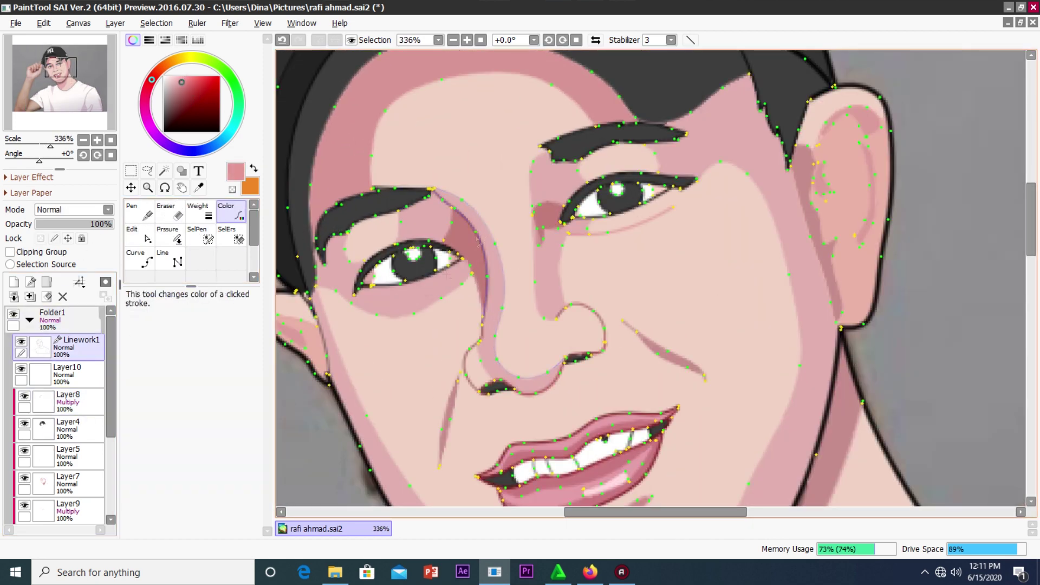
{"action": "scroll", "coordinate": [421, 317], "scroll_direction": "down", "scroll_amount": 5}
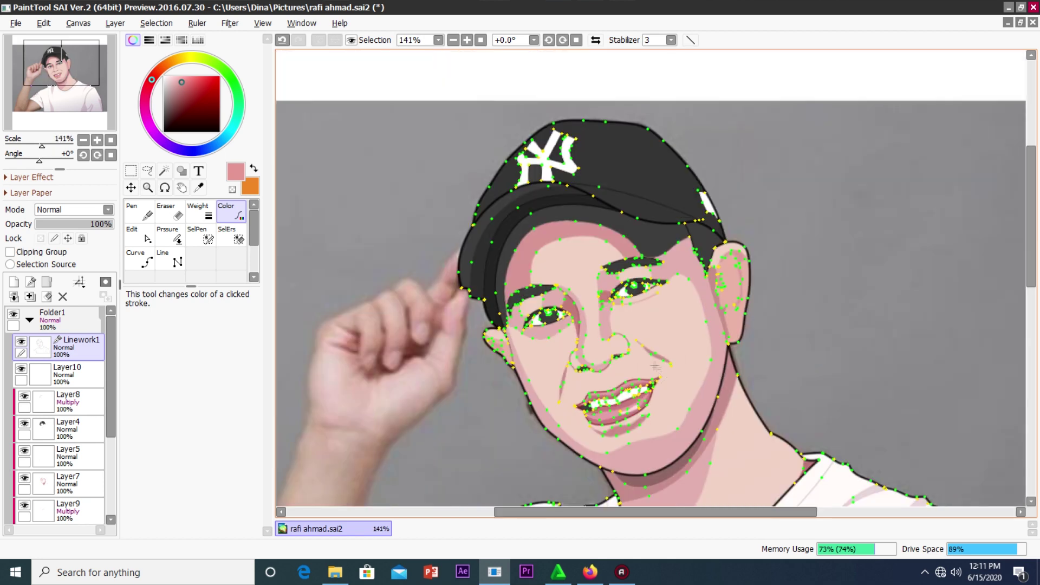
{"action": "scroll", "coordinate": [422, 239], "scroll_direction": "up", "scroll_amount": 2}
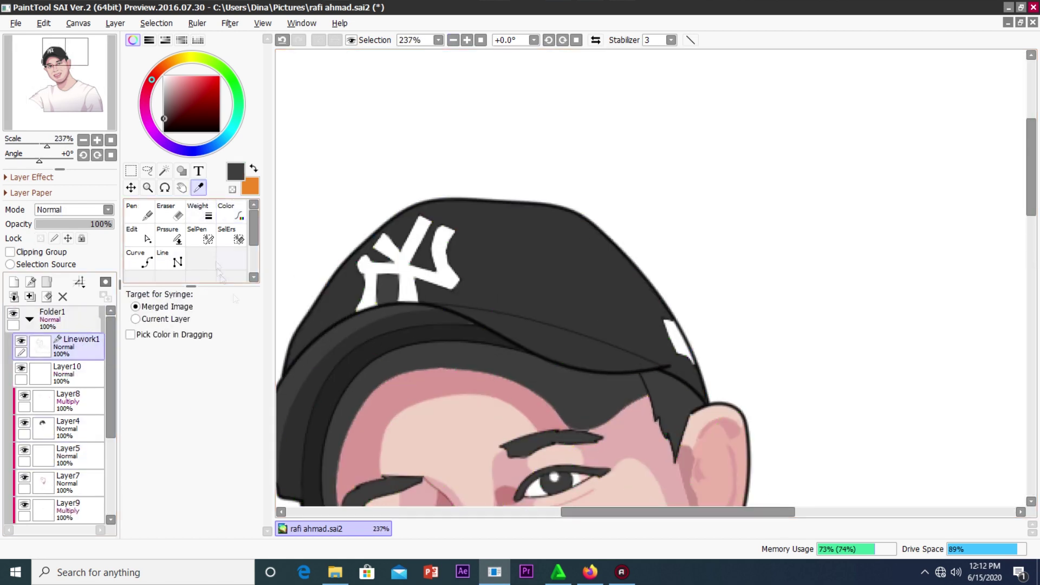
{"action": "left_click", "coordinate": [231, 211]}
{"action": "left_click", "coordinate": [139, 259]}
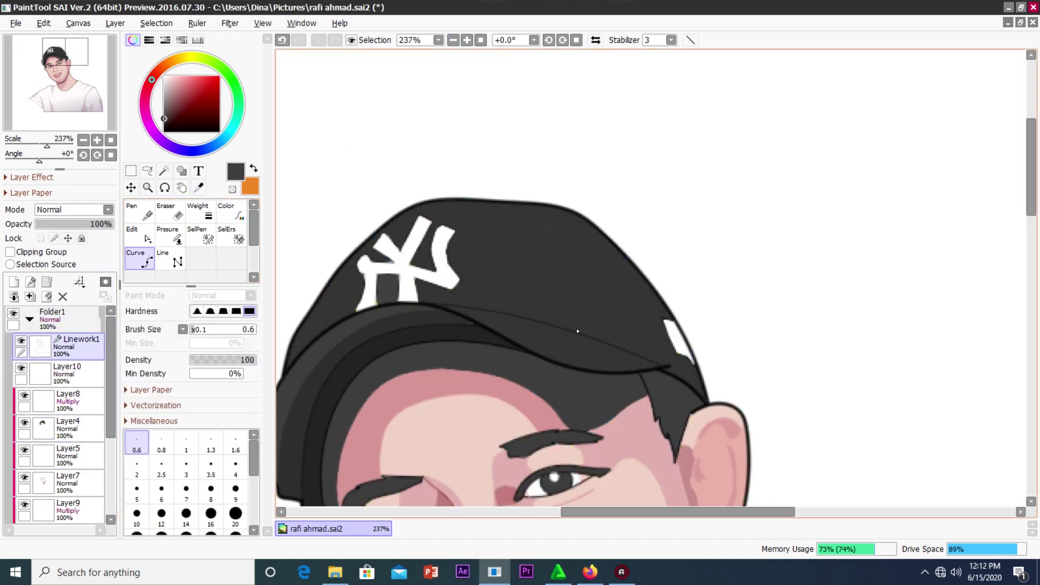
{"action": "scroll", "coordinate": [412, 286], "scroll_direction": "up", "scroll_amount": 5}
{"action": "scroll", "coordinate": [414, 368], "scroll_direction": "down", "scroll_amount": 4}
{"action": "left_click", "coordinate": [390, 325]}
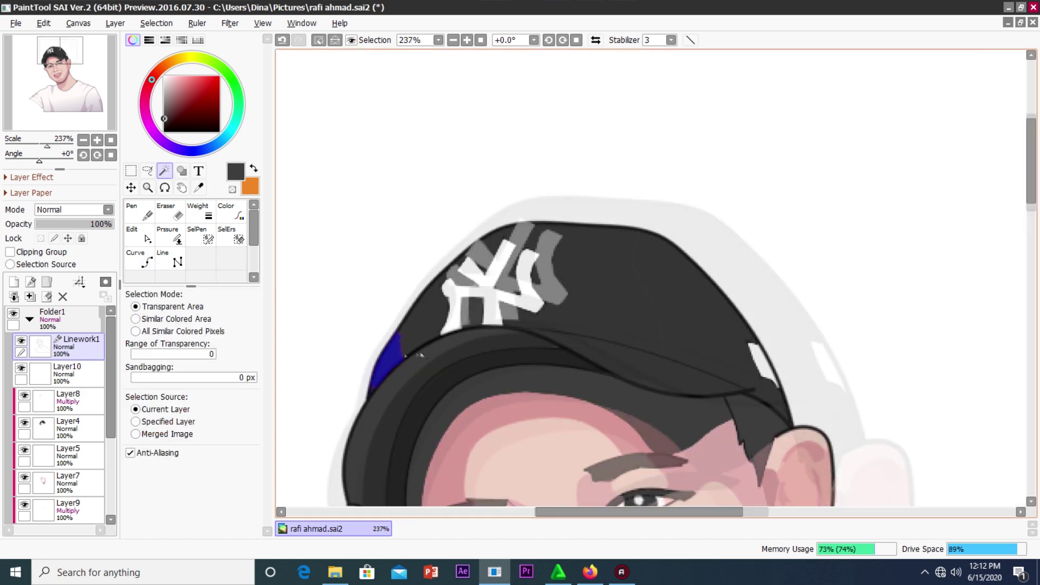
Select the hair strand beside the ear and fill it darker on multiply Layer8.
{"action": "scroll", "coordinate": [379, 335], "scroll_direction": "up", "scroll_amount": 8}
{"action": "scroll", "coordinate": [403, 233], "scroll_direction": "up", "scroll_amount": 1}
{"action": "scroll", "coordinate": [405, 299], "scroll_direction": "down", "scroll_amount": 4}
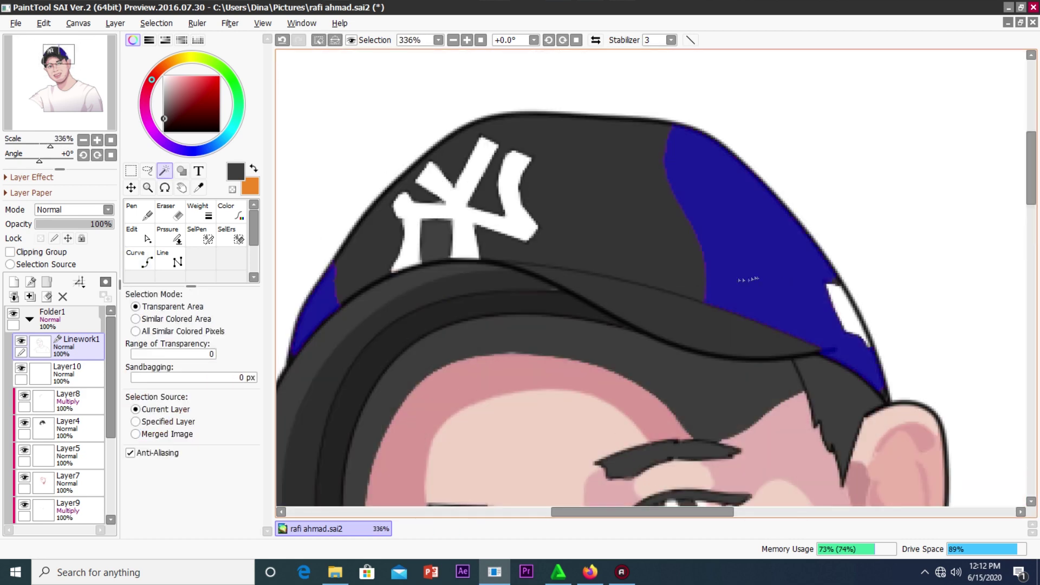
{"action": "scroll", "coordinate": [600, 296], "scroll_direction": "down", "scroll_amount": 4}
{"action": "left_click", "coordinate": [314, 44]}
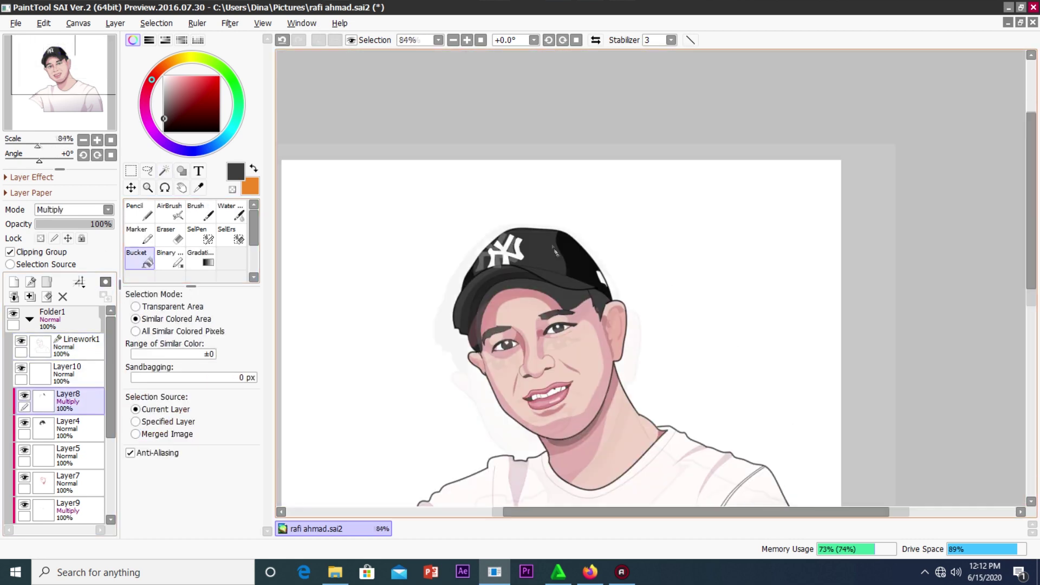
{"action": "scroll", "coordinate": [595, 303], "scroll_direction": "up", "scroll_amount": 2}
{"action": "left_click", "coordinate": [165, 171]}
{"action": "left_click", "coordinate": [632, 343]}
{"action": "left_click", "coordinate": [76, 342]}
{"action": "left_click", "coordinate": [632, 343]}
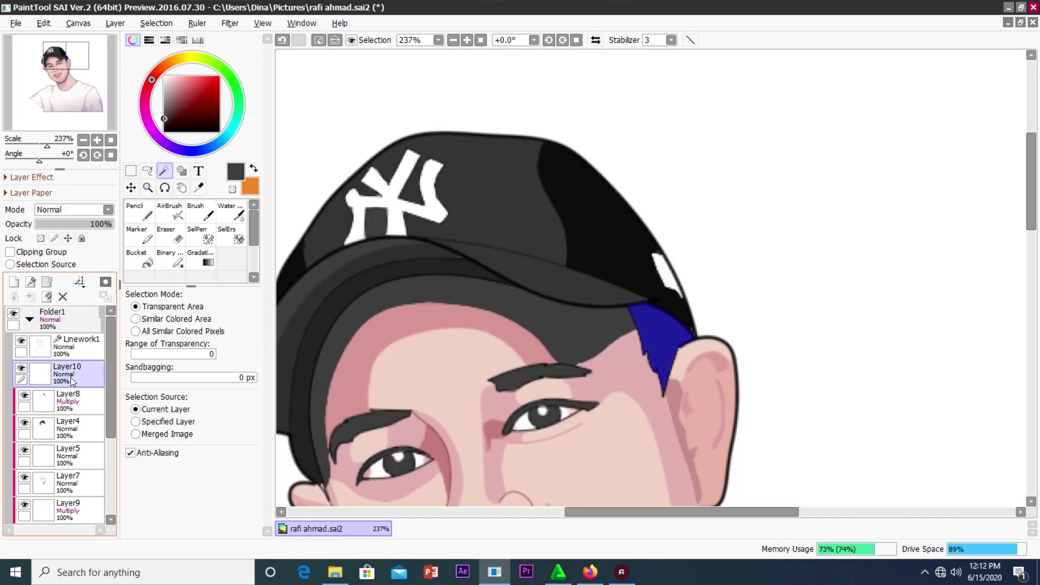
{"action": "key", "text": "c"}
{"action": "left_click", "coordinate": [70, 401]}
{"action": "left_click", "coordinate": [658, 341]}
{"action": "scroll", "coordinate": [658, 341], "scroll_direction": "down", "scroll_amount": 3}
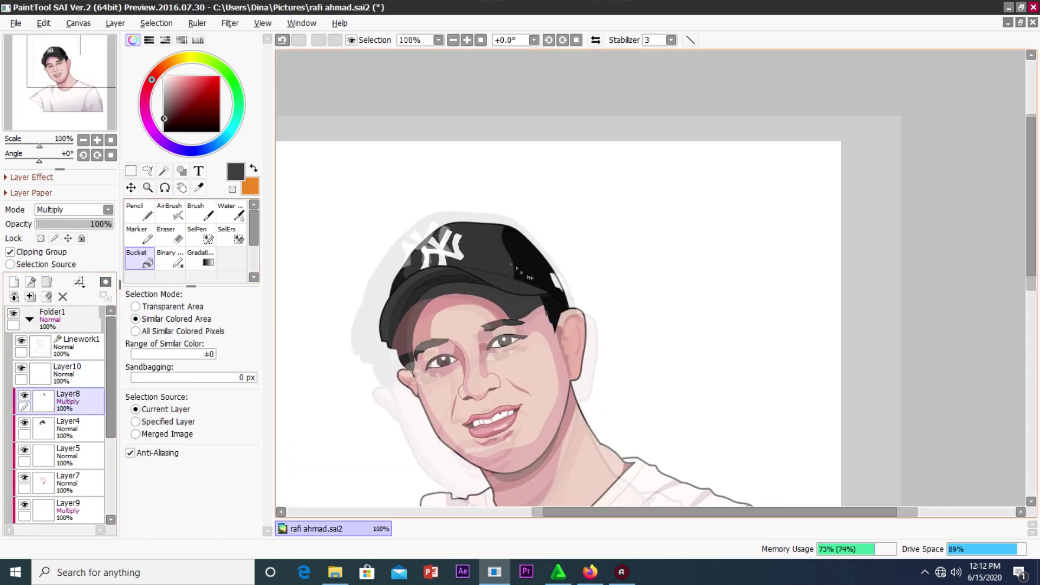
{"action": "scroll", "coordinate": [490, 328], "scroll_direction": "up", "scroll_amount": 5}
{"action": "scroll", "coordinate": [490, 328], "scroll_direction": "up", "scroll_amount": 2}
{"action": "scroll", "coordinate": [490, 328], "scroll_direction": "down", "scroll_amount": 2}
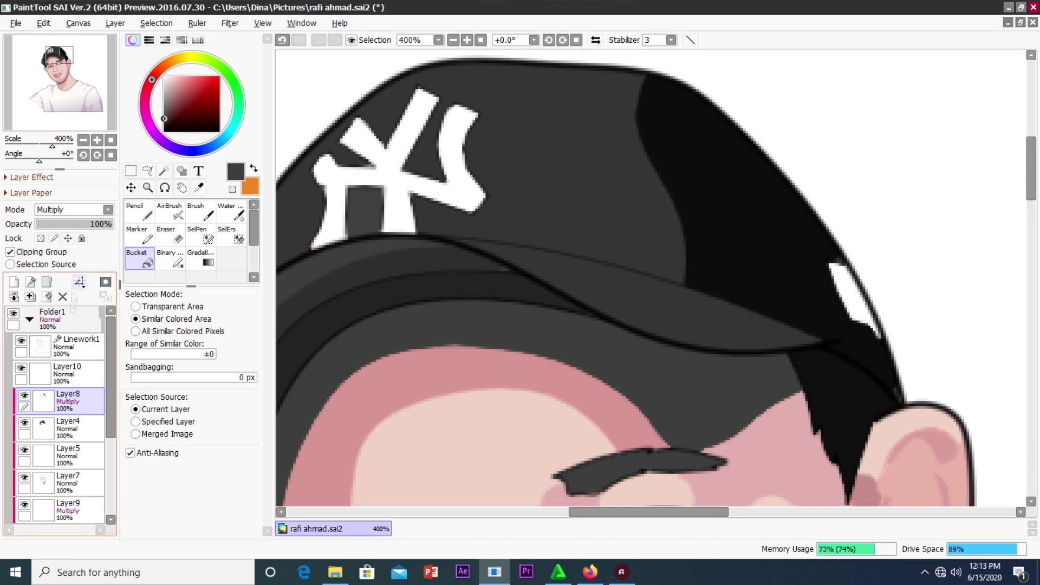
Select the band just under the cap brim and bucket-fill it grey on Layer8.
{"action": "left_click", "coordinate": [76, 345]}
{"action": "scroll", "coordinate": [420, 238], "scroll_direction": "up", "scroll_amount": 2}
{"action": "scroll", "coordinate": [420, 237], "scroll_direction": "up", "scroll_amount": 1}
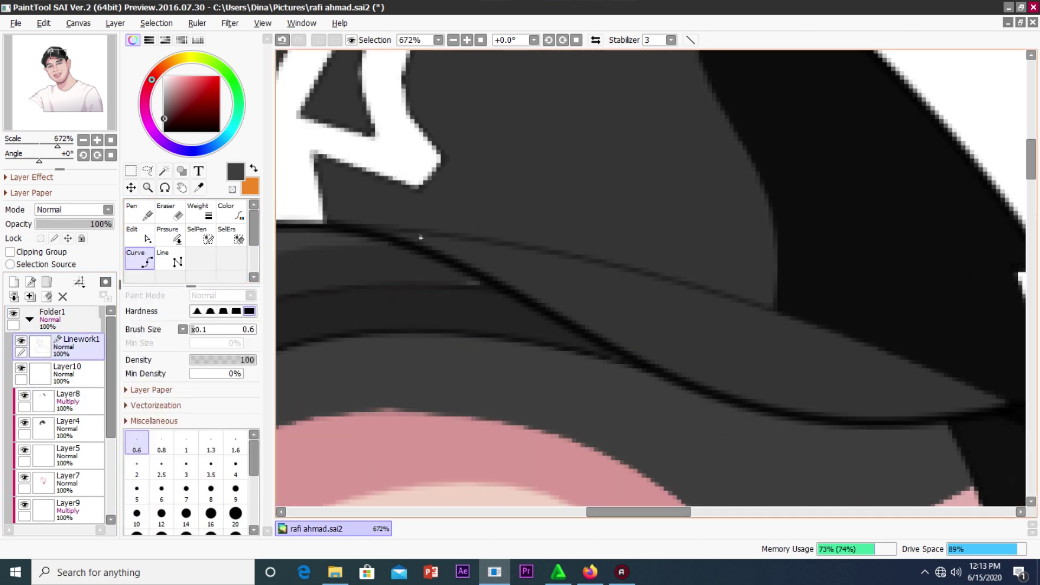
{"action": "key", "text": "w"}
{"action": "left_click", "coordinate": [971, 388]}
{"action": "scroll", "coordinate": [428, 220], "scroll_direction": "up", "scroll_amount": 2}
{"action": "scroll", "coordinate": [420, 222], "scroll_direction": "down", "scroll_amount": 6}
{"action": "left_click", "coordinate": [71, 401]}
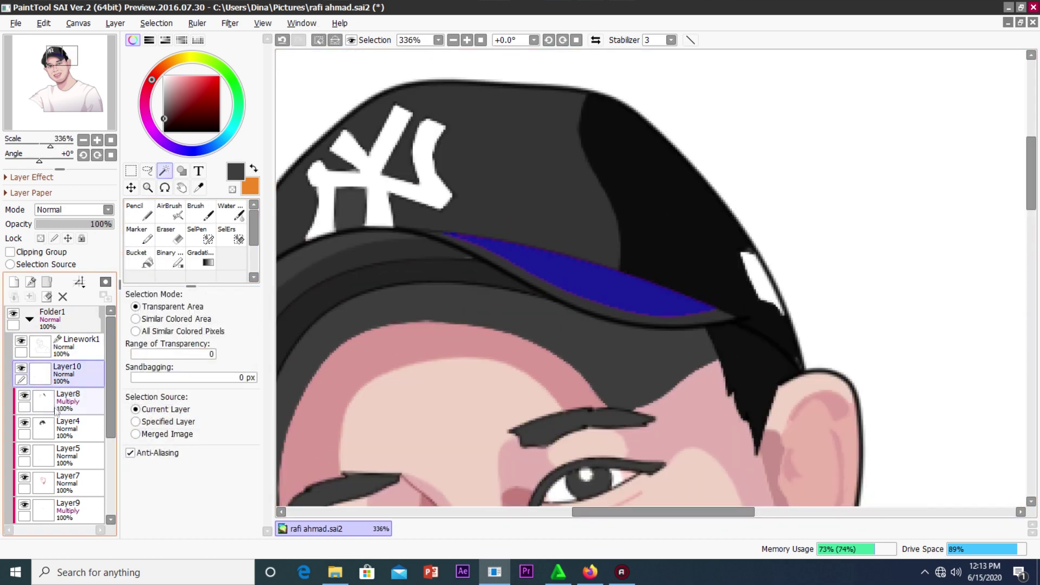
{"action": "left_click", "coordinate": [139, 259]}
{"action": "left_click", "coordinate": [164, 98]}
{"action": "left_click", "coordinate": [520, 293]}
{"action": "key", "text": "ctrl+d"}
{"action": "scroll", "coordinate": [375, 395], "scroll_direction": "up", "scroll_amount": 1}
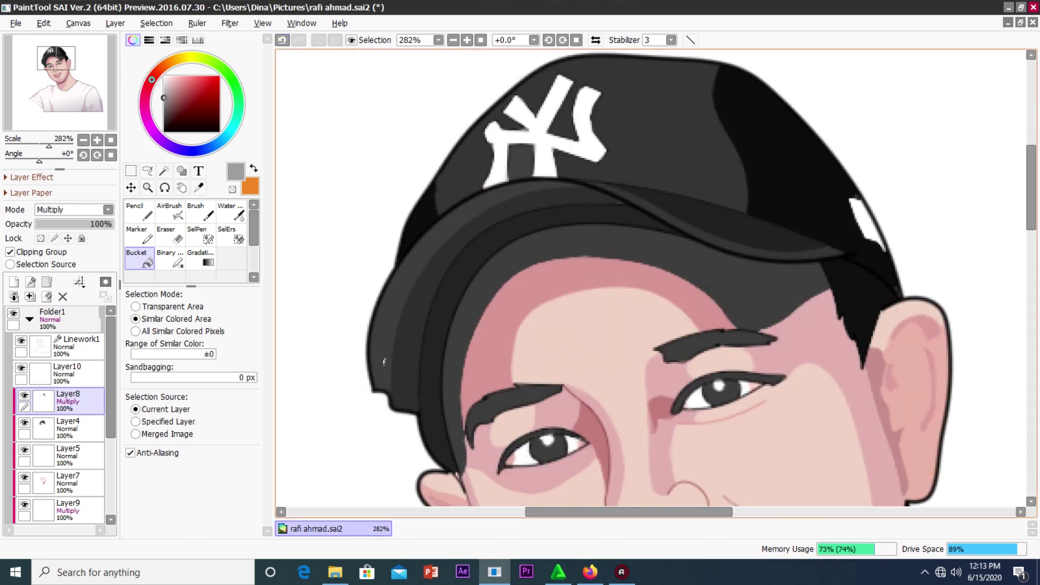
{"action": "scroll", "coordinate": [376, 395], "scroll_direction": "up", "scroll_amount": 1}
Select the edge strip along the cap's left side and check the linework with the vector Color tool.
{"action": "left_click", "coordinate": [76, 345]}
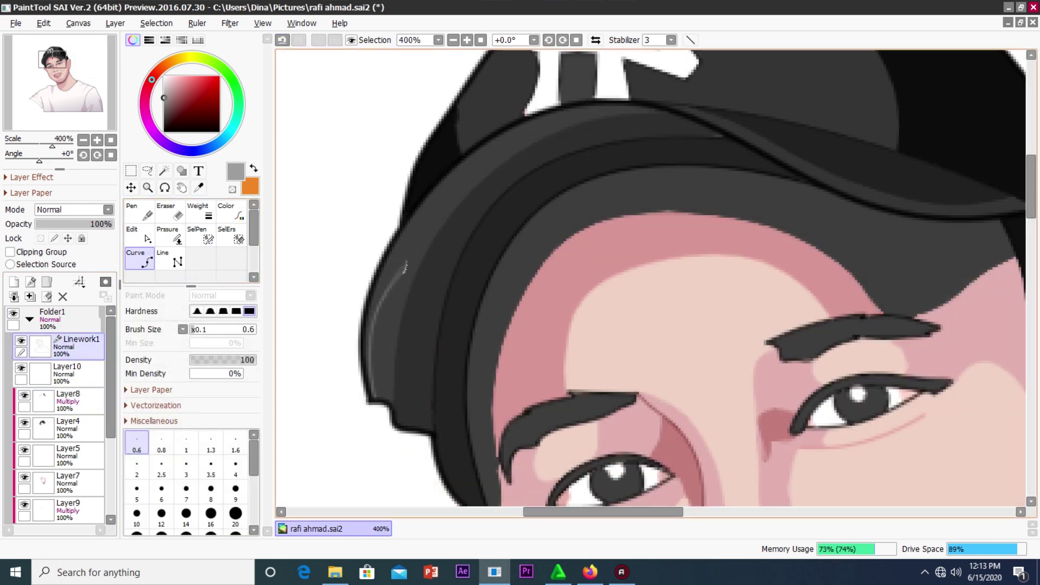
{"action": "key", "text": "w"}
{"action": "scroll", "coordinate": [651, 111], "scroll_direction": "down", "scroll_amount": 2}
{"action": "left_click", "coordinate": [399, 260]}
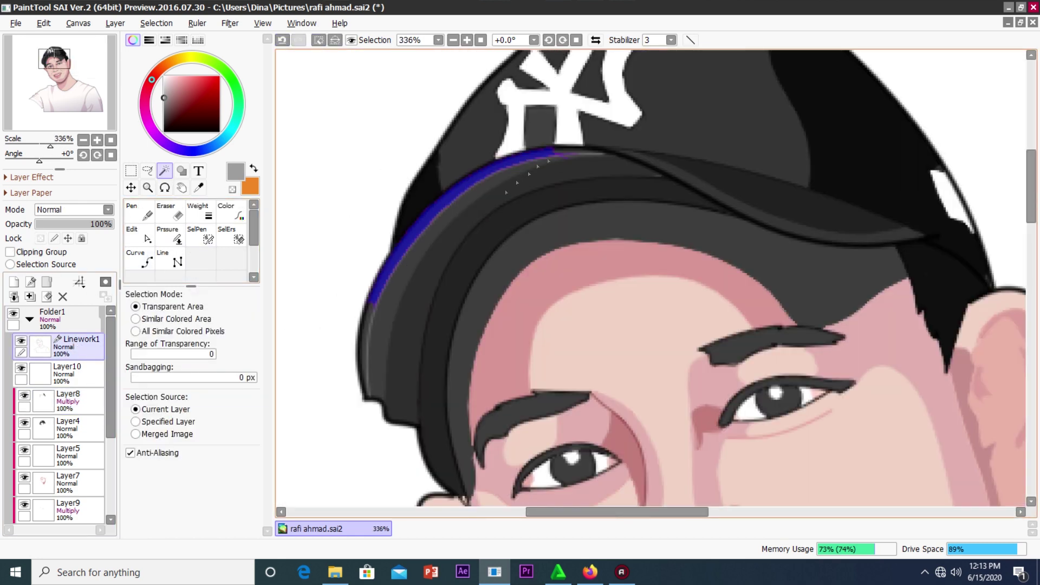
{"action": "scroll", "coordinate": [580, 186], "scroll_direction": "up", "scroll_amount": 2}
{"action": "scroll", "coordinate": [332, 363], "scroll_direction": "up", "scroll_amount": 2}
{"action": "scroll", "coordinate": [344, 314], "scroll_direction": "up", "scroll_amount": 1}
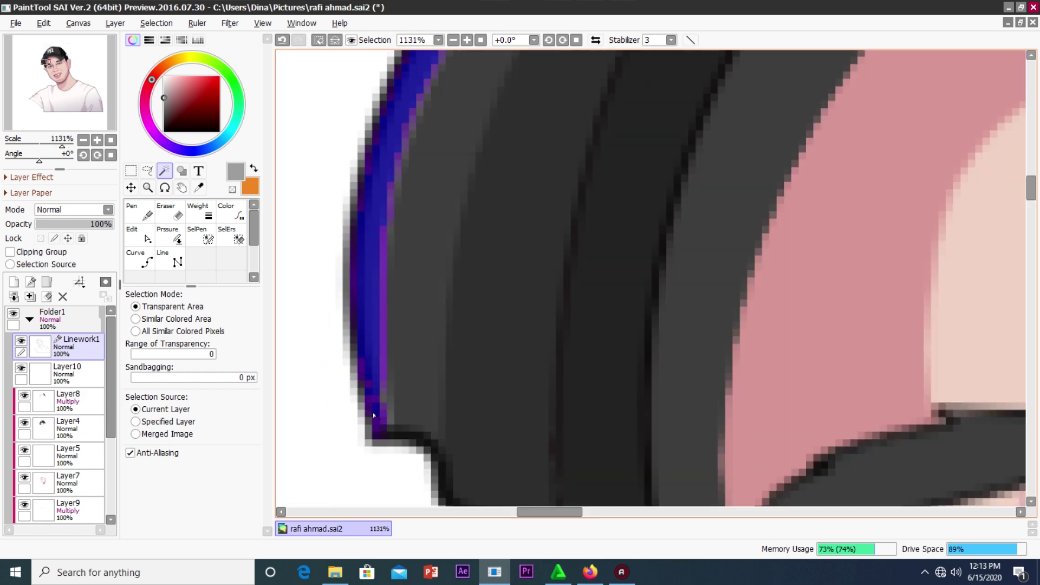
{"action": "scroll", "coordinate": [375, 404], "scroll_direction": "down", "scroll_amount": 8}
{"action": "left_click", "coordinate": [68, 401]}
{"action": "left_click", "coordinate": [140, 259]}
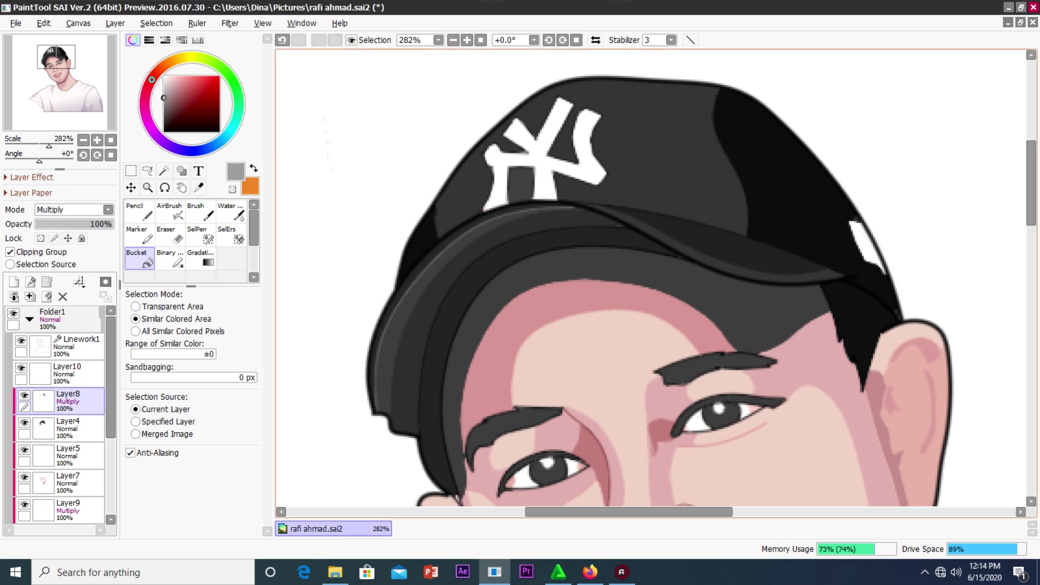
{"action": "left_click", "coordinate": [76, 345]}
{"action": "left_click", "coordinate": [232, 211]}
{"action": "scroll", "coordinate": [363, 368], "scroll_direction": "up", "scroll_amount": 5}
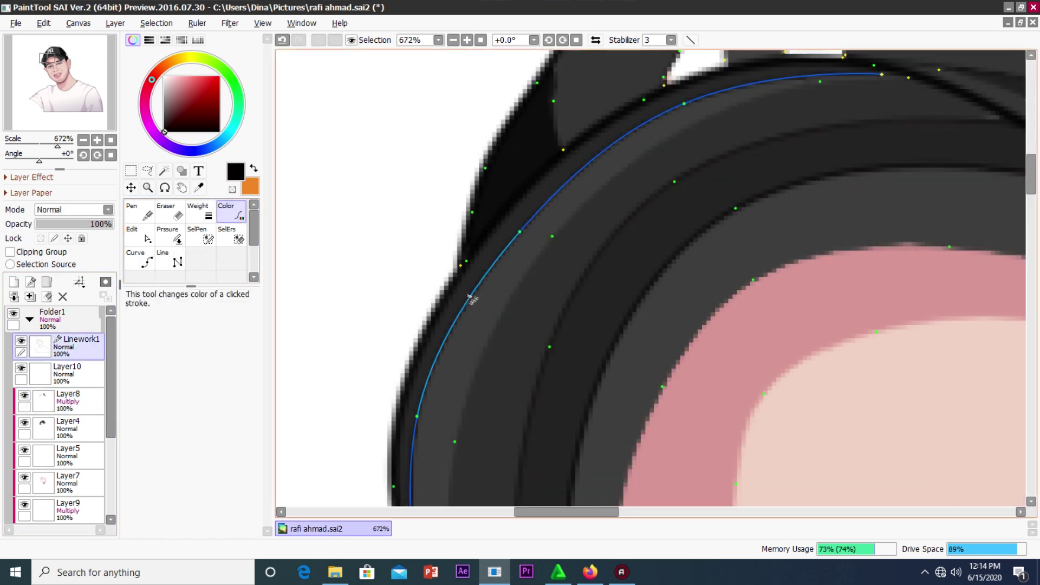
Return to multiply Layer8 with the Bucket and zoom out to 84%.
{"action": "left_click", "coordinate": [67, 401]}
{"action": "left_click", "coordinate": [139, 259]}
{"action": "scroll", "coordinate": [474, 353], "scroll_direction": "down", "scroll_amount": 3}
{"action": "scroll", "coordinate": [474, 353], "scroll_direction": "down", "scroll_amount": 4}
{"action": "scroll", "coordinate": [473, 353], "scroll_direction": "up", "scroll_amount": 3}
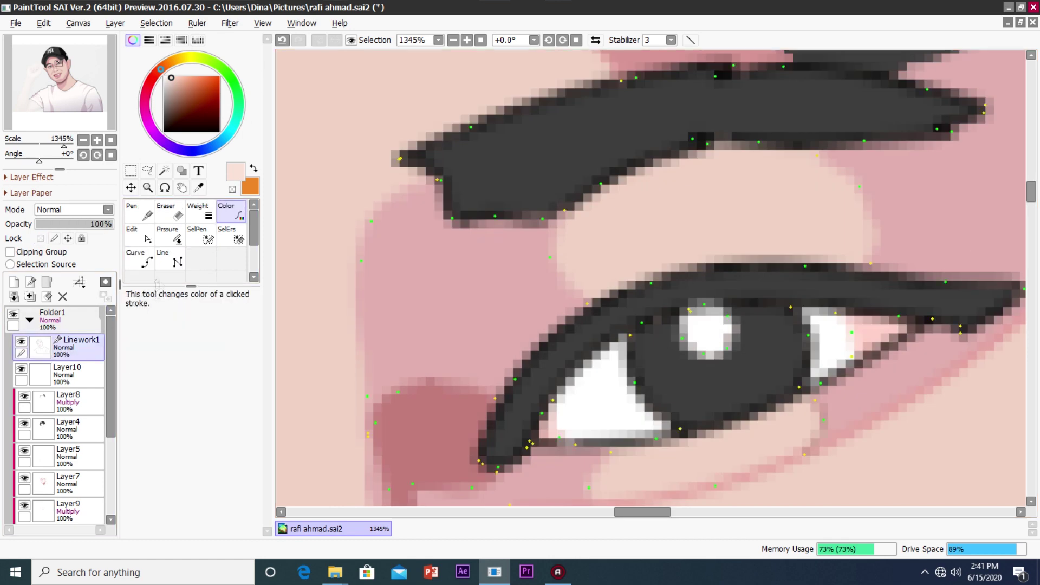
Draw thin curve lines along the lower eyelid and select them with the Magic Wand.
{"action": "left_click", "coordinate": [140, 260]}
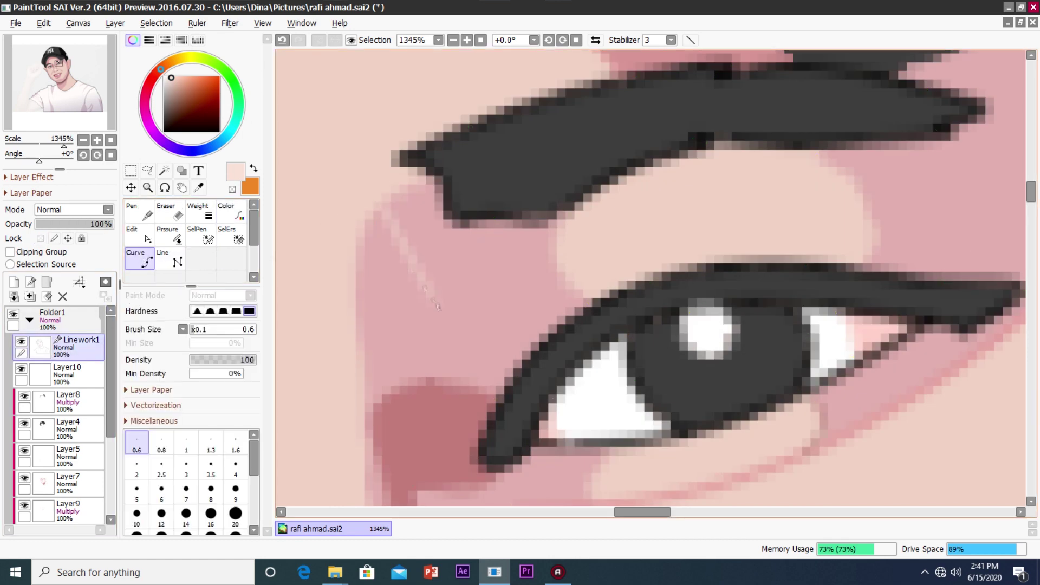
{"action": "scroll", "coordinate": [525, 354], "scroll_direction": "down", "scroll_amount": 5}
{"action": "scroll", "coordinate": [379, 312], "scroll_direction": "up", "scroll_amount": 4}
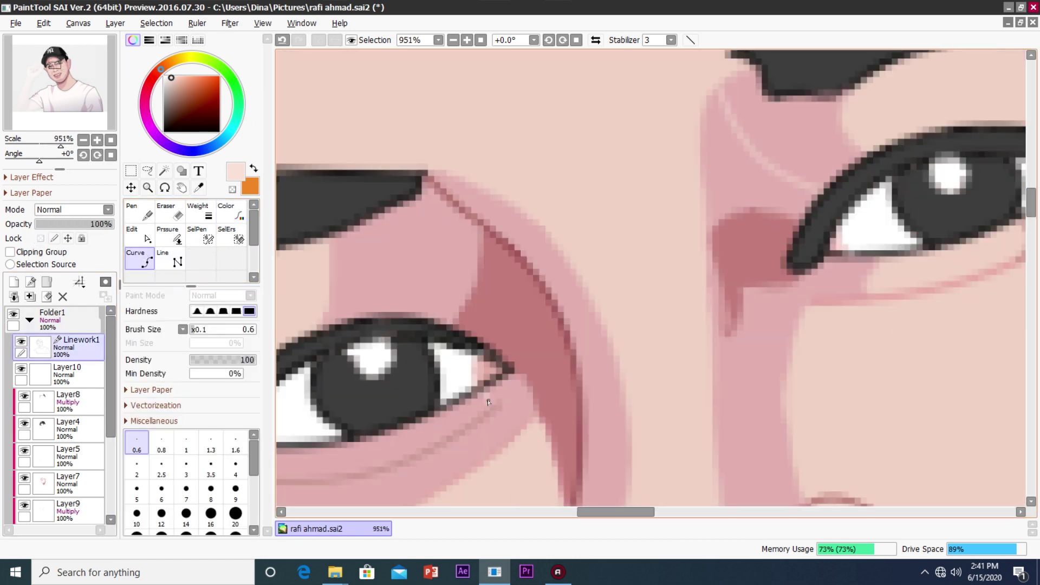
{"action": "scroll", "coordinate": [487, 399], "scroll_direction": "up", "scroll_amount": 1}
{"action": "key", "text": "w"}
{"action": "scroll", "coordinate": [390, 444], "scroll_direction": "up", "scroll_amount": 2}
{"action": "left_click_drag", "start_coordinate": [325, 347], "coordinate": [834, 266]}
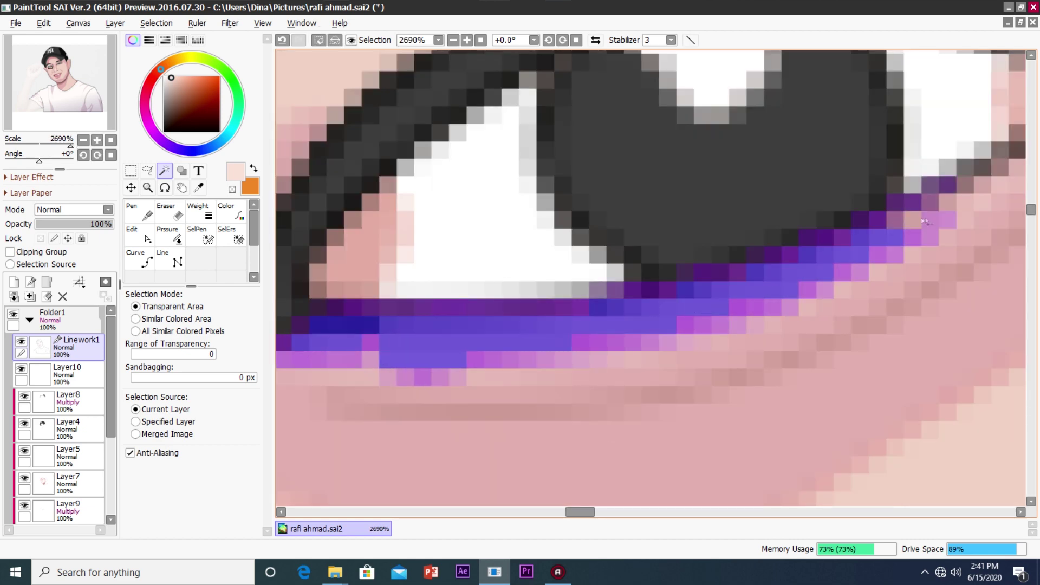
{"action": "scroll", "coordinate": [834, 265], "scroll_direction": "up", "scroll_amount": 1}
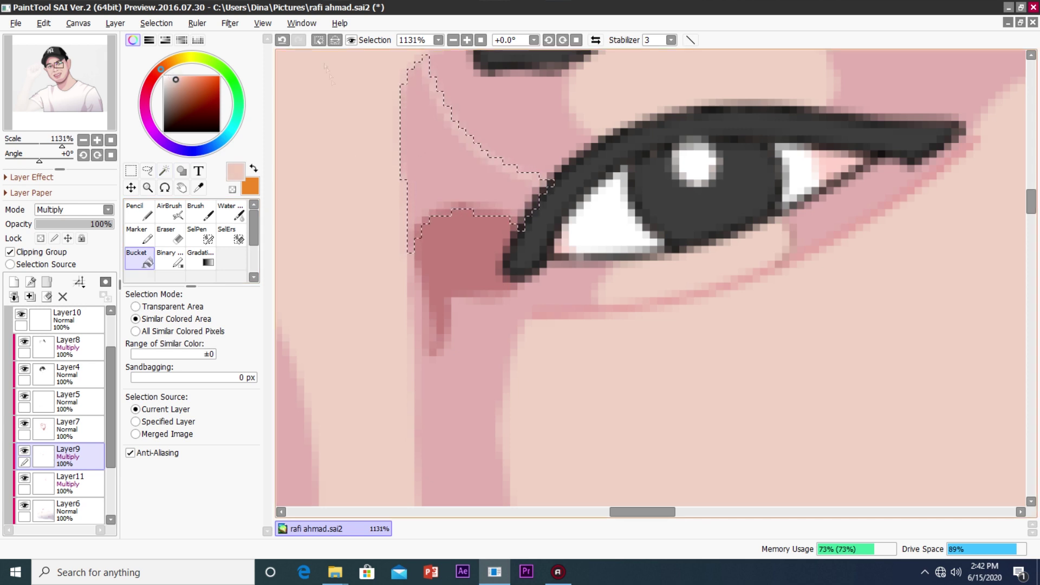
{"action": "scroll", "coordinate": [85, 465], "scroll_direction": "down", "scroll_amount": 1}
Move to the Layer11 multiply shading layer, ready to shade the selected teeth.
{"action": "left_click", "coordinate": [85, 458]}
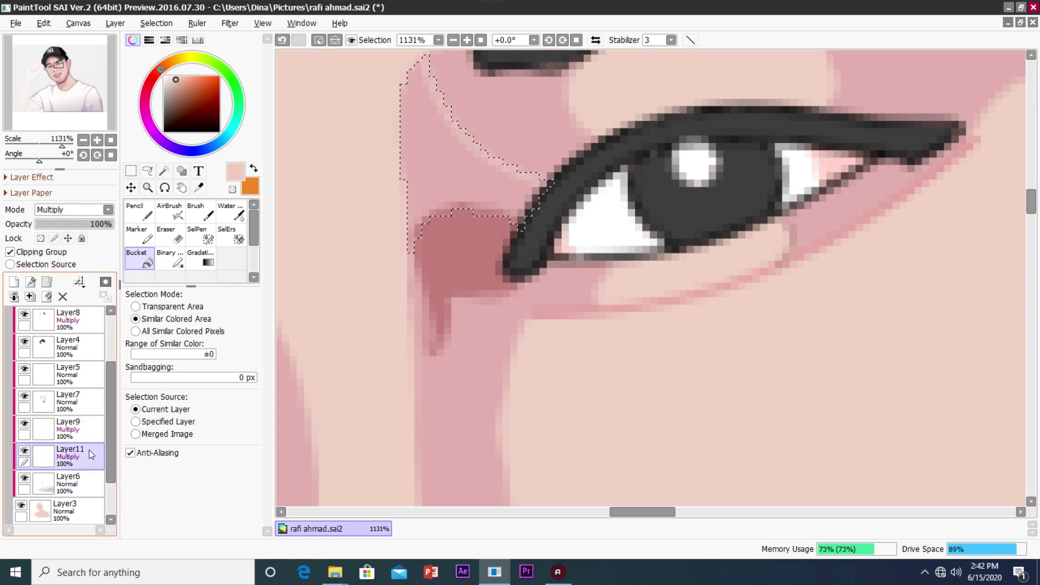
{"action": "scroll", "coordinate": [89, 457], "scroll_direction": "up", "scroll_amount": 2}
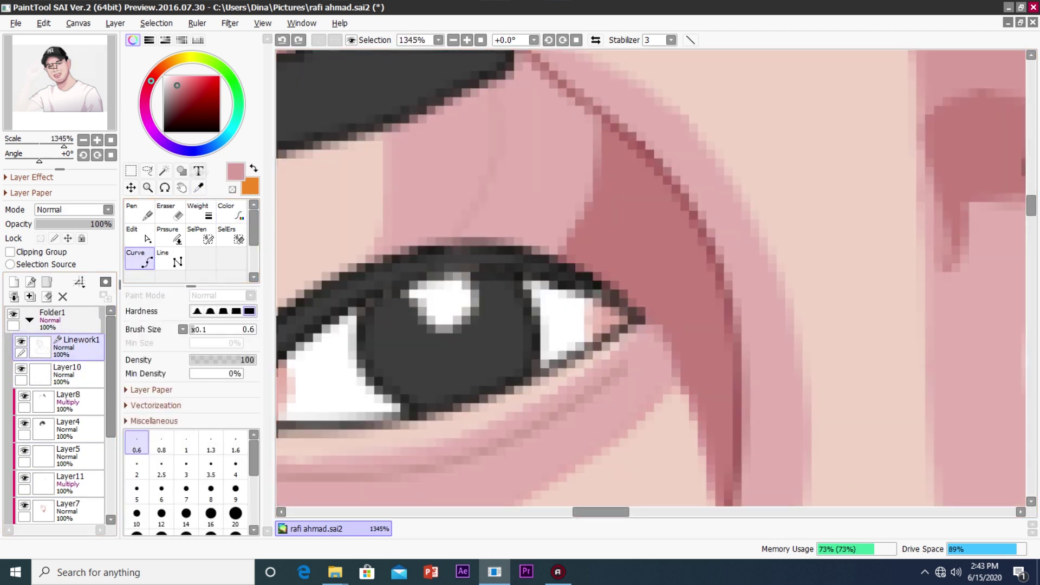
{"action": "scroll", "coordinate": [580, 383], "scroll_direction": "up", "scroll_amount": 1}
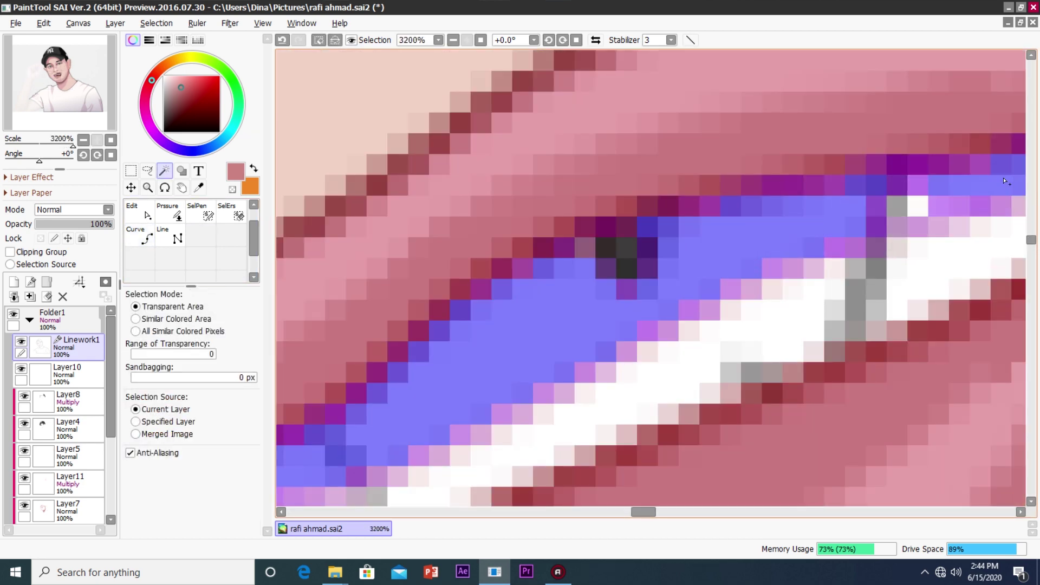
{"action": "scroll", "coordinate": [820, 232], "scroll_direction": "down", "scroll_amount": 4}
{"action": "scroll", "coordinate": [59, 411], "scroll_direction": "down", "scroll_amount": 2}
{"action": "left_click", "coordinate": [70, 401]}
Bucket-fill the selected teeth with light grey on Layer11.
{"action": "left_click", "coordinate": [140, 259]}
{"action": "left_click", "coordinate": [166, 89]}
{"action": "left_click", "coordinate": [704, 276]}
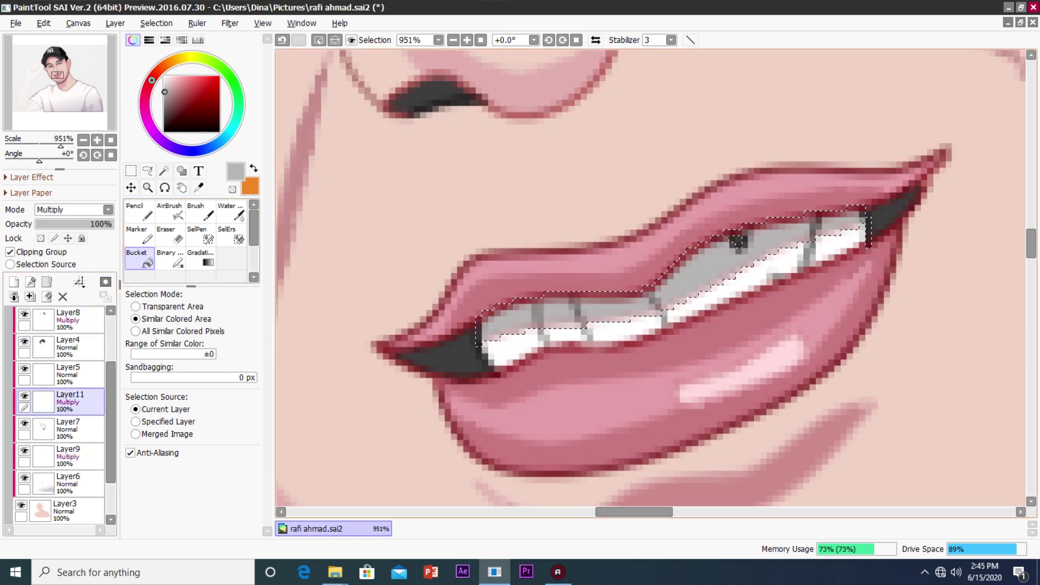
{"action": "scroll", "coordinate": [352, 244], "scroll_direction": "down", "scroll_amount": 5}
{"action": "scroll", "coordinate": [379, 216], "scroll_direction": "up", "scroll_amount": 2}
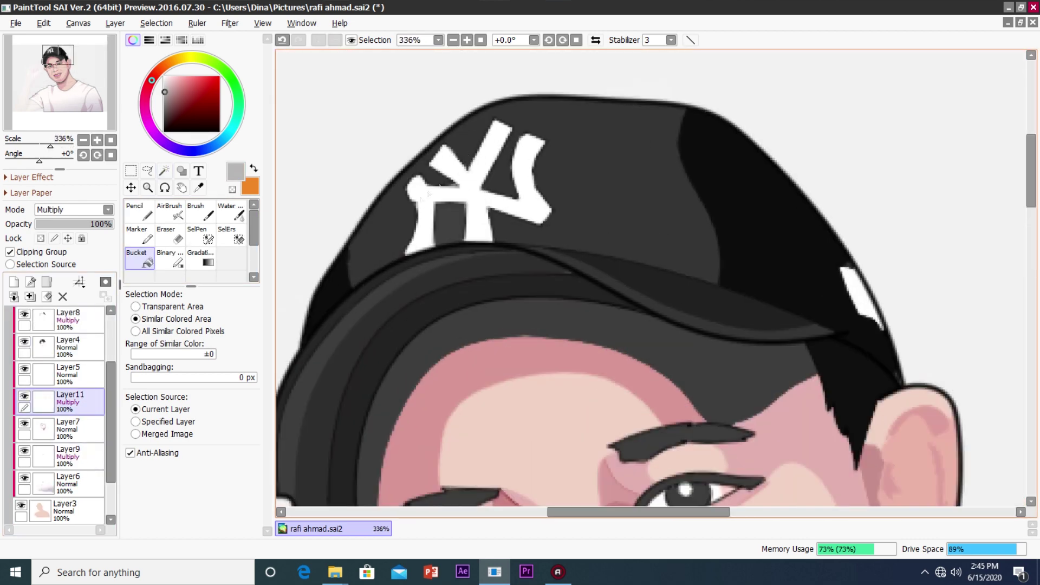
{"action": "scroll", "coordinate": [487, 206], "scroll_direction": "up", "scroll_amount": 2}
{"action": "scroll", "coordinate": [531, 201], "scroll_direction": "up", "scroll_amount": 1}
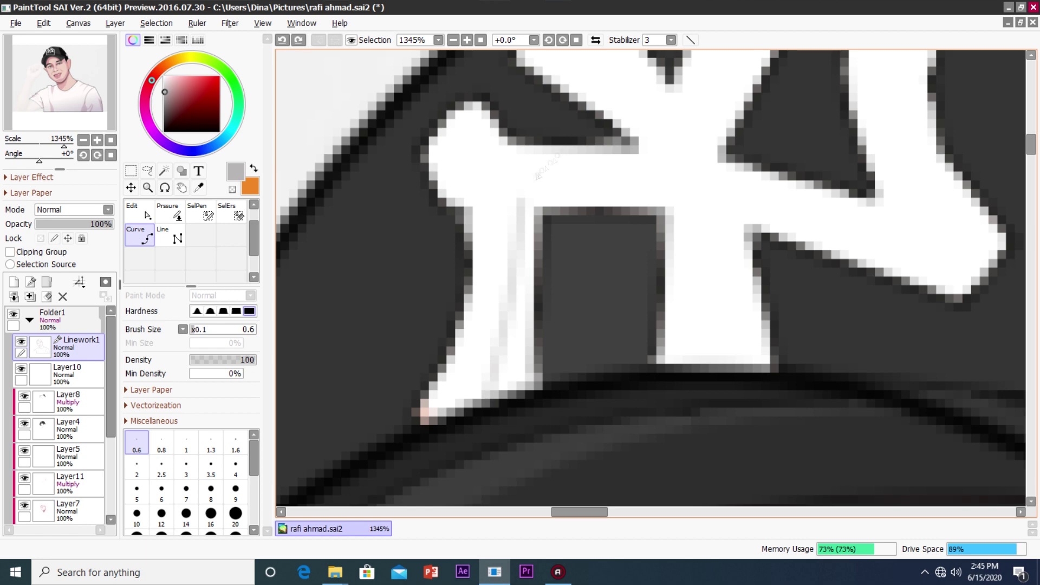
Extend grey edge lines along the NY logo and select them with the Magic Wand.
{"action": "left_click_drag", "start_coordinate": [665, 215], "coordinate": [547, 208]}
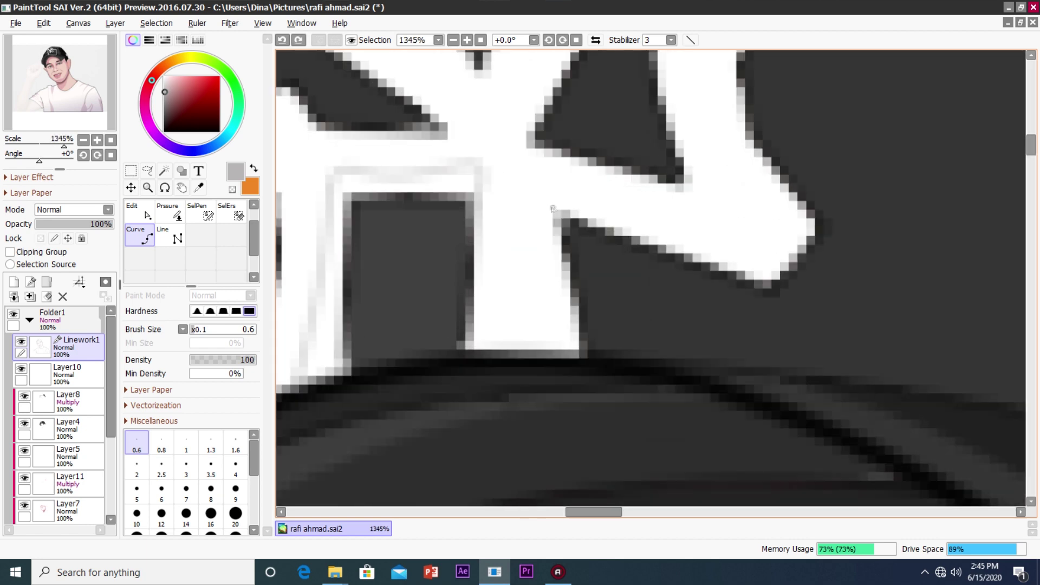
{"action": "left_click", "coordinate": [646, 218]}
{"action": "scroll", "coordinate": [812, 211], "scroll_direction": "down", "scroll_amount": 2}
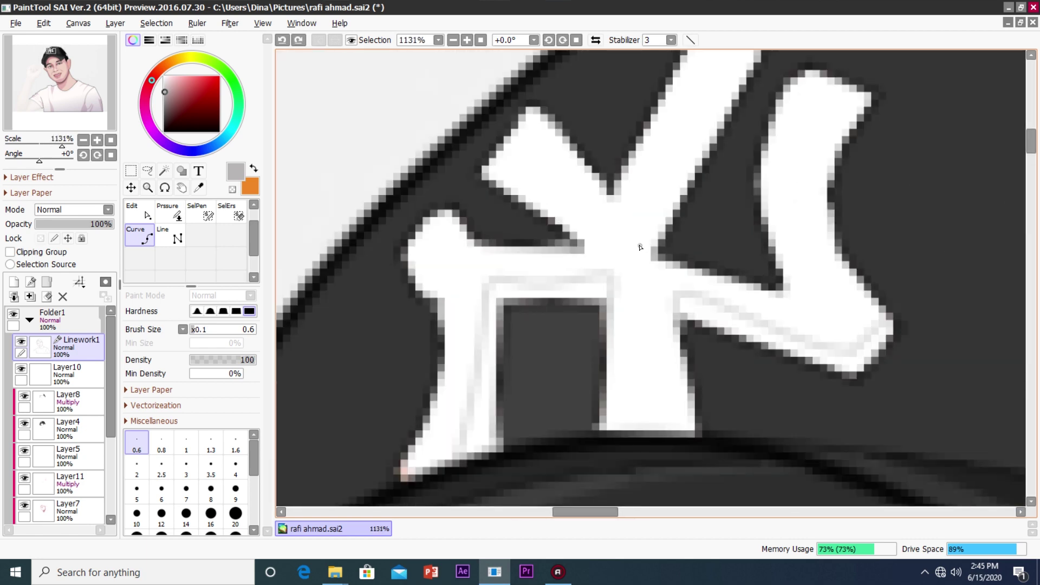
{"action": "scroll", "coordinate": [647, 248], "scroll_direction": "up", "scroll_amount": 1}
{"action": "scroll", "coordinate": [720, 100], "scroll_direction": "up", "scroll_amount": 1}
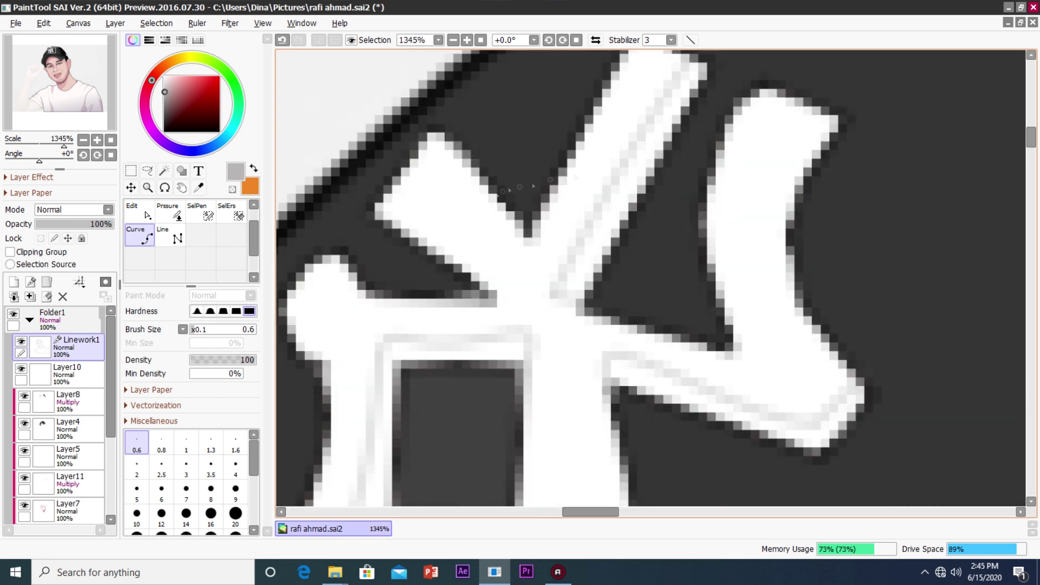
{"action": "key", "text": "w"}
{"action": "scroll", "coordinate": [490, 270], "scroll_direction": "down", "scroll_amount": 1}
{"action": "left_click", "coordinate": [487, 268]}
Return to the Layer11 shading layer with the Bucket and bring the whole portrait back into view.
{"action": "scroll", "coordinate": [490, 377], "scroll_direction": "up", "scroll_amount": 3}
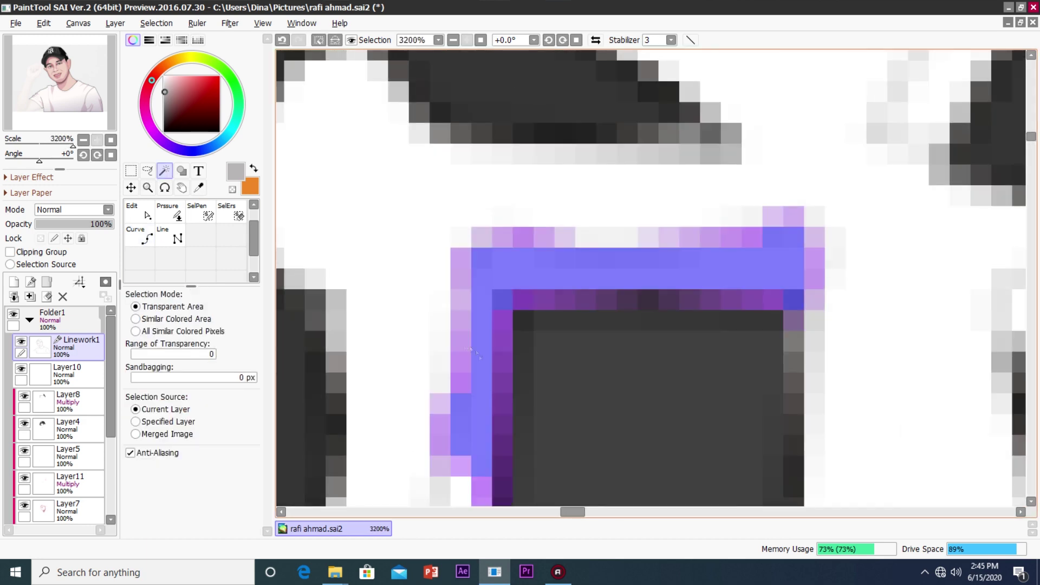
{"action": "scroll", "coordinate": [569, 298], "scroll_direction": "down", "scroll_amount": 3}
{"action": "scroll", "coordinate": [679, 309], "scroll_direction": "up", "scroll_amount": 3}
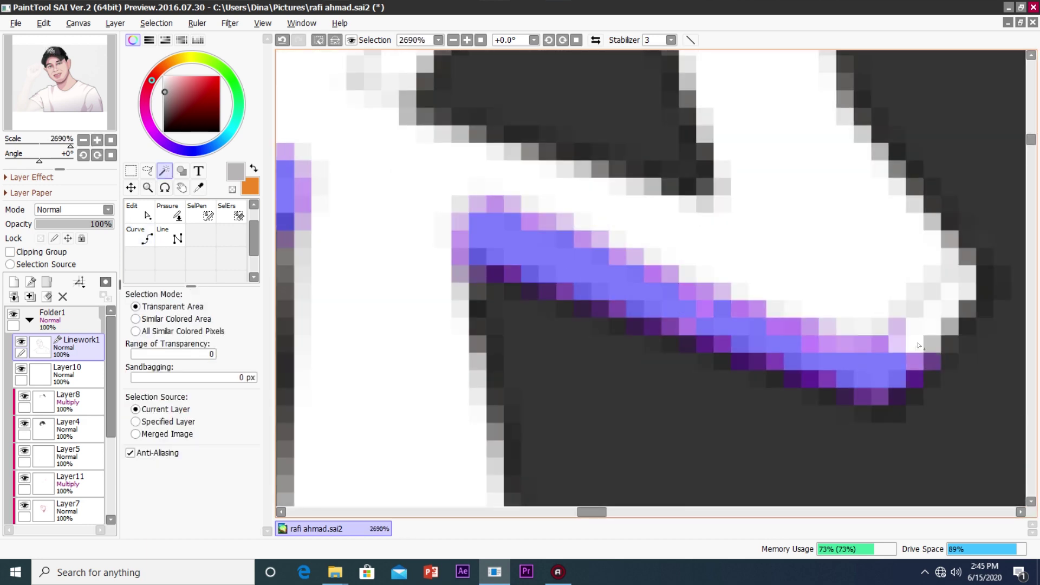
{"action": "scroll", "coordinate": [679, 309], "scroll_direction": "down", "scroll_amount": 3}
{"action": "scroll", "coordinate": [661, 317], "scroll_direction": "up", "scroll_amount": 2}
{"action": "scroll", "coordinate": [650, 321], "scroll_direction": "up", "scroll_amount": 2}
{"action": "scroll", "coordinate": [650, 322], "scroll_direction": "down", "scroll_amount": 4}
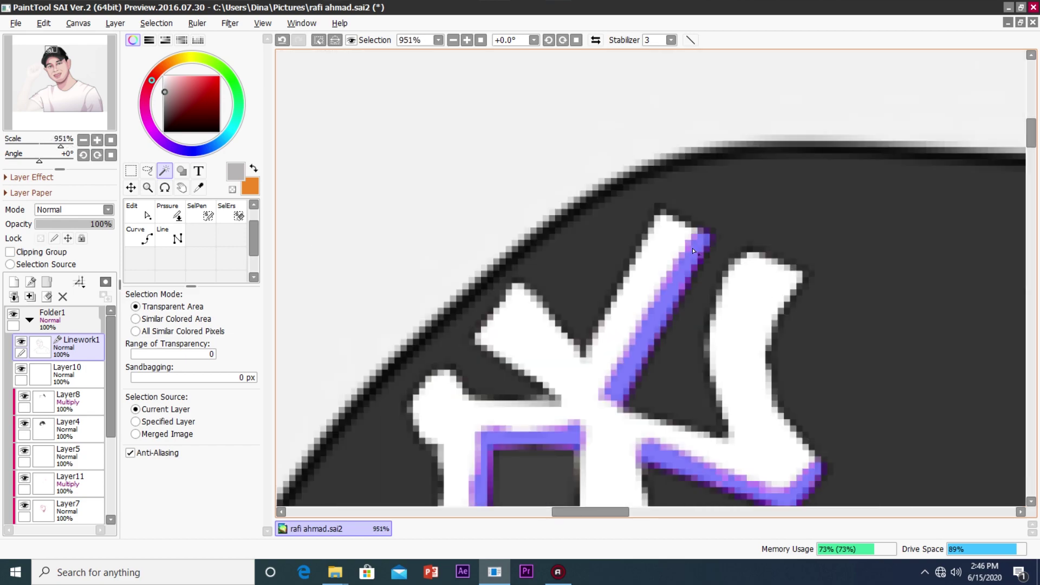
{"action": "scroll", "coordinate": [60, 412], "scroll_direction": "down", "scroll_amount": 2}
{"action": "left_click", "coordinate": [71, 400]}
{"action": "left_click", "coordinate": [139, 257]}
{"action": "left_click", "coordinate": [319, 41]}
{"action": "scroll", "coordinate": [541, 271], "scroll_direction": "down", "scroll_amount": 5}
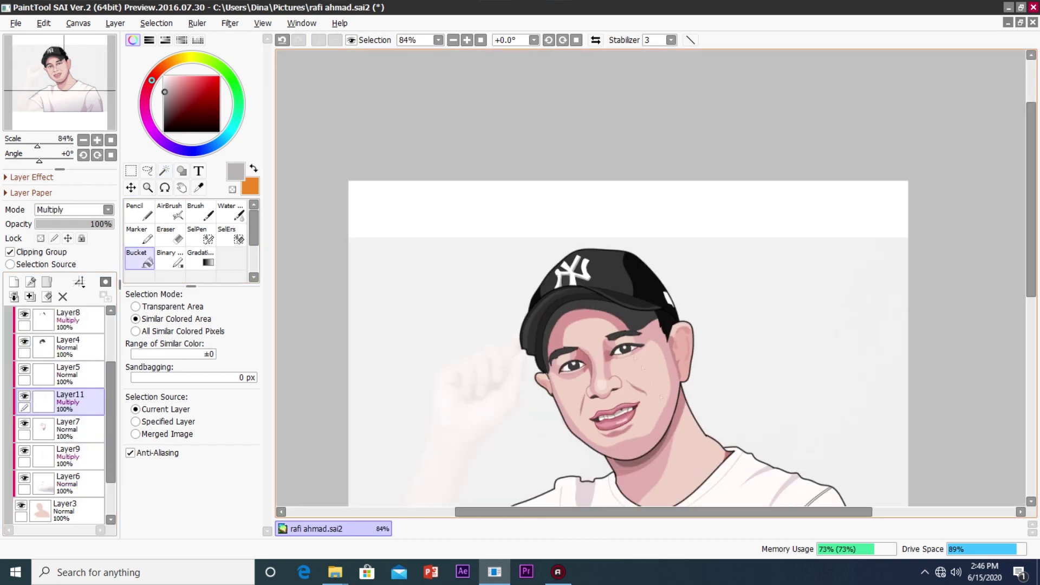
{"action": "scroll", "coordinate": [596, 298], "scroll_direction": "up", "scroll_amount": 3}
Bring the whole portrait into view and pick a colour from the canvas with the Syringe.
{"action": "left_click_drag", "start_coordinate": [704, 325], "coordinate": [751, 368]}
{"action": "scroll", "coordinate": [563, 399], "scroll_direction": "down", "scroll_amount": 1}
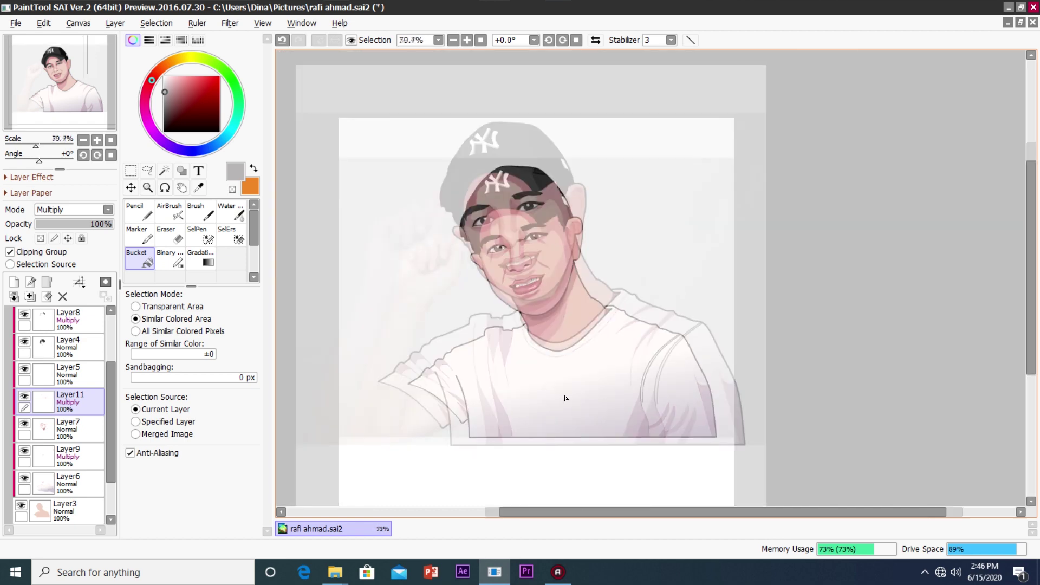
{"action": "scroll", "coordinate": [564, 399], "scroll_direction": "up", "scroll_amount": 3}
{"action": "scroll", "coordinate": [295, 204], "scroll_direction": "up", "scroll_amount": 1}
{"action": "scroll", "coordinate": [419, 187], "scroll_direction": "up", "scroll_amount": 1}
{"action": "key", "text": "alt"}
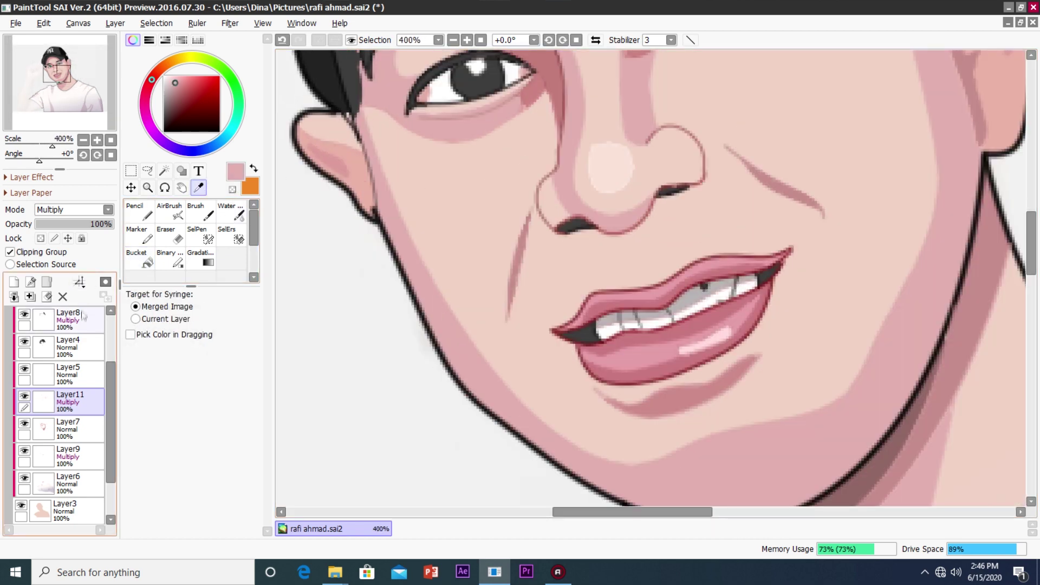
{"action": "scroll", "coordinate": [82, 316], "scroll_direction": "up", "scroll_amount": 2}
Recolour the stroke beside the ear dark red with the vector Color tool on Linework1.
{"action": "left_click", "coordinate": [76, 347]}
{"action": "scroll", "coordinate": [175, 275], "scroll_direction": "up", "scroll_amount": 1}
{"action": "left_click", "coordinate": [231, 212]}
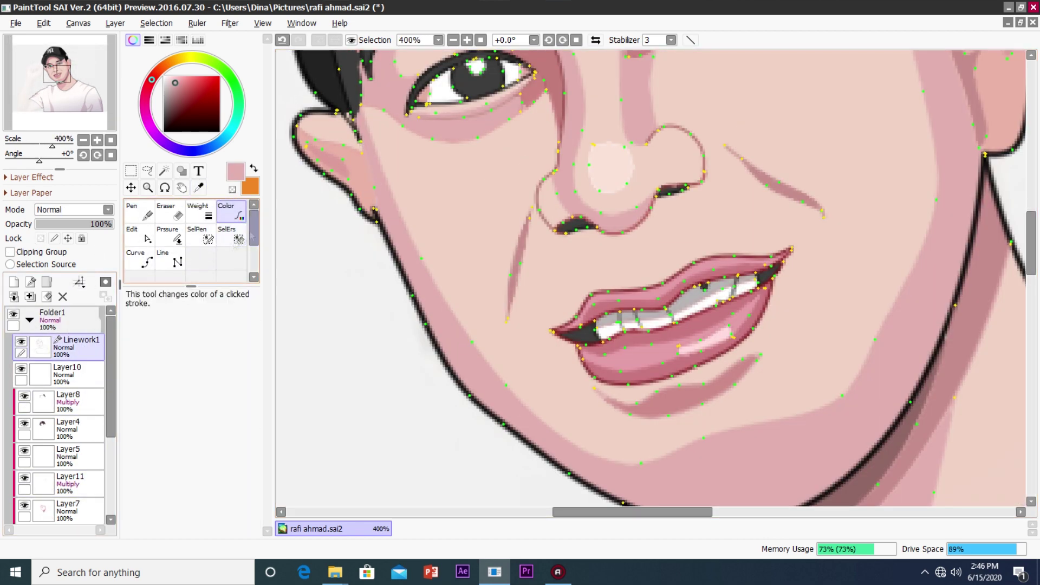
{"action": "left_click", "coordinate": [350, 125]}
{"action": "scroll", "coordinate": [293, 54], "scroll_direction": "down", "scroll_amount": 3}
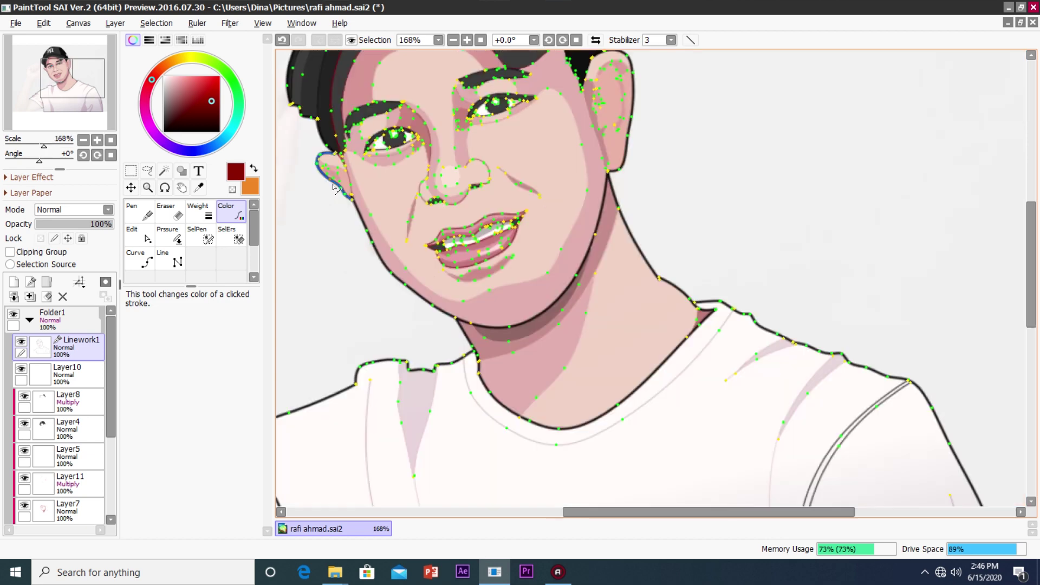
{"action": "scroll", "coordinate": [292, 54], "scroll_direction": "down", "scroll_amount": 1}
{"action": "scroll", "coordinate": [293, 54], "scroll_direction": "up", "scroll_amount": 3}
{"action": "left_click", "coordinate": [282, 39]}
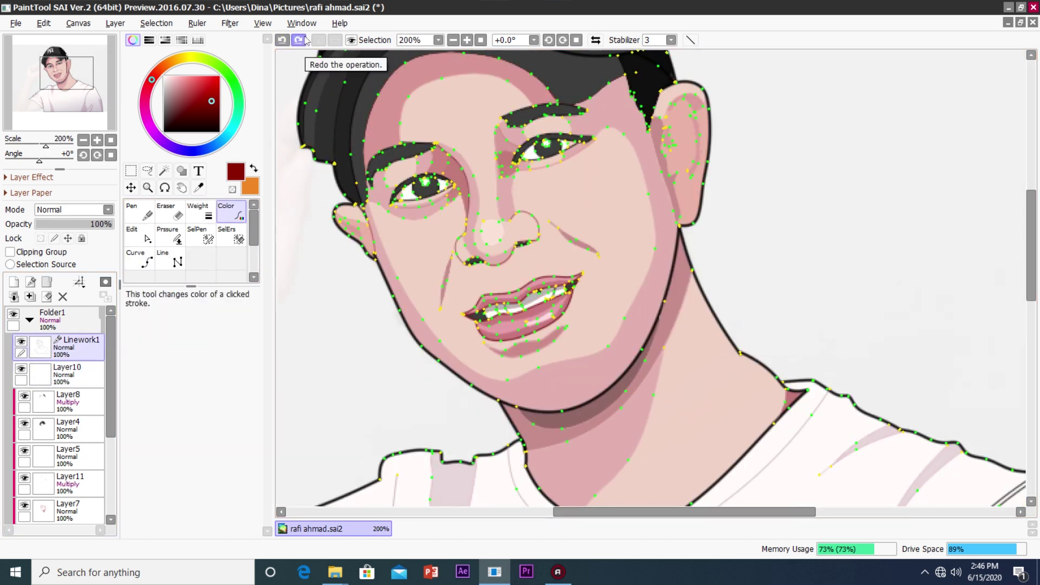
{"action": "scroll", "coordinate": [649, 271], "scroll_direction": "down", "scroll_amount": 1}
{"action": "scroll", "coordinate": [60, 406], "scroll_direction": "down", "scroll_amount": 3}
{"action": "left_click", "coordinate": [21, 450]}
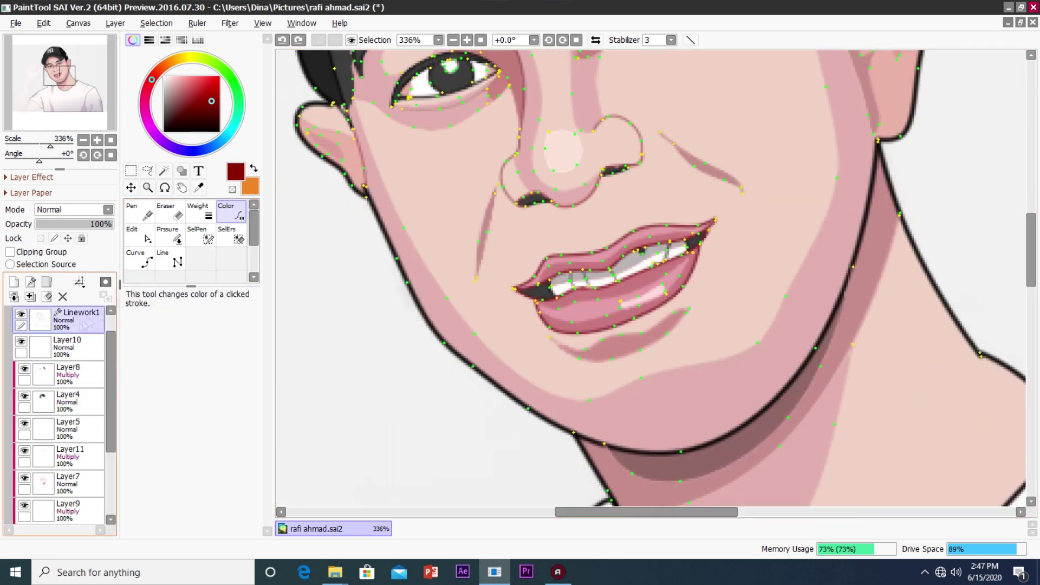
Draw a thin reddish curve inside the jaw and chin outline up toward the ear.
{"action": "left_click", "coordinate": [140, 260]}
{"action": "scroll", "coordinate": [409, 245], "scroll_direction": "up", "scroll_amount": 1}
{"action": "scroll", "coordinate": [409, 245], "scroll_direction": "up", "scroll_amount": 1}
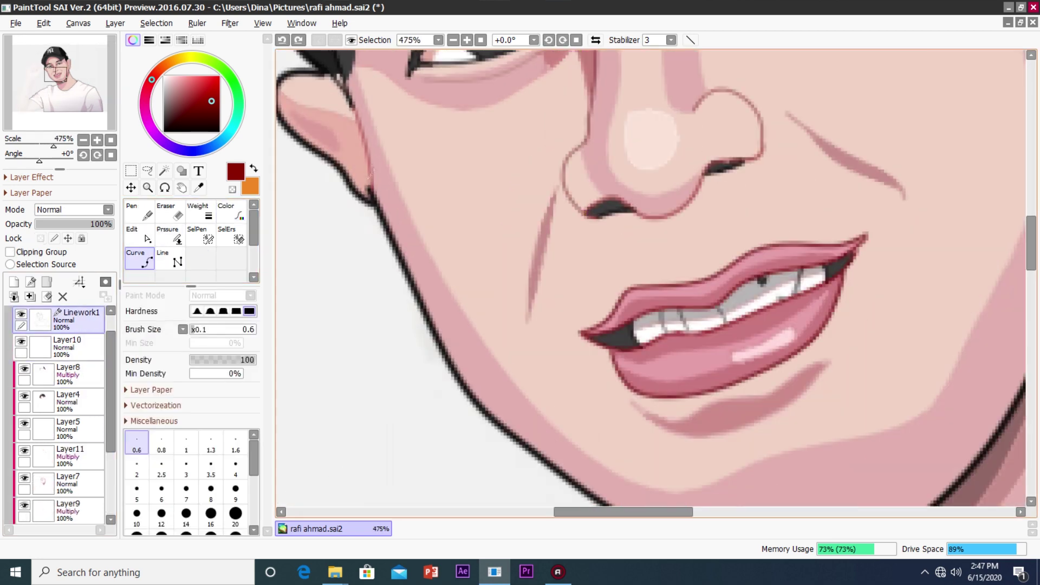
{"action": "scroll", "coordinate": [577, 469], "scroll_direction": "down", "scroll_amount": 1}
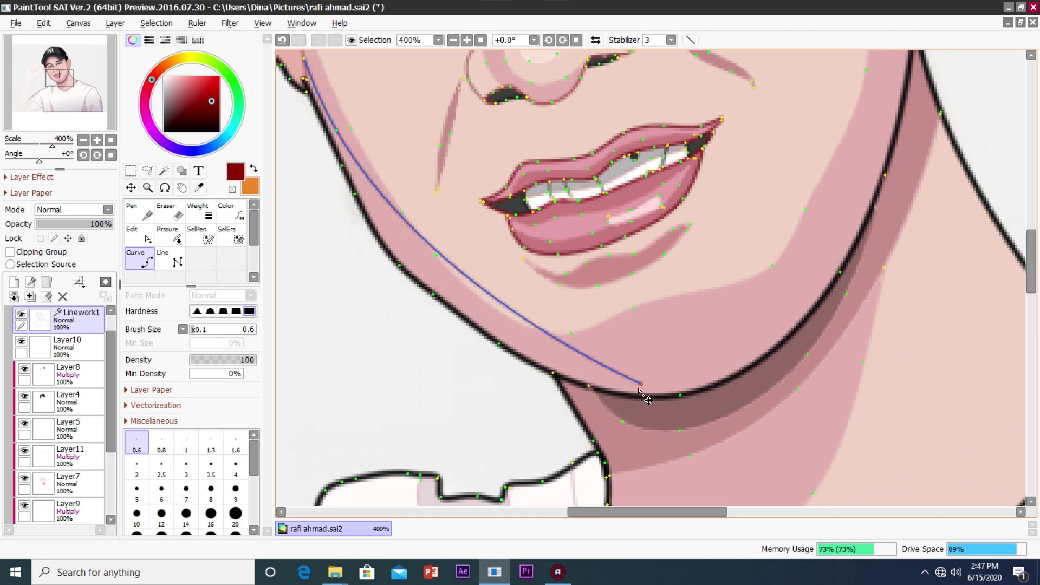
{"action": "key", "text": "Escape"}
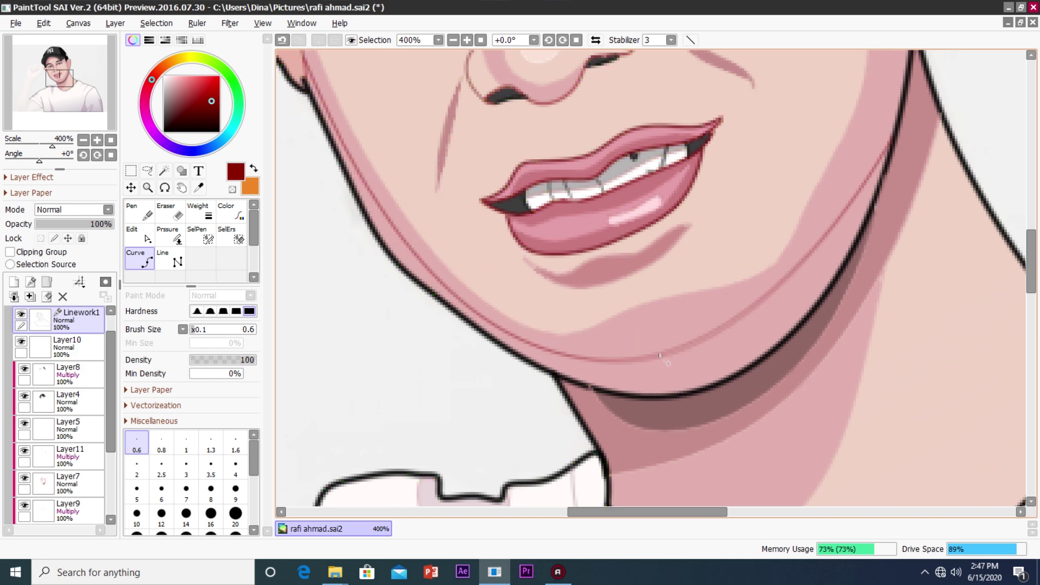
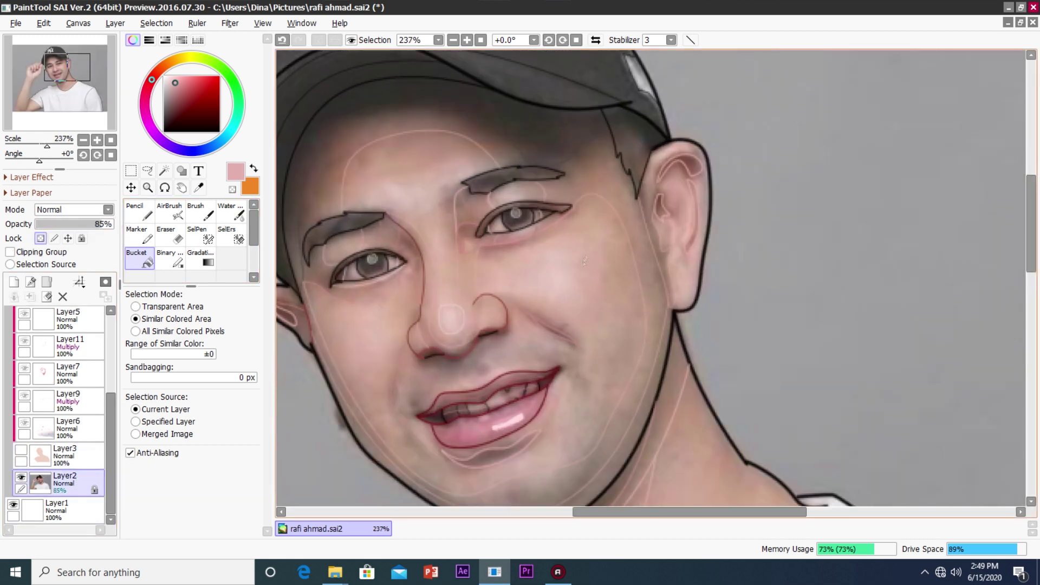
Magic-wand the skin areas enclosed by the cheek, nose and mouth outlines on Linework1.
{"action": "scroll", "coordinate": [408, 283], "scroll_direction": "down", "scroll_amount": 1}
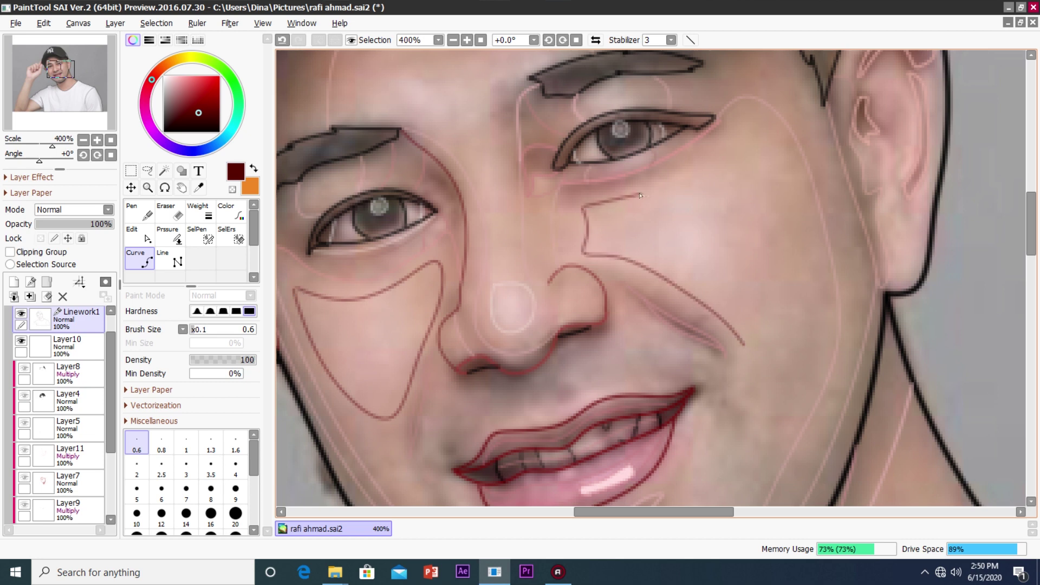
{"action": "scroll", "coordinate": [779, 421], "scroll_direction": "down", "scroll_amount": 6}
{"action": "scroll", "coordinate": [741, 255], "scroll_direction": "up", "scroll_amount": 5}
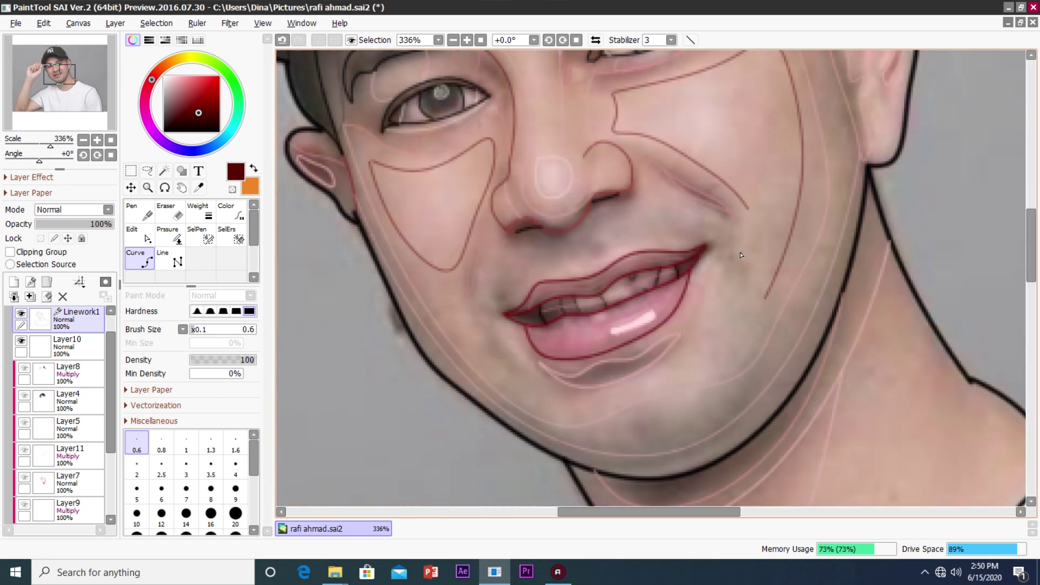
{"action": "scroll", "coordinate": [779, 238], "scroll_direction": "down", "scroll_amount": 3}
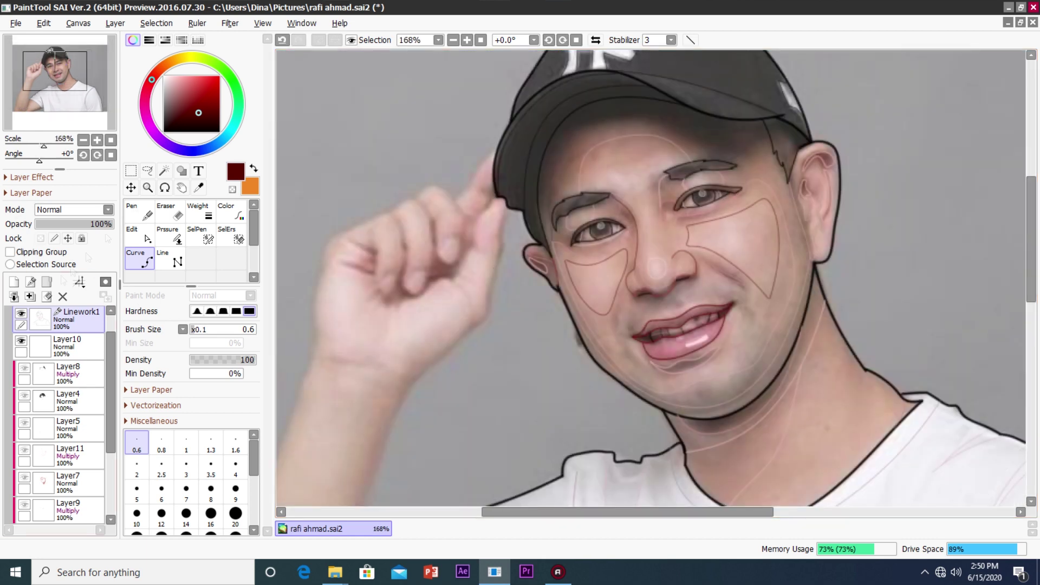
{"action": "left_click", "coordinate": [164, 170]}
{"action": "scroll", "coordinate": [650, 271], "scroll_direction": "up", "scroll_amount": 2}
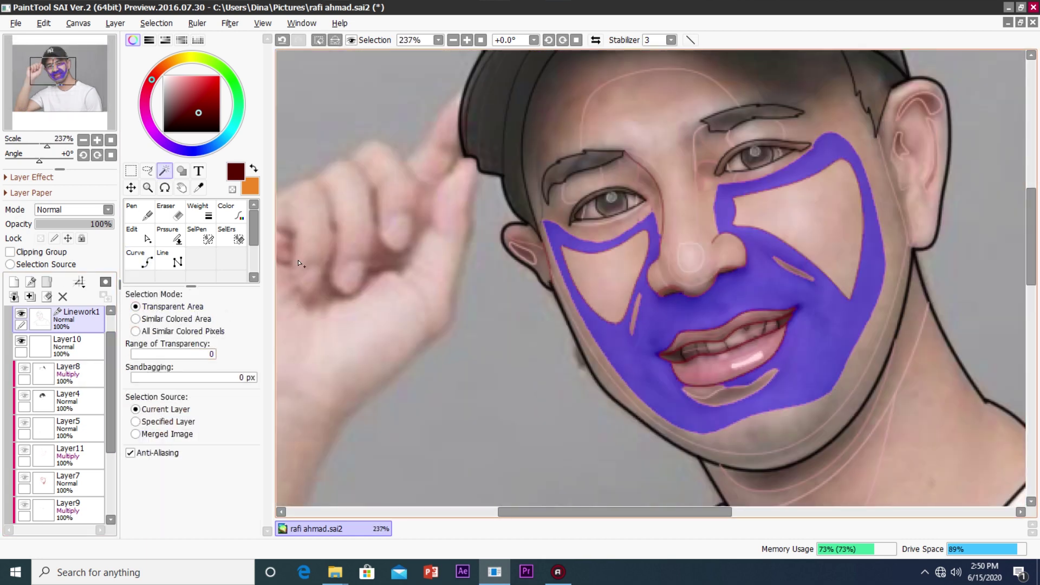
Sample a pale pink skin tone and bucket-fill the selected cheek areas on Layer11.
{"action": "scroll", "coordinate": [60, 412], "scroll_direction": "down", "scroll_amount": 2}
{"action": "left_click_drag", "start_coordinate": [24, 313], "coordinate": [24, 476]}
{"action": "left_click", "coordinate": [198, 187]}
{"action": "scroll", "coordinate": [562, 360], "scroll_direction": "up", "scroll_amount": 1}
{"action": "left_click", "coordinate": [562, 359]}
{"action": "left_click", "coordinate": [71, 401]}
{"action": "left_click", "coordinate": [139, 260]}
{"action": "scroll", "coordinate": [547, 336], "scroll_direction": "down", "scroll_amount": 5}
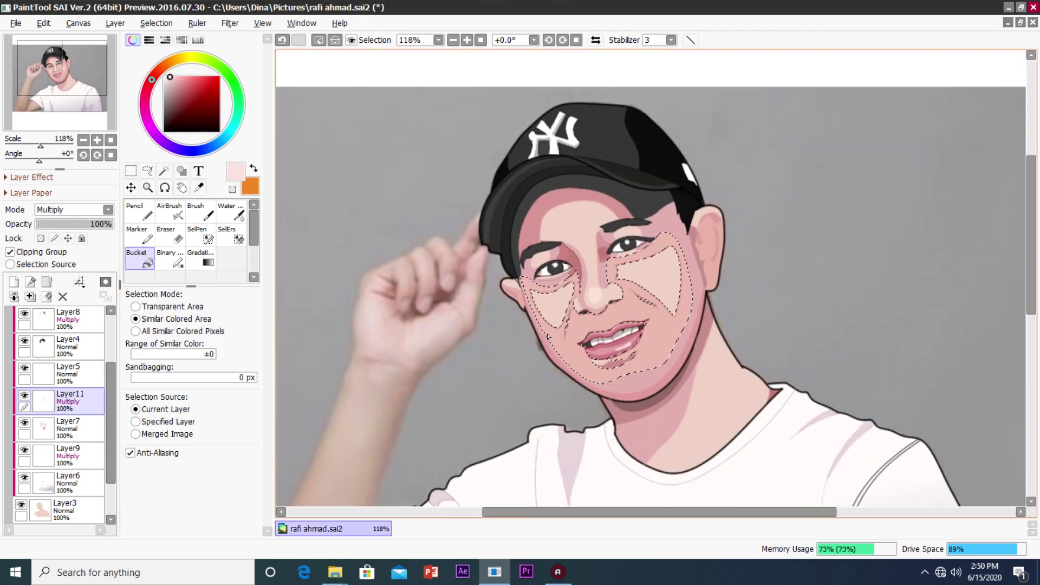
{"action": "left_click_drag", "start_coordinate": [547, 336], "coordinate": [536, 271]}
Clear the cheek selection and return to the Linework1 outline layer.
{"action": "key", "text": "ctrl+d"}
{"action": "left_click_drag", "start_coordinate": [503, 184], "coordinate": [417, 153]}
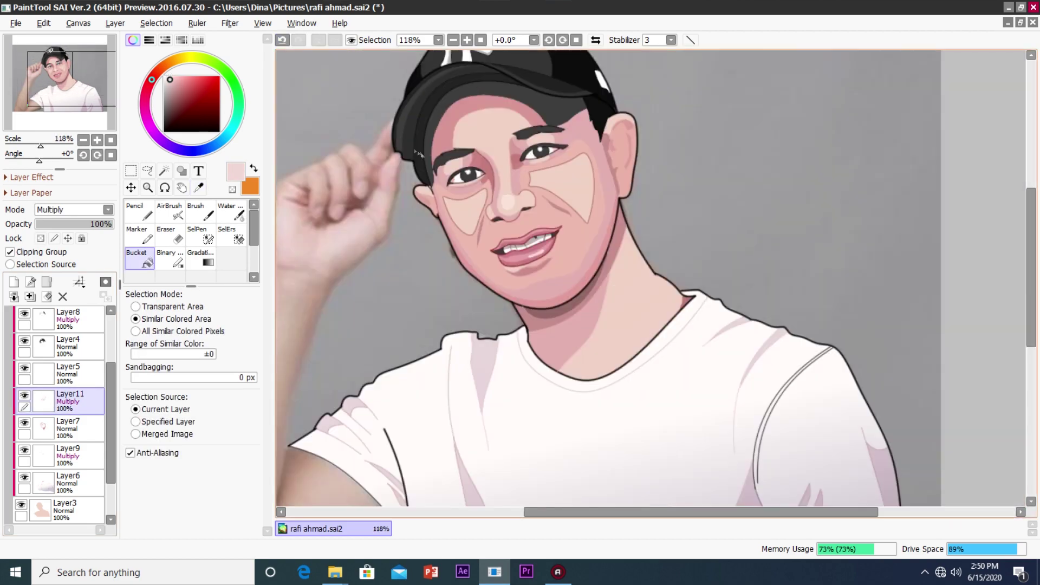
{"action": "scroll", "coordinate": [452, 205], "scroll_direction": "up", "scroll_amount": 5}
{"action": "scroll", "coordinate": [60, 412], "scroll_direction": "up", "scroll_amount": 3}
{"action": "left_click", "coordinate": [198, 187]}
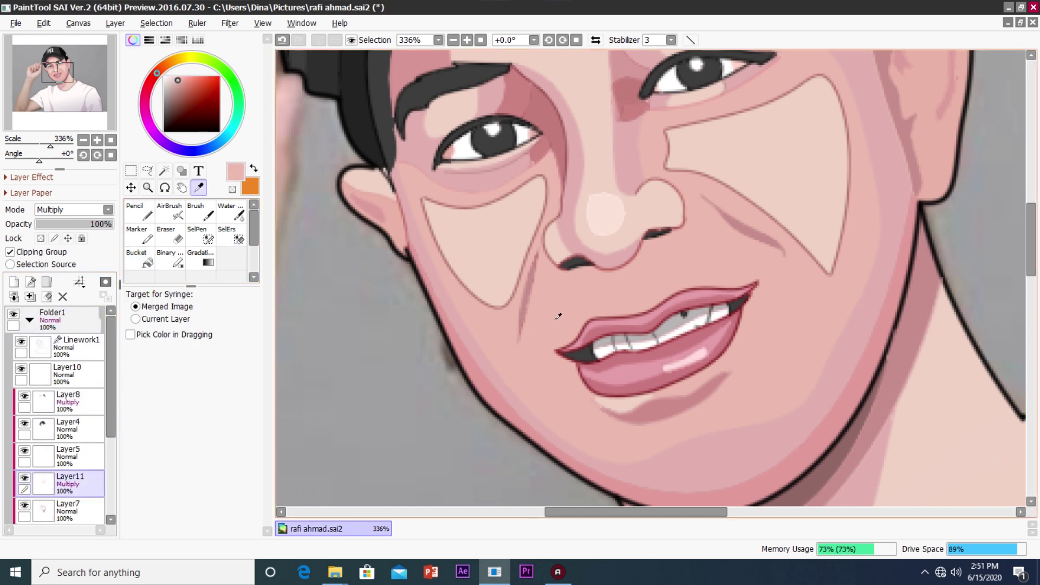
{"action": "left_click", "coordinate": [76, 347]}
{"action": "left_click", "coordinate": [230, 212]}
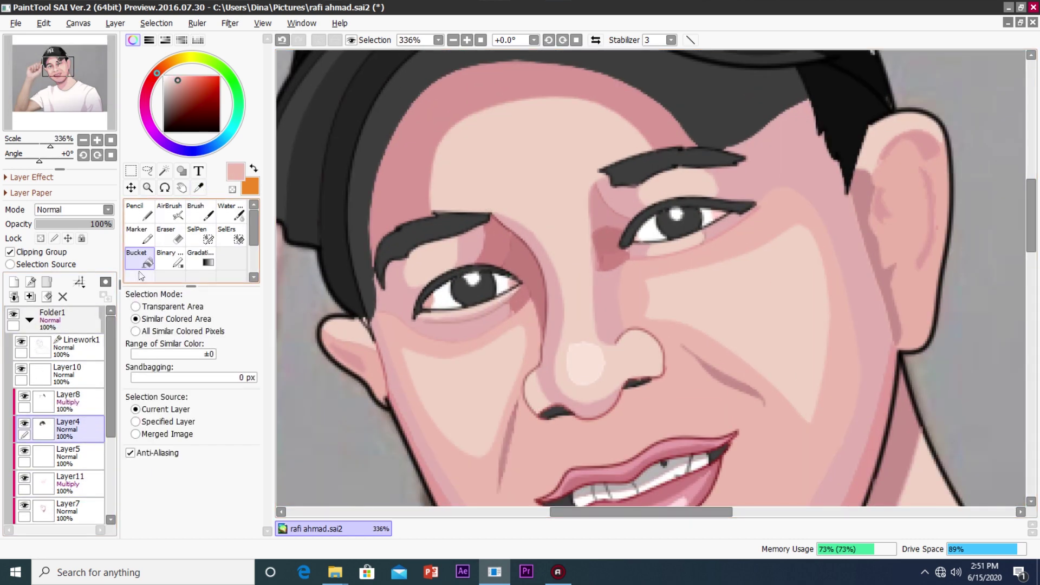
{"action": "left_click", "coordinate": [76, 347]}
{"action": "scroll", "coordinate": [449, 170], "scroll_direction": "up", "scroll_amount": 2}
{"action": "scroll", "coordinate": [449, 169], "scroll_direction": "up", "scroll_amount": 1}
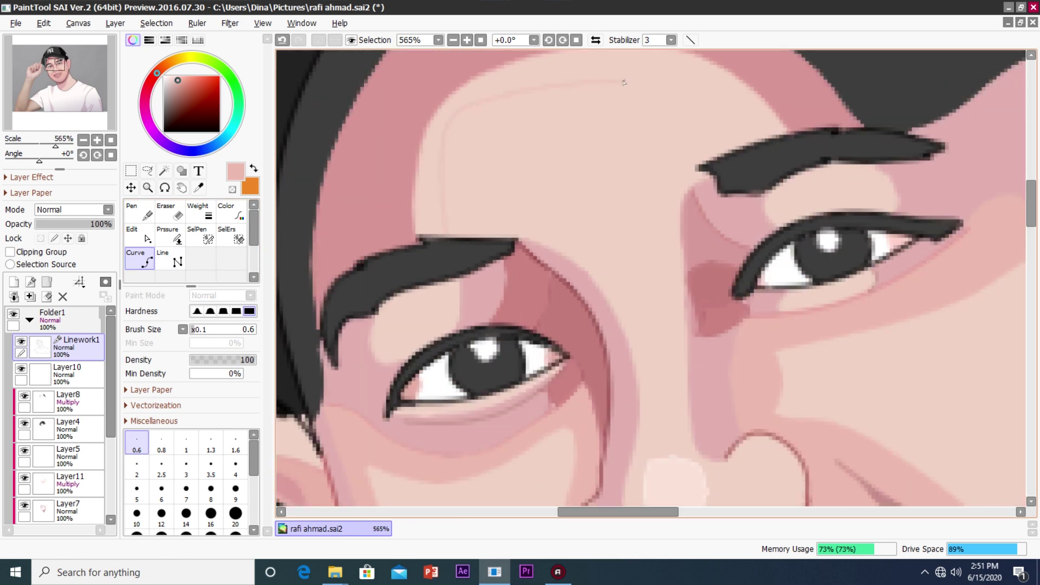
Select the forehead inside its outline and fill it with a paler pink on the Multiply layer.
{"action": "left_click", "coordinate": [164, 171]}
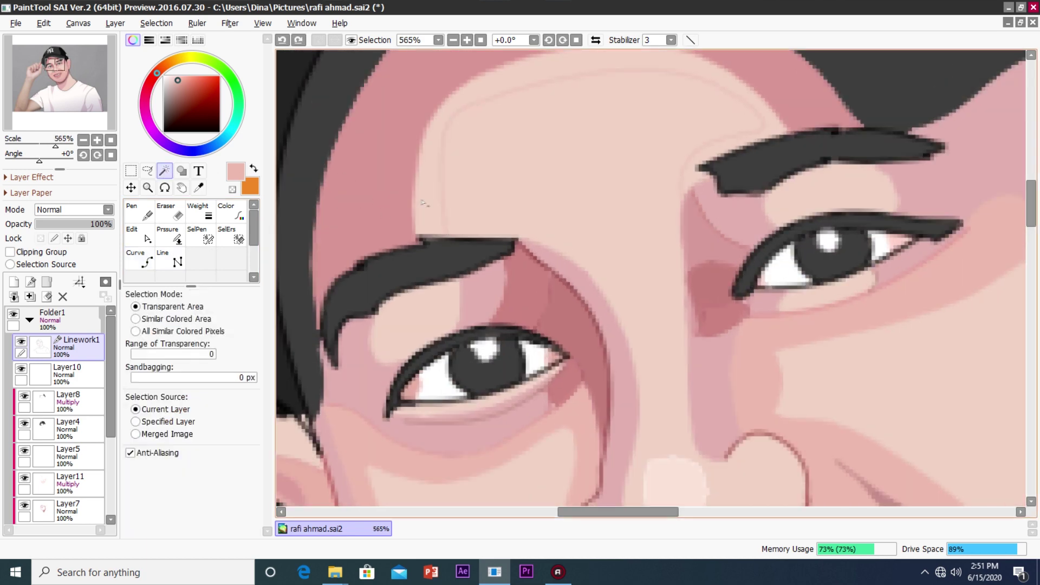
{"action": "scroll", "coordinate": [704, 162], "scroll_direction": "up", "scroll_amount": 3}
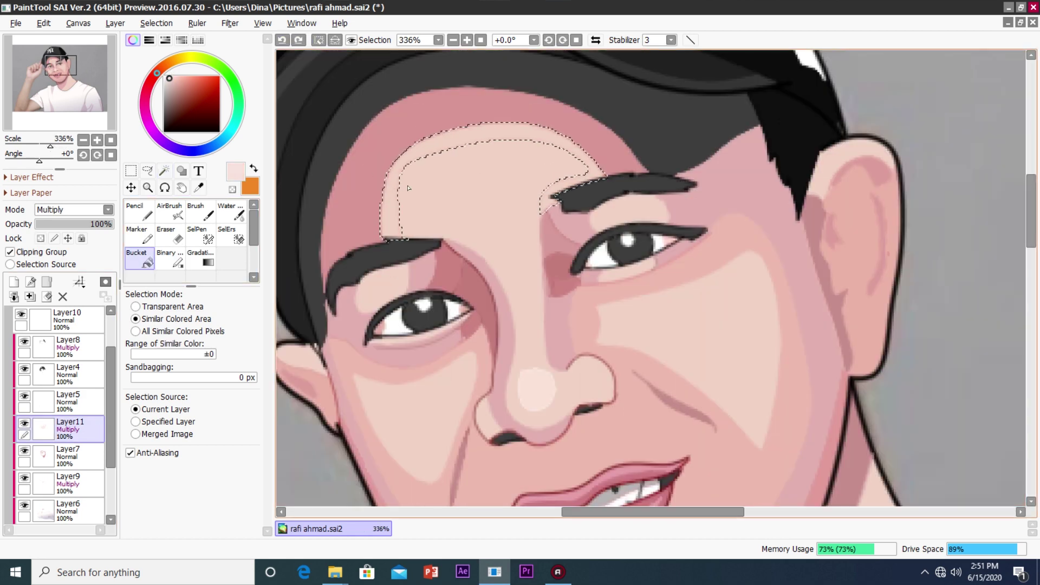
{"action": "left_click", "coordinate": [407, 188]}
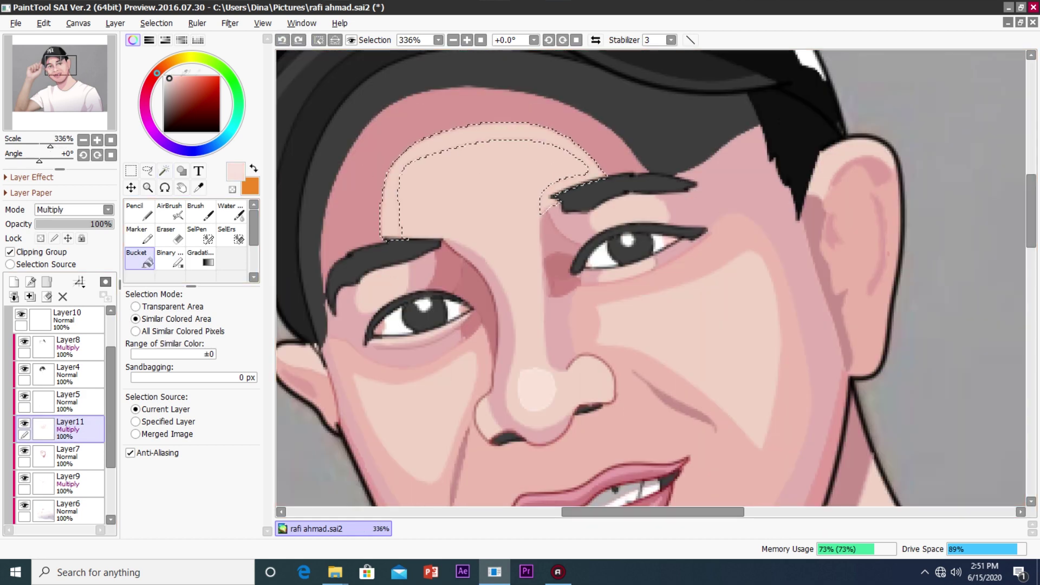
{"action": "left_click", "coordinate": [577, 154], "text": "alt"}
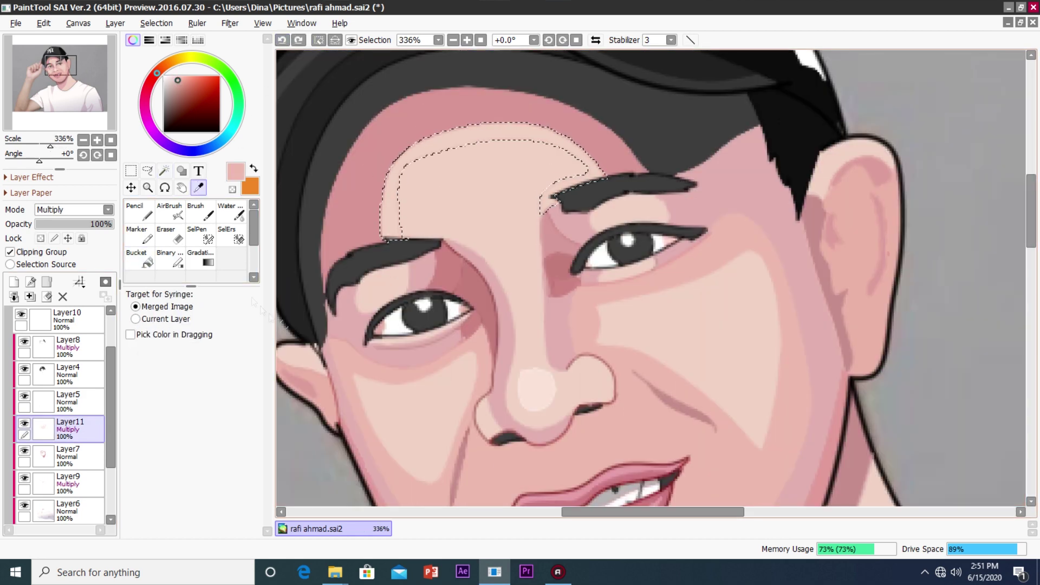
{"action": "left_click", "coordinate": [74, 210]}
{"action": "left_click", "coordinate": [54, 220]}
{"action": "left_click", "coordinate": [54, 239]}
{"action": "left_click", "coordinate": [139, 257]}
{"action": "left_click", "coordinate": [318, 40]}
{"action": "scroll", "coordinate": [463, 212], "scroll_direction": "down", "scroll_amount": 5}
{"action": "scroll", "coordinate": [463, 213], "scroll_direction": "up", "scroll_amount": 2}
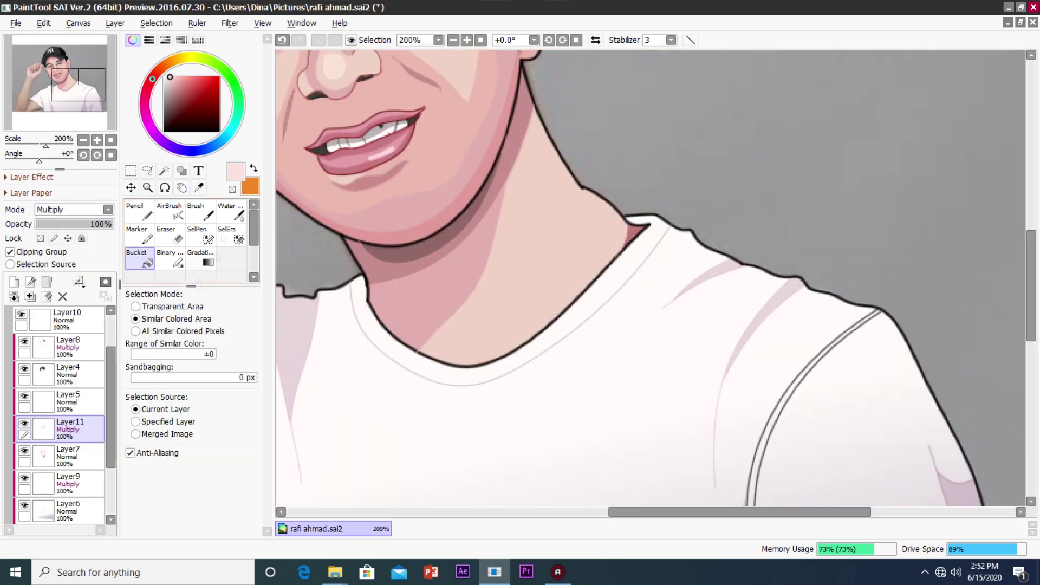
{"action": "scroll", "coordinate": [463, 212], "scroll_direction": "down", "scroll_amount": 2}
{"action": "scroll", "coordinate": [463, 213], "scroll_direction": "up", "scroll_amount": 4}
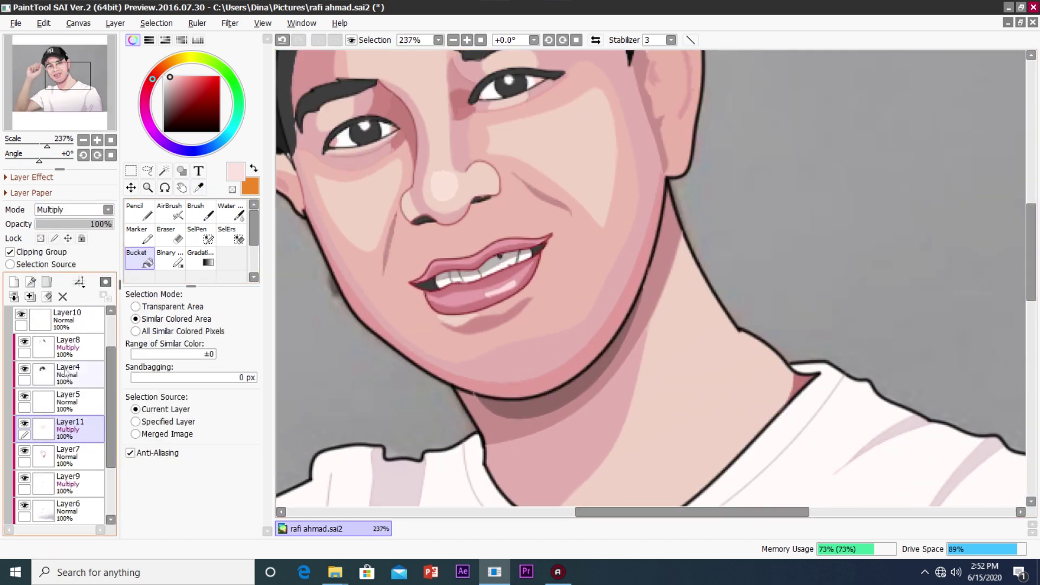
Hide the base colour layer briefly, then merge the shading layers down into Layer3.
{"action": "scroll", "coordinate": [60, 412], "scroll_direction": "down", "scroll_amount": 3}
{"action": "left_click", "coordinate": [21, 451]}
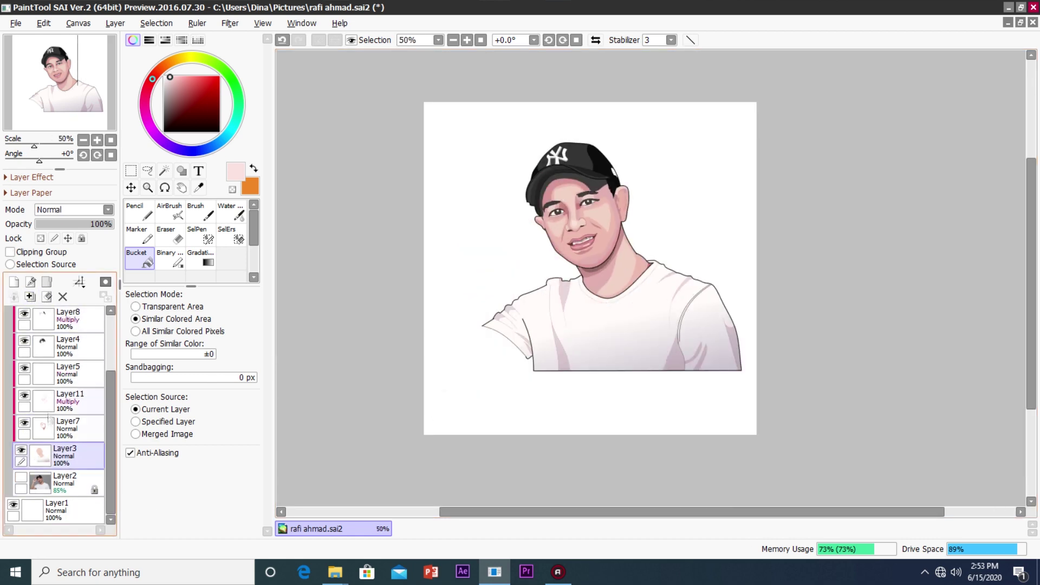
{"action": "left_click", "coordinate": [62, 296]}
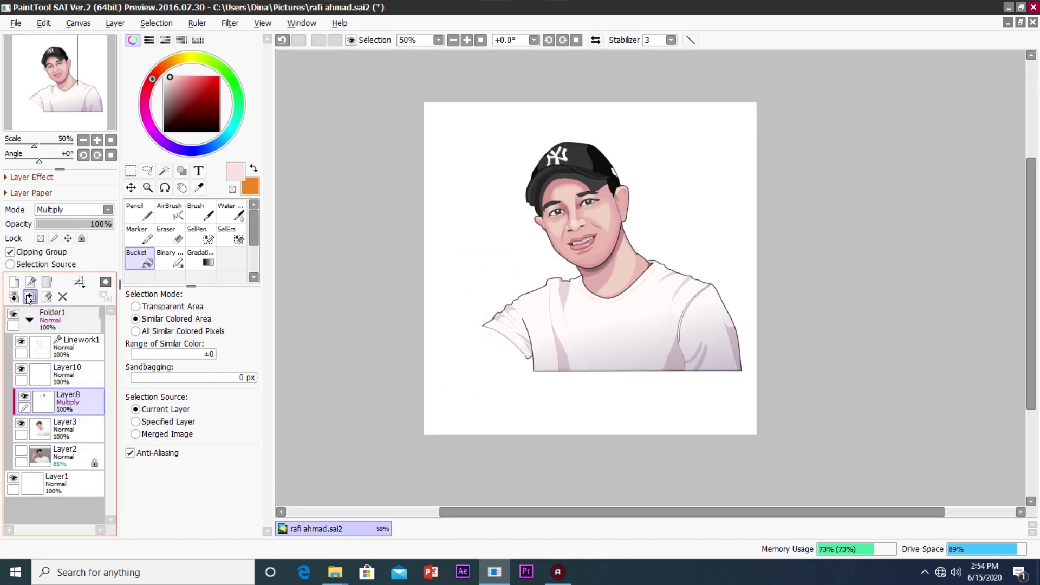
Delete Layer10 and duplicate the Linework1 outline layer.
{"action": "left_click", "coordinate": [76, 347]}
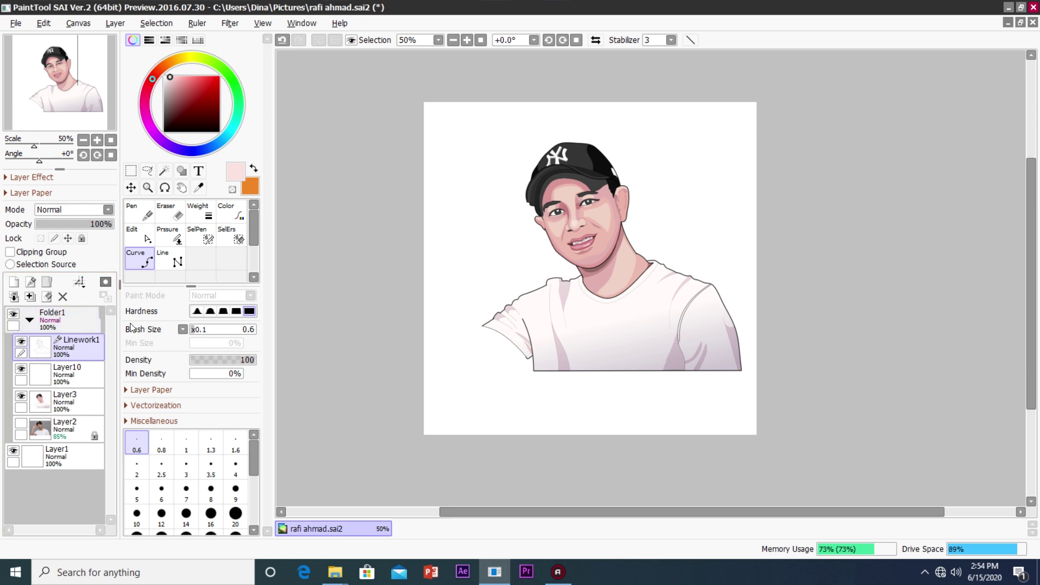
{"action": "left_click", "coordinate": [64, 364]}
{"action": "left_click", "coordinate": [62, 297]}
{"action": "left_click", "coordinate": [75, 346]}
{"action": "left_click", "coordinate": [114, 23]}
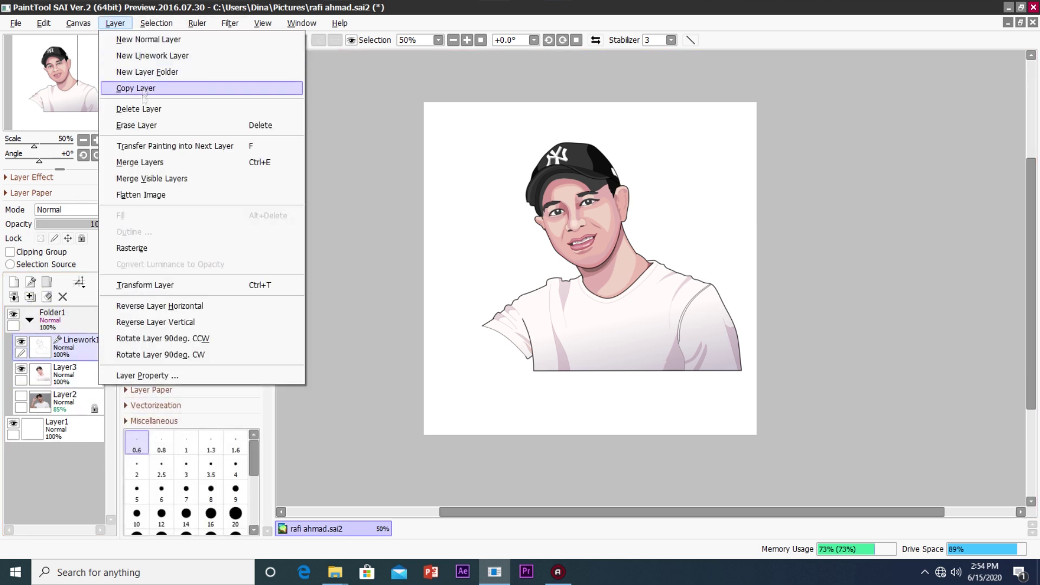
{"action": "left_click", "coordinate": [184, 89]}
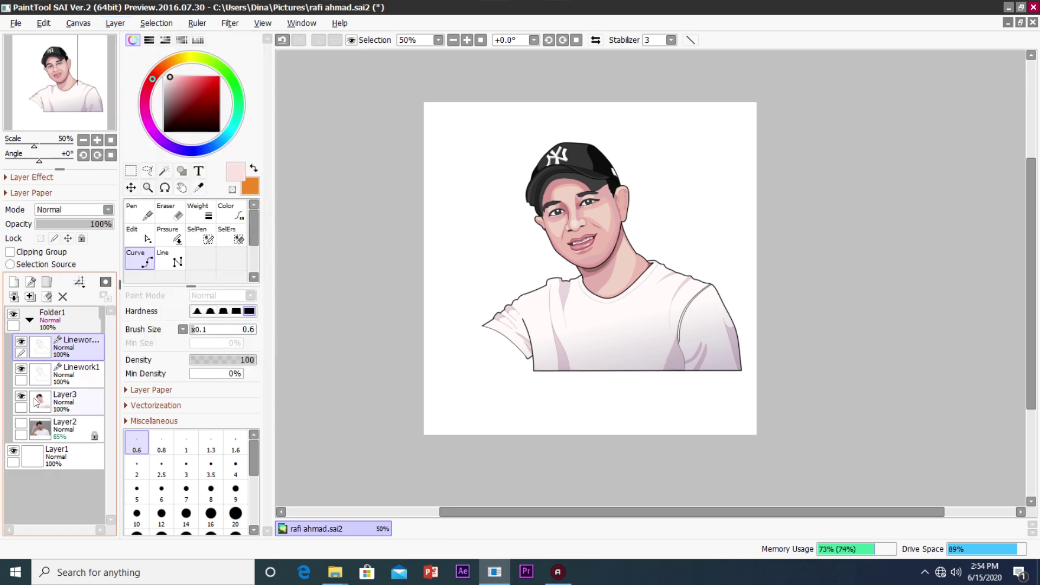
Add a pink-filled tint layer clipped to the base colours, set to Multiply at 2% opacity.
{"action": "left_click", "coordinate": [26, 297]}
{"action": "left_click", "coordinate": [630, 267]}
{"action": "left_click", "coordinate": [73, 210]}
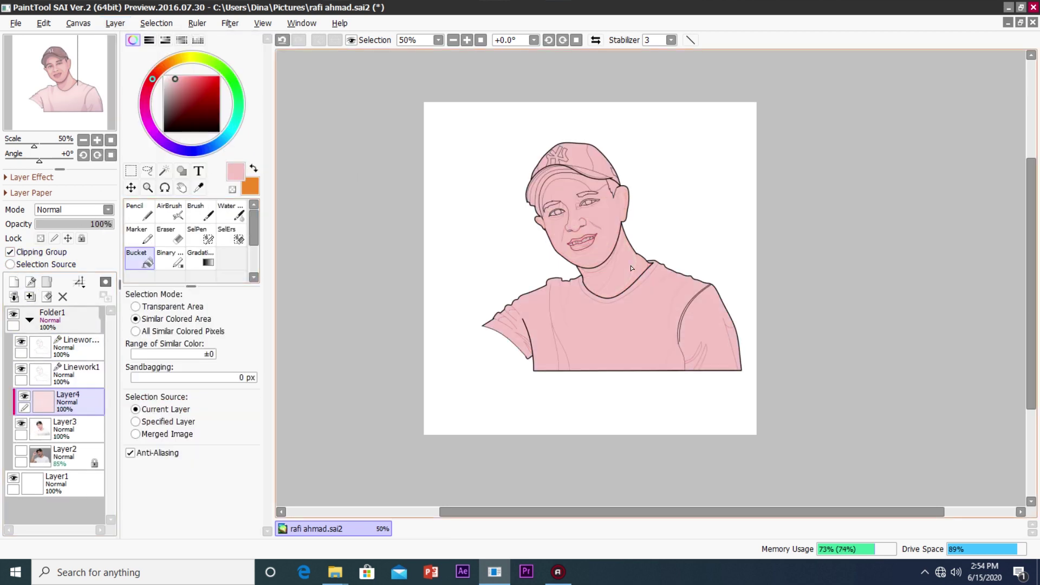
{"action": "left_click", "coordinate": [52, 231]}
{"action": "left_click_drag", "start_coordinate": [81, 224], "coordinate": [38, 223]}
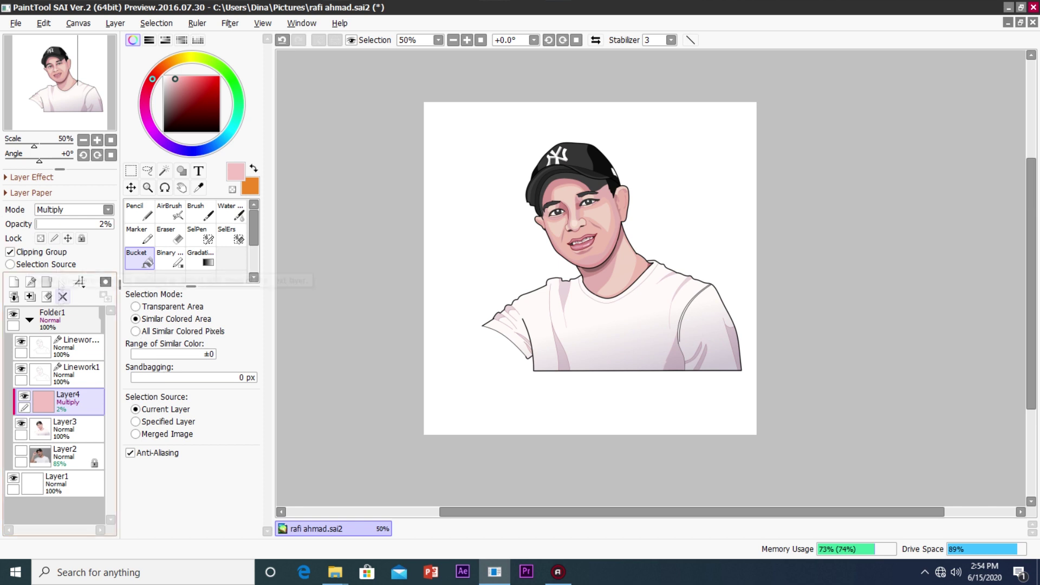
Lay a beige Overlay gradient at 58% opacity, merge it down, and remove the extra linework layer.
{"action": "left_click", "coordinate": [201, 257]}
{"action": "left_click_drag", "start_coordinate": [595, 433], "coordinate": [594, 128]}
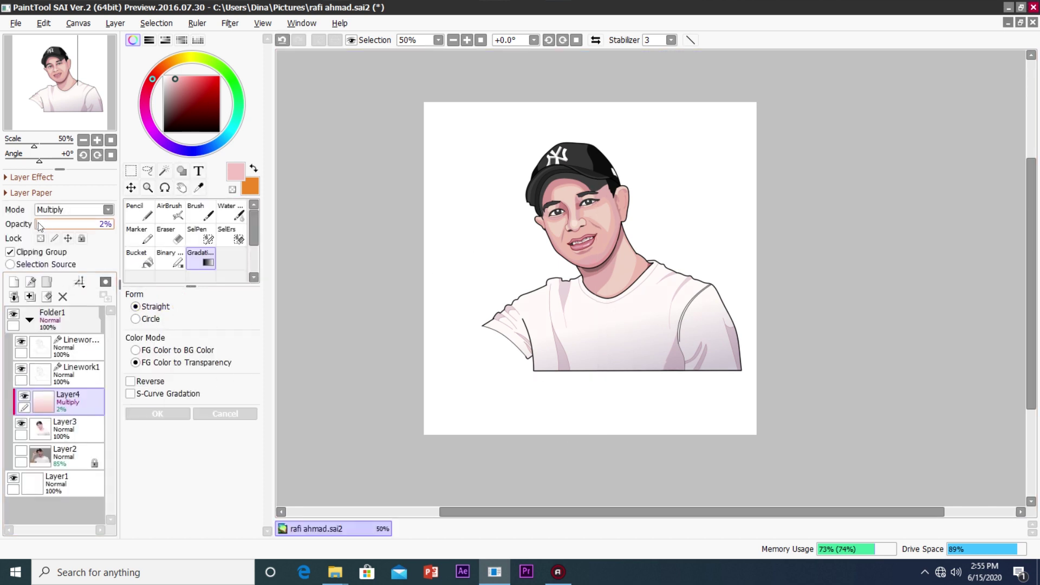
{"action": "left_click", "coordinate": [74, 211]}
{"action": "left_click", "coordinate": [70, 267]}
{"action": "left_click_drag", "start_coordinate": [550, 97], "coordinate": [549, 10]}
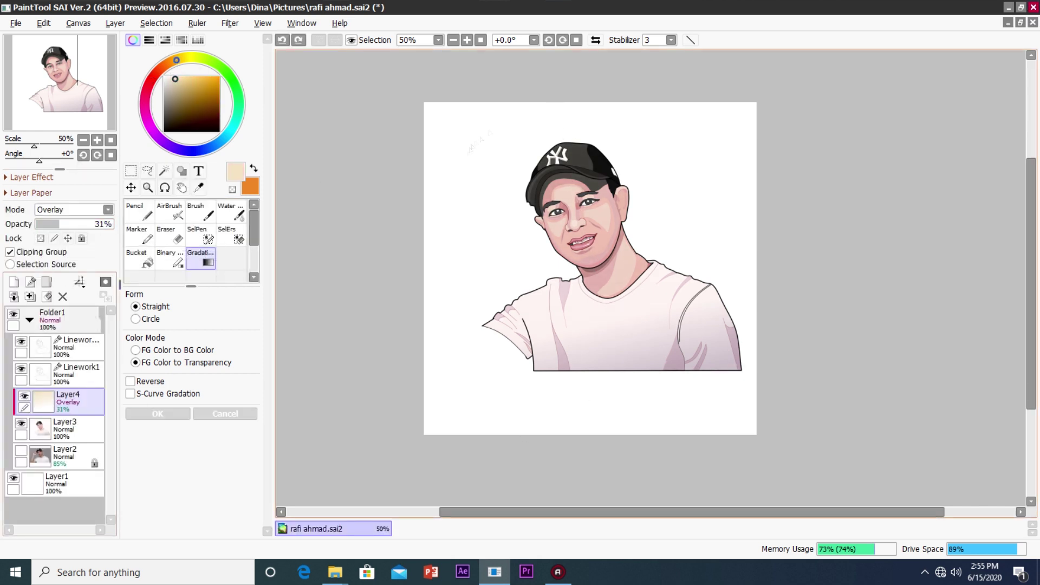
{"action": "left_click_drag", "start_coordinate": [60, 224], "coordinate": [81, 224]}
{"action": "left_click", "coordinate": [14, 297]}
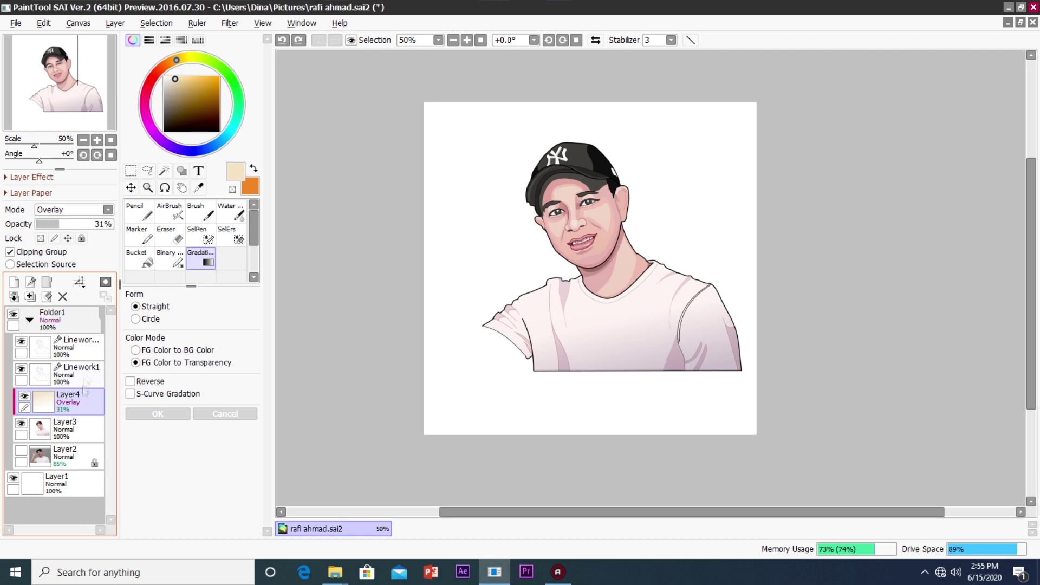
{"action": "left_click", "coordinate": [29, 296]}
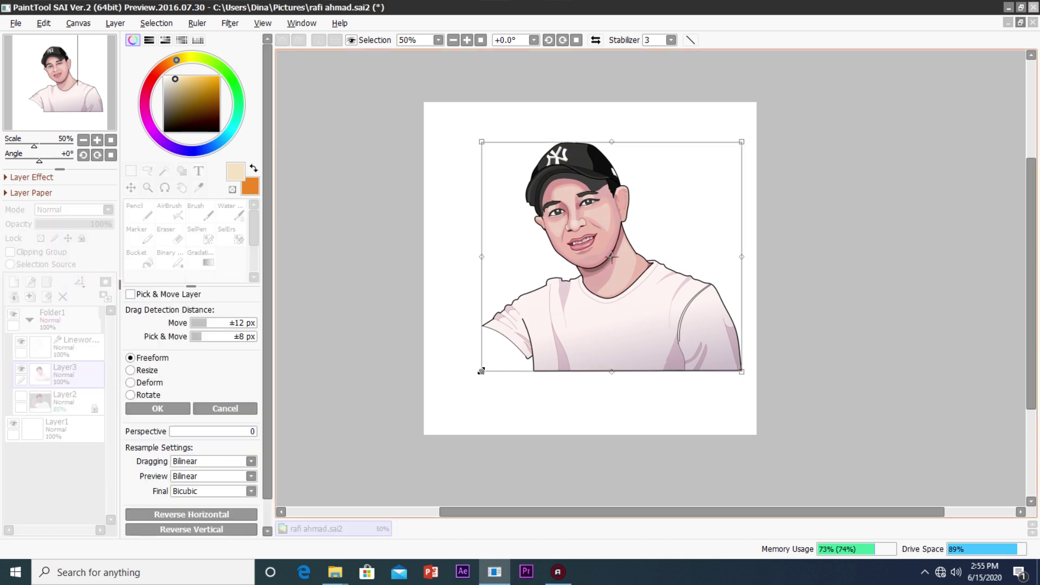
Move the linework layer to the bottom and enlarge the portrait toward the canvas edges.
{"action": "left_click_drag", "start_coordinate": [81, 355], "coordinate": [54, 433]}
{"action": "key", "text": "ctrl+t"}
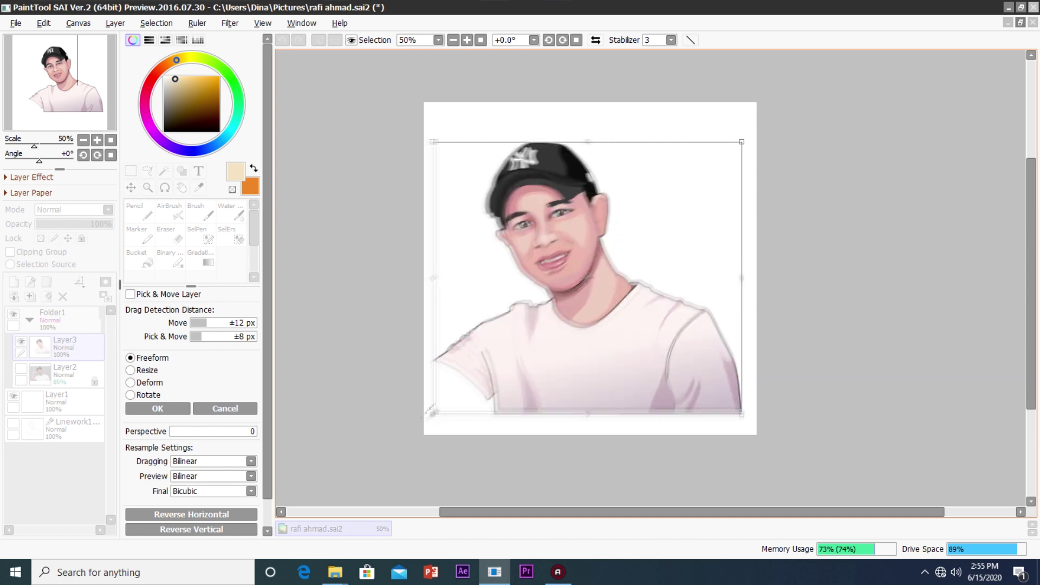
{"action": "left_click_drag", "start_coordinate": [742, 428], "coordinate": [697, 373]}
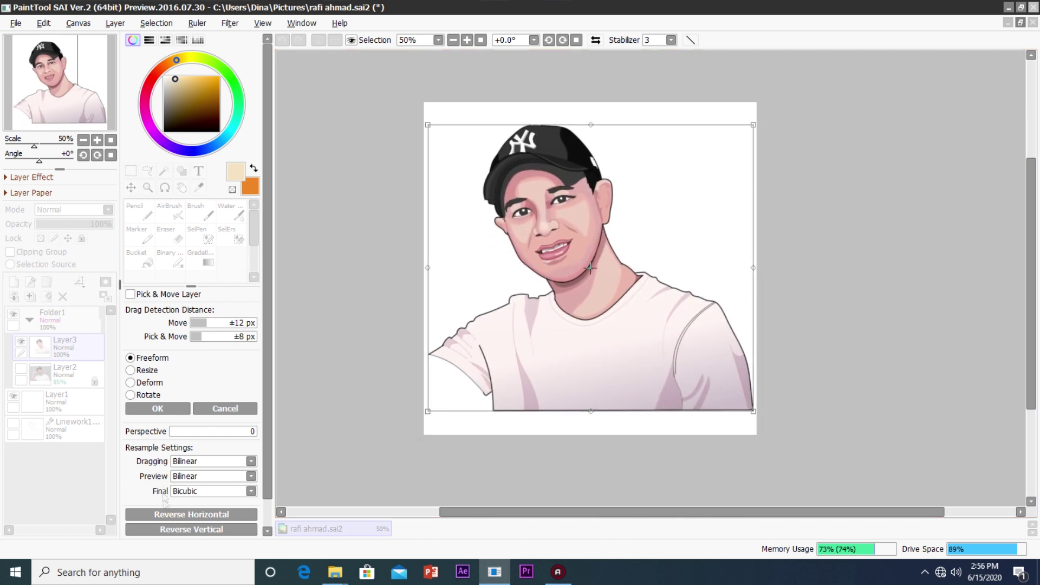
{"action": "key", "text": "Return"}
{"action": "left_click", "coordinate": [181, 170]}
Draw a beige square, rotate it 45° into a diamond, then scale and position it behind the head.
{"action": "left_click", "coordinate": [13, 282]}
{"action": "left_click_drag", "start_coordinate": [590, 112], "coordinate": [799, 322]}
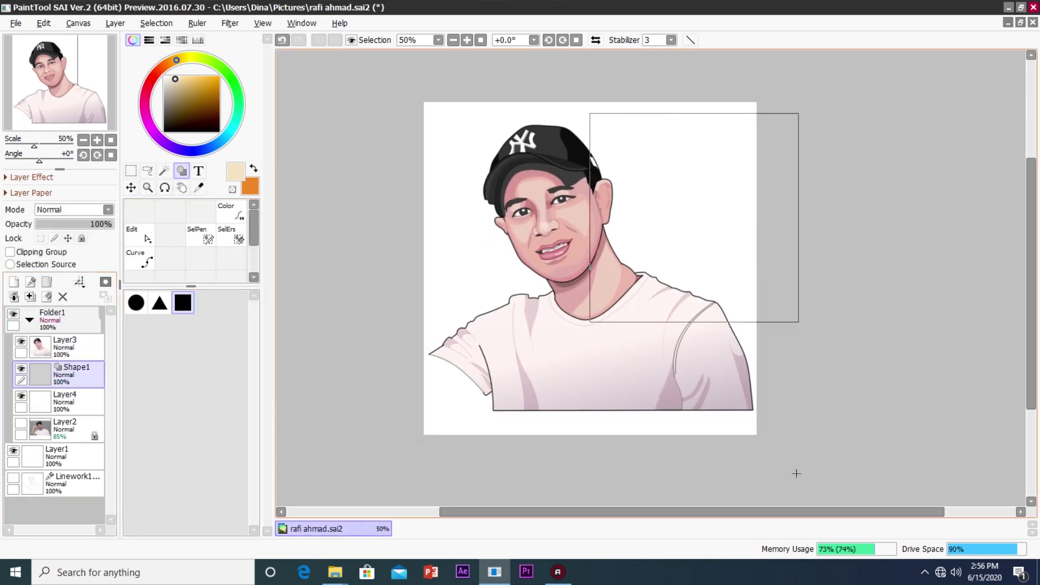
{"action": "key", "text": "ctrl+t"}
{"action": "left_click_drag", "start_coordinate": [795, 391], "coordinate": [888, 271]}
{"action": "left_click_drag", "start_coordinate": [747, 231], "coordinate": [632, 273]}
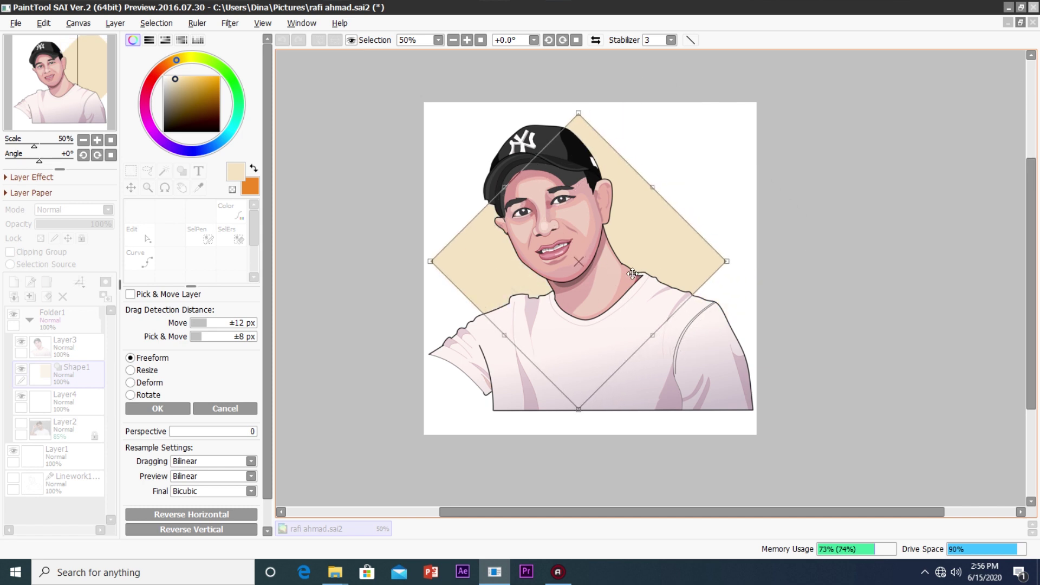
{"action": "left_click_drag", "start_coordinate": [699, 264], "coordinate": [695, 264]}
{"action": "left_click_drag", "start_coordinate": [575, 409], "coordinate": [563, 366]}
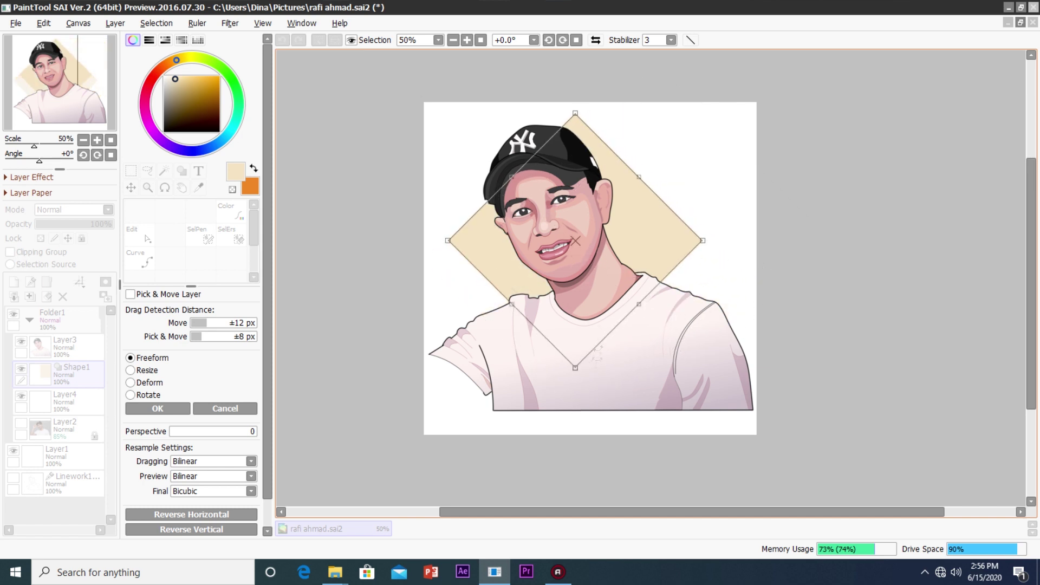
{"action": "key", "text": "Return"}
{"action": "key", "text": "ctrl+t"}
{"action": "left_click_drag", "start_coordinate": [669, 229], "coordinate": [652, 239]}
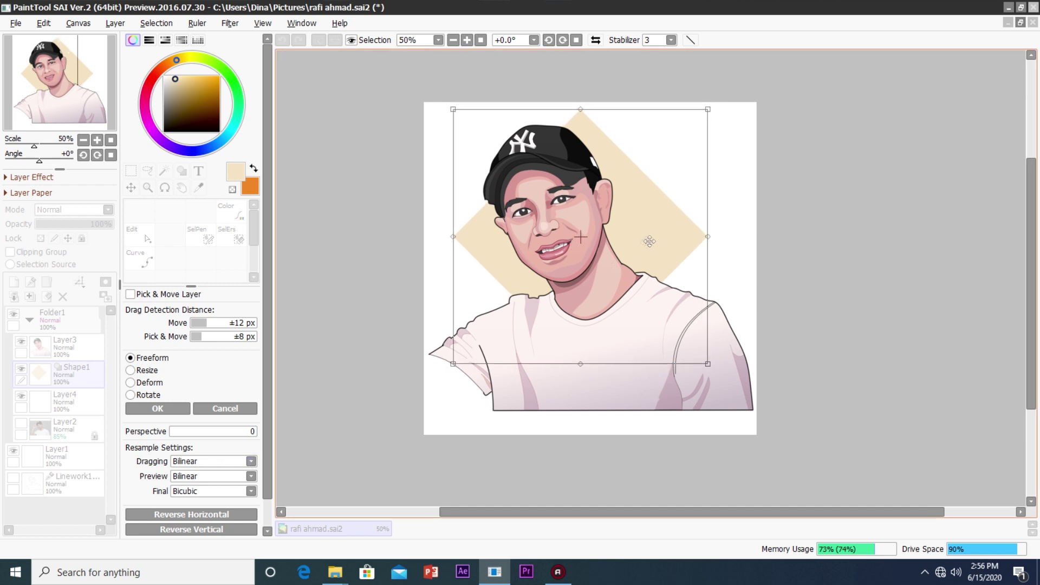
{"action": "key", "text": "Return"}
{"action": "left_click", "coordinate": [14, 282]}
Fill a layer clipped to the diamond with soft lavender, undoing a stronger purple attempt.
{"action": "left_click", "coordinate": [10, 252]}
{"action": "left_click", "coordinate": [139, 258]}
{"action": "left_click", "coordinate": [650, 179]}
{"action": "left_click", "coordinate": [217, 145]}
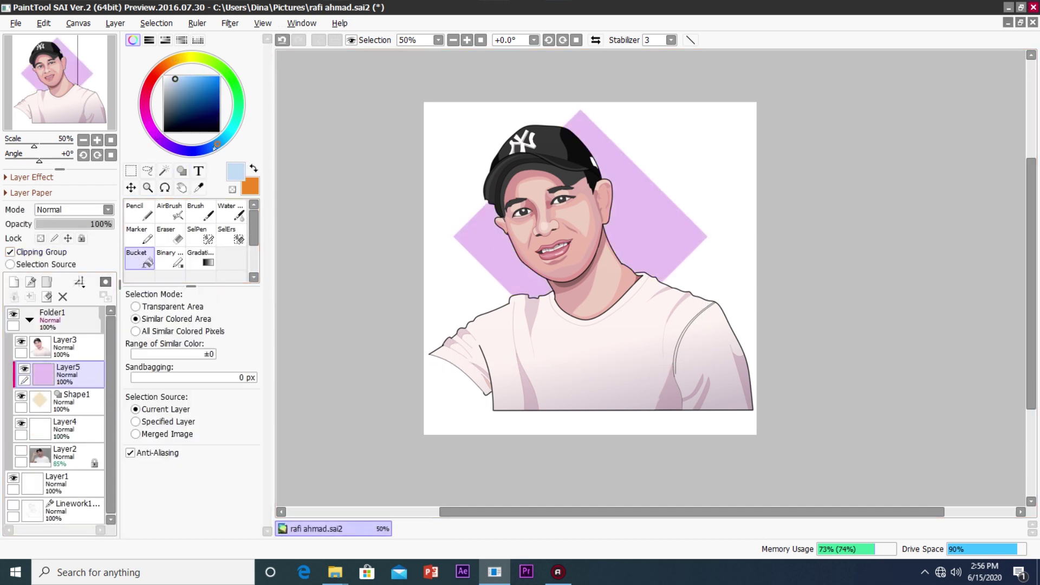
{"action": "left_click", "coordinate": [184, 80]}
{"action": "left_click", "coordinate": [645, 217]}
{"action": "key", "text": "ctrl+z"}
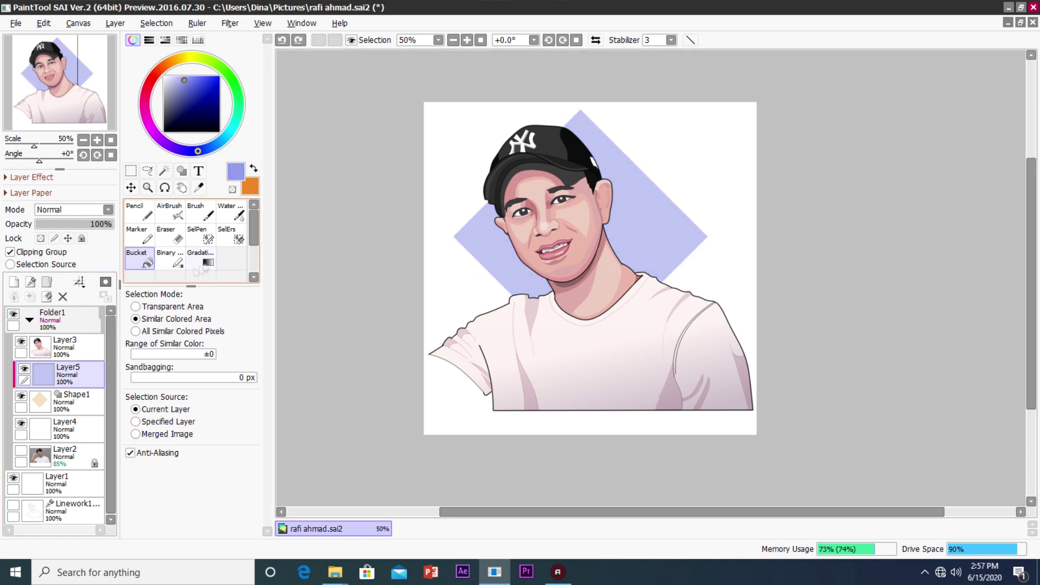
Duplicate the diamond layer, test shrinking the copy, then cancel and delete it.
{"action": "left_click", "coordinate": [76, 400]}
{"action": "left_click", "coordinate": [115, 23]}
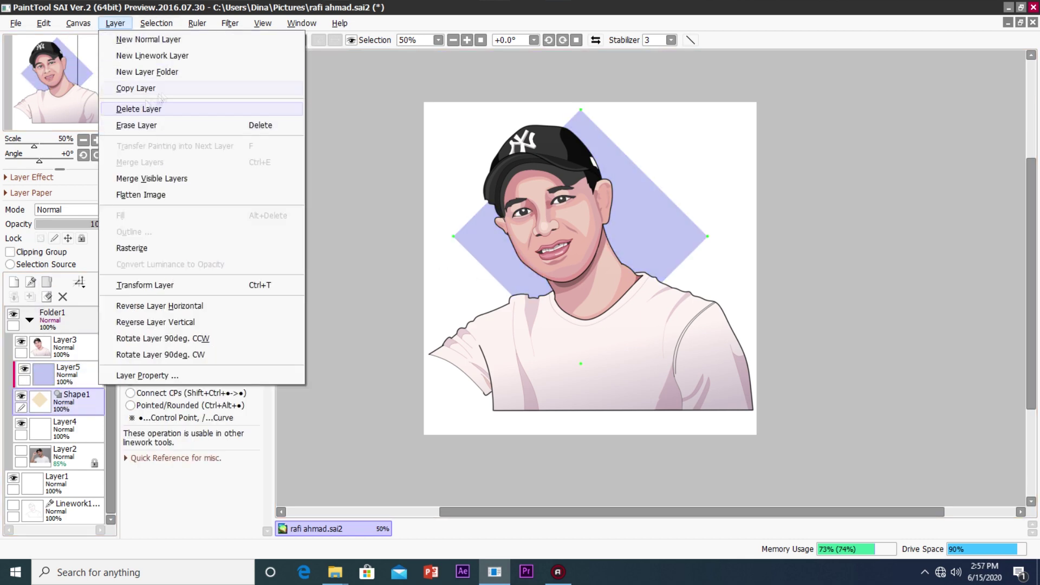
{"action": "left_click", "coordinate": [135, 87]}
{"action": "key", "text": "ctrl+t"}
{"action": "mouse_move", "coordinate": [708, 105]}
{"action": "left_mouse_down"}
{"action": "mouse_move", "coordinate": [584, 216]}
{"action": "mouse_move", "coordinate": [658, 191]}
{"action": "left_mouse_up"}
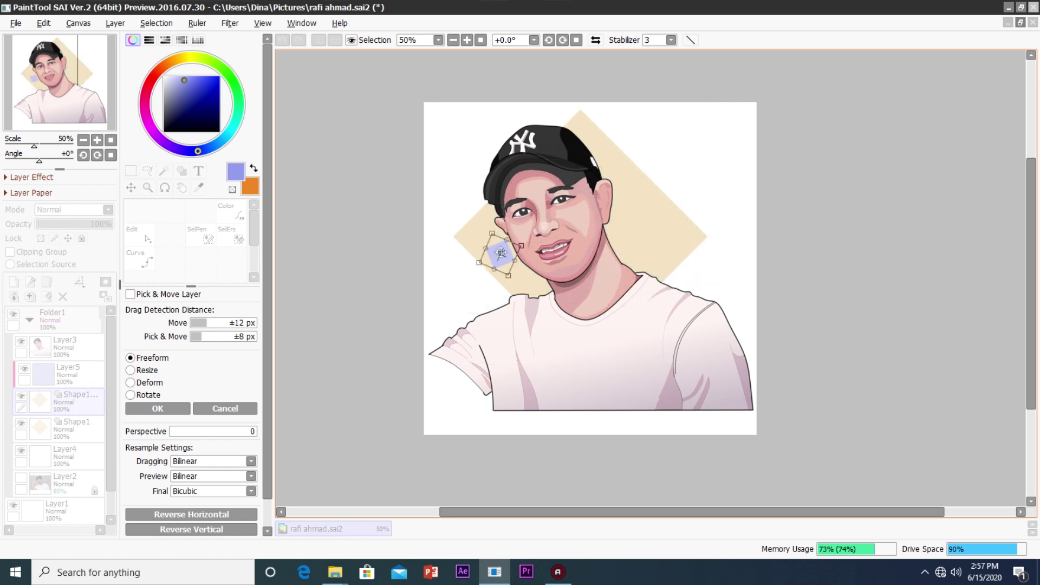
{"action": "key", "text": "Escape"}
{"action": "left_click", "coordinate": [62, 297]}
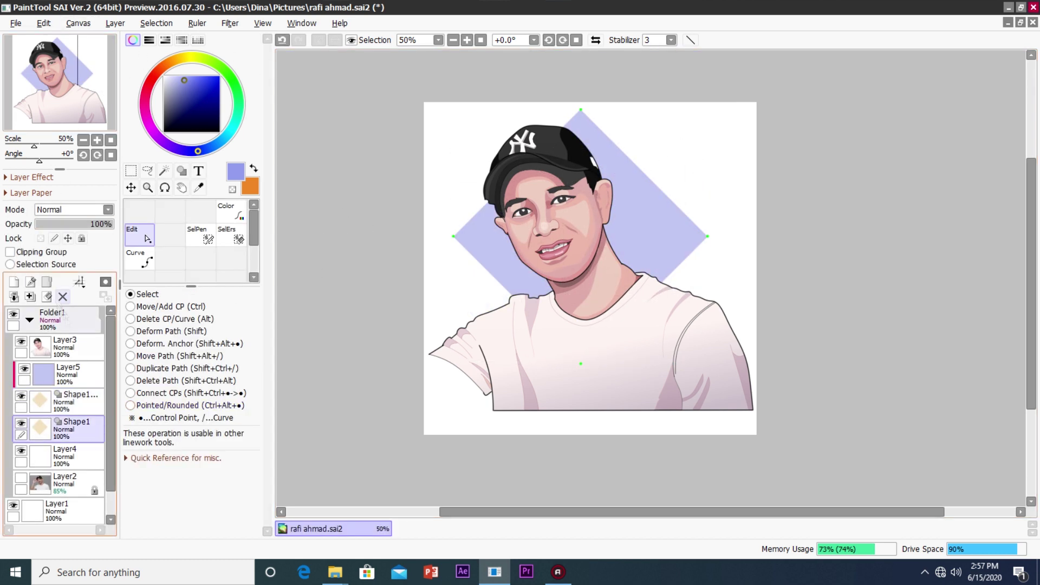
Add a clipped pale peach gradient over the portrait, set to Overlay at 7% opacity.
{"action": "left_click", "coordinate": [63, 341]}
{"action": "left_click", "coordinate": [13, 281]}
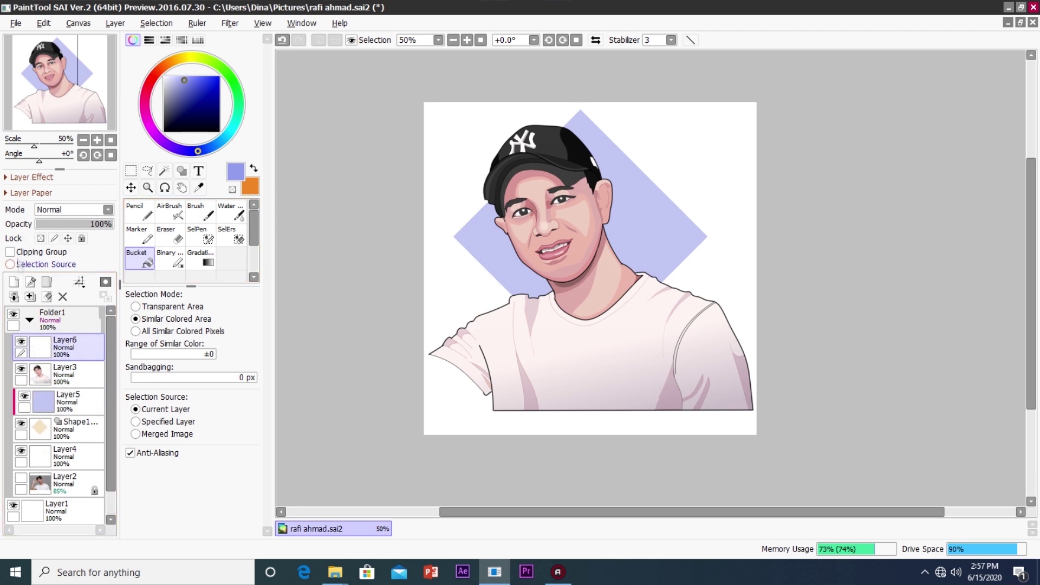
{"action": "left_click", "coordinate": [10, 252]}
{"action": "left_click", "coordinate": [201, 258]}
{"action": "left_click_drag", "start_coordinate": [493, 70], "coordinate": [622, 371]}
{"action": "left_click", "coordinate": [159, 67]}
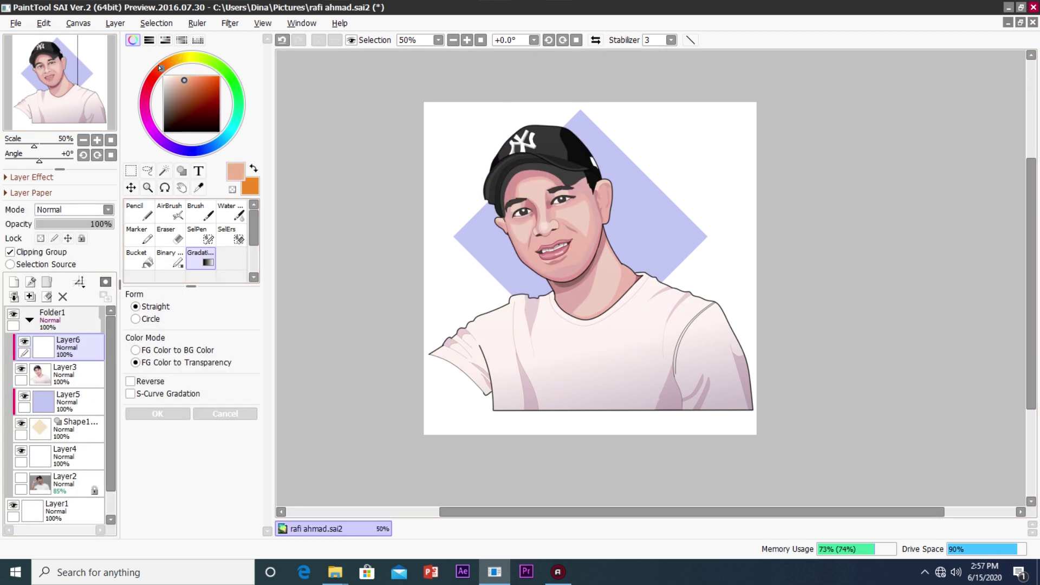
{"action": "left_click_drag", "start_coordinate": [467, 67], "coordinate": [542, 151]}
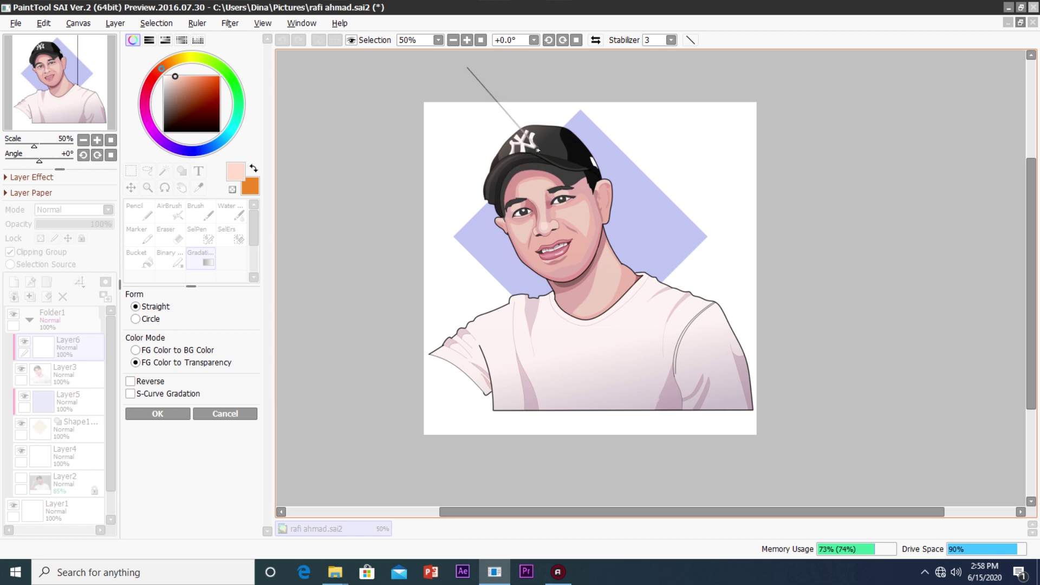
{"action": "left_click", "coordinate": [184, 415]}
{"action": "left_click", "coordinate": [145, 414]}
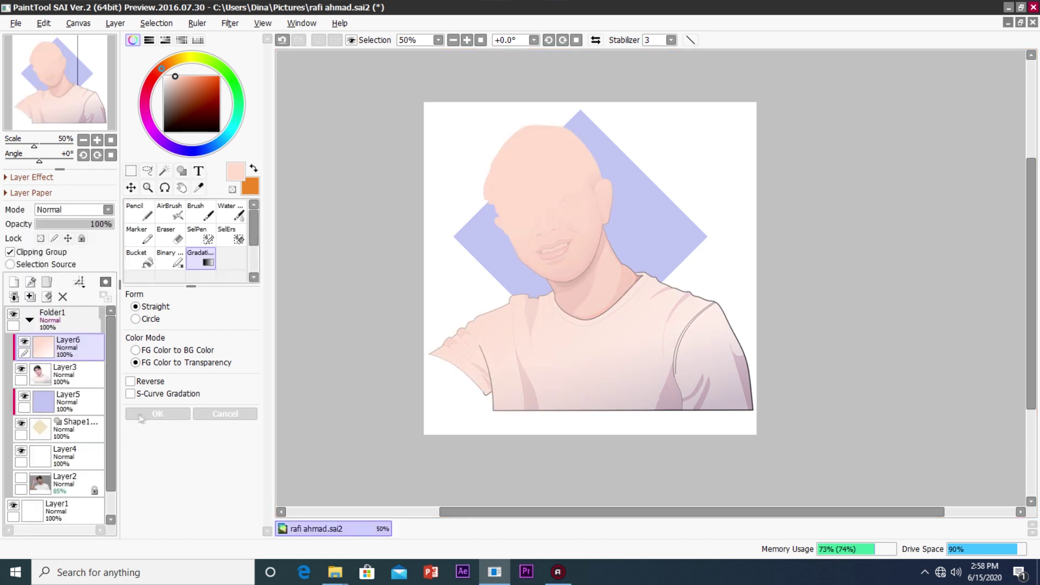
{"action": "left_click", "coordinate": [41, 210]}
{"action": "left_click", "coordinate": [52, 265]}
{"action": "left_click_drag", "start_coordinate": [37, 225], "coordinate": [41, 224]}
Delete the gradient overlay layer and bring up the Canvas menu.
{"action": "scroll", "coordinate": [541, 270], "scroll_direction": "up", "scroll_amount": 1}
{"action": "scroll", "coordinate": [650, 282], "scroll_direction": "up", "scroll_amount": 3}
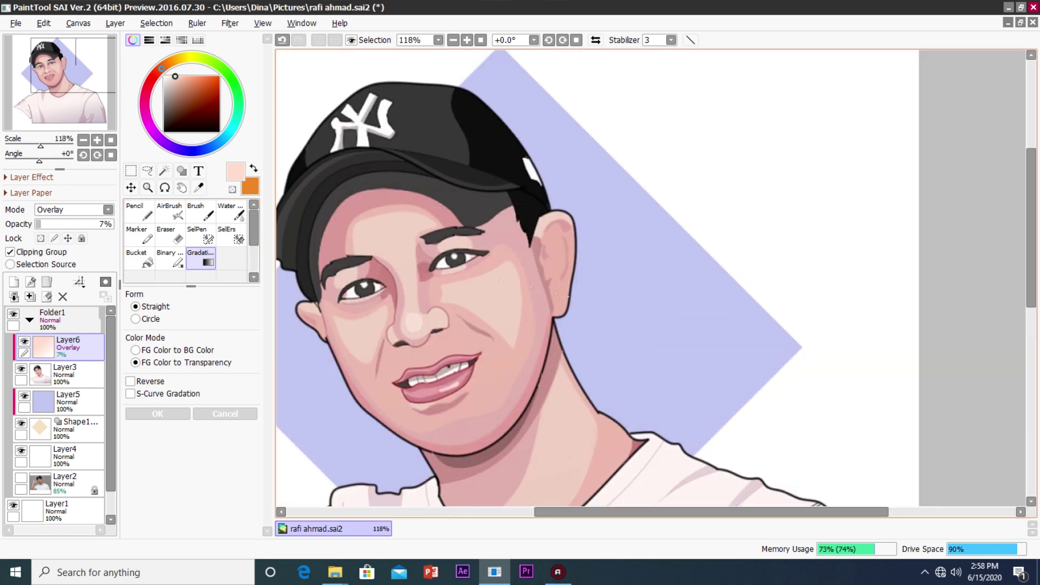
{"action": "scroll", "coordinate": [650, 282], "scroll_direction": "up", "scroll_amount": 5}
{"action": "scroll", "coordinate": [650, 281], "scroll_direction": "down", "scroll_amount": 5}
{"action": "scroll", "coordinate": [650, 281], "scroll_direction": "up", "scroll_amount": 4}
{"action": "scroll", "coordinate": [365, 77], "scroll_direction": "down", "scroll_amount": 10}
{"action": "scroll", "coordinate": [378, 176], "scroll_direction": "up", "scroll_amount": 5}
{"action": "scroll", "coordinate": [378, 176], "scroll_direction": "down", "scroll_amount": 2}
{"action": "scroll", "coordinate": [452, 166], "scroll_direction": "up", "scroll_amount": 4}
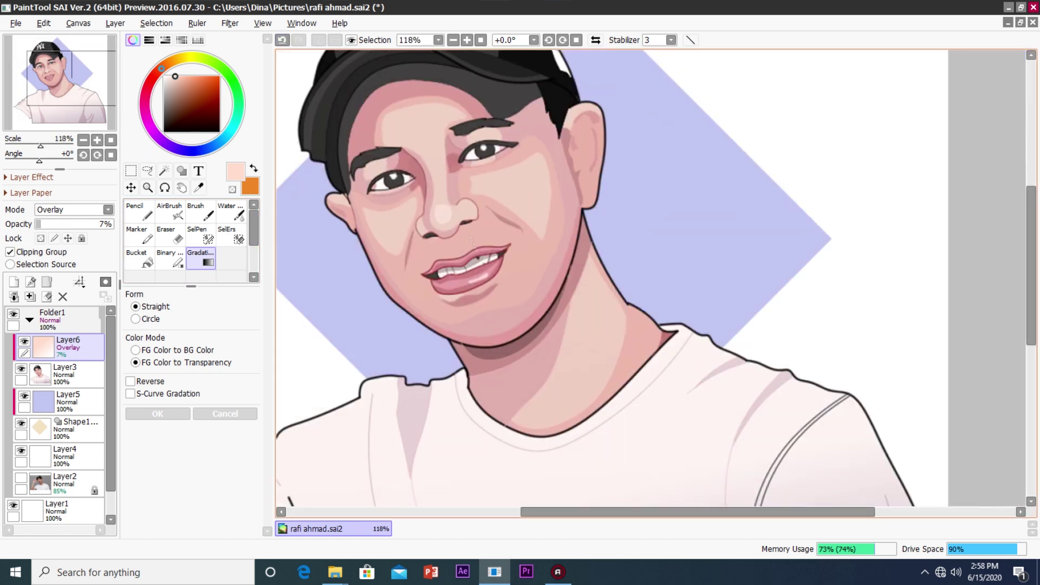
{"action": "scroll", "coordinate": [491, 187], "scroll_direction": "down", "scroll_amount": 3}
{"action": "left_click", "coordinate": [62, 296]}
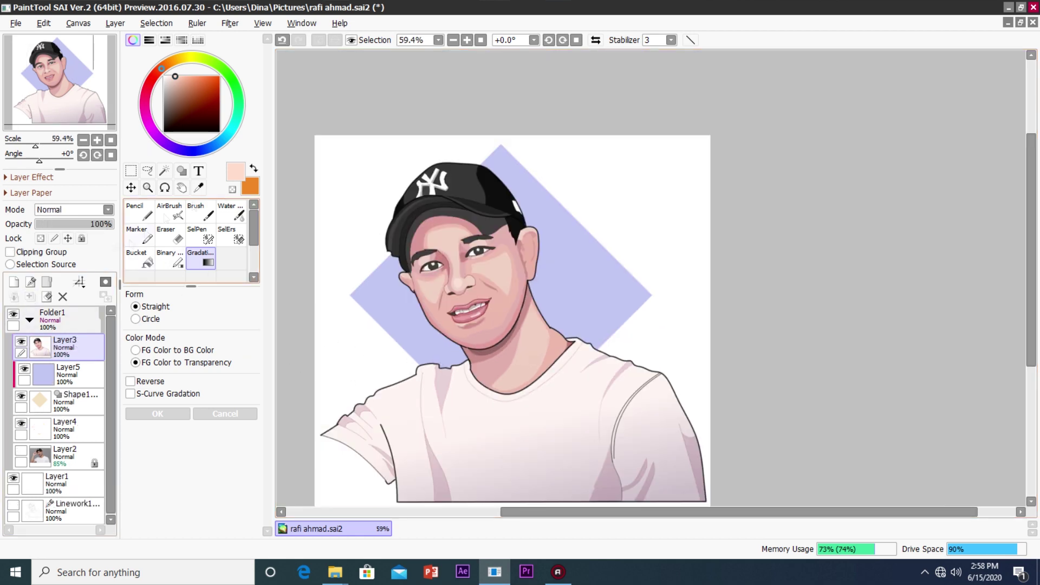
{"action": "scroll", "coordinate": [428, 288], "scroll_direction": "up", "scroll_amount": 4}
{"action": "scroll", "coordinate": [428, 288], "scroll_direction": "down", "scroll_amount": 5}
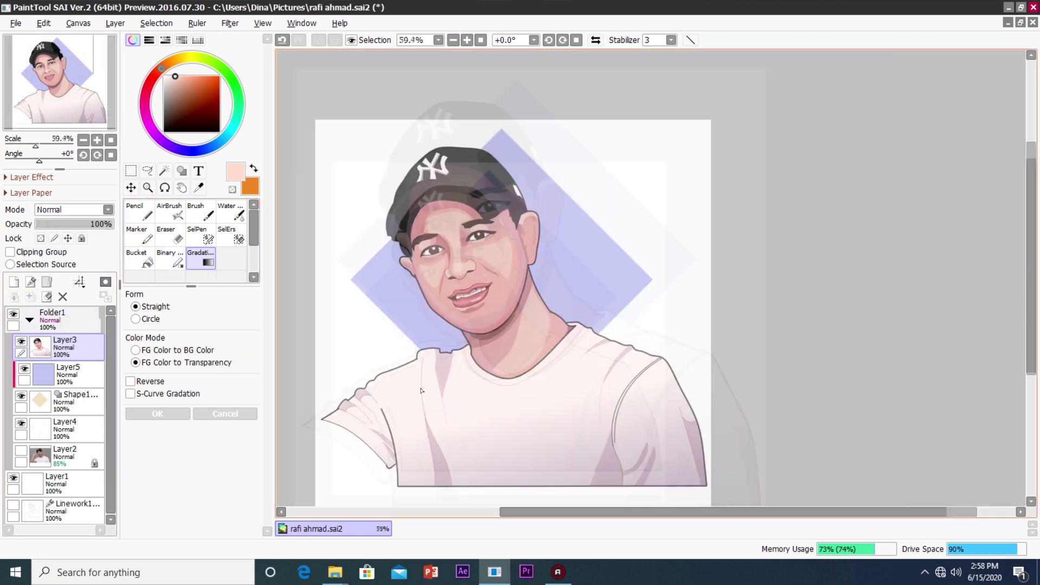
{"action": "scroll", "coordinate": [352, 162], "scroll_direction": "up", "scroll_amount": 2}
{"action": "left_click", "coordinate": [16, 23]}
{"action": "left_click", "coordinate": [15, 24]}
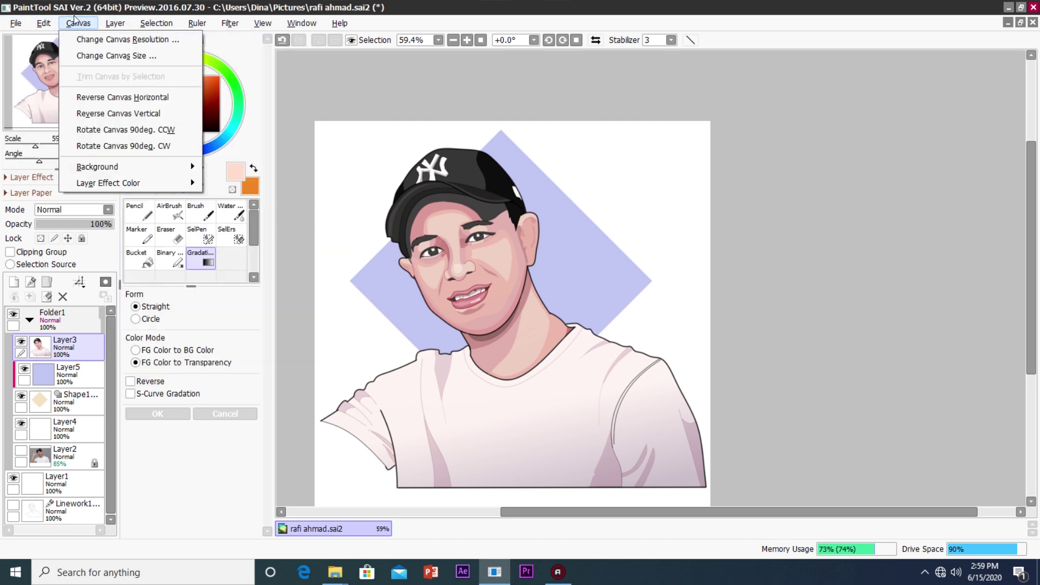
Open and close Canvas Resolution unchanged, then try enlarging the diamond and cancel.
{"action": "left_click", "coordinate": [96, 41]}
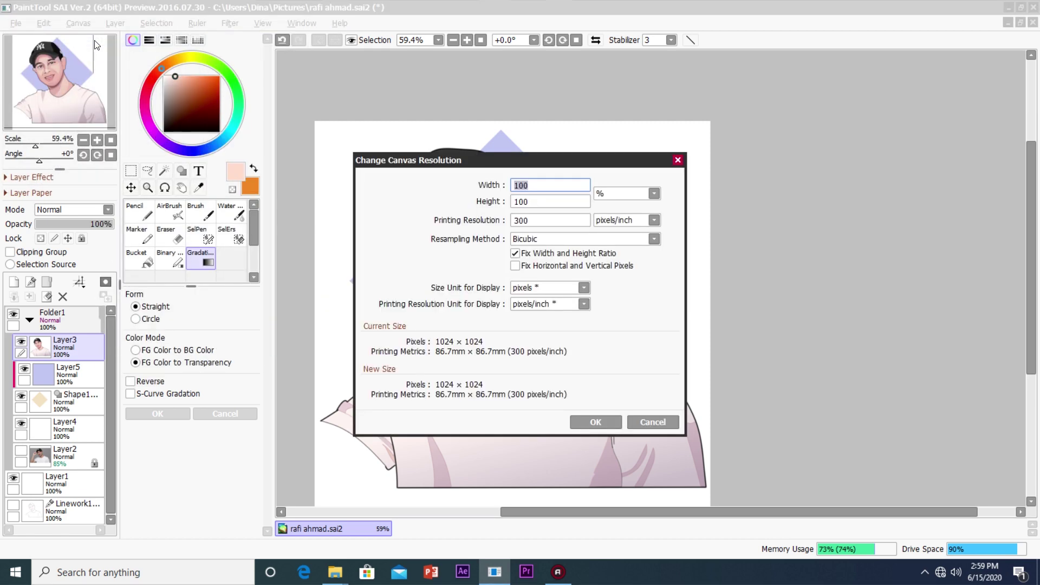
{"action": "left_click", "coordinate": [676, 161]}
{"action": "left_click", "coordinate": [72, 400]}
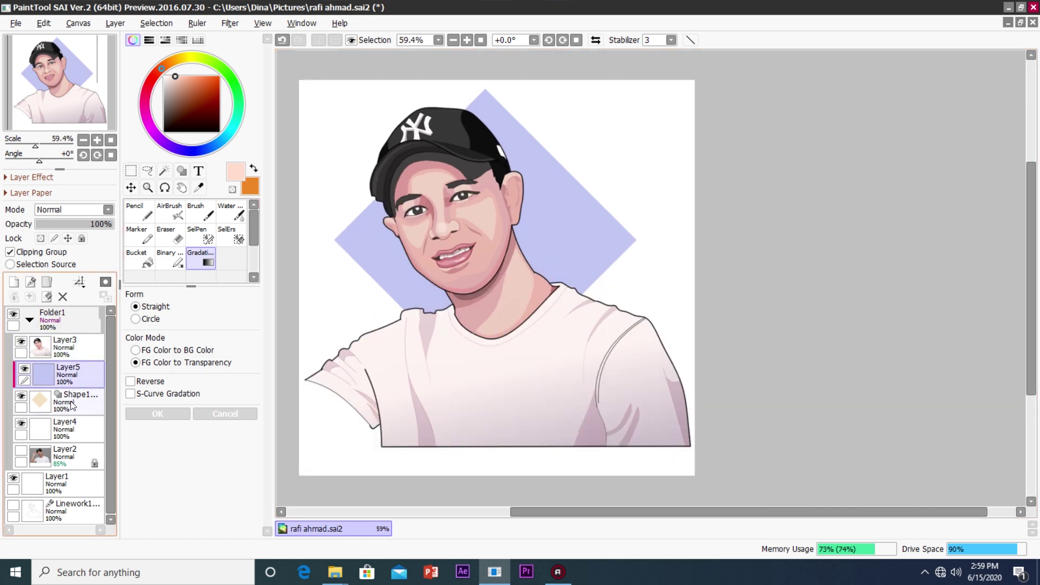
{"action": "key", "text": "ctrl+t"}
{"action": "mouse_move", "coordinate": [626, 396]}
{"action": "left_mouse_down"}
{"action": "mouse_move", "coordinate": [676, 470]}
{"action": "mouse_move", "coordinate": [655, 101]}
{"action": "left_mouse_up"}
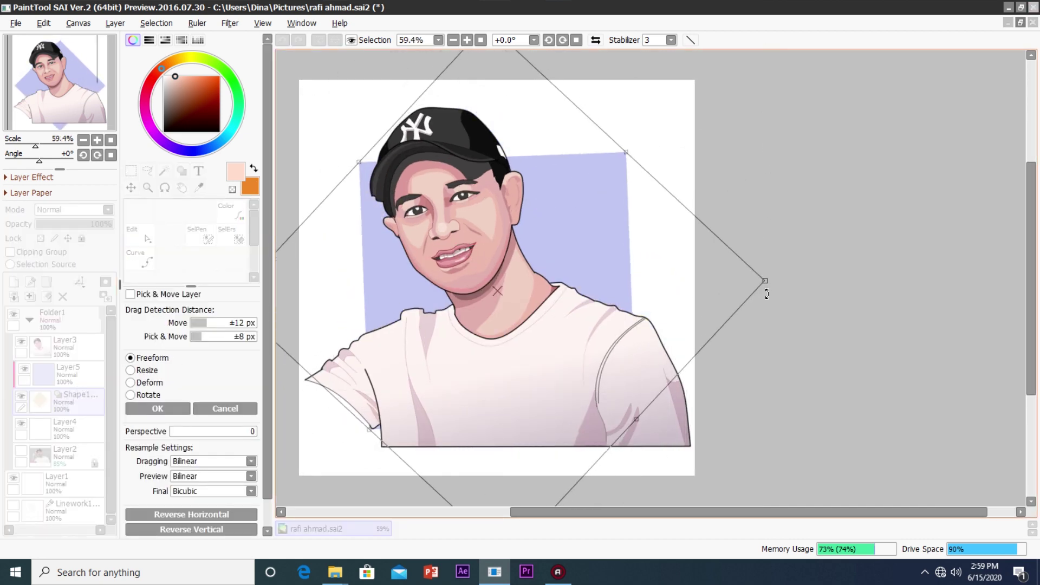
{"action": "left_click", "coordinate": [225, 409]}
Try rotating the diamond upright and cancel, then undo and redo to remove the diamond layer.
{"action": "key", "text": "ctrl+t"}
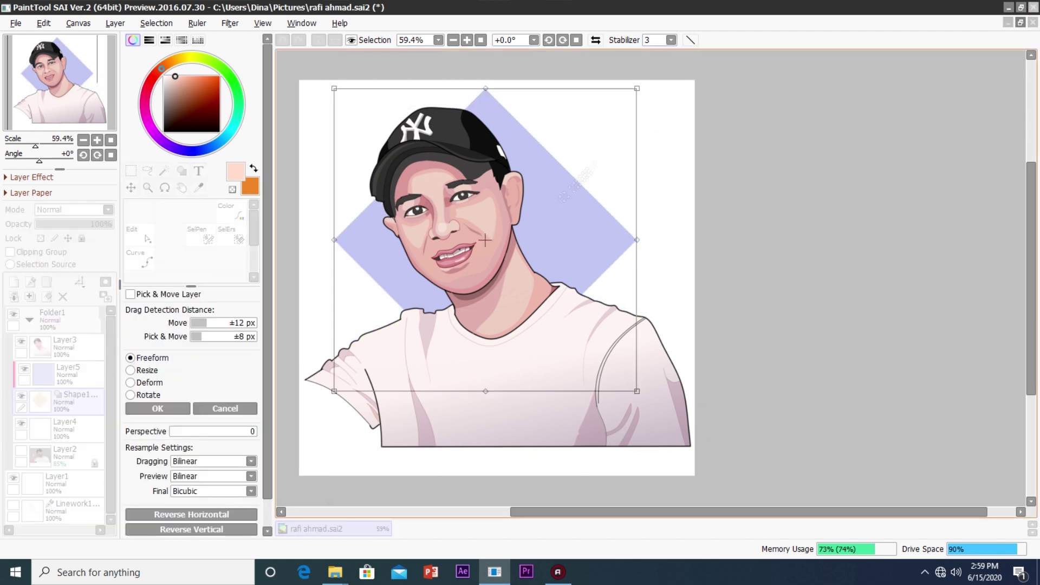
{"action": "left_click_drag", "start_coordinate": [666, 108], "coordinate": [685, 262]}
{"action": "left_click", "coordinate": [225, 408]}
{"action": "key", "text": "ctrl+z"}
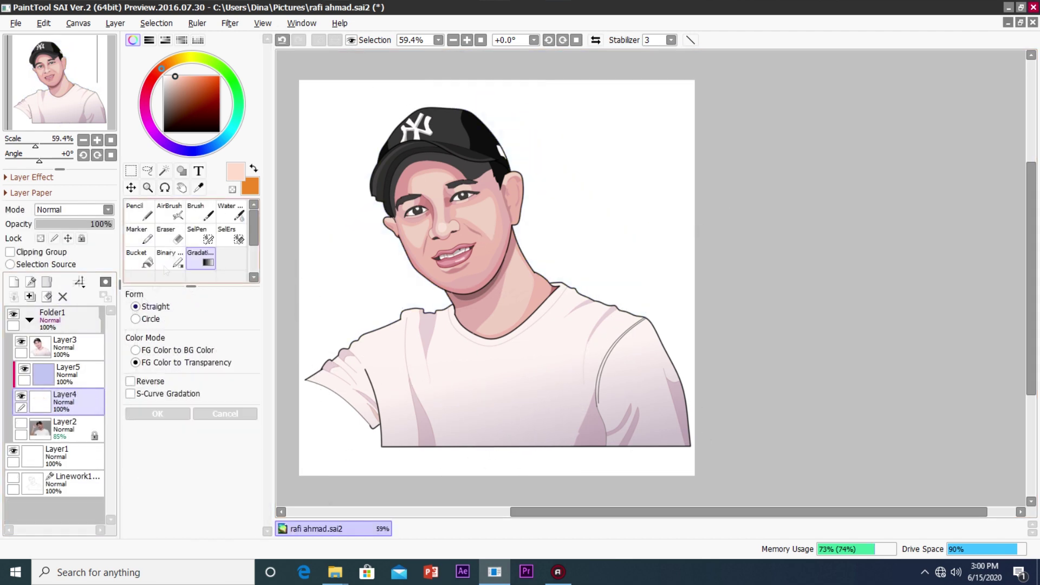
{"action": "key", "text": "ctrl+y"}
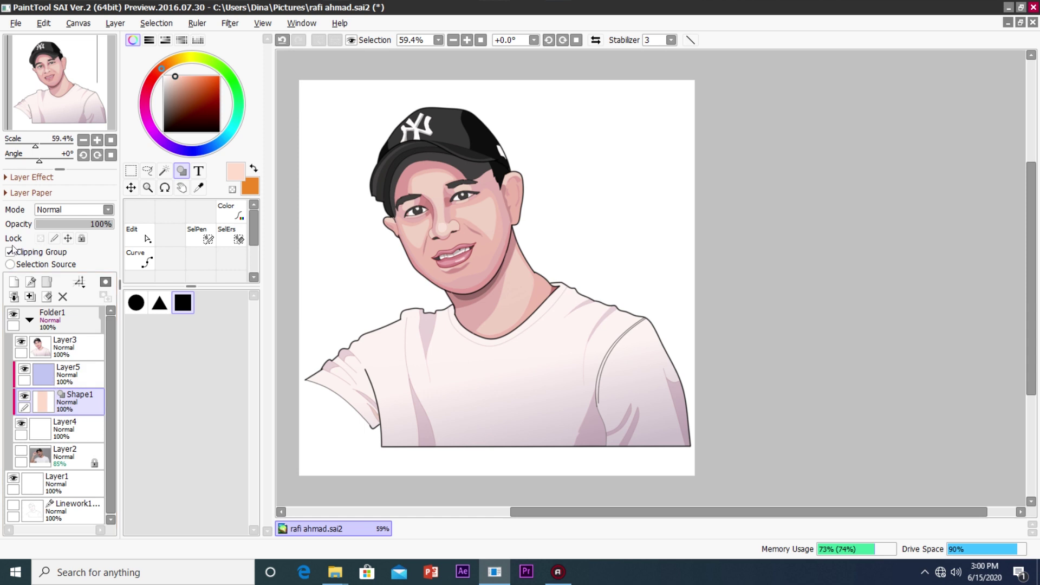
Rotate the restored purple shape horizontal and stretch it rightward into a band.
{"action": "key", "text": "ctrl+t"}
{"action": "left_click_drag", "start_coordinate": [575, 102], "coordinate": [644, 374]}
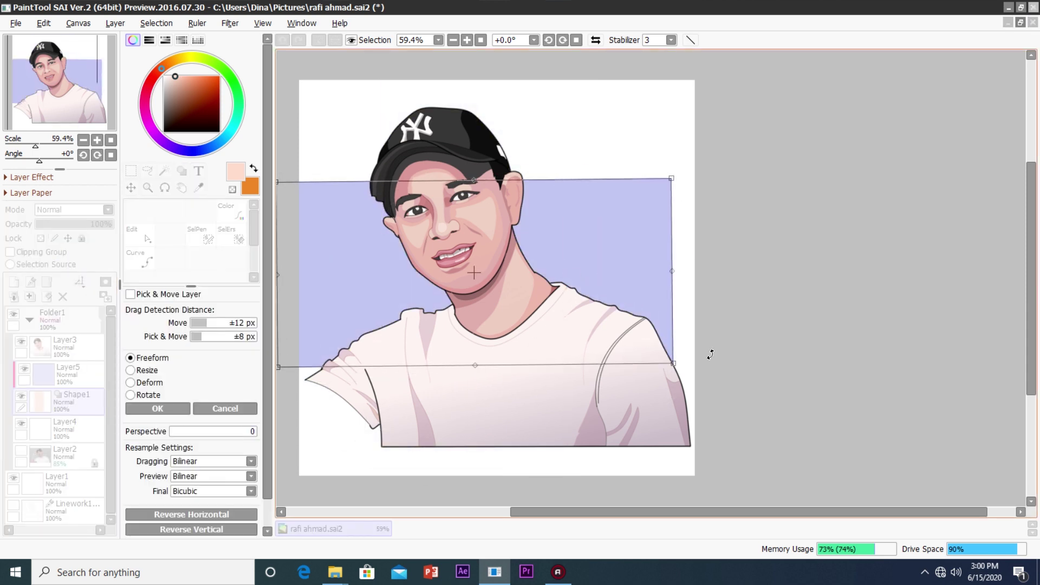
{"action": "left_click_drag", "start_coordinate": [671, 269], "coordinate": [842, 269]}
{"action": "key", "text": "Return"}
Replace it with a new purple rectangle resized into a horizontal band across the canvas.
{"action": "key", "text": "Delete"}
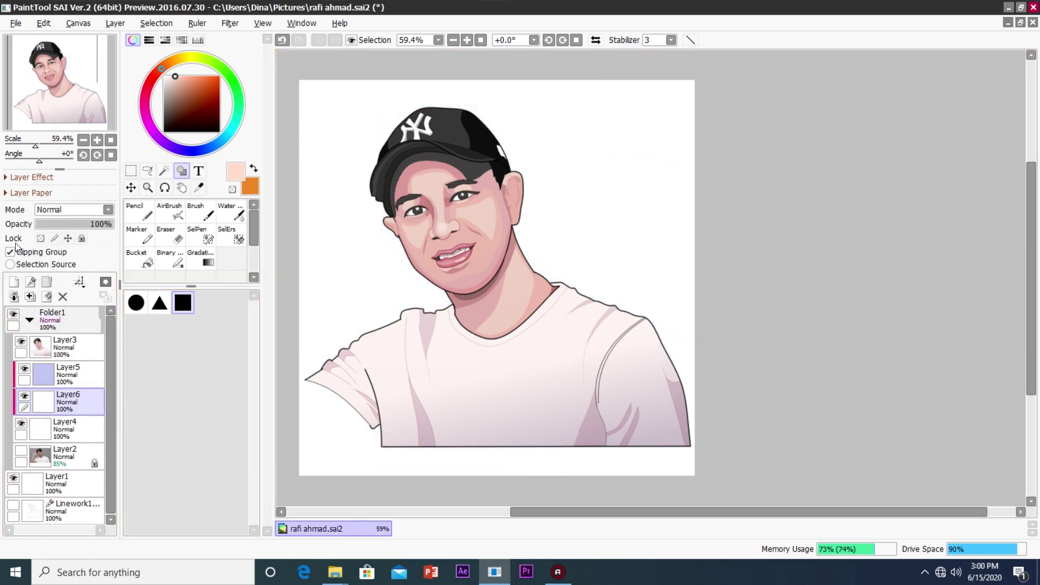
{"action": "left_click_drag", "start_coordinate": [302, 98], "coordinate": [687, 446]}
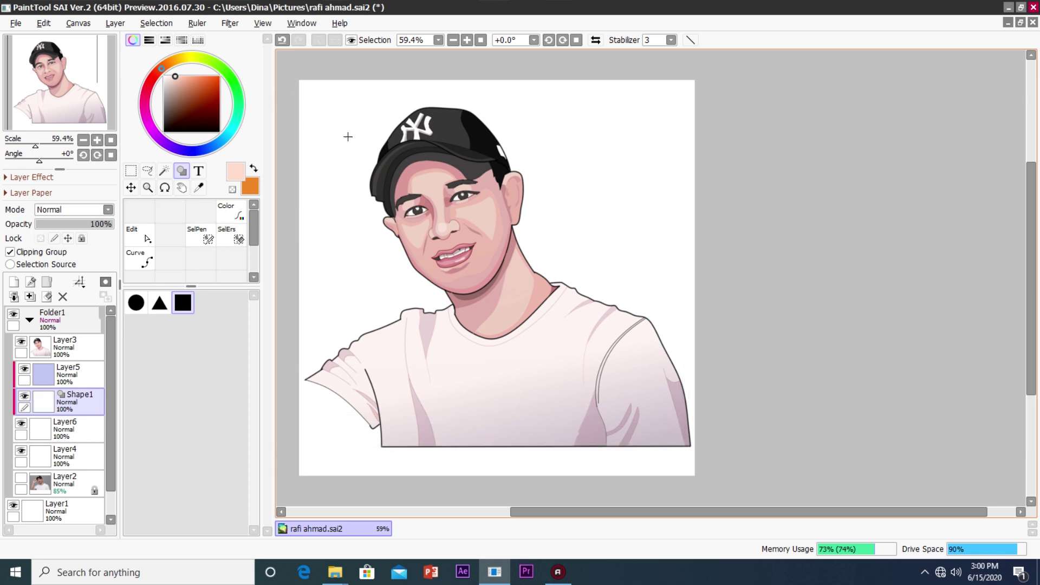
{"action": "key", "text": "ctrl+t"}
{"action": "left_click_drag", "start_coordinate": [287, 257], "coordinate": [671, 249]}
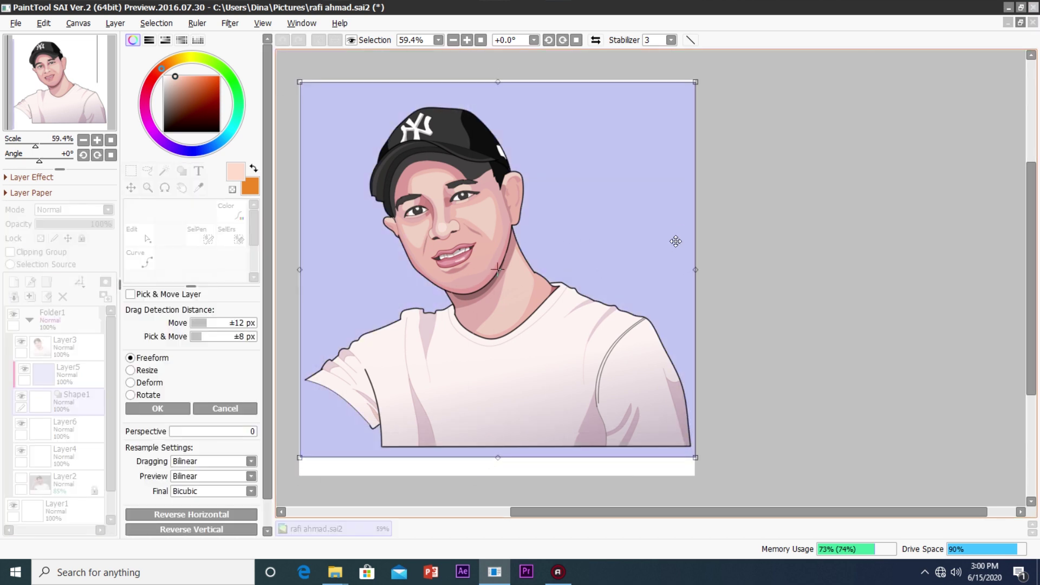
{"action": "left_click_drag", "start_coordinate": [484, 81], "coordinate": [484, 157]}
{"action": "left_click_drag", "start_coordinate": [484, 457], "coordinate": [484, 390]}
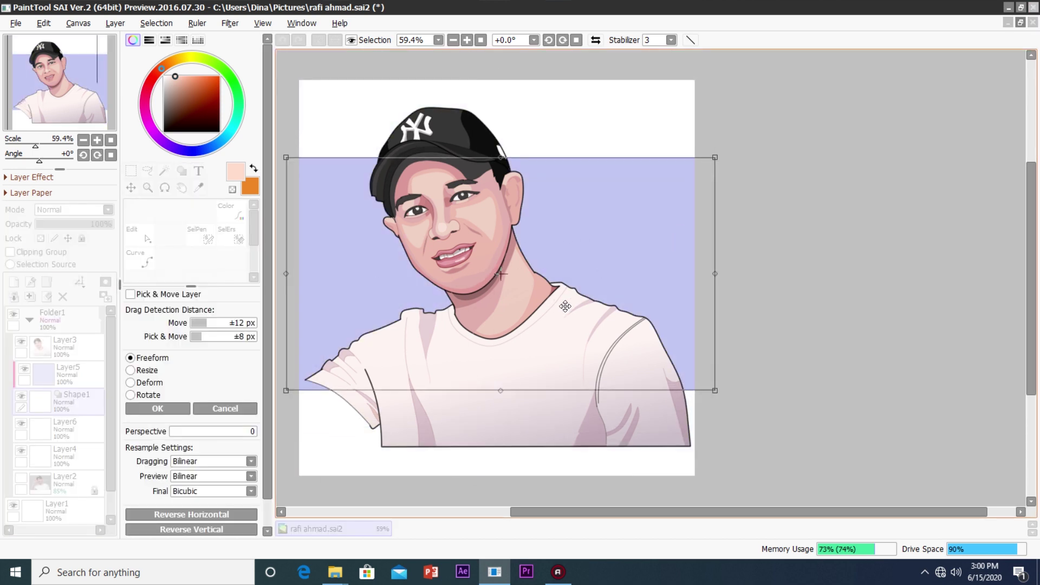
{"action": "key", "text": "Return"}
Nudge the purple band up about 10 px and make Layer3 active.
{"action": "left_click", "coordinate": [130, 188]}
{"action": "left_click_drag", "start_coordinate": [542, 271], "coordinate": [541, 266]}
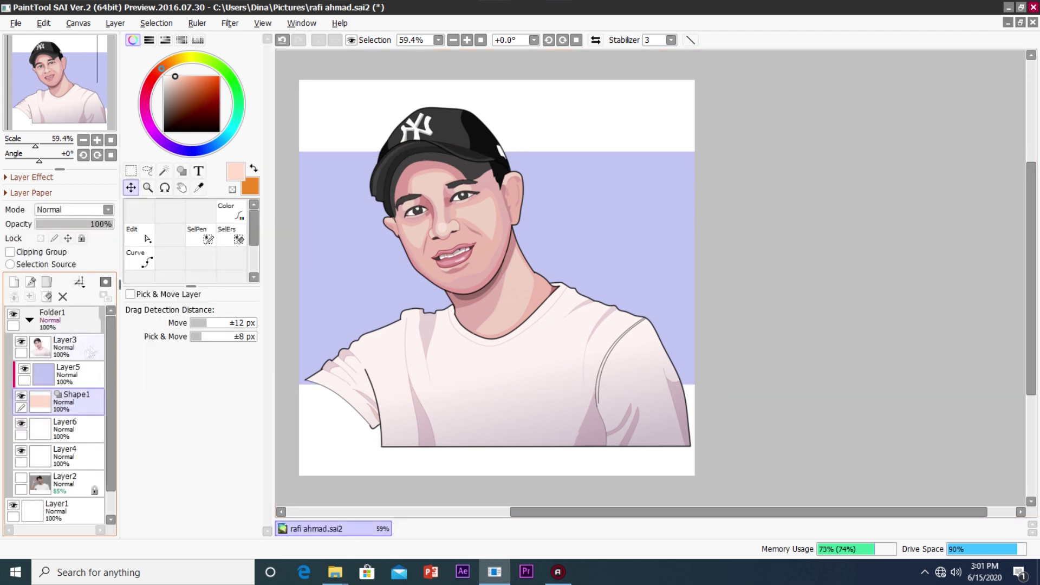
{"action": "left_click", "coordinate": [65, 347]}
Duplicate the portrait layer, Gaussian-blur the copy, and set it to Overlay at 5%.
{"action": "left_click", "coordinate": [14, 282]}
{"action": "left_click", "coordinate": [65, 367]}
{"action": "left_click", "coordinate": [115, 23]}
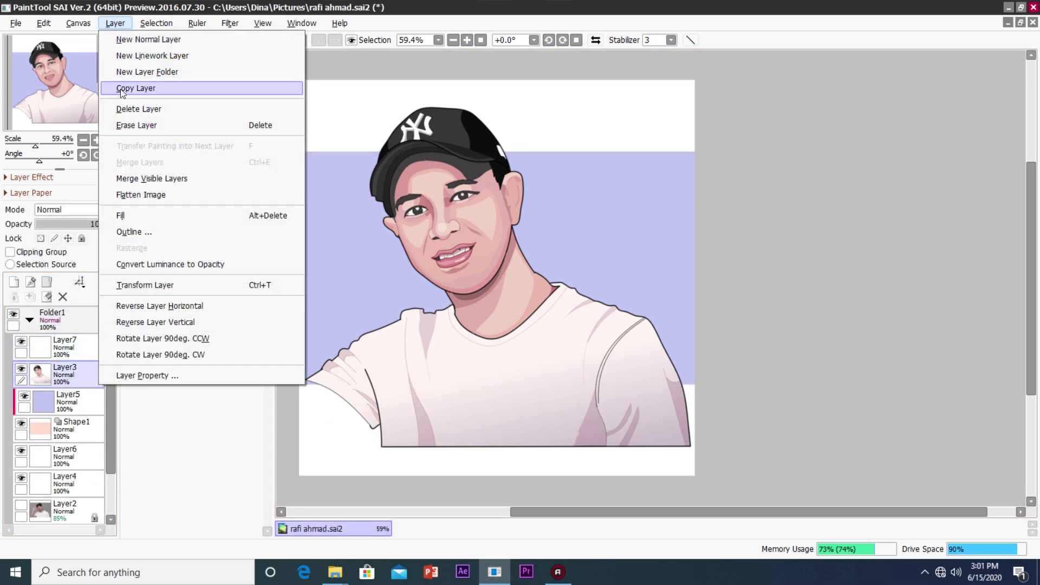
{"action": "left_click", "coordinate": [136, 124]}
{"action": "left_click", "coordinate": [230, 23]}
{"action": "left_click", "coordinate": [325, 60]}
{"action": "left_click", "coordinate": [590, 320]}
{"action": "left_click", "coordinate": [73, 210]}
{"action": "left_click", "coordinate": [49, 265]}
{"action": "left_click_drag", "start_coordinate": [44, 224], "coordinate": [38, 225]}
Make a second copy set to Multiply at 23%, placed below the overlay copy.
{"action": "left_click", "coordinate": [115, 22]}
{"action": "left_click", "coordinate": [135, 87]}
{"action": "left_click", "coordinate": [73, 210]}
{"action": "left_click", "coordinate": [49, 236]}
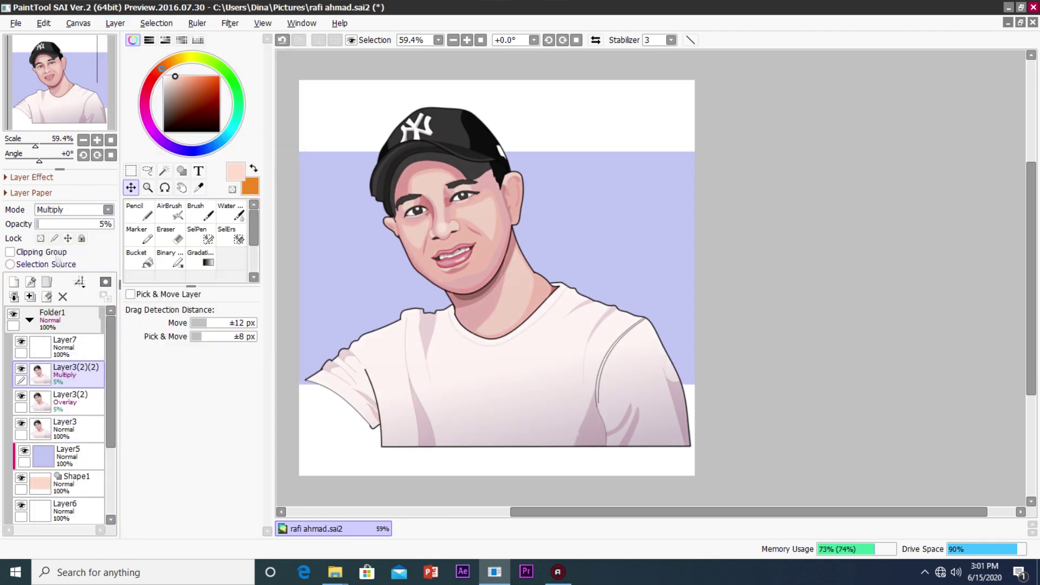
{"action": "left_click_drag", "start_coordinate": [38, 224], "coordinate": [54, 224]}
{"action": "left_click_drag", "start_coordinate": [75, 373], "coordinate": [88, 407]}
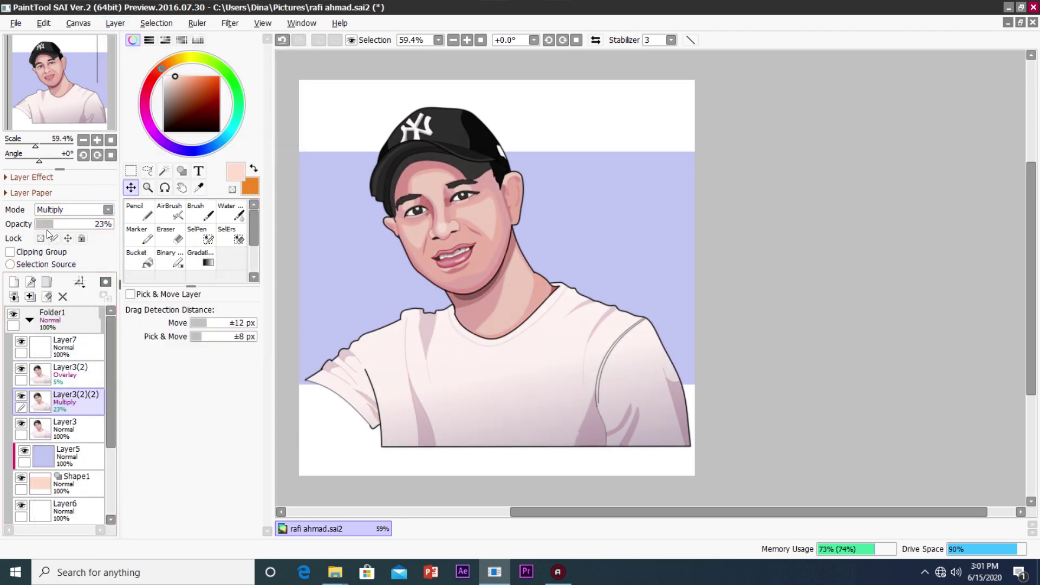
Merge both blurred copies down into the portrait layer, then select the background band layer.
{"action": "left_click", "coordinate": [30, 295]}
{"action": "left_click", "coordinate": [30, 296]}
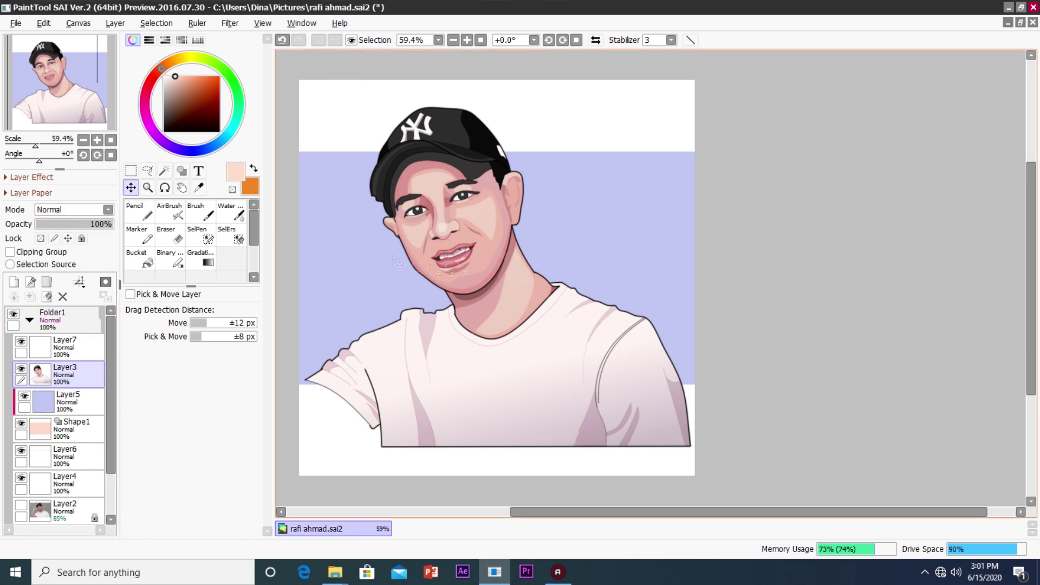
{"action": "key", "text": "minus"}
{"action": "left_click", "coordinate": [75, 401]}
{"action": "left_click", "coordinate": [139, 259]}
Bucket-fill the background band repeatedly, trying purple, light blue, cyan and blue shades.
{"action": "left_click", "coordinate": [179, 150]}
{"action": "left_click", "coordinate": [173, 81]}
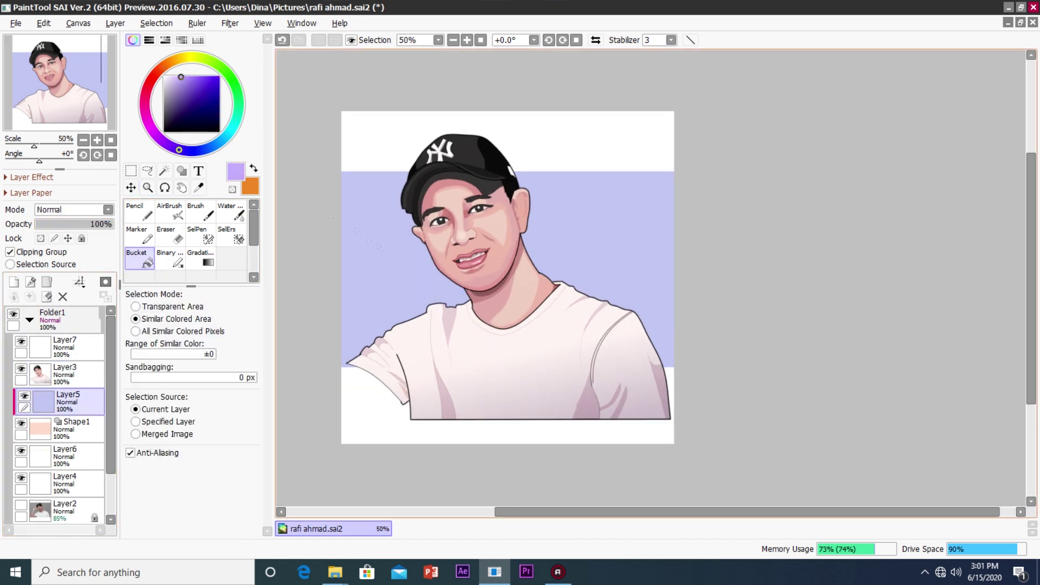
{"action": "left_click", "coordinate": [596, 217]}
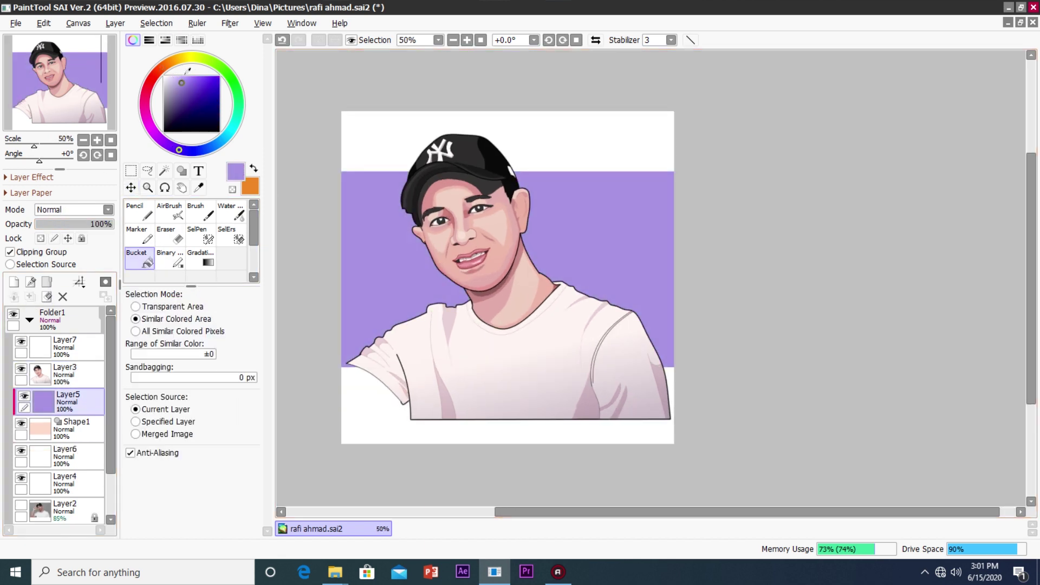
{"action": "left_click_drag", "start_coordinate": [179, 150], "coordinate": [260, 141]}
{"action": "left_click_drag", "start_coordinate": [175, 80], "coordinate": [181, 82]}
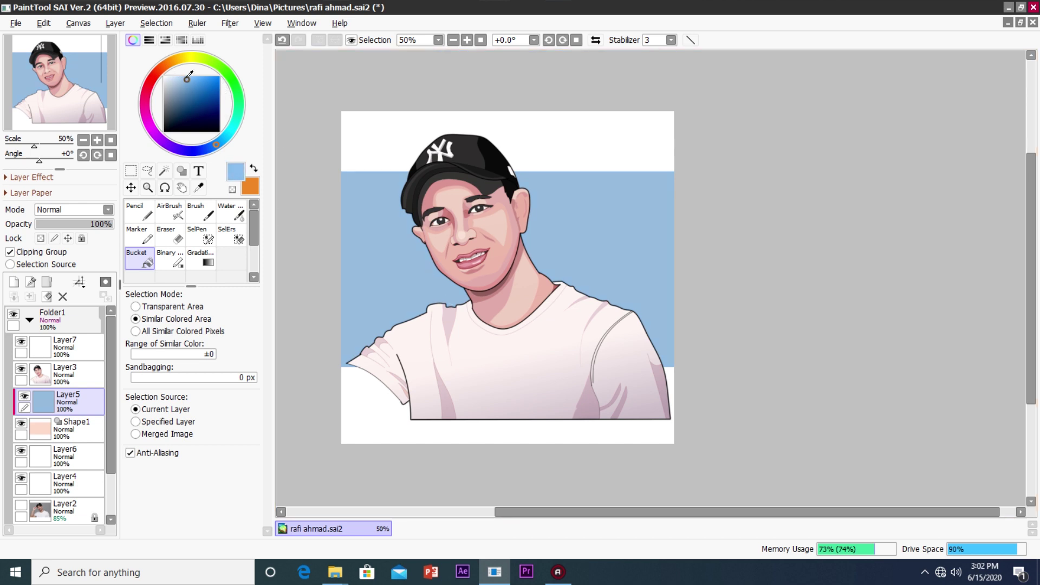
{"action": "mouse_move", "coordinate": [215, 145]}
{"action": "left_mouse_down"}
{"action": "mouse_move", "coordinate": [194, 151]}
{"action": "mouse_move", "coordinate": [231, 129]}
{"action": "left_mouse_up"}
{"action": "left_click", "coordinate": [402, 215]}
{"action": "left_click", "coordinate": [342, 205]}
{"action": "left_click_drag", "start_coordinate": [237, 93], "coordinate": [195, 153]}
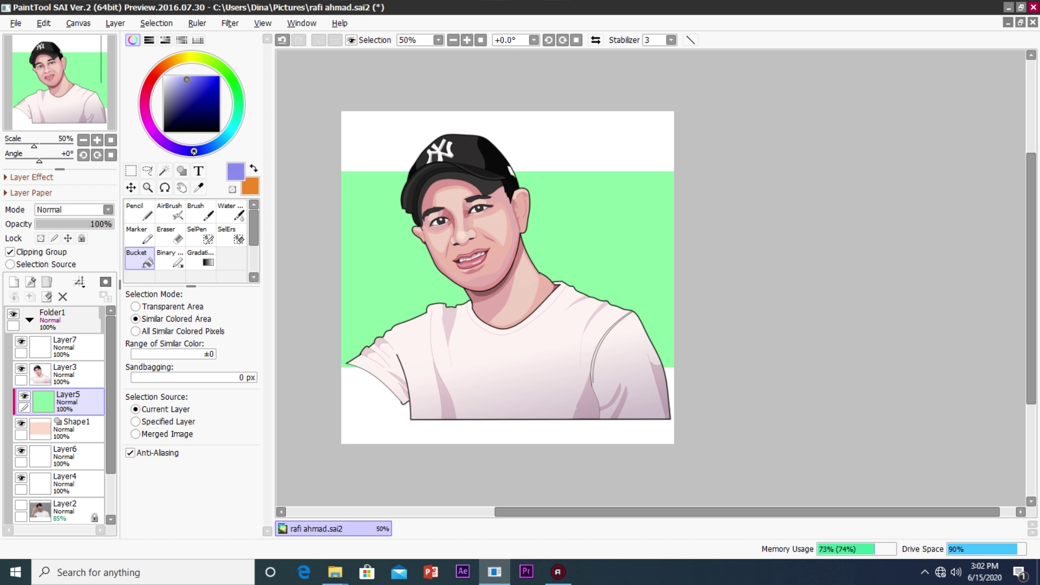
{"action": "left_click", "coordinate": [622, 227]}
{"action": "left_click", "coordinate": [15, 22]}
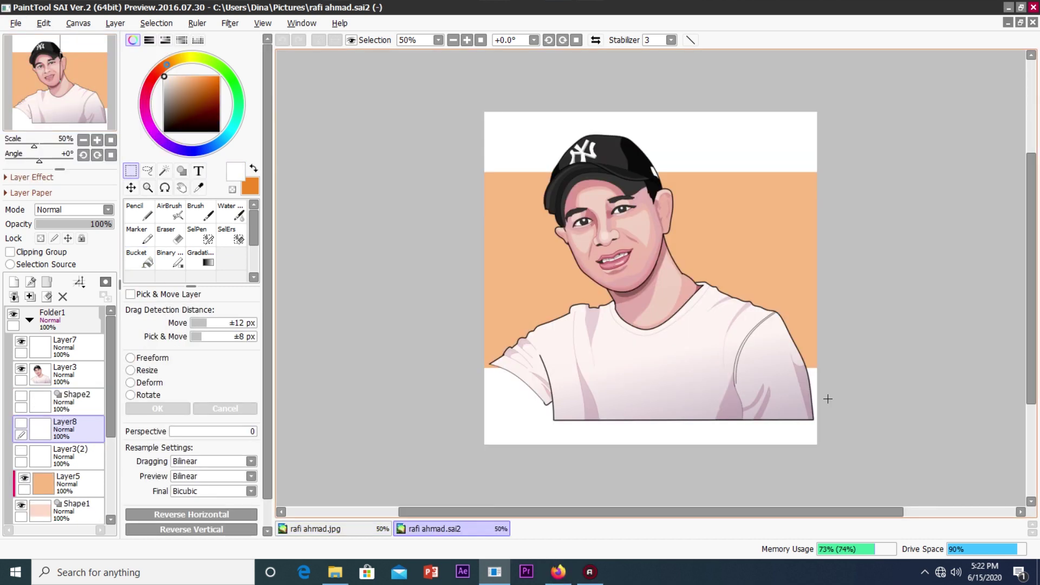
Hide and reshow the orange background fill to inspect the layers beneath.
{"action": "key", "text": "minus"}
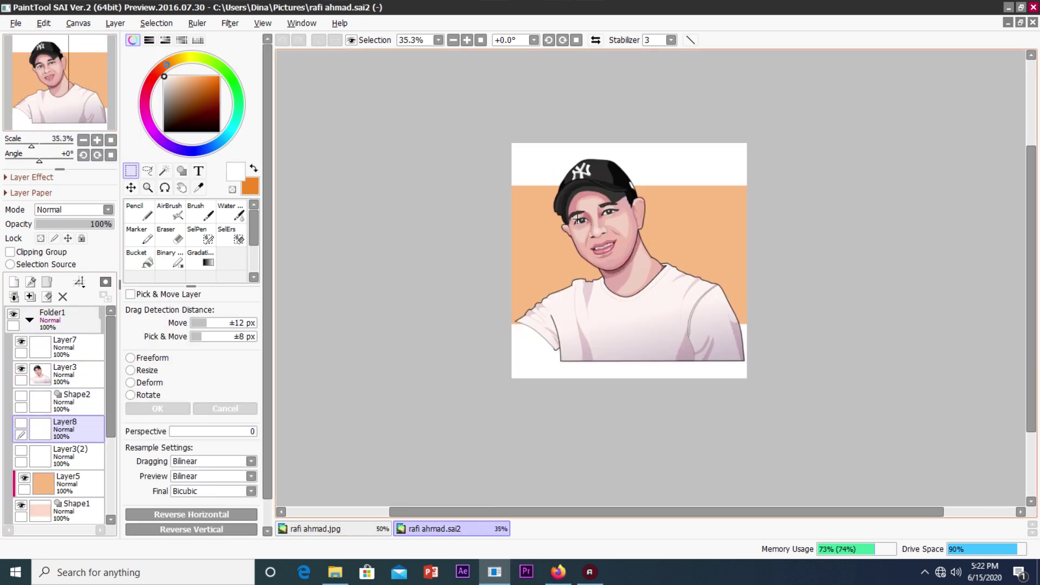
{"action": "scroll", "coordinate": [54, 466], "scroll_direction": "down", "scroll_amount": 2}
{"action": "left_click", "coordinate": [24, 423]}
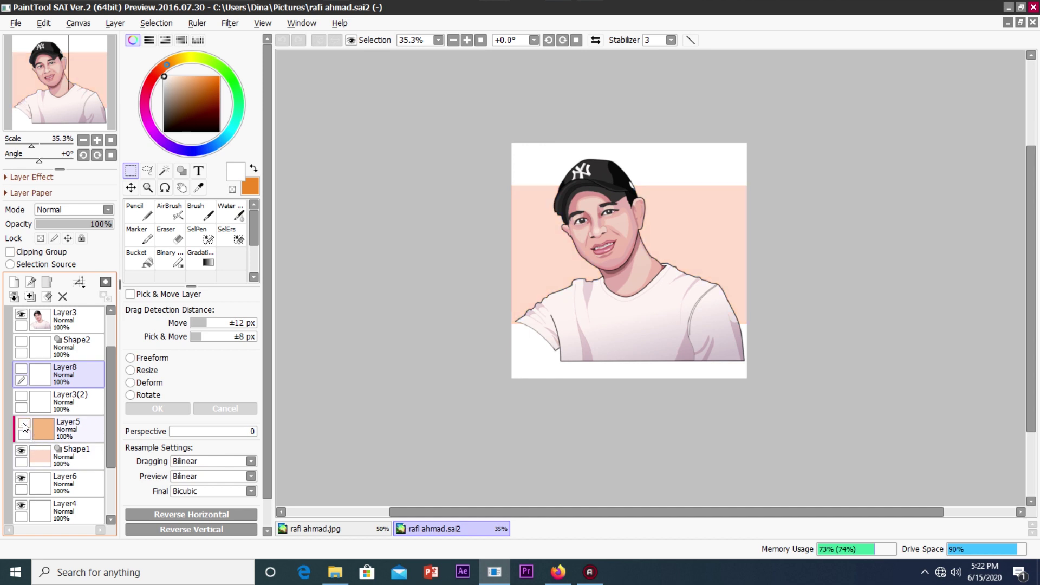
{"action": "scroll", "coordinate": [549, 299], "scroll_direction": "up", "scroll_amount": 3}
{"action": "scroll", "coordinate": [669, 123], "scroll_direction": "up", "scroll_amount": 1}
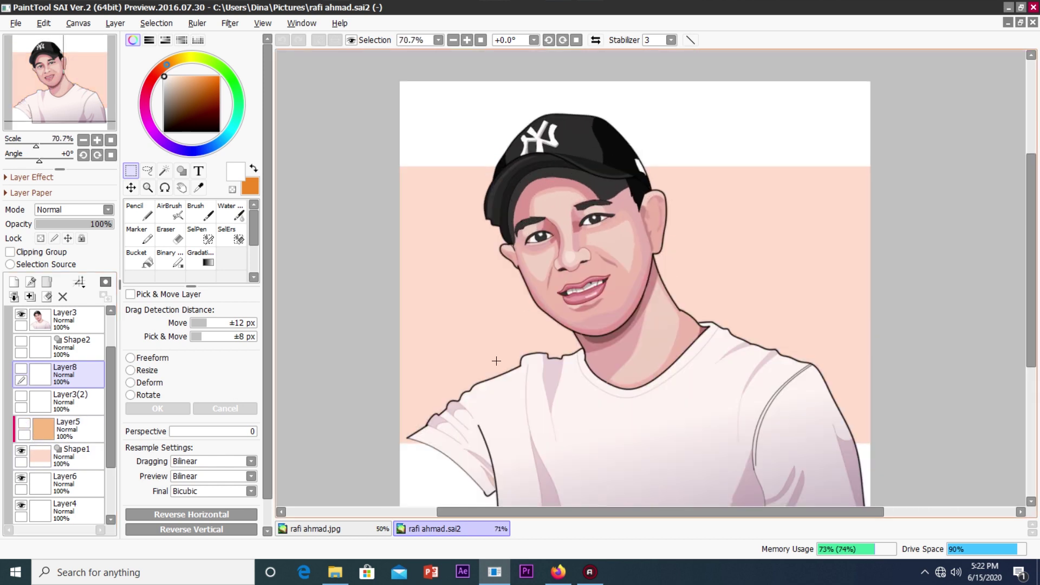
{"action": "scroll", "coordinate": [311, 390], "scroll_direction": "down", "scroll_amount": 3}
{"action": "scroll", "coordinate": [312, 390], "scroll_direction": "up", "scroll_amount": 2}
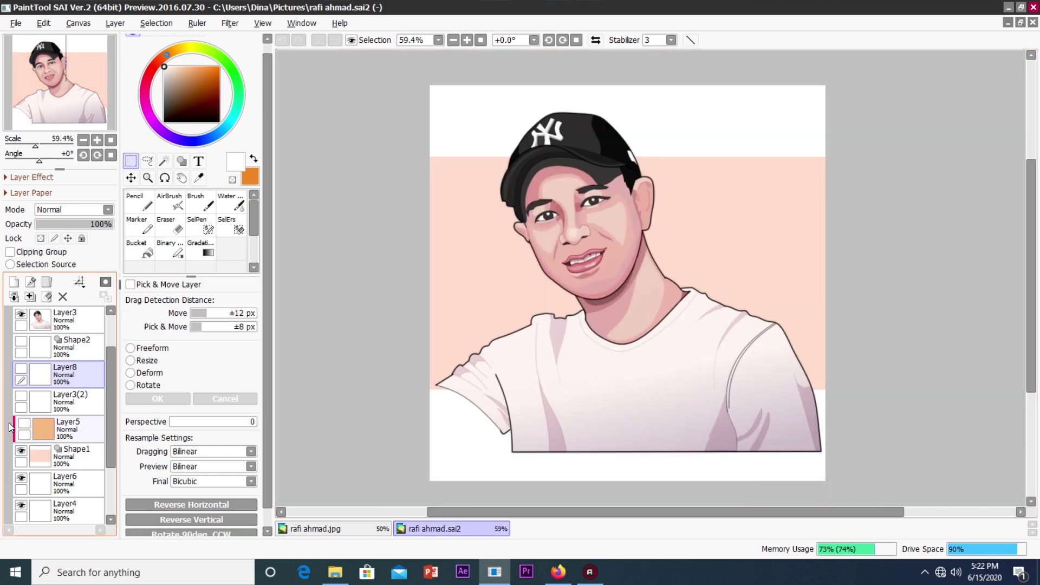
{"action": "left_click", "coordinate": [23, 423]}
{"action": "left_click", "coordinate": [80, 430]}
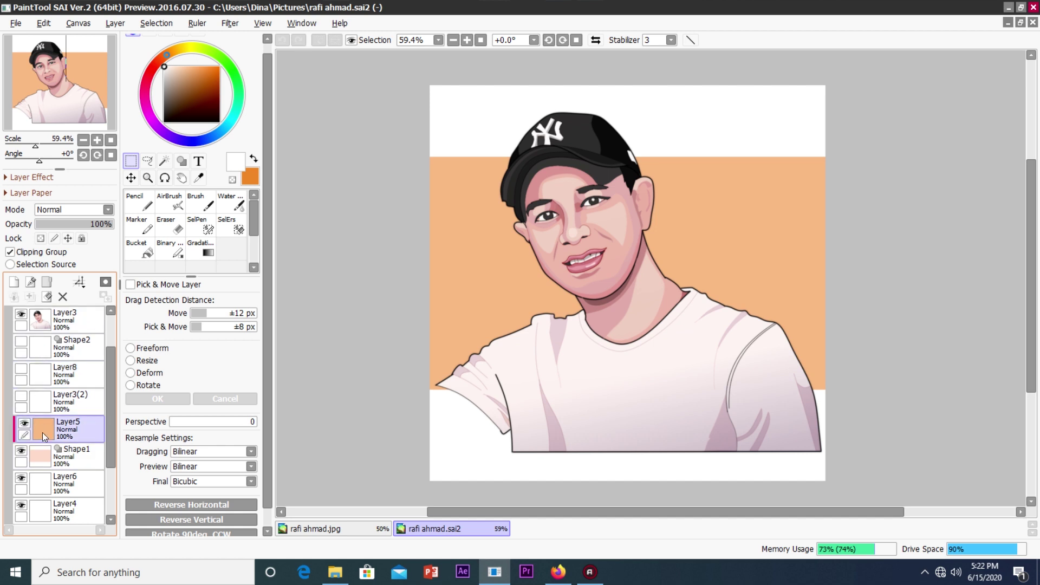
{"action": "left_click", "coordinate": [71, 454]}
{"action": "left_click", "coordinate": [81, 427]}
Show the white outline and white grid layers, then merge Shape2 into Layer8.
{"action": "left_click", "coordinate": [61, 403]}
{"action": "left_click", "coordinate": [20, 397]}
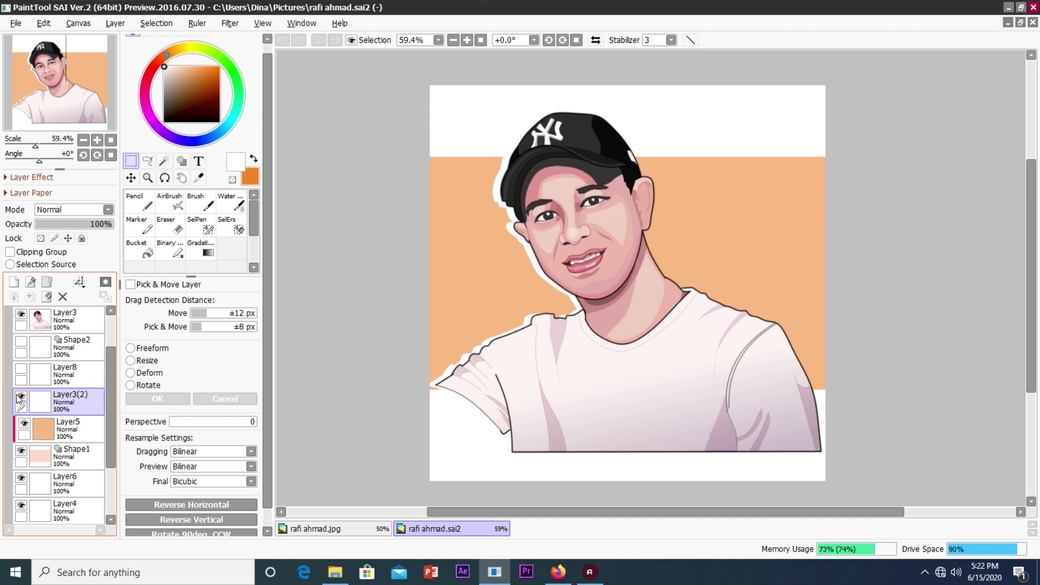
{"action": "left_click", "coordinate": [22, 369]}
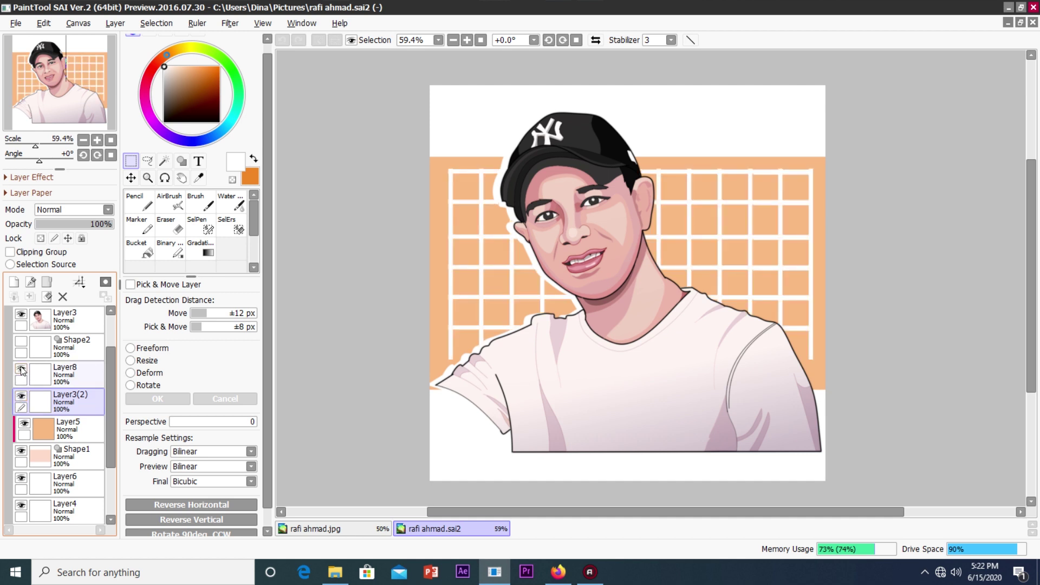
{"action": "left_click", "coordinate": [65, 348]}
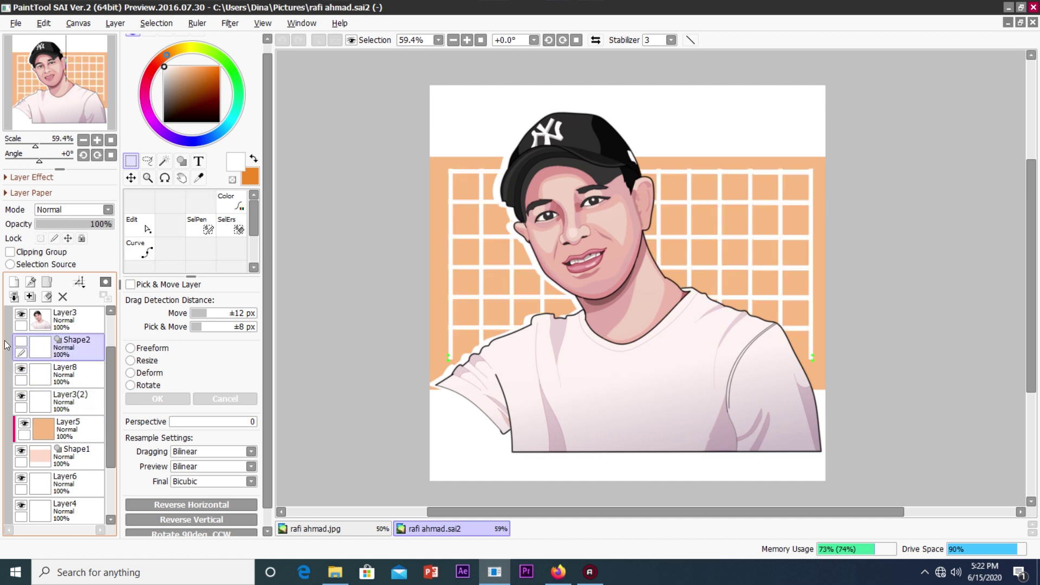
{"action": "left_click", "coordinate": [29, 297]}
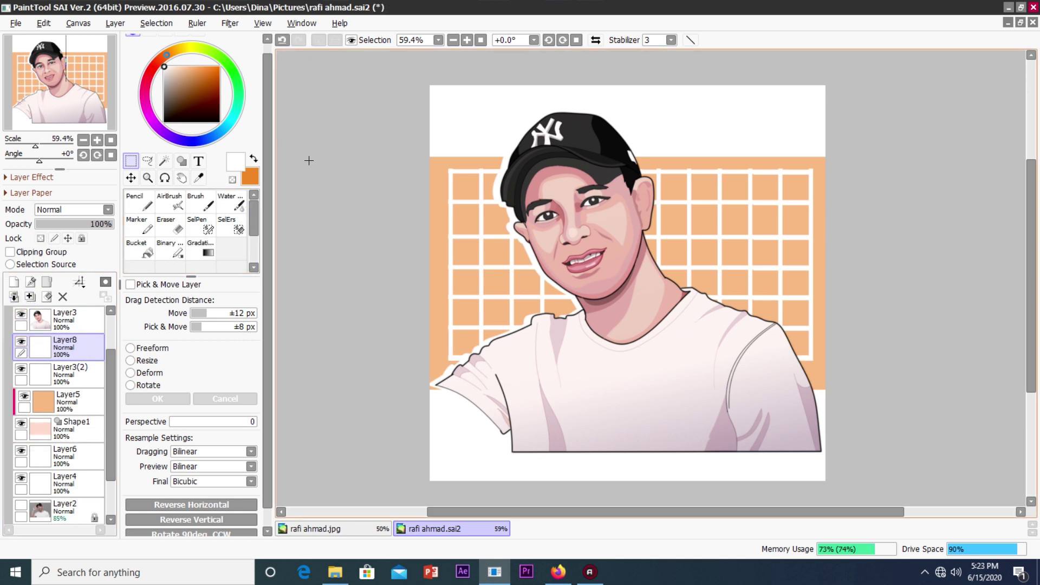
Stretch the white grid wider and taller toward the lower left.
{"action": "key", "text": "ctrl+t"}
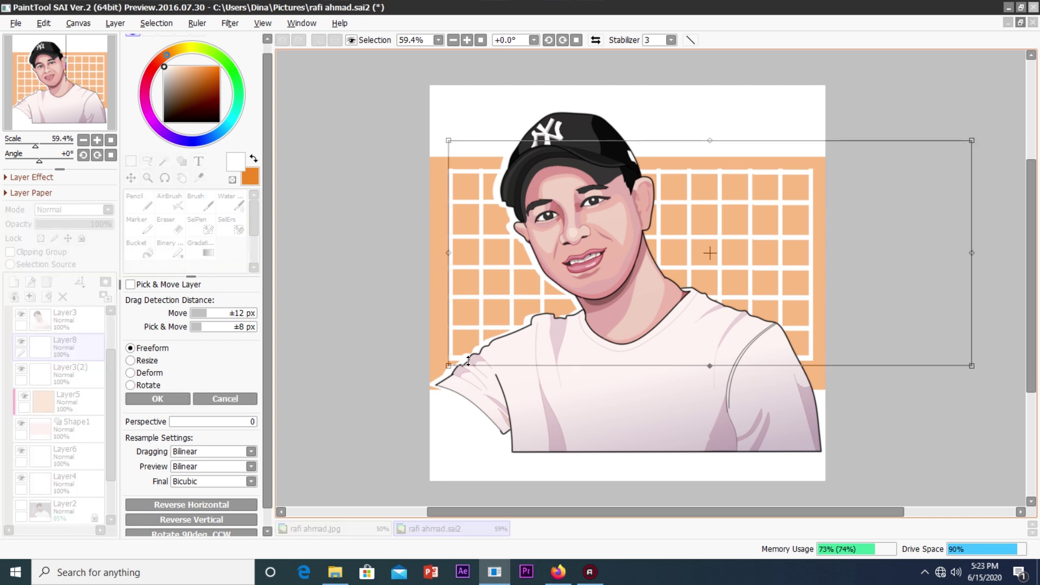
{"action": "left_click_drag", "start_coordinate": [453, 365], "coordinate": [443, 373]}
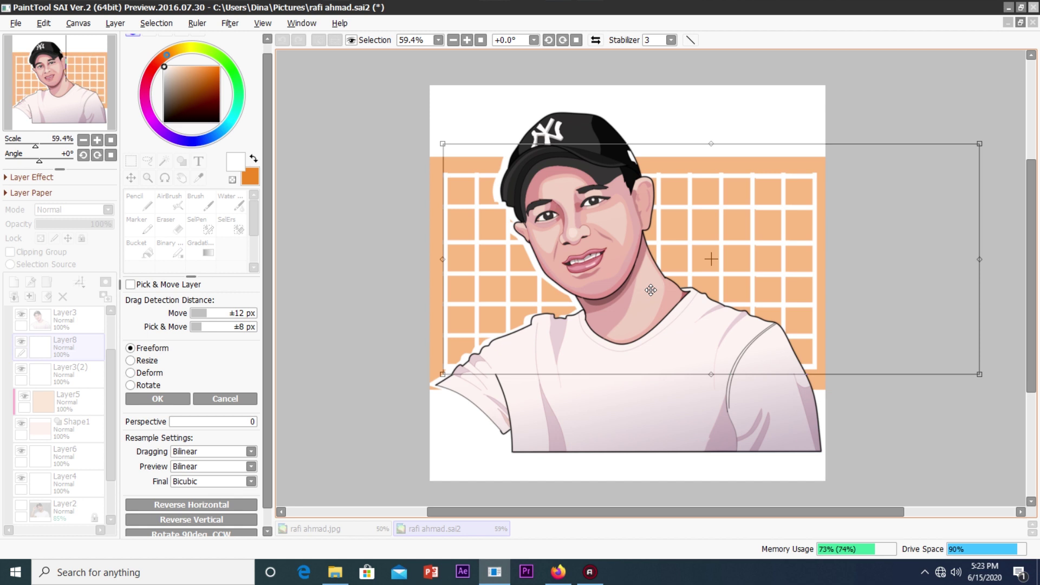
{"action": "left_click", "coordinate": [142, 397]}
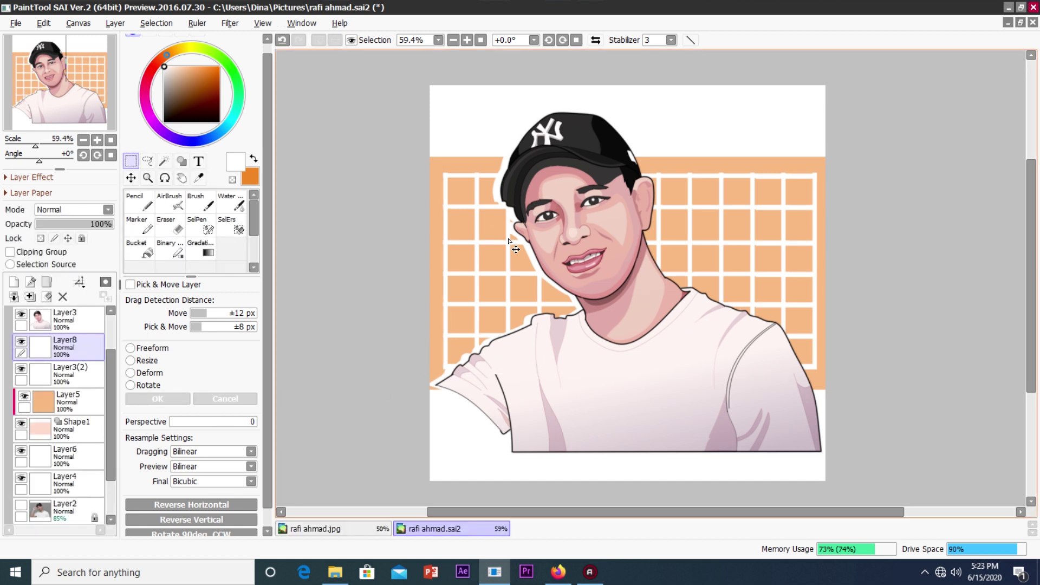
{"action": "key", "text": "ctrl+t"}
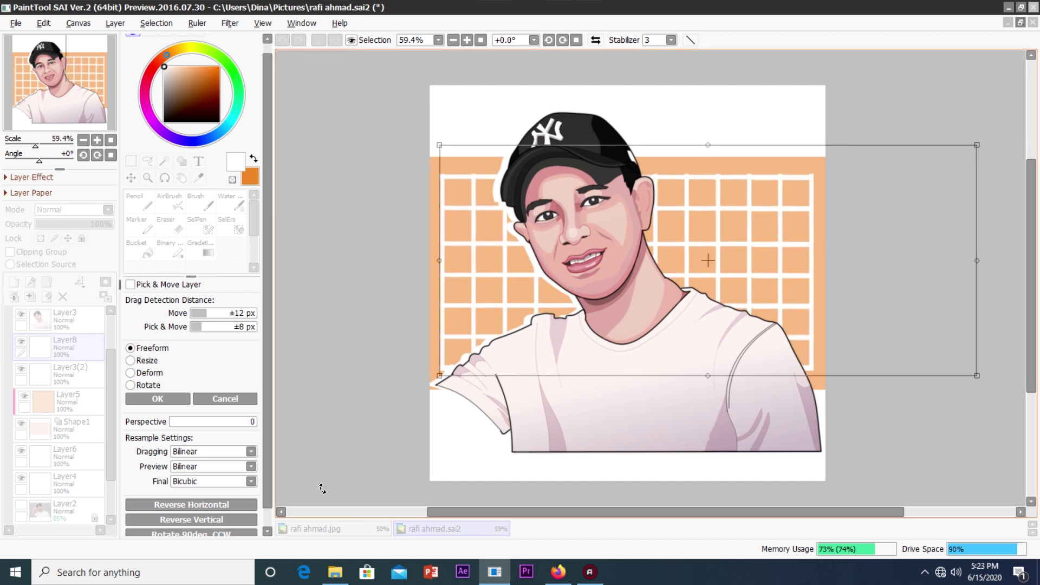
{"action": "left_click", "coordinate": [157, 399]}
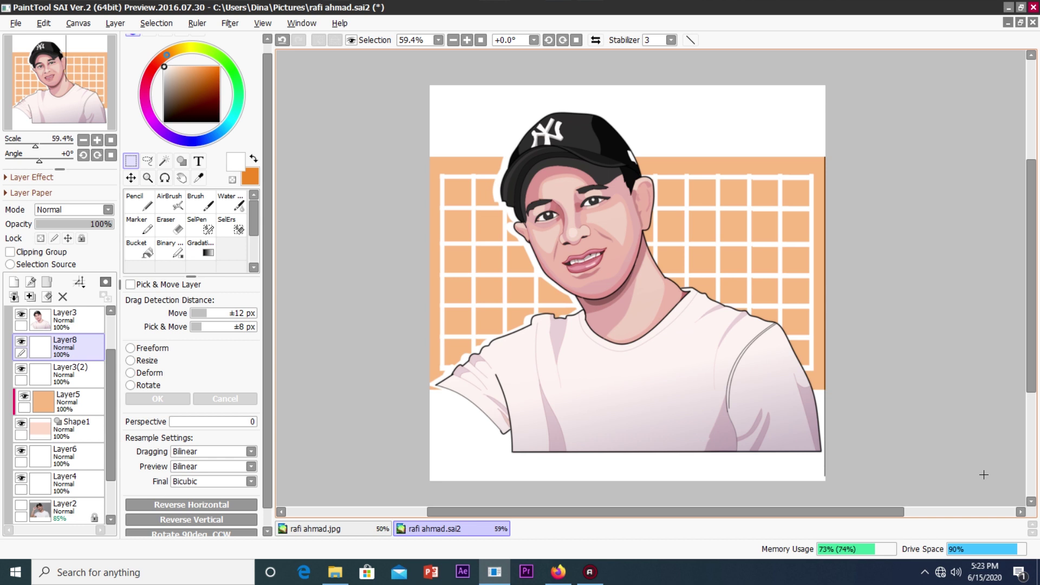
{"action": "scroll", "coordinate": [1019, 447], "scroll_direction": "right", "scroll_amount": 2}
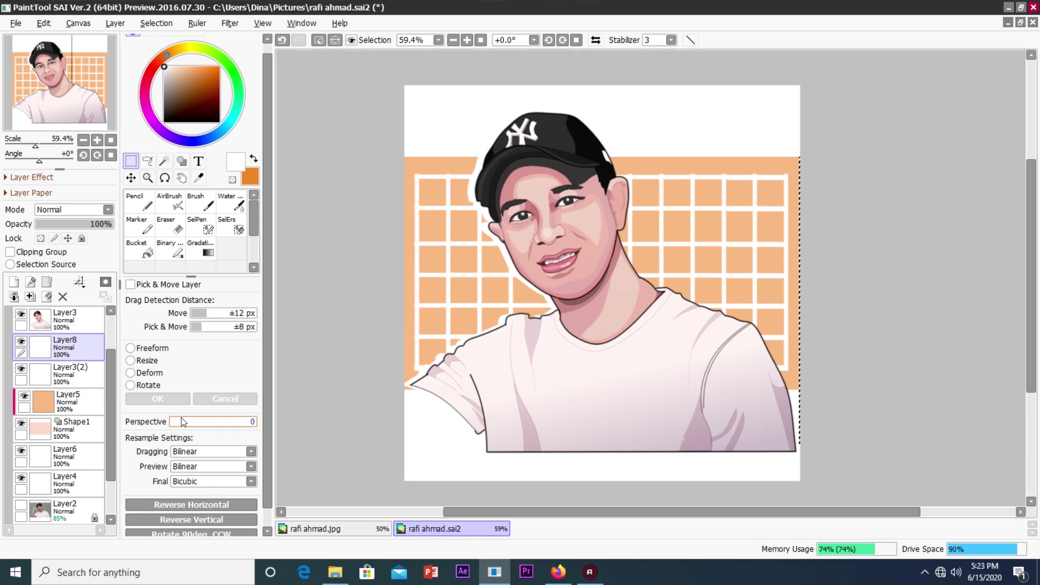
Make Layer3 active and save the portrait to its SAI2 file.
{"action": "left_click", "coordinate": [84, 319]}
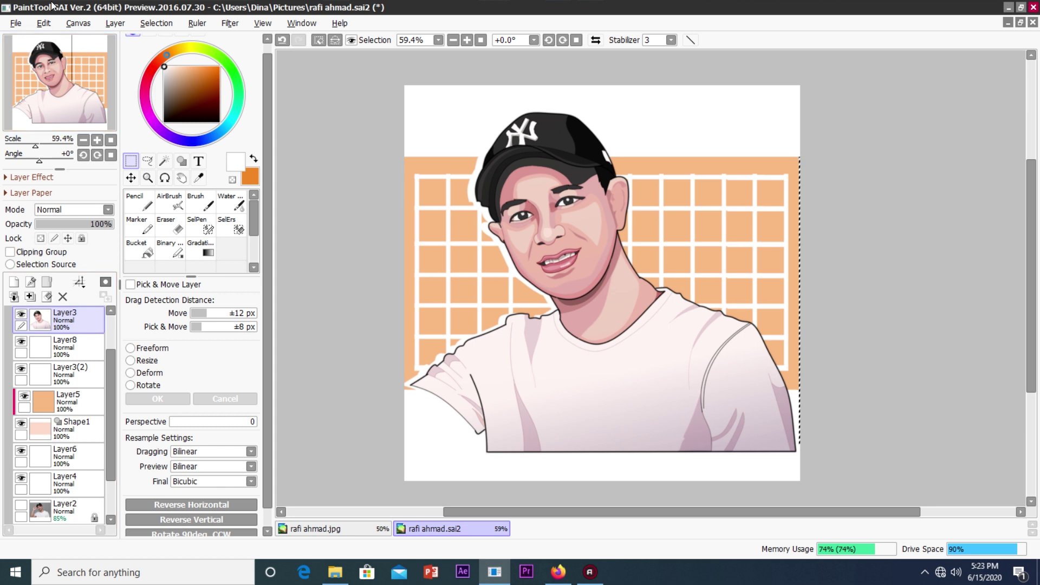
{"action": "left_click", "coordinate": [15, 24]}
{"action": "left_click", "coordinate": [33, 110]}
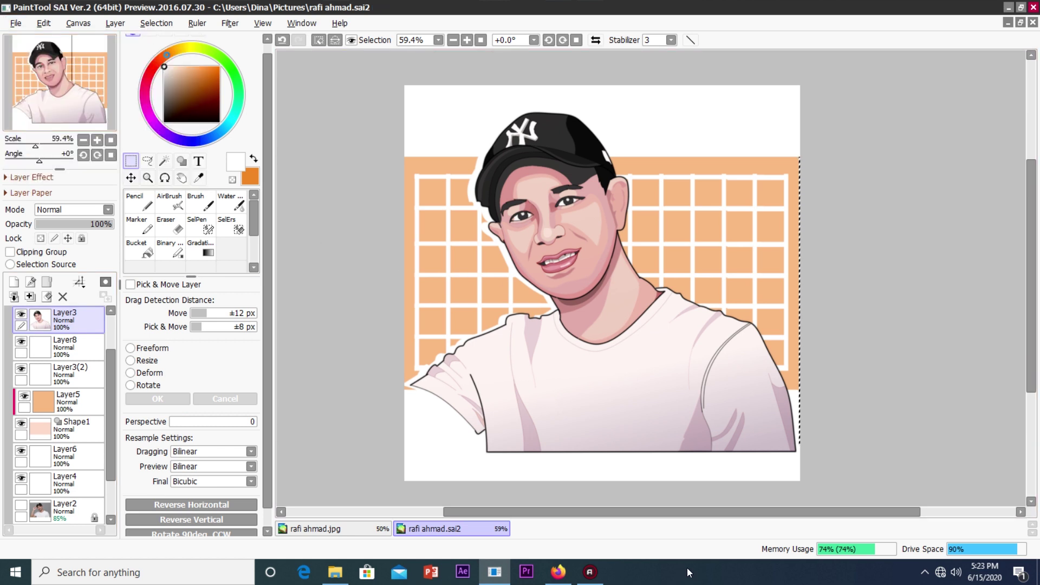